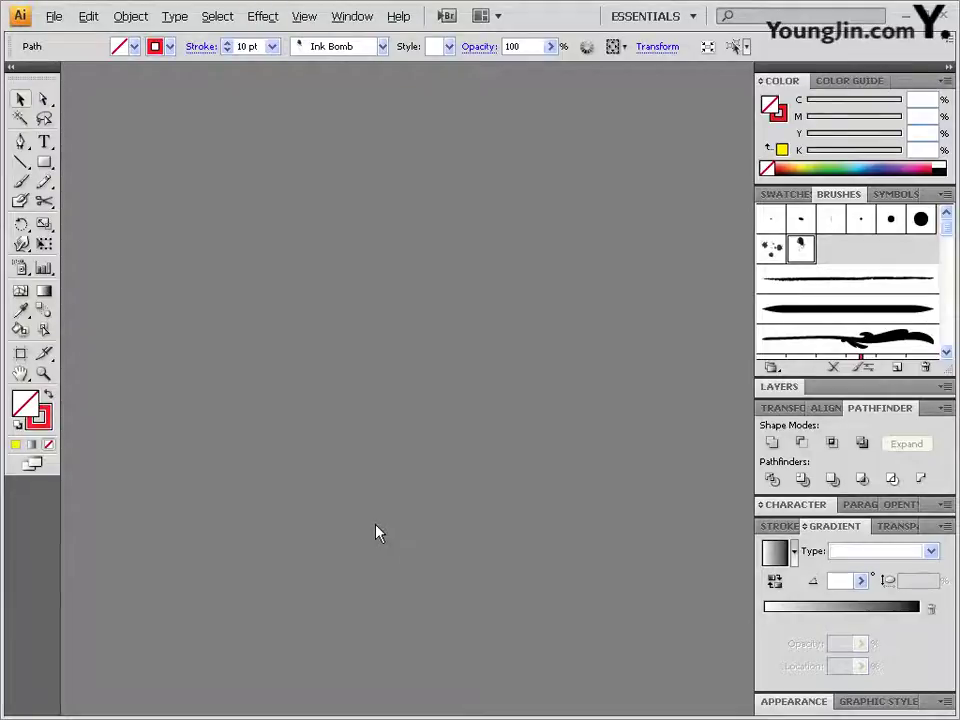
# Create a new portrait A4 document, 210 mm wide and 297 mm high, in CMYK colour mode
pyautogui.click(53, 16)
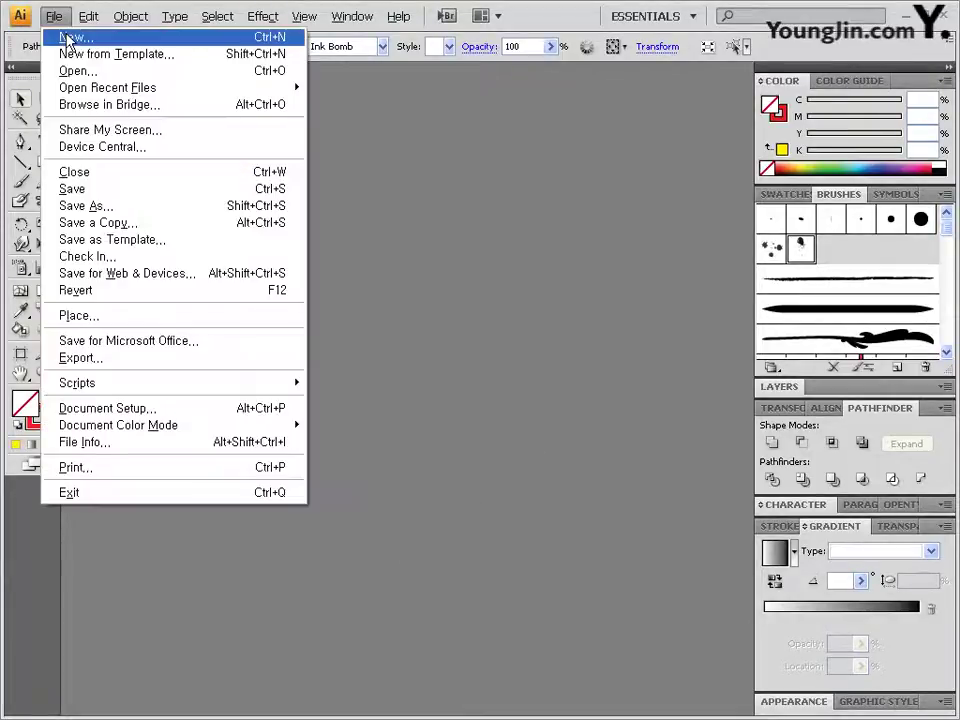
pyautogui.click(72, 36)
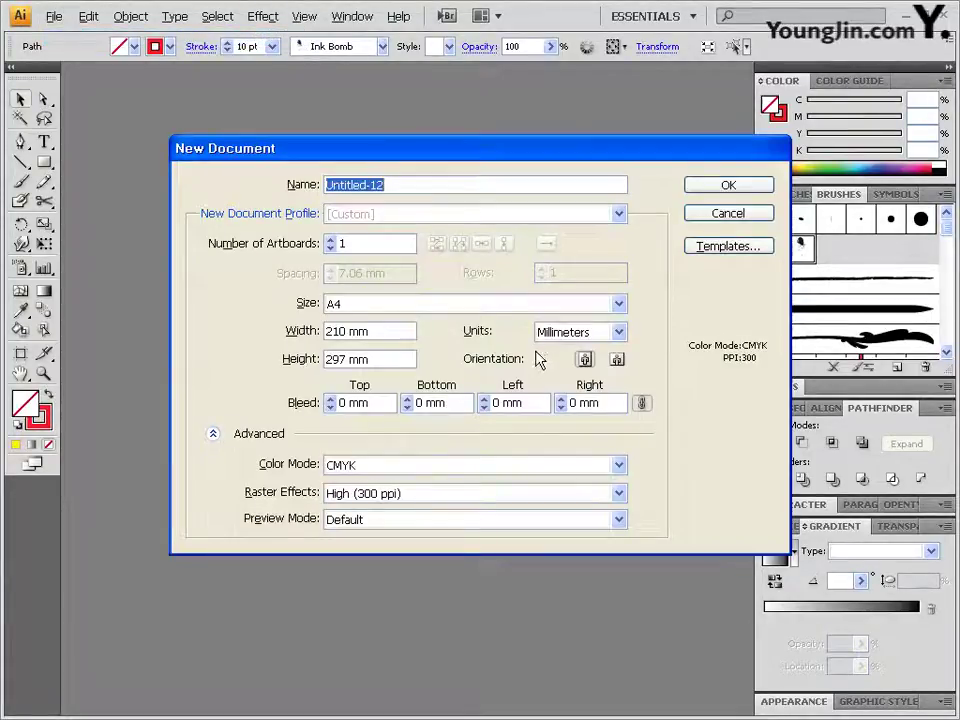
pyautogui.moveTo(344, 331); pyautogui.dragTo(296, 339)
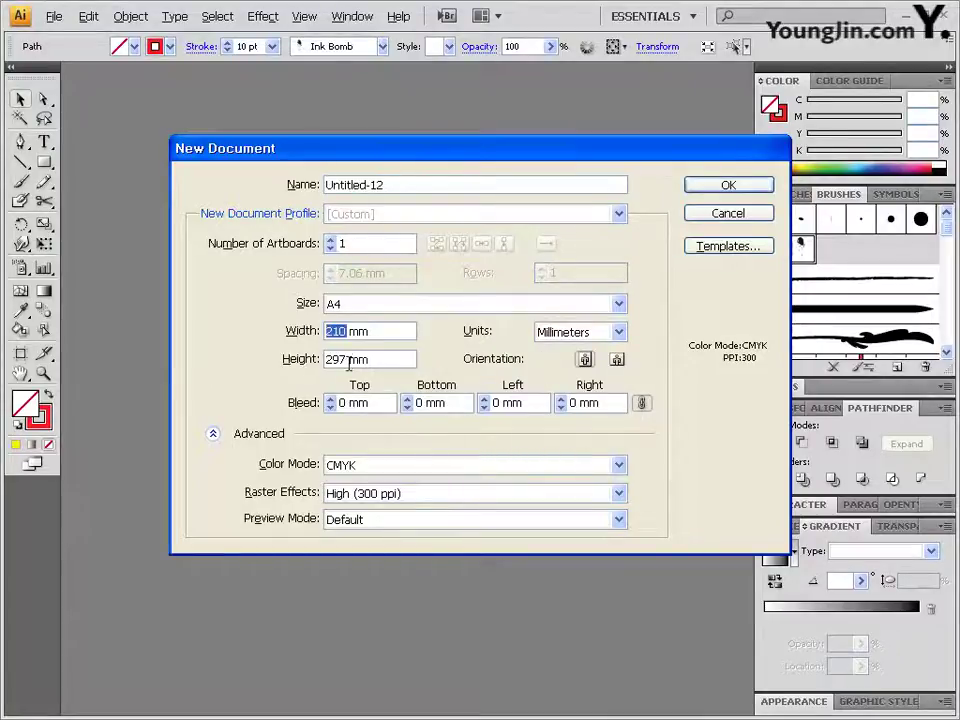
pyautogui.moveTo(348, 364); pyautogui.dragTo(268, 364)
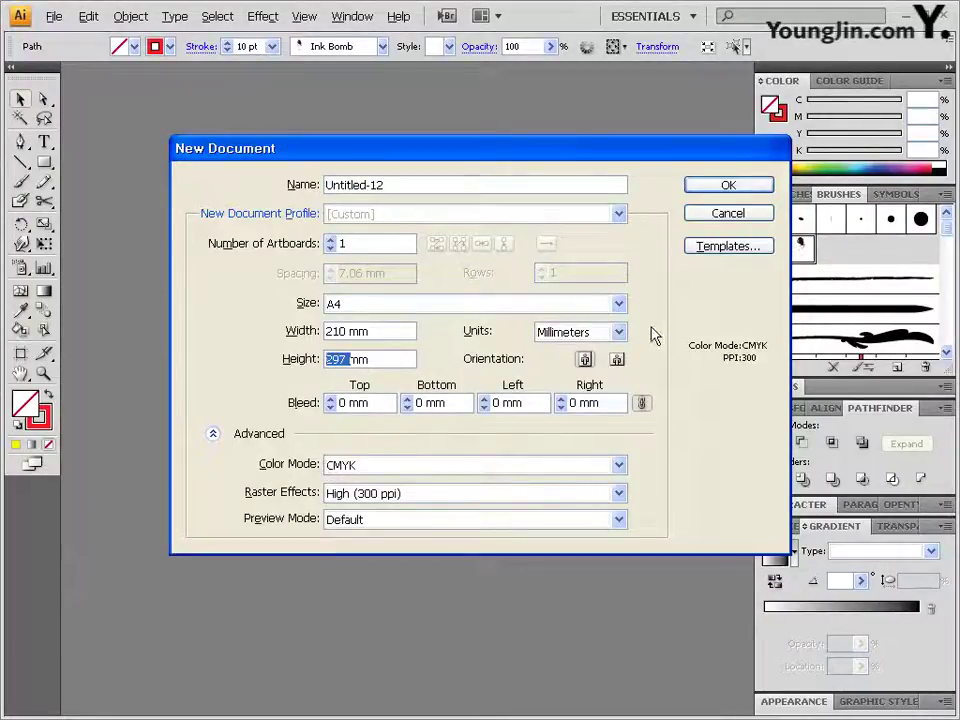
pyautogui.click(733, 189)
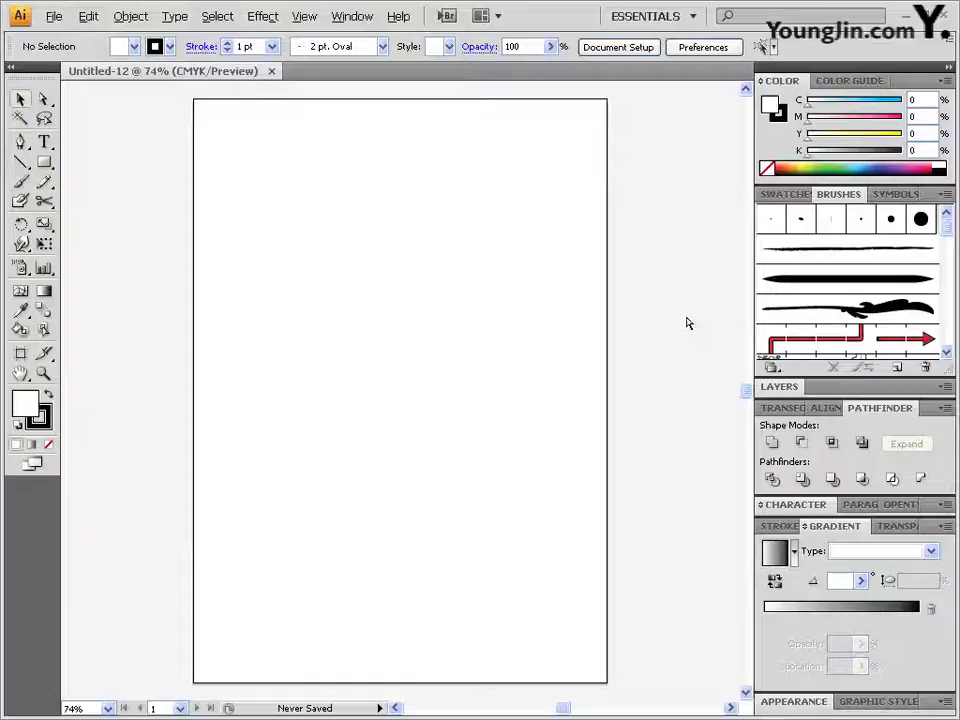
# Show the rulers and place vertical guides at 70 mm and 160 mm on the artboard
pyautogui.hotkey('ctrl', 'r')
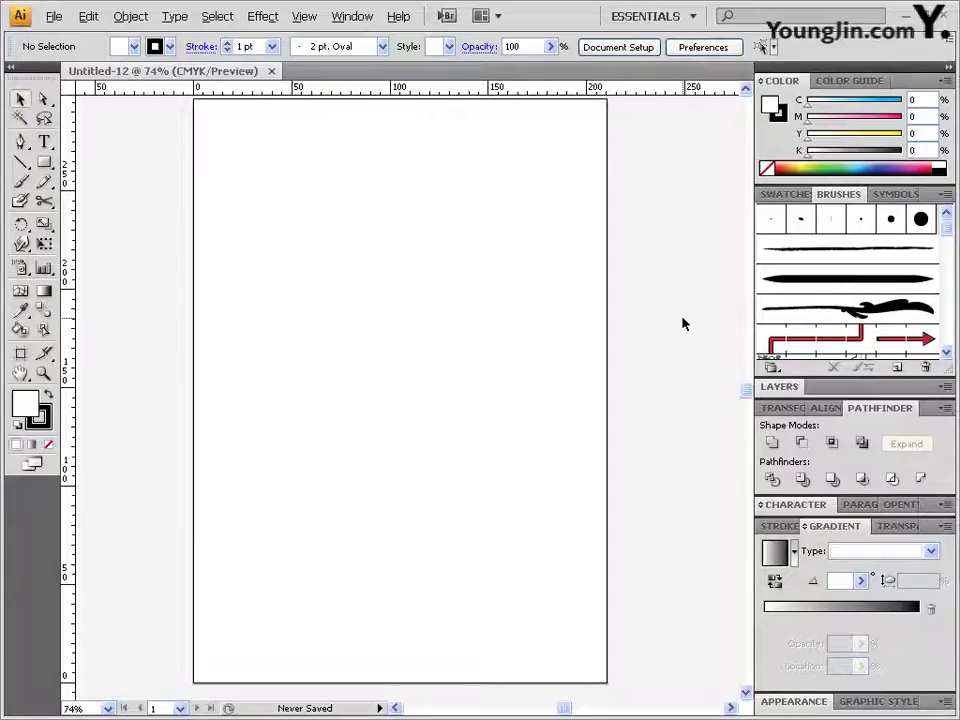
pyautogui.press('z')
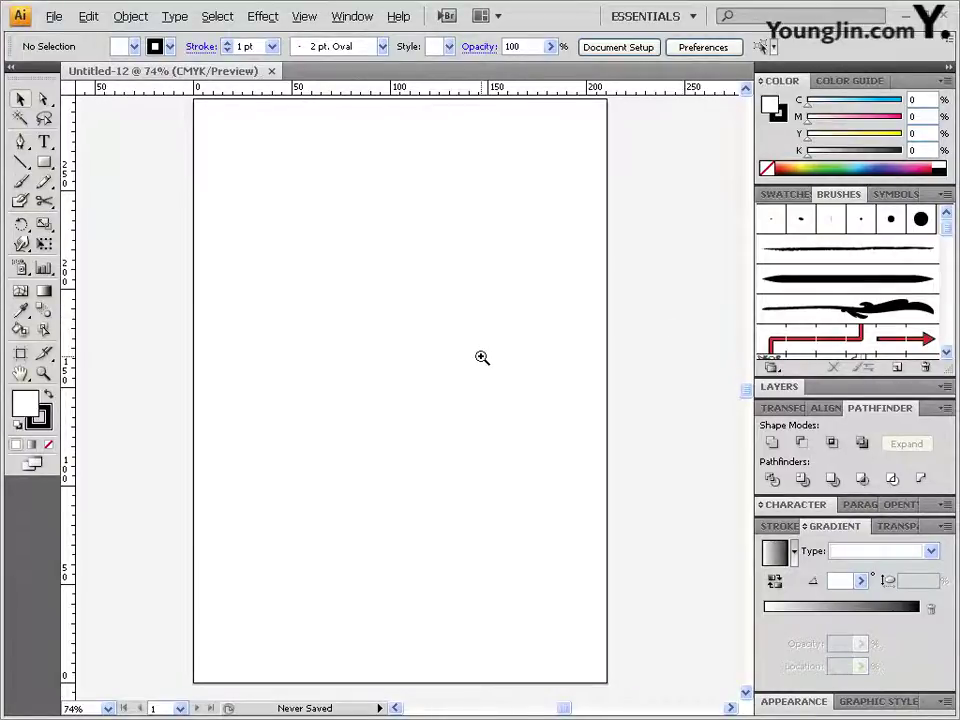
pyautogui.click(481, 357)
pyautogui.moveTo(360, 399); pyautogui.dragTo(341, 352)
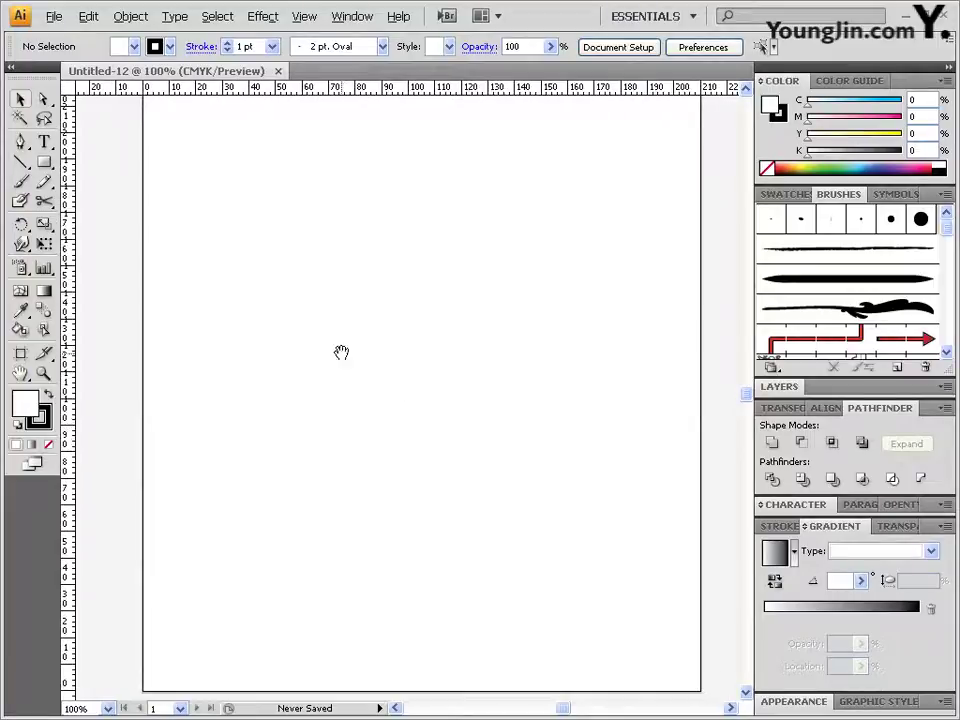
pyautogui.hotkey('ctrl', '=')
pyautogui.moveTo(416, 347); pyautogui.dragTo(377, 280)
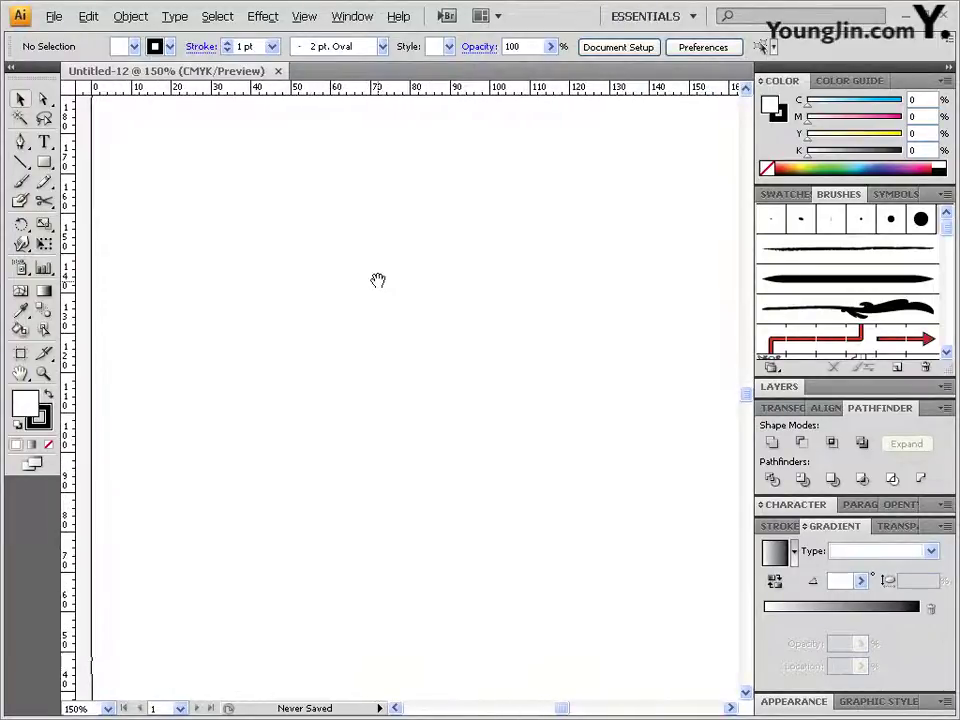
pyautogui.click(946, 67)
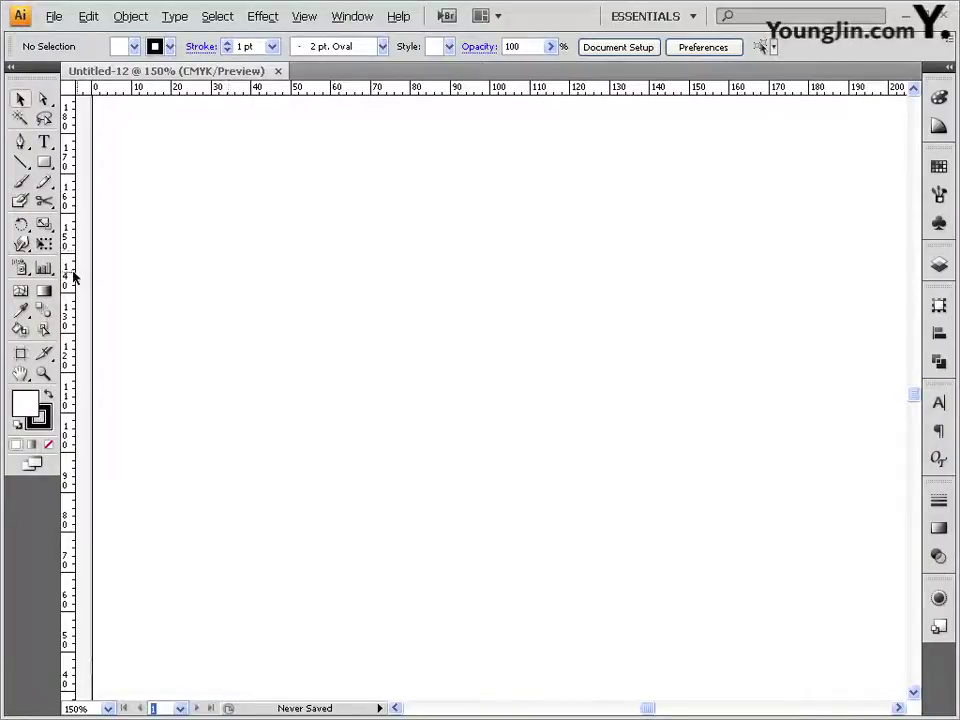
pyautogui.moveTo(68, 277); pyautogui.dragTo(371, 281)
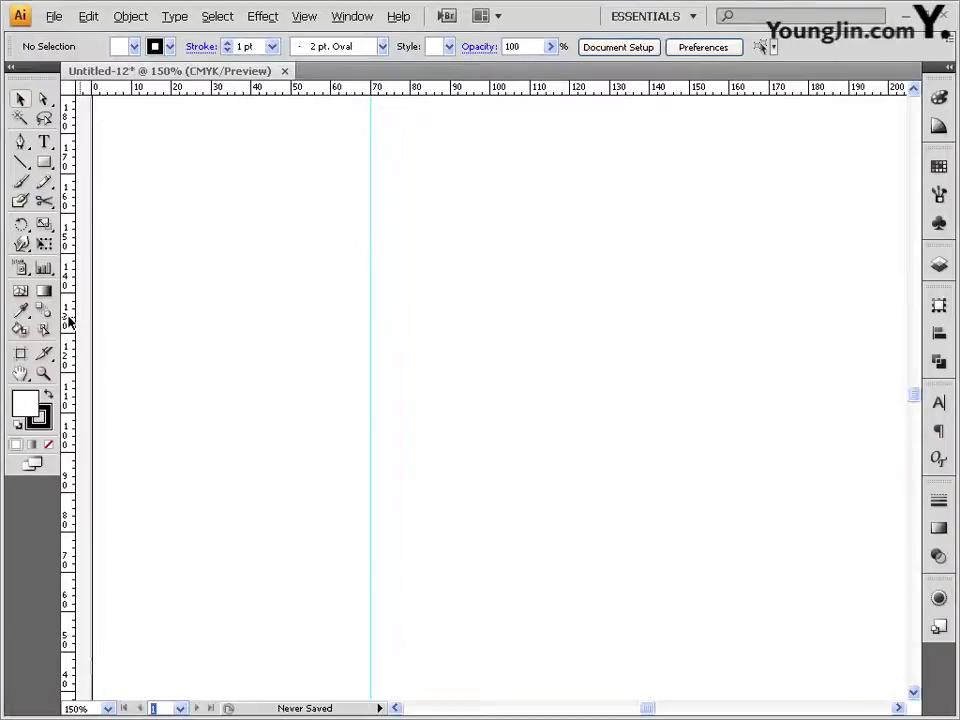
pyautogui.moveTo(66, 317); pyautogui.dragTo(728, 326)
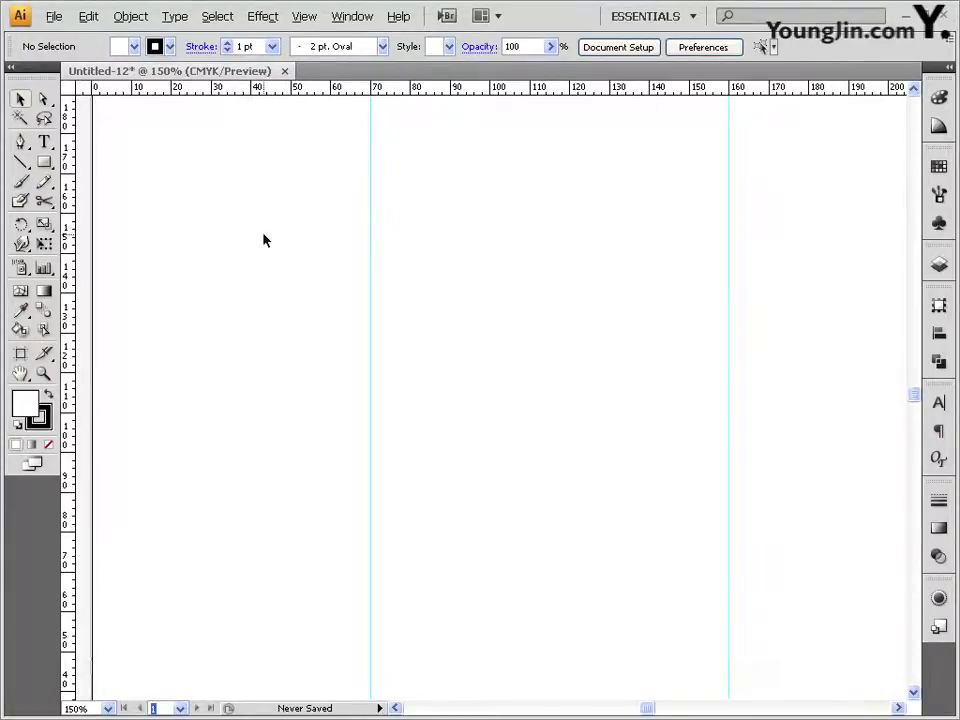
# Move the ruler origin to the artboard's top-left corner and place a horizontal guide about 234 mm below it
pyautogui.moveTo(466, 542); pyautogui.dragTo(493, 441)
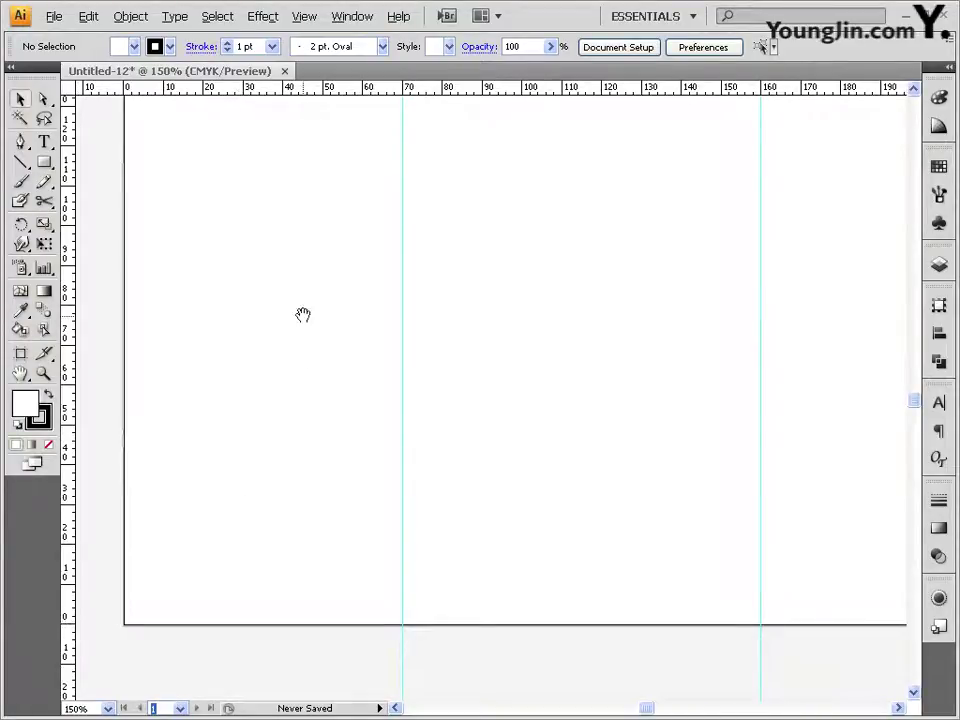
pyautogui.moveTo(303, 315); pyautogui.dragTo(247, 168)
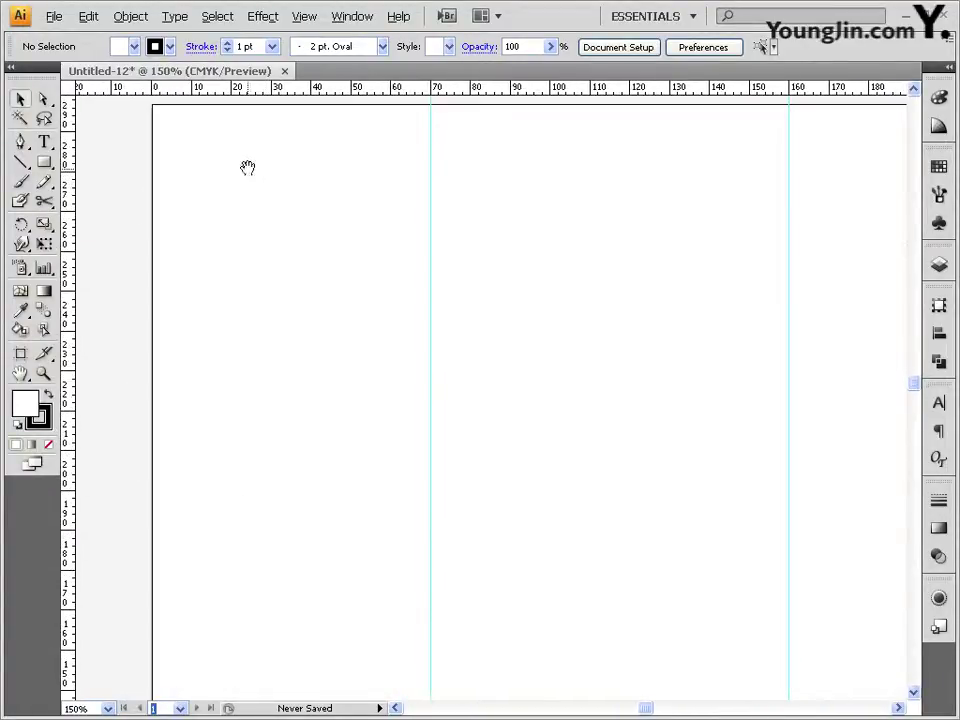
pyautogui.moveTo(70, 93); pyautogui.dragTo(152, 104)
pyautogui.moveTo(412, 524); pyautogui.dragTo(329, 374)
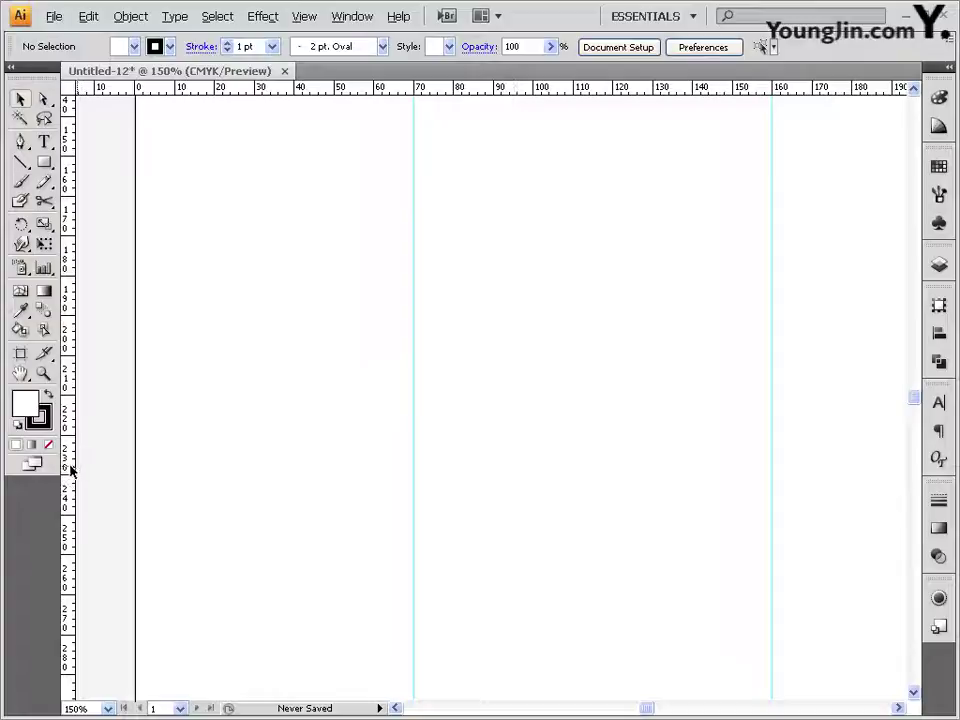
pyautogui.moveTo(350, 91); pyautogui.dragTo(362, 489)
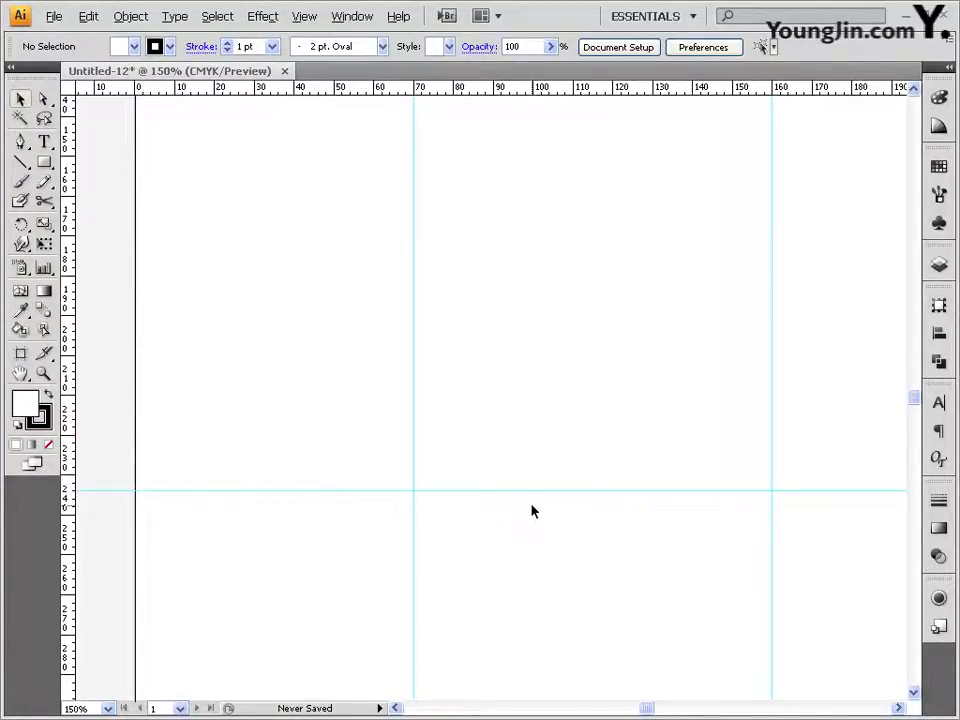
# Create a 210 × 297 mm rectangle starting at the artboard's top-left corner so that it covers the page
pyautogui.keyDown('ctrl'); pyautogui.keyDown('alt'); pyautogui.click(467, 471); pyautogui.keyUp('alt'); pyautogui.keyUp('ctrl')
pyautogui.moveTo(476, 332); pyautogui.dragTo(439, 418)
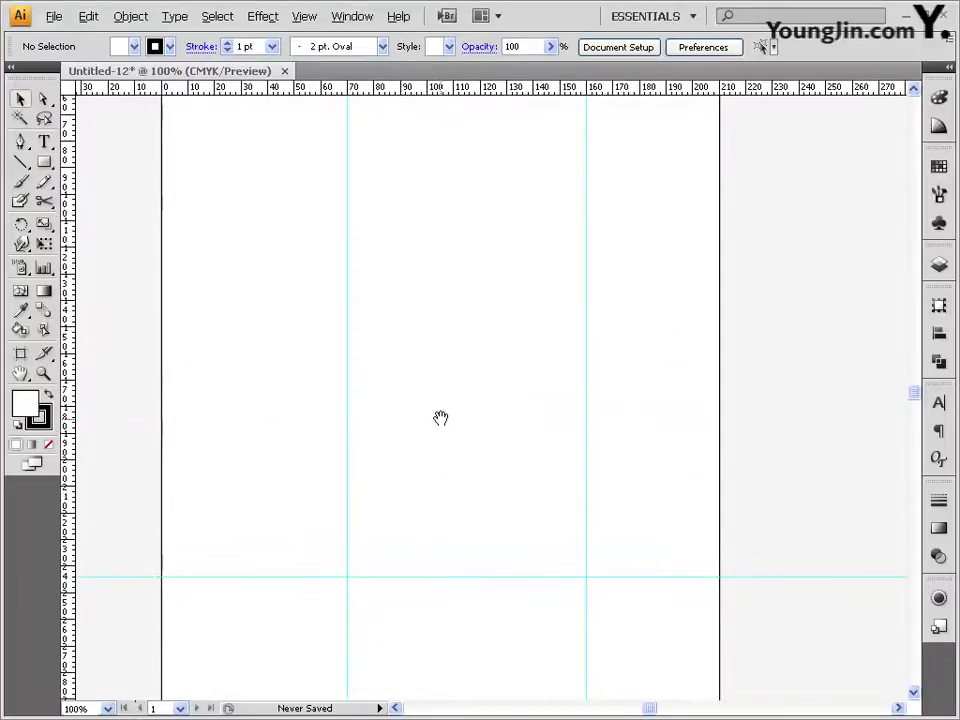
pyautogui.keyDown('ctrl'); pyautogui.keyDown('alt'); pyautogui.click(425, 532); pyautogui.keyUp('alt'); pyautogui.keyUp('ctrl')
pyautogui.moveTo(426, 471); pyautogui.dragTo(399, 467)
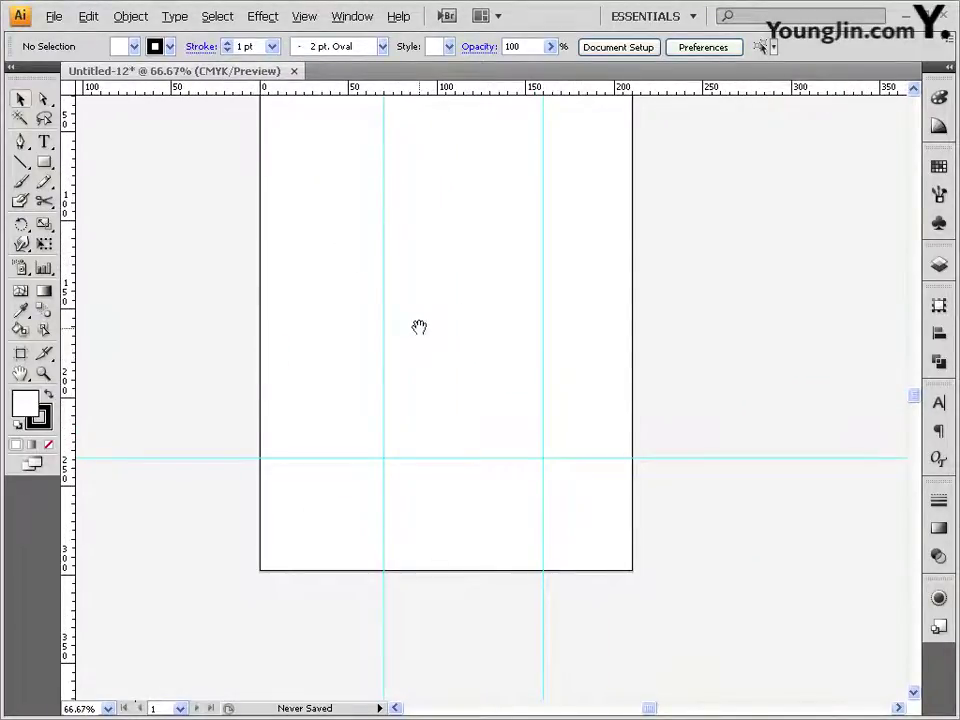
pyautogui.moveTo(419, 327); pyautogui.dragTo(381, 450)
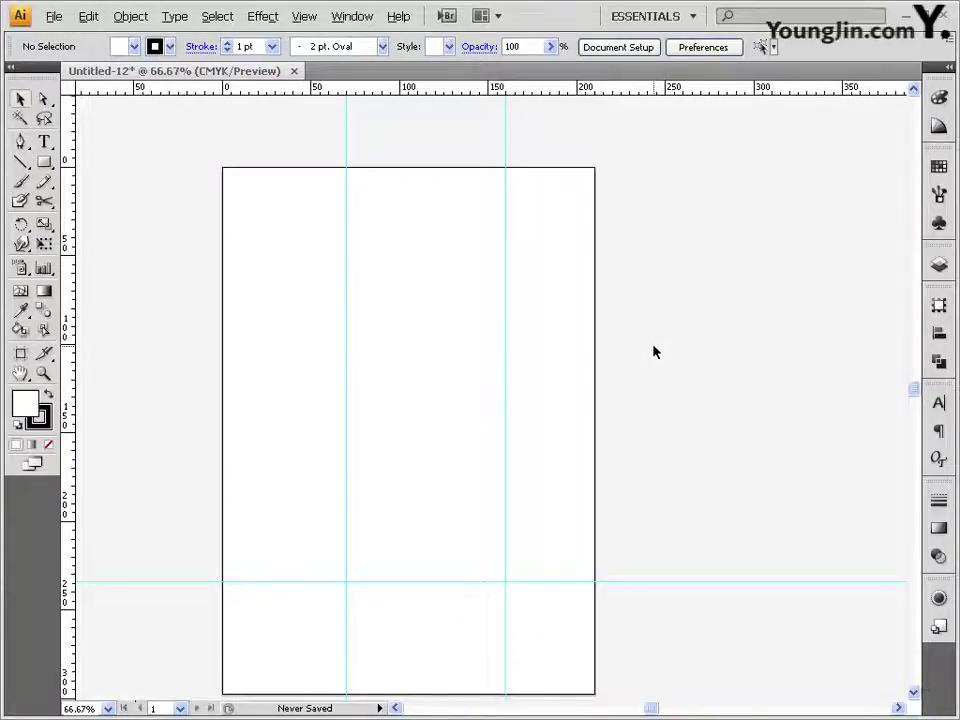
pyautogui.moveTo(418, 378); pyautogui.dragTo(370, 341)
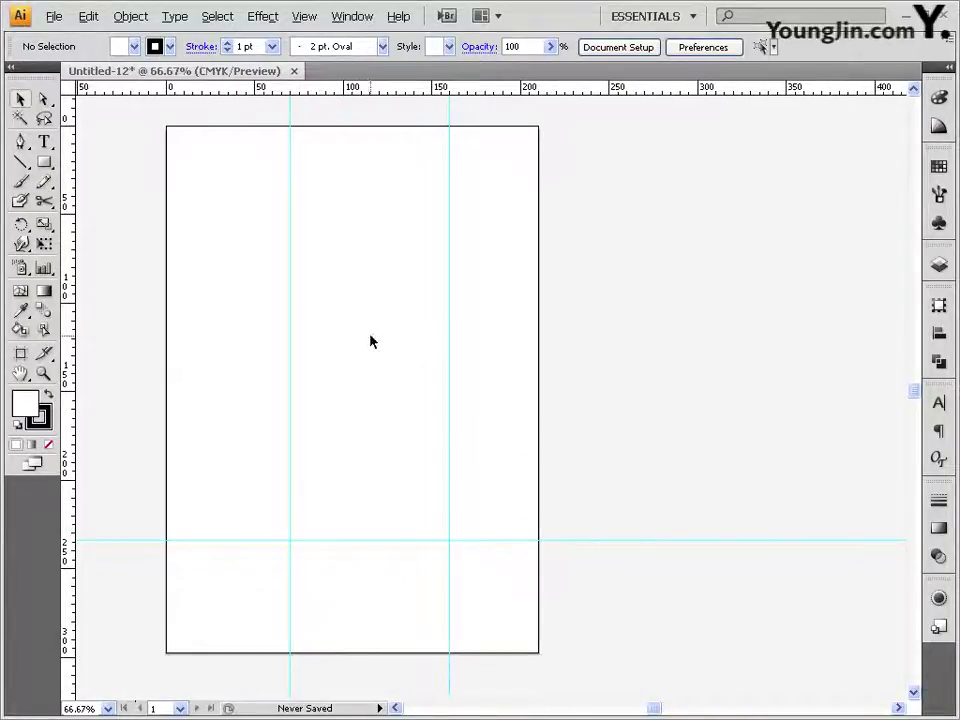
pyautogui.click(44, 163)
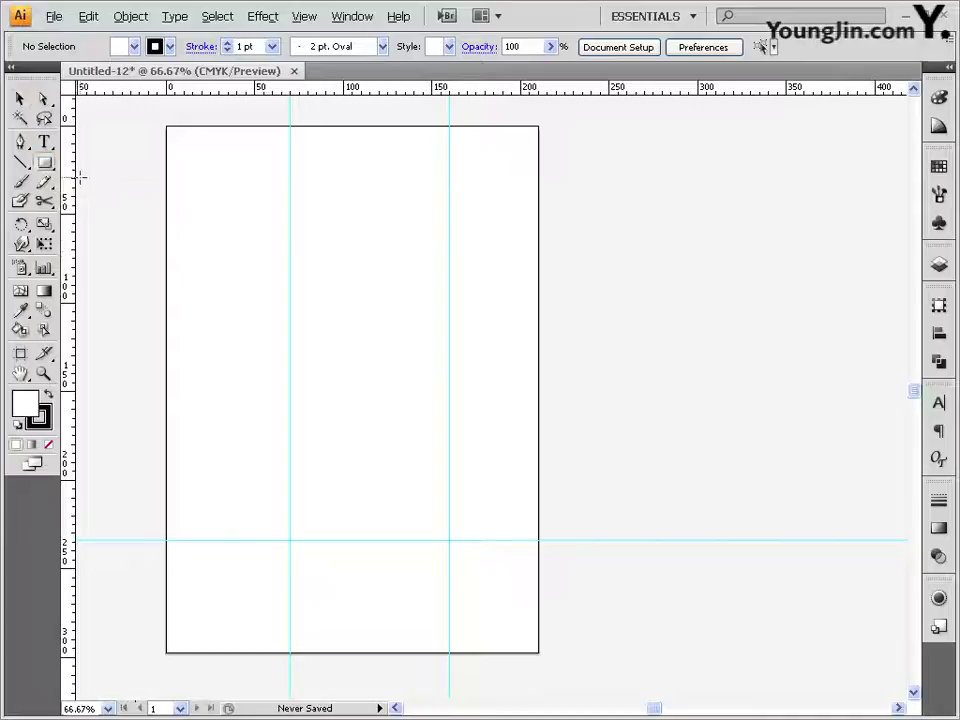
pyautogui.click(167, 126)
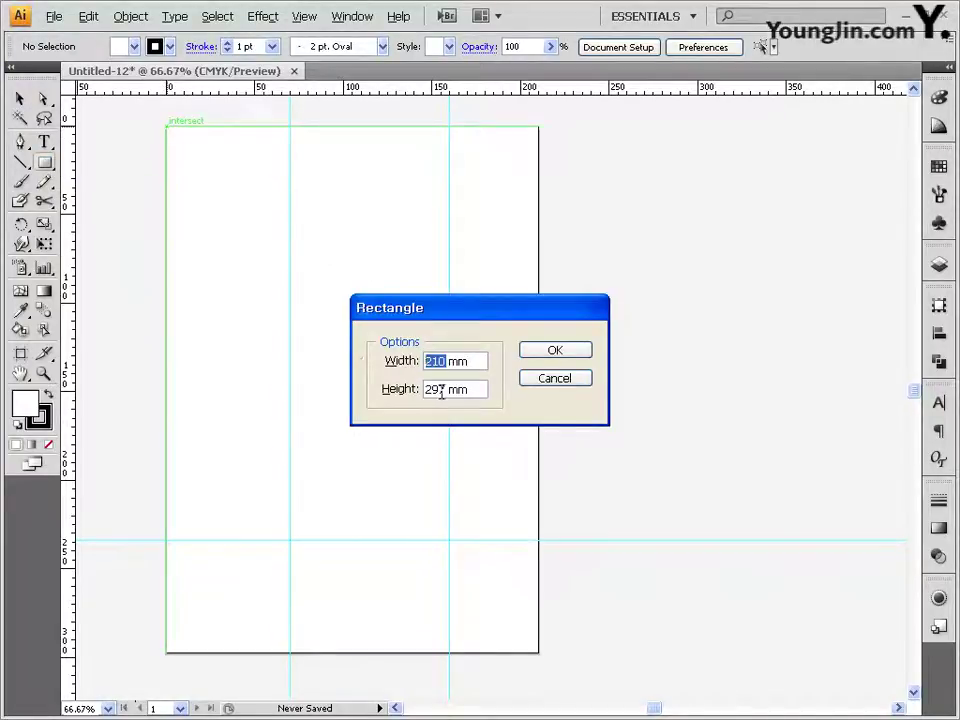
pyautogui.moveTo(441, 390); pyautogui.dragTo(426, 390)
pyautogui.click(577, 358)
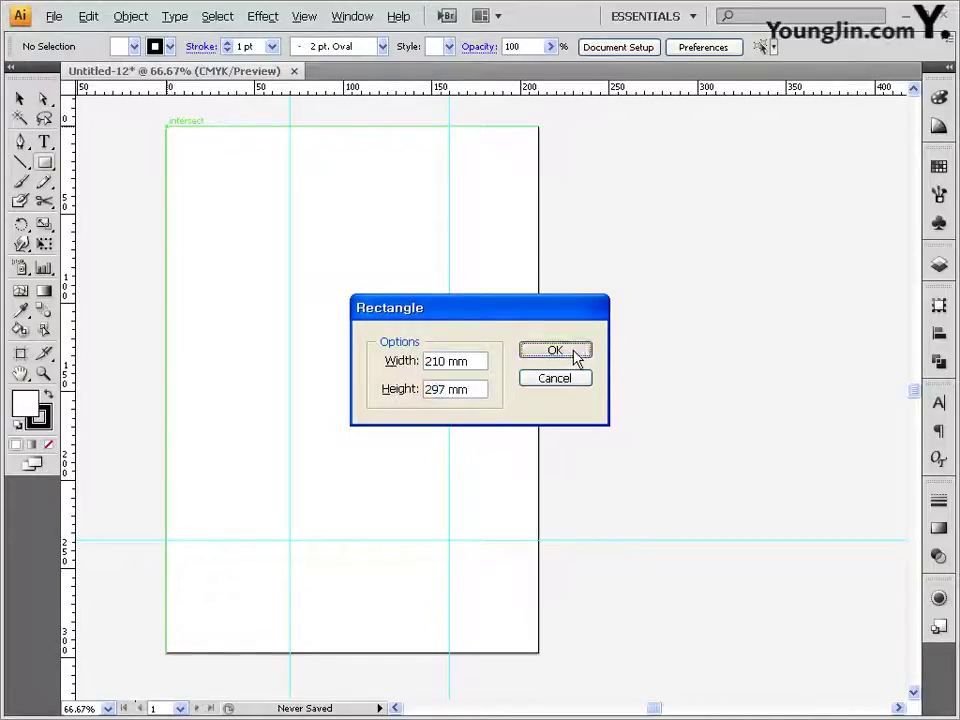
# Remove the page-sized rectangle's stroke and make its fill the active colour attribute
pyautogui.click(40, 418)
pyautogui.press('/')
pyautogui.click(22, 403)
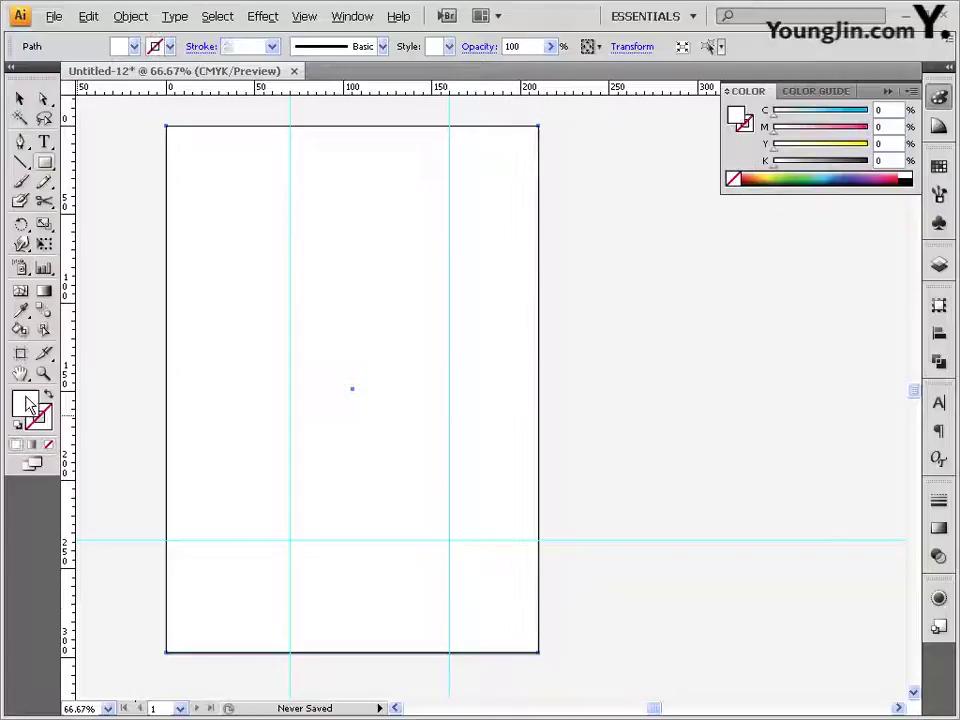
# Fill the rectangle with a linear white-to-black gradient running diagonally from its top-left to its bottom-right corner
pyautogui.click(945, 67)
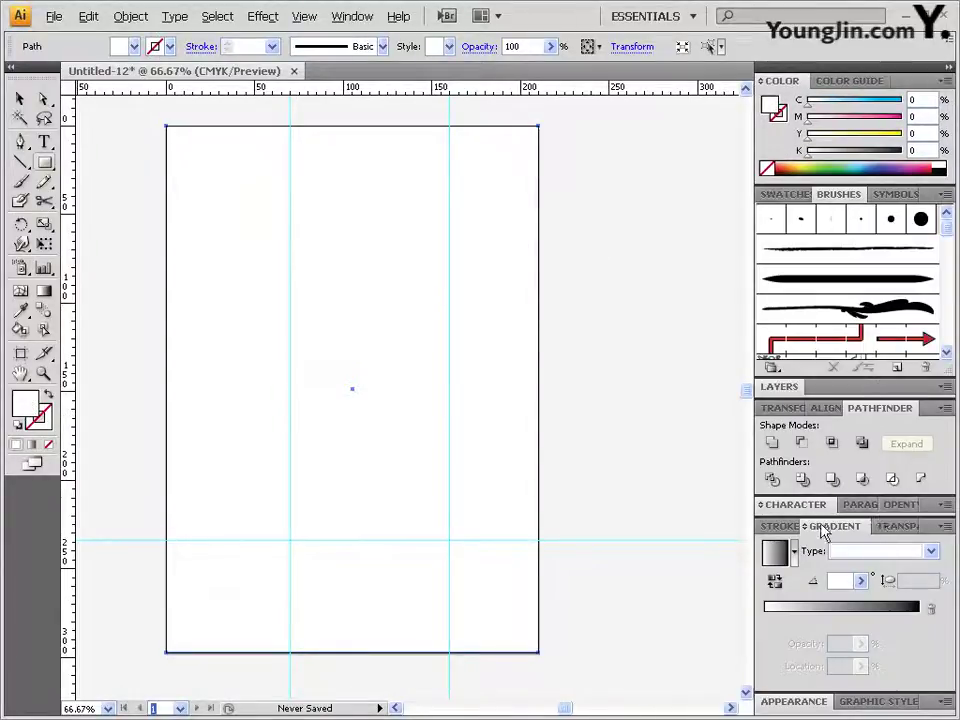
pyautogui.click(778, 556)
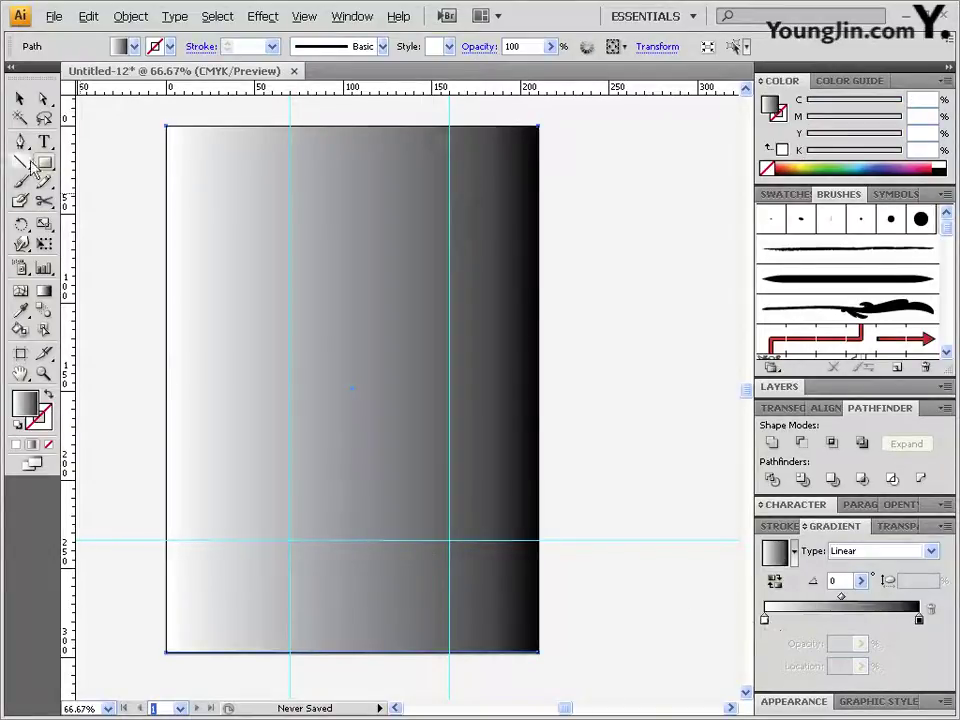
pyautogui.click(44, 290)
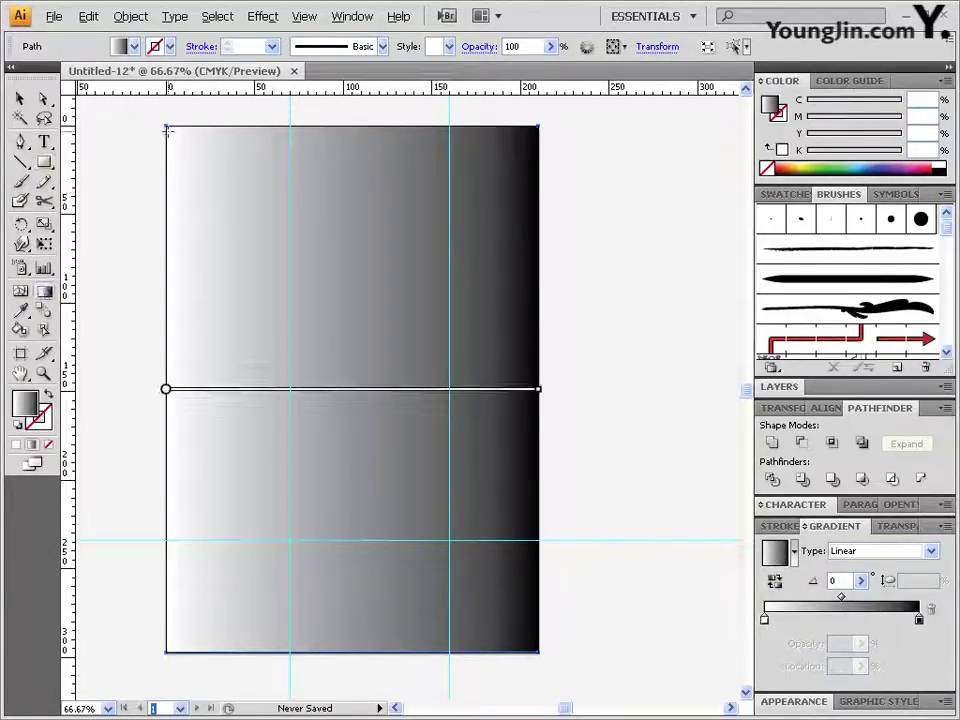
pyautogui.moveTo(167, 127); pyautogui.dragTo(537, 650)
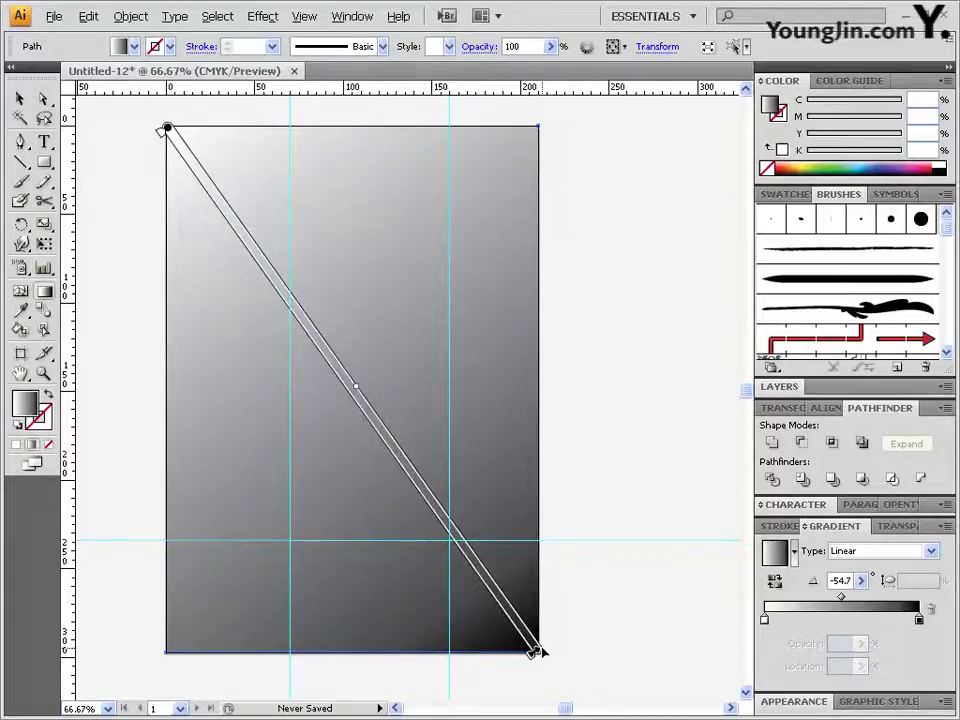
# Switch the gradient's starting colour stop to CMYK and set its yellow value to 10%
pyautogui.click(765, 621)
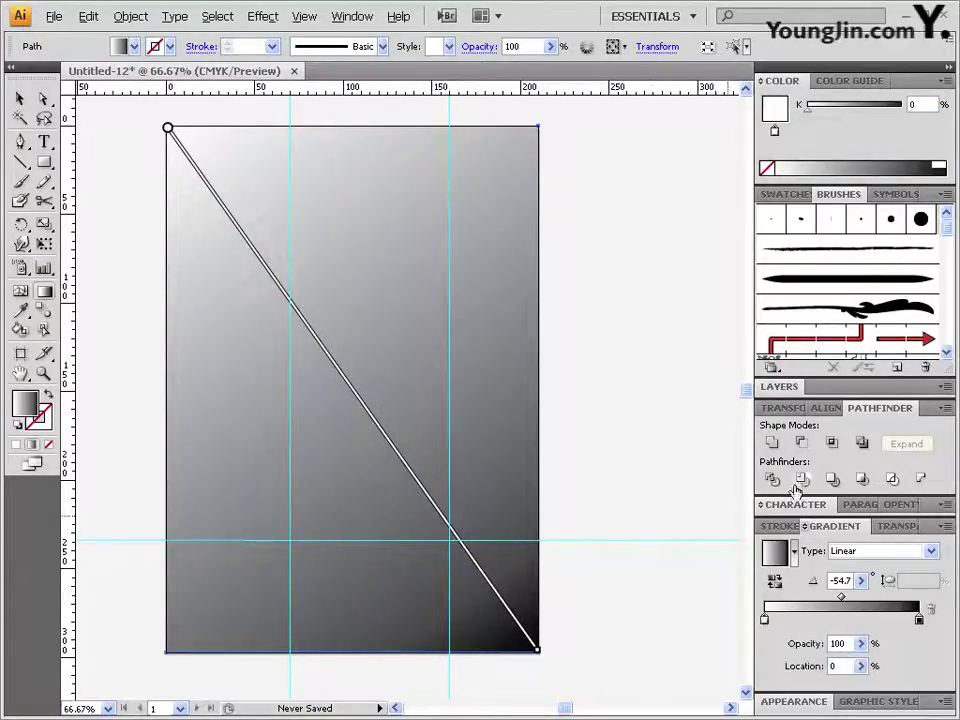
pyautogui.click(949, 82)
pyautogui.click(838, 162)
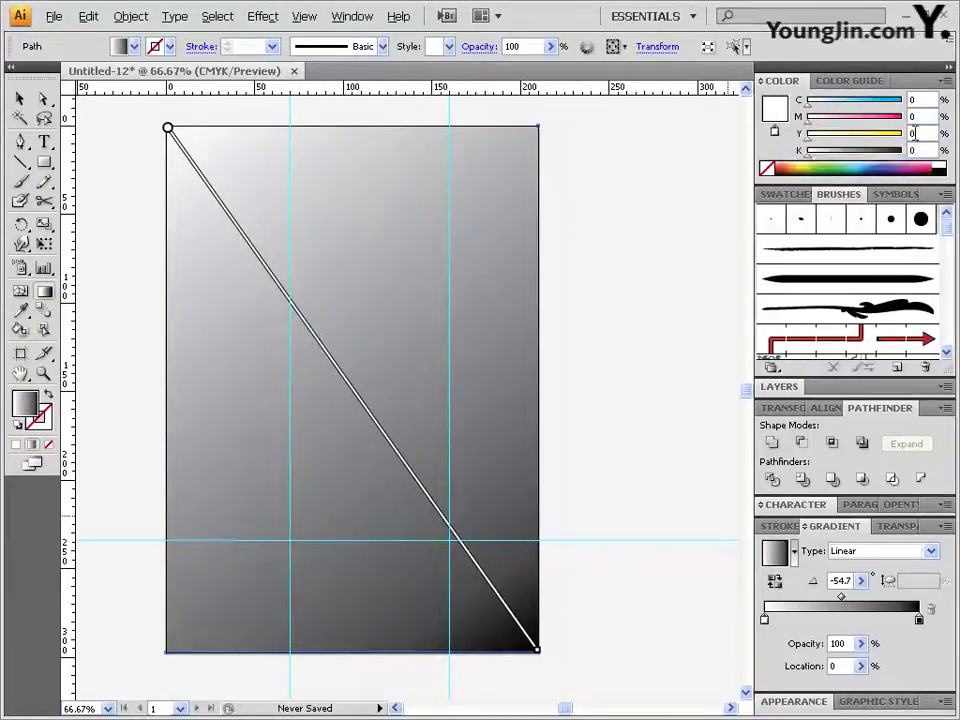
pyautogui.write('10')
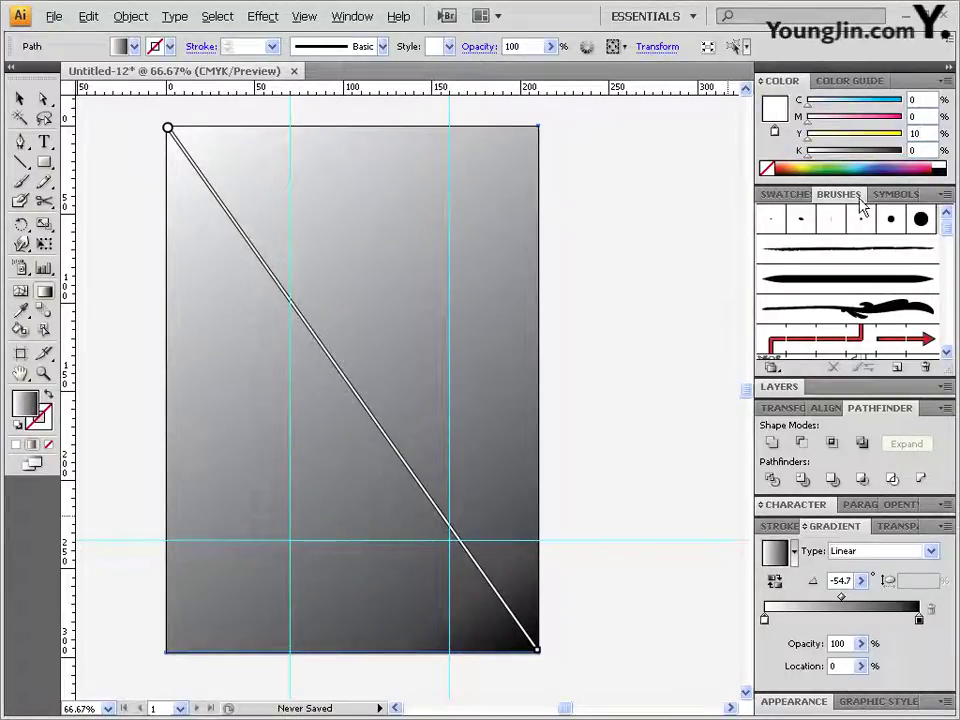
pyautogui.click(166, 131)
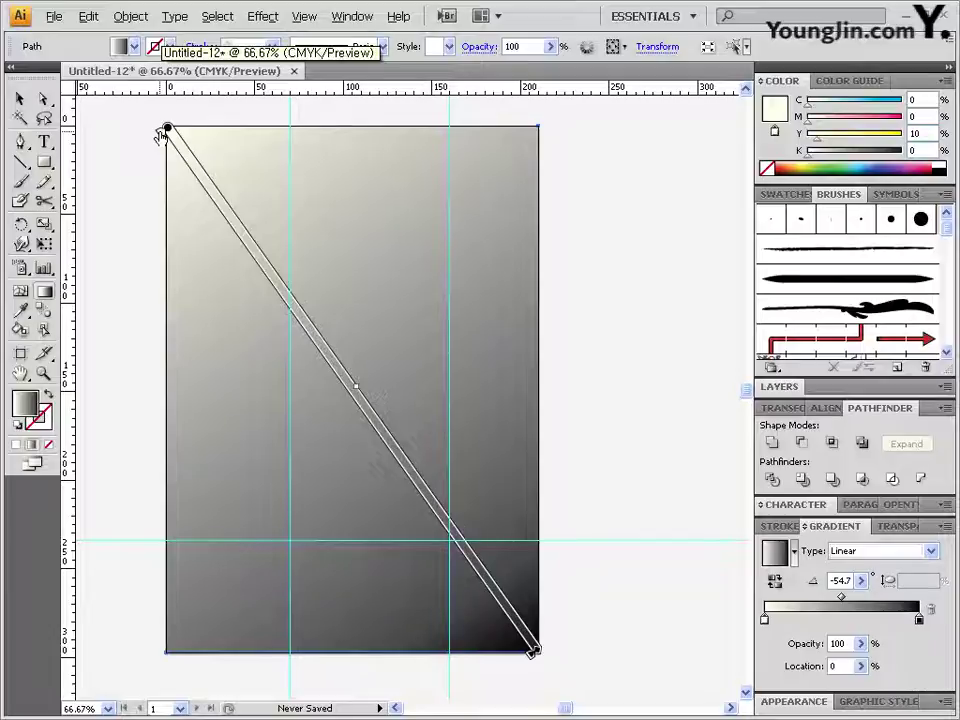
# Switch the gradient's end colour stop to CMYK and set it to Y 100% and K 0%
pyautogui.click(919, 620)
pyautogui.click(945, 81)
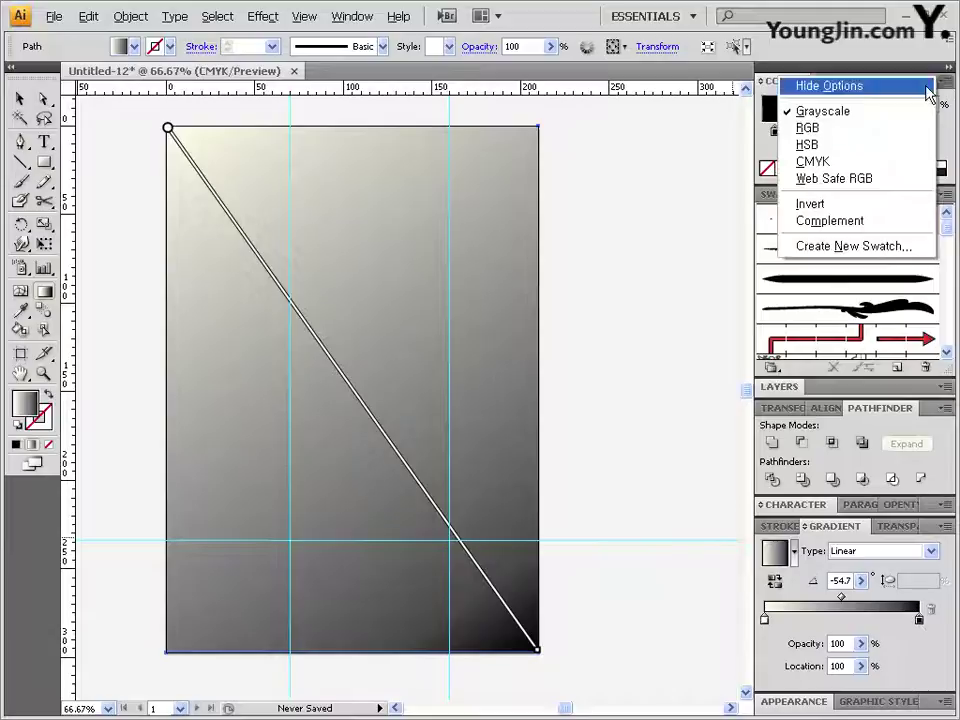
pyautogui.click(846, 162)
pyautogui.write('10')
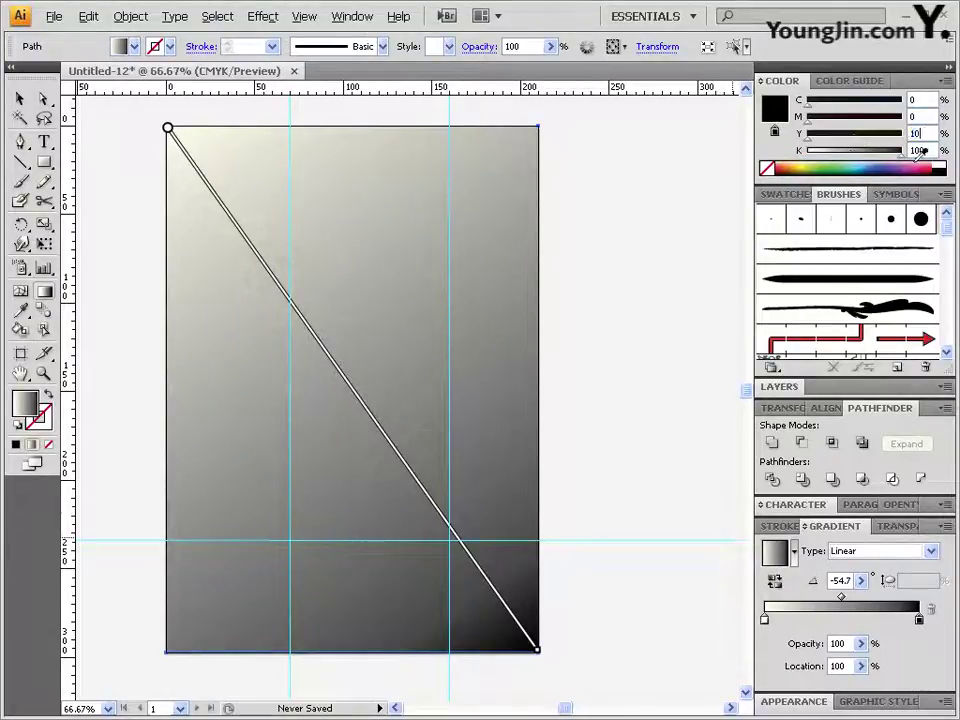
pyautogui.write('0')
pyautogui.press('Tab')
pyautogui.write('0')
pyautogui.press('Return')
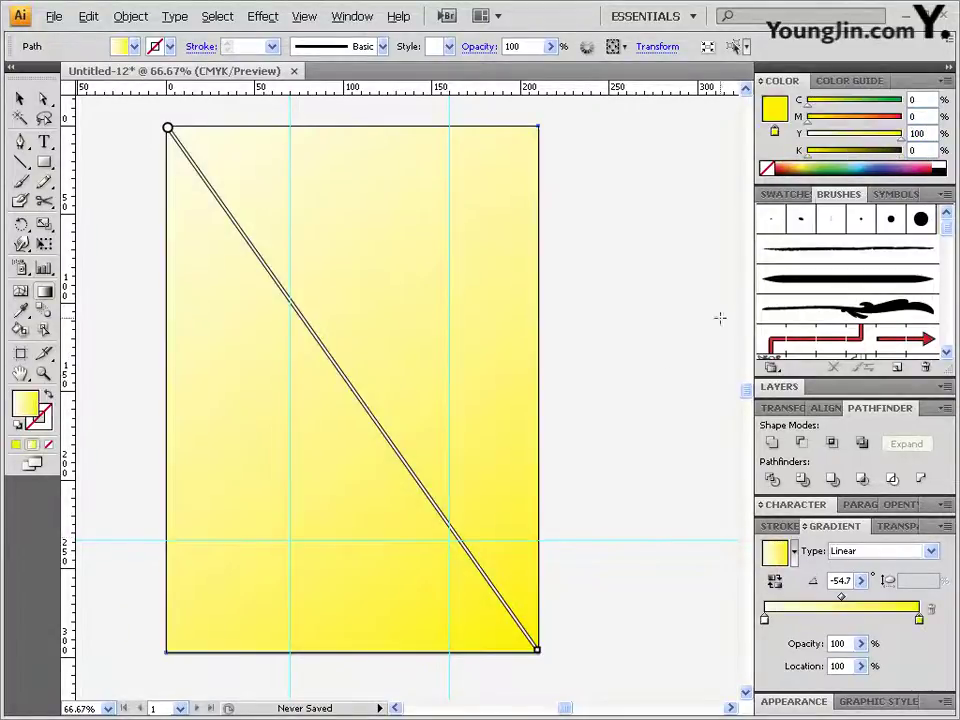
# Deselect the background rectangle and add the Ink Bomb and Ink Splats brushes from the Artistic_Ink library to the document's brushes
pyautogui.click(44, 99)
pyautogui.click(637, 432)
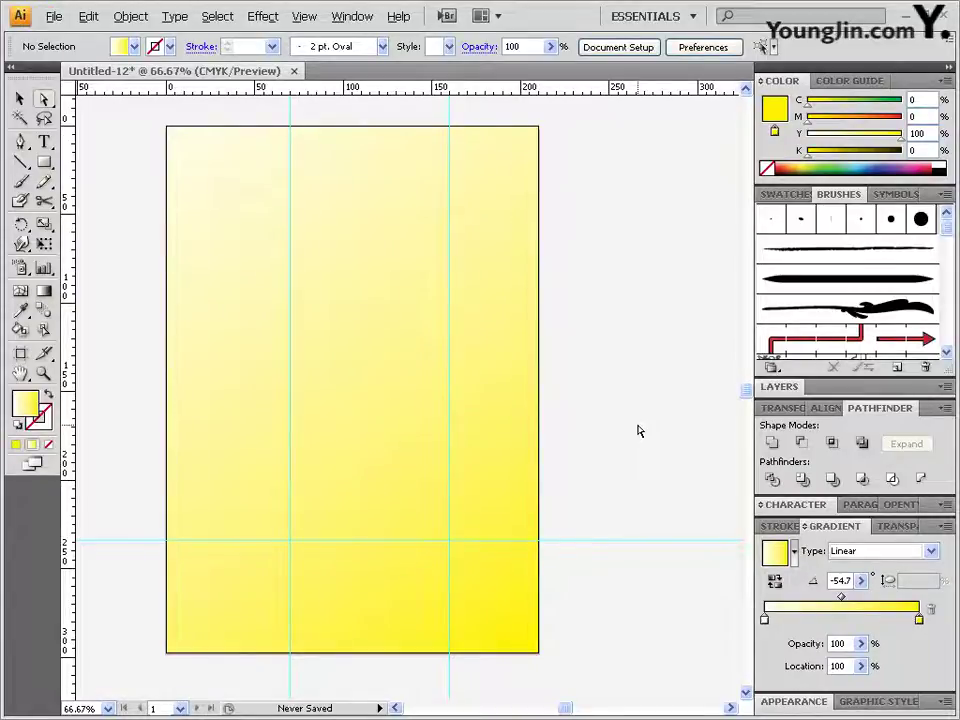
pyautogui.click(771, 369)
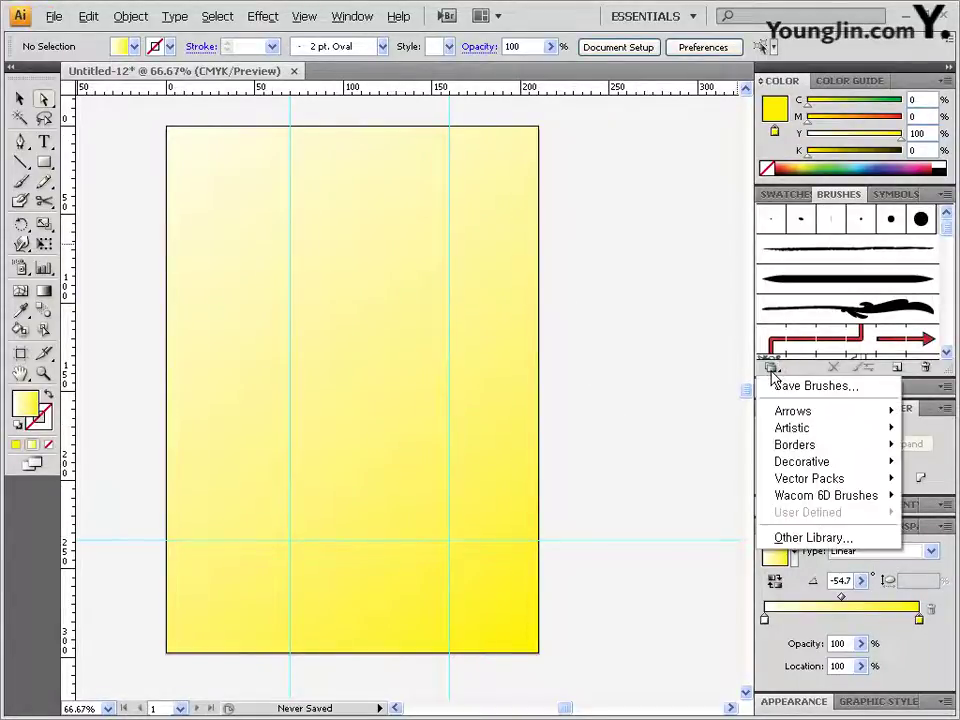
pyautogui.moveTo(795, 428)
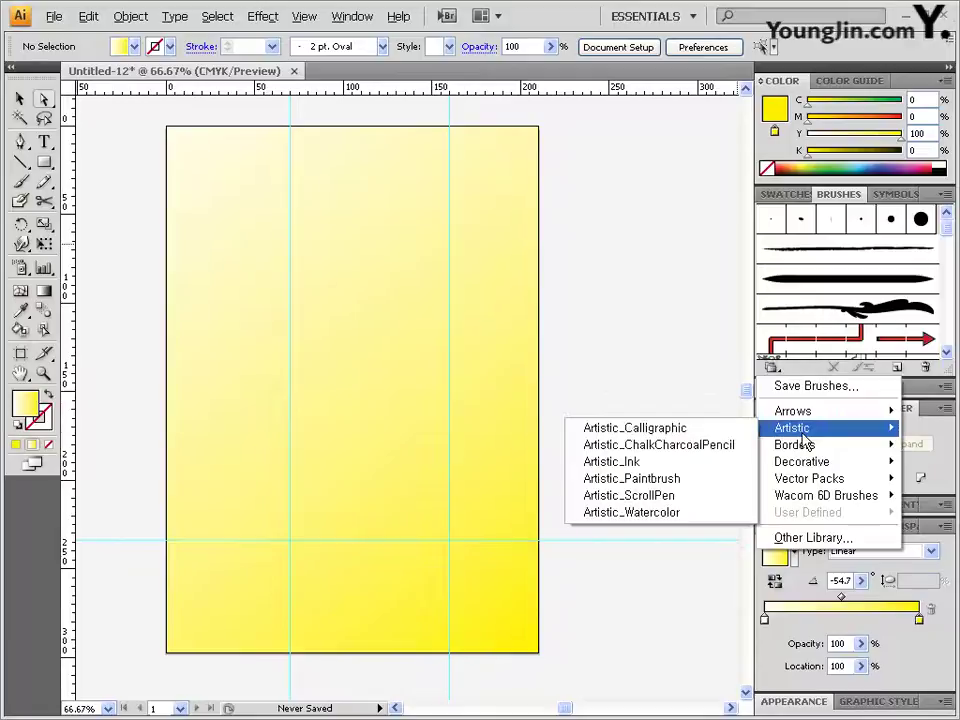
pyautogui.click(642, 465)
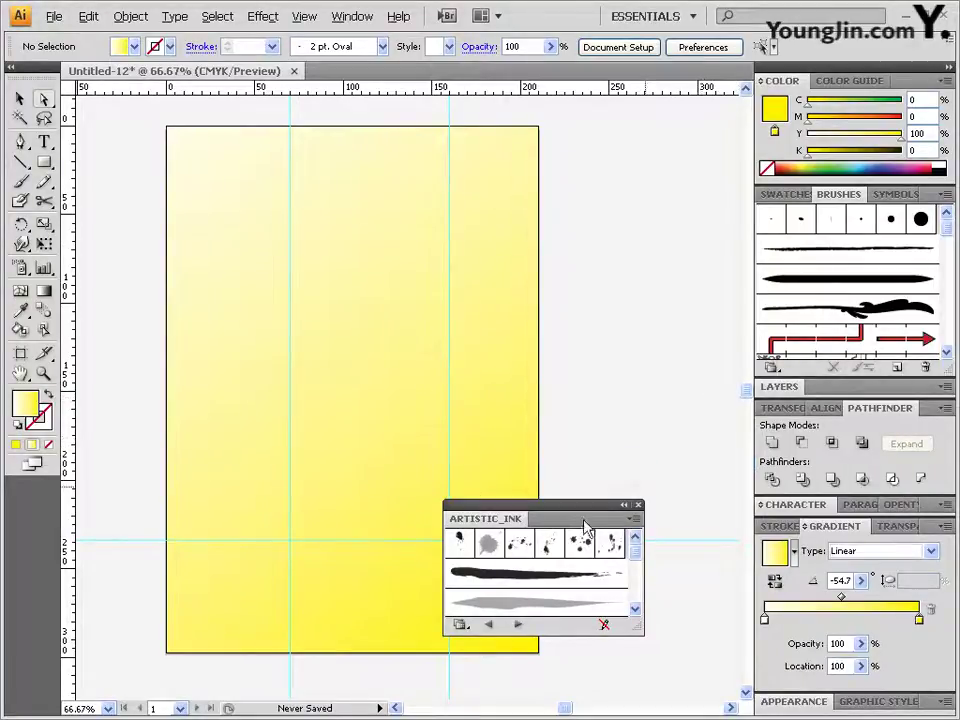
pyautogui.click(456, 543)
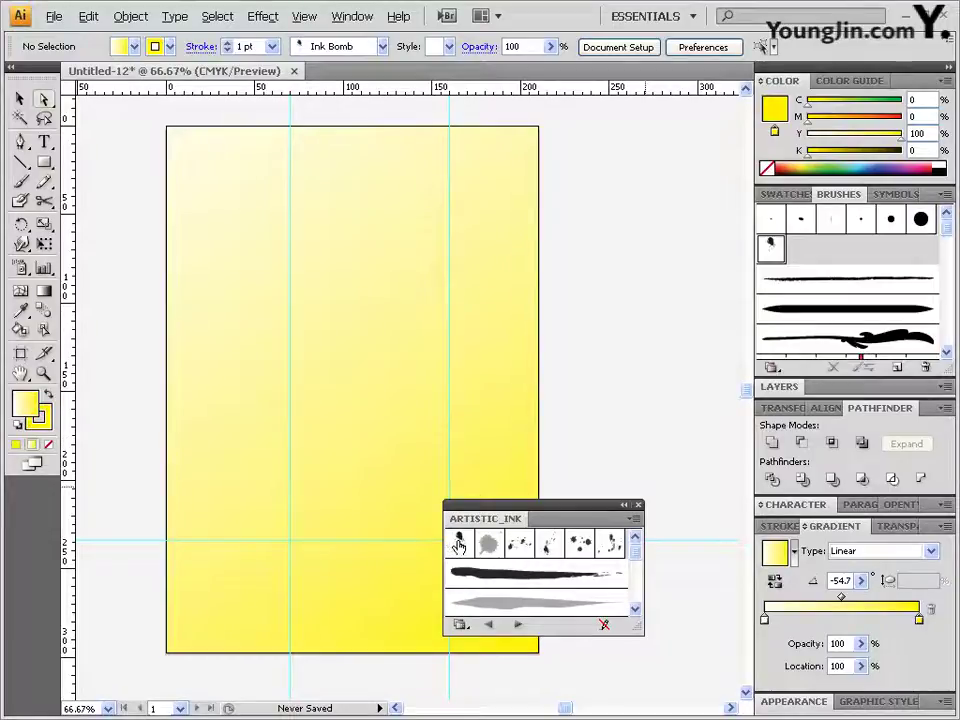
pyautogui.click(579, 550)
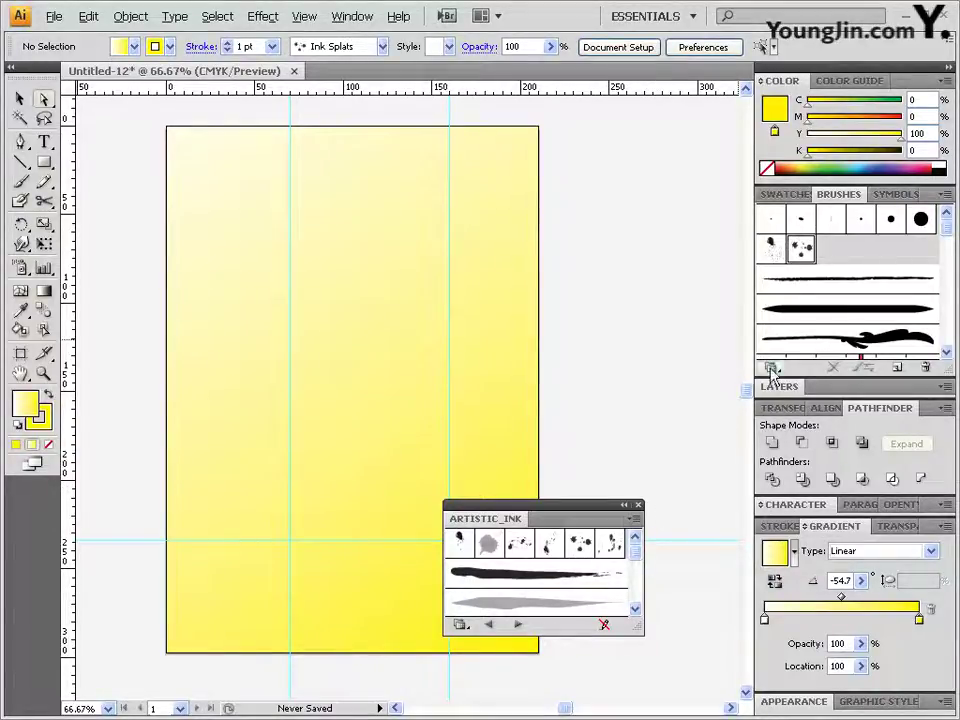
pyautogui.click(637, 505)
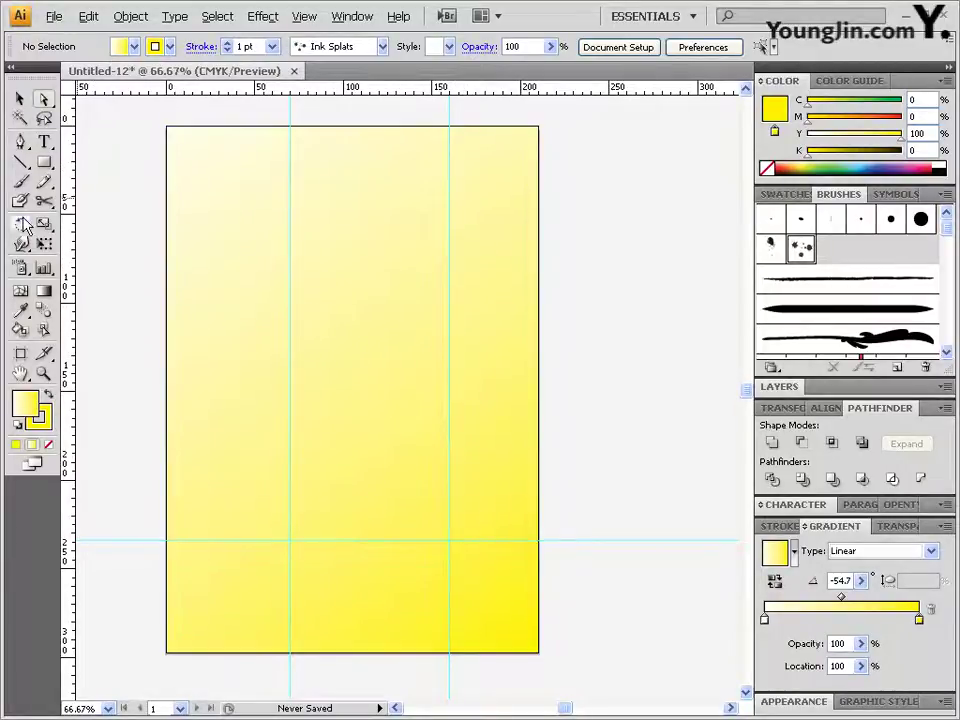
# Paint winding Ink Splats brush strokes with a yellow stroke and no fill over the page's upper-left area, and deselect them
pyautogui.click(24, 183)
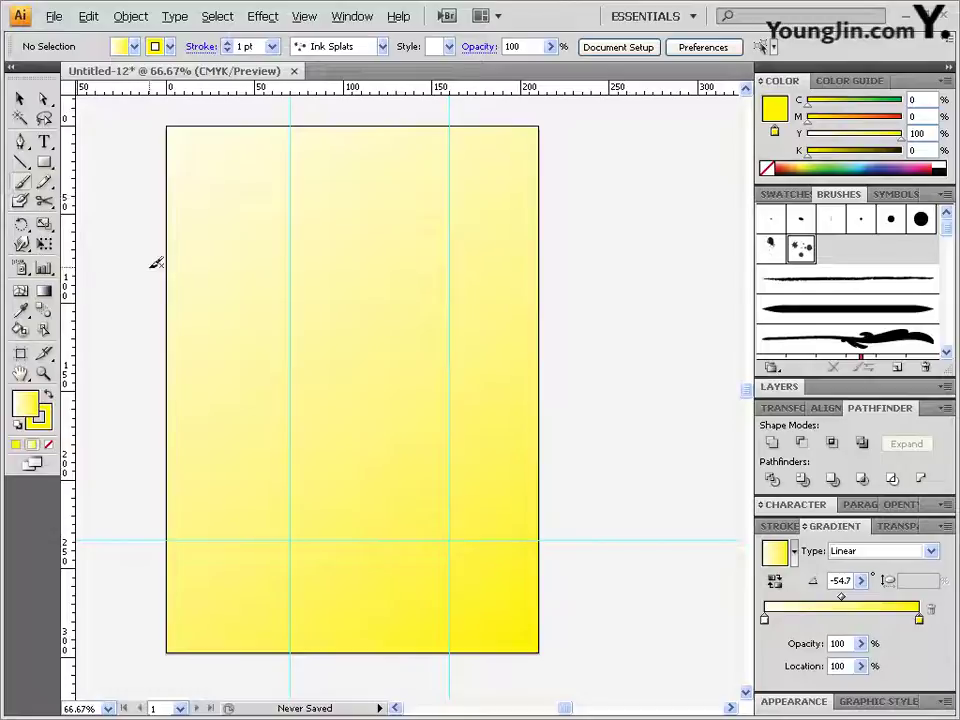
pyautogui.click(50, 447)
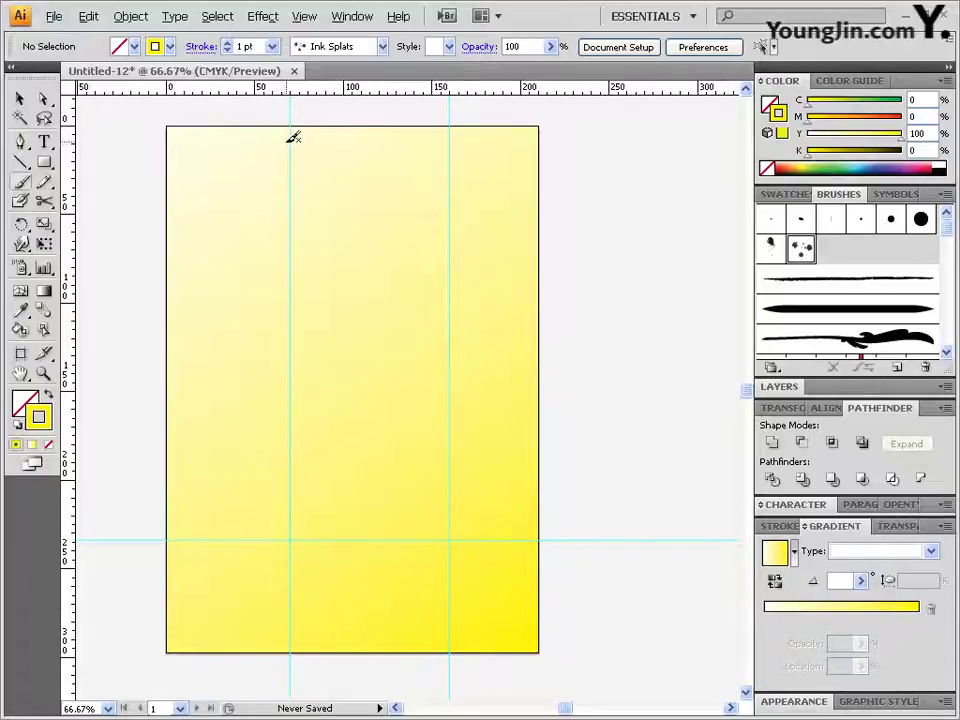
pyautogui.moveTo(325, 145)
pyautogui.mouseDown()
pyautogui.moveTo(221, 158)
pyautogui.moveTo(217, 197)
pyautogui.moveTo(326, 224)
pyautogui.moveTo(317, 270)
pyautogui.moveTo(268, 293)
pyautogui.mouseUp()
pyautogui.moveTo(187, 298)
pyautogui.mouseDown()
pyautogui.moveTo(263, 338)
pyautogui.moveTo(393, 357)
pyautogui.moveTo(385, 418)
pyautogui.moveTo(243, 435)
pyautogui.mouseUp()
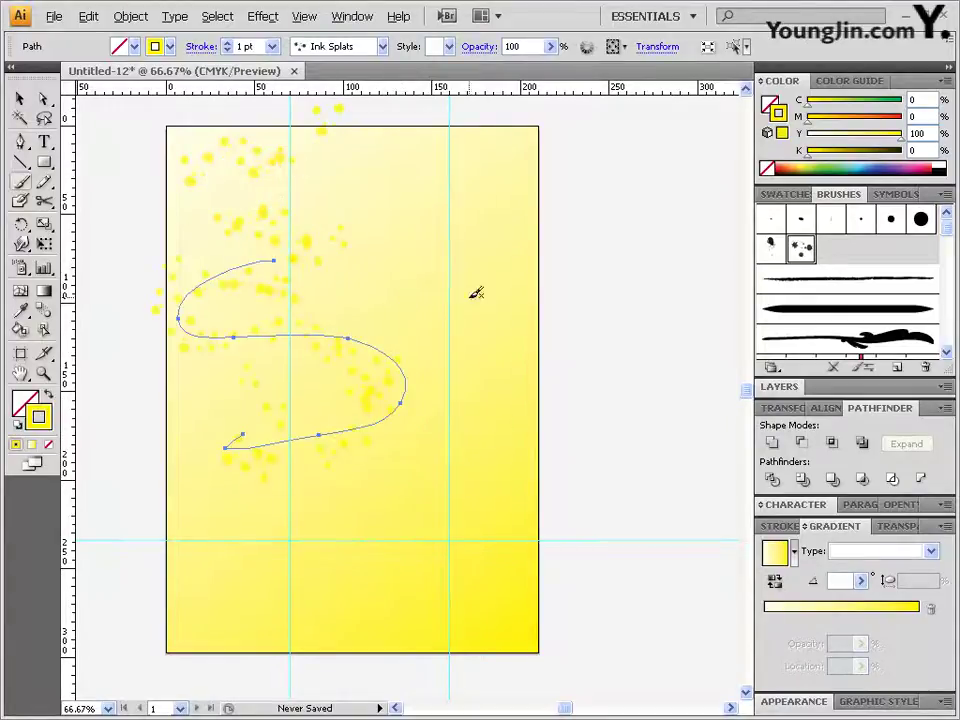
pyautogui.hotkey('ctrl', 'shift', 'a')
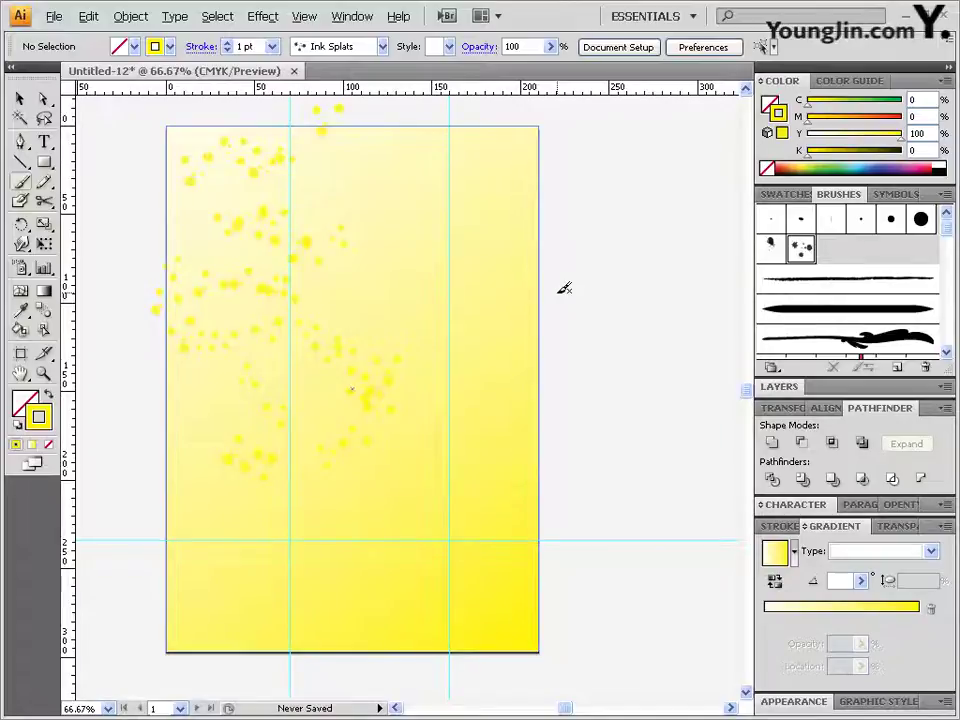
# Choose the Ink Bomb brush and set the stroke colour's magenta value to 100% for a red stroke
pyautogui.click(774, 250)
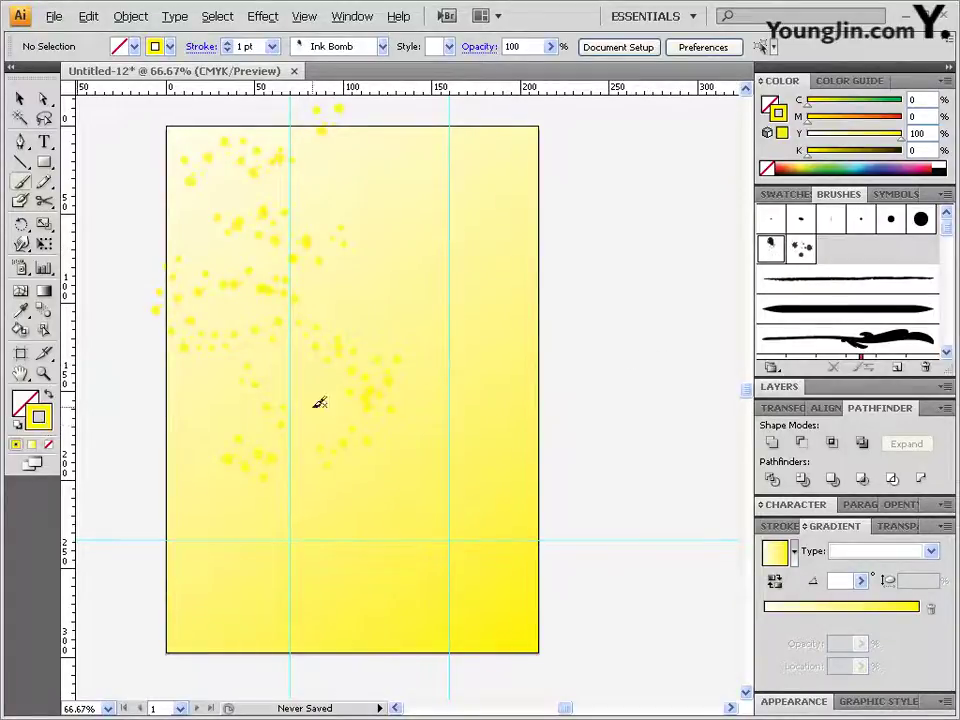
pyautogui.write('10')
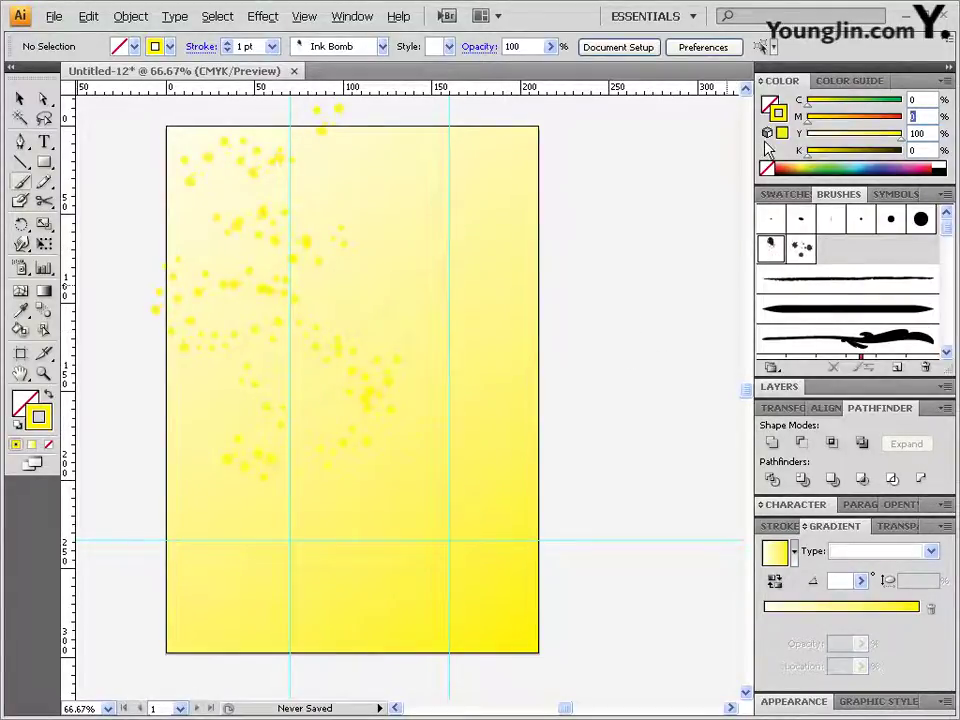
pyautogui.write('0')
pyautogui.press('Tab')
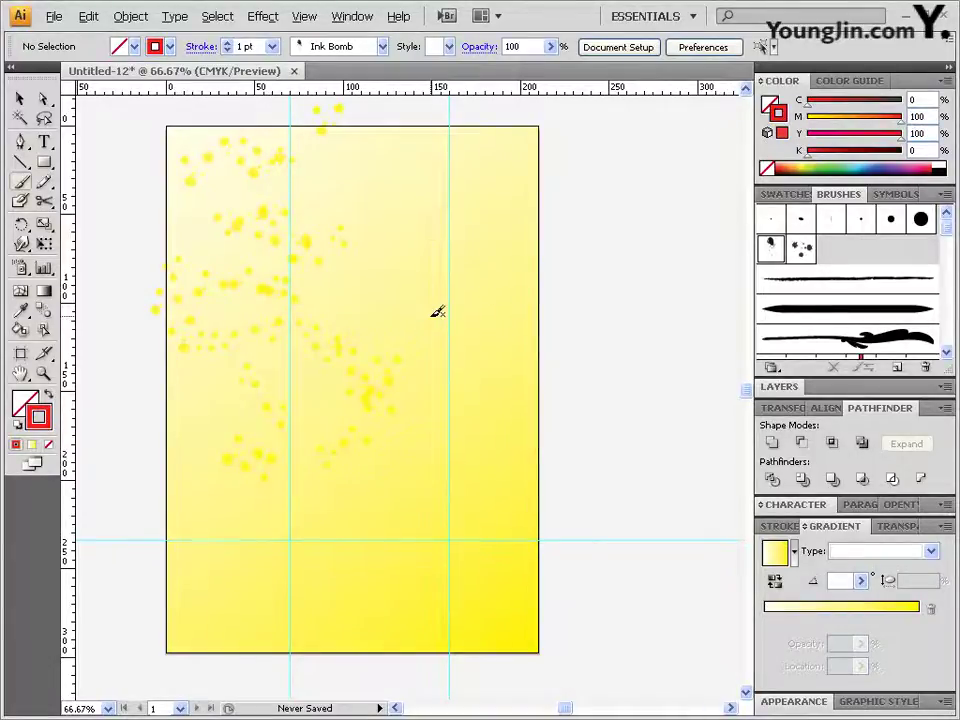
# Paint a small red Ink Bomb dab just right of the right vertical guide in the page's upper half, undoing unwanted attempts
pyautogui.moveTo(434, 314); pyautogui.dragTo(436, 292)
pyautogui.hotkey('ctrl', 'z')
pyautogui.hotkey('ctrl', 'shift', 'z')
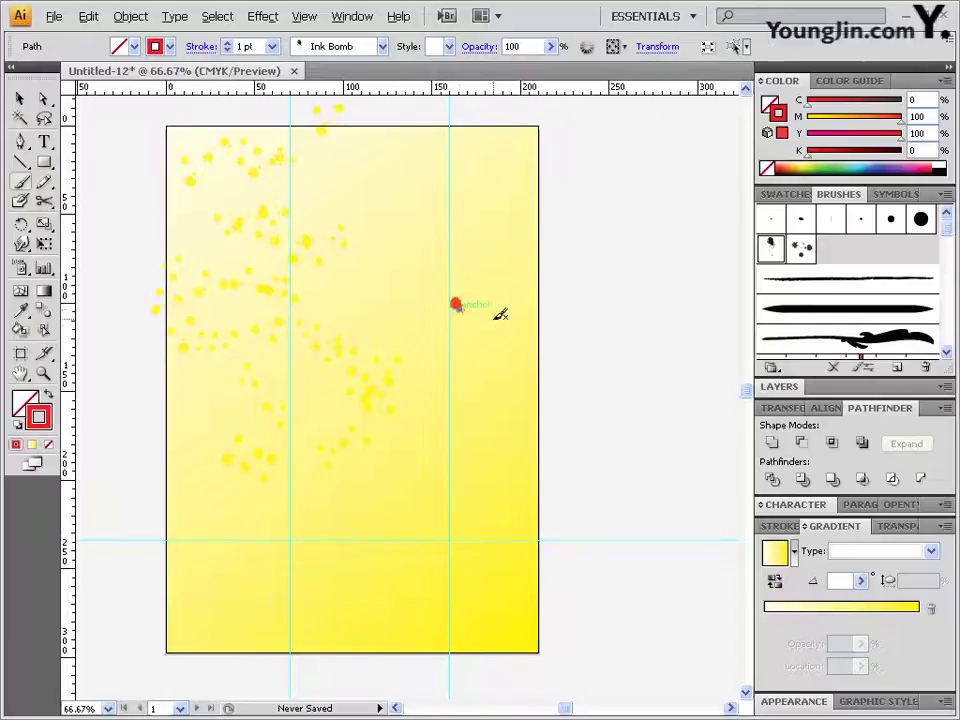
pyautogui.hotkey('ctrl', 'z')
pyautogui.hotkey('ctrl', 'shift', 'z')
pyautogui.hotkey('ctrl', 'z')
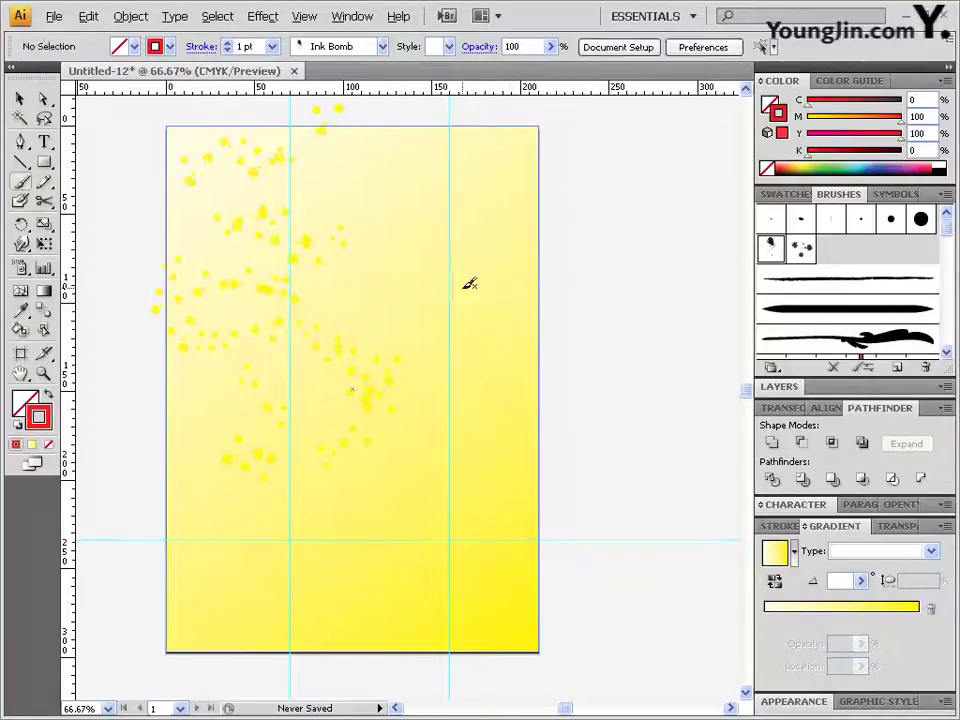
pyautogui.hotkey('ctrl', 'shift', 'z')
pyautogui.hotkey('ctrl', 'z')
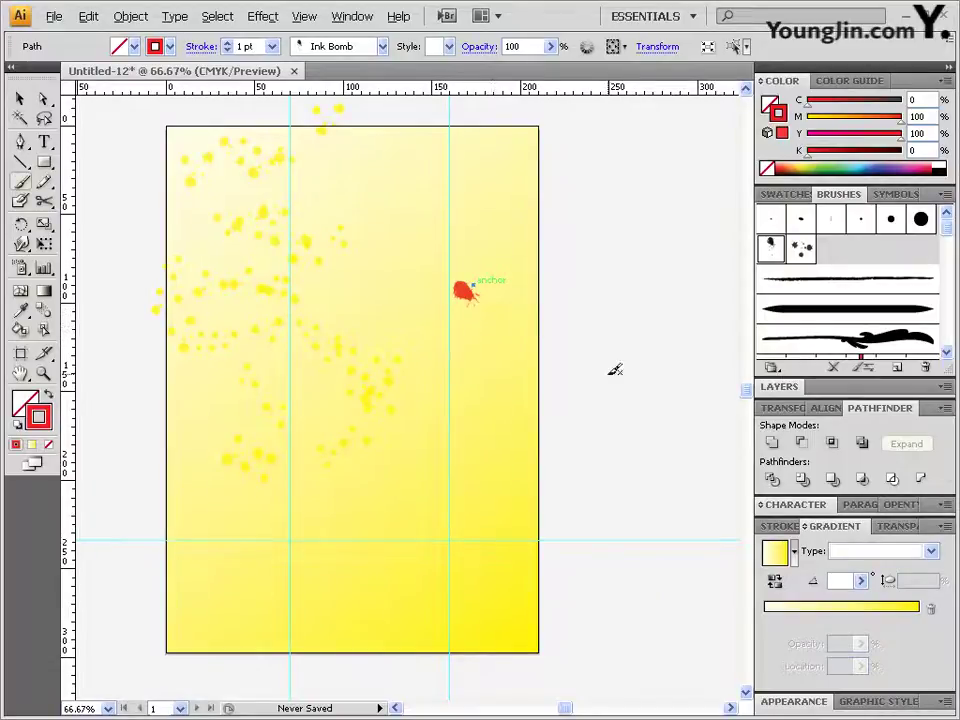
# Try stroke weights of 20 pt and 8 pt on the red splat, and settle on 5 pt
pyautogui.click(780, 526)
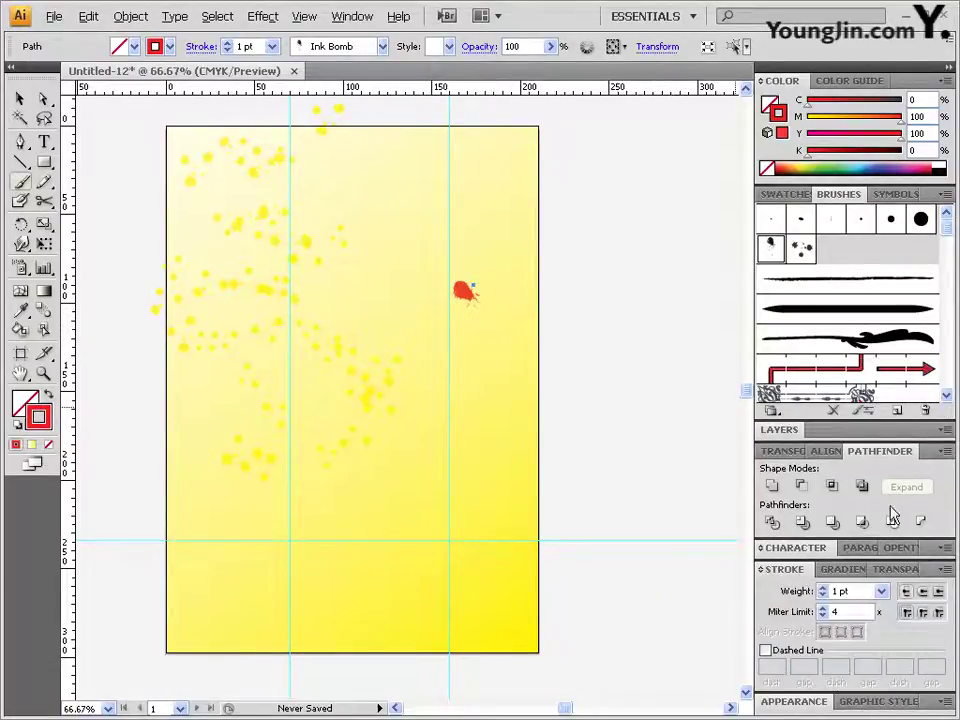
pyautogui.click(881, 591)
pyautogui.click(875, 471)
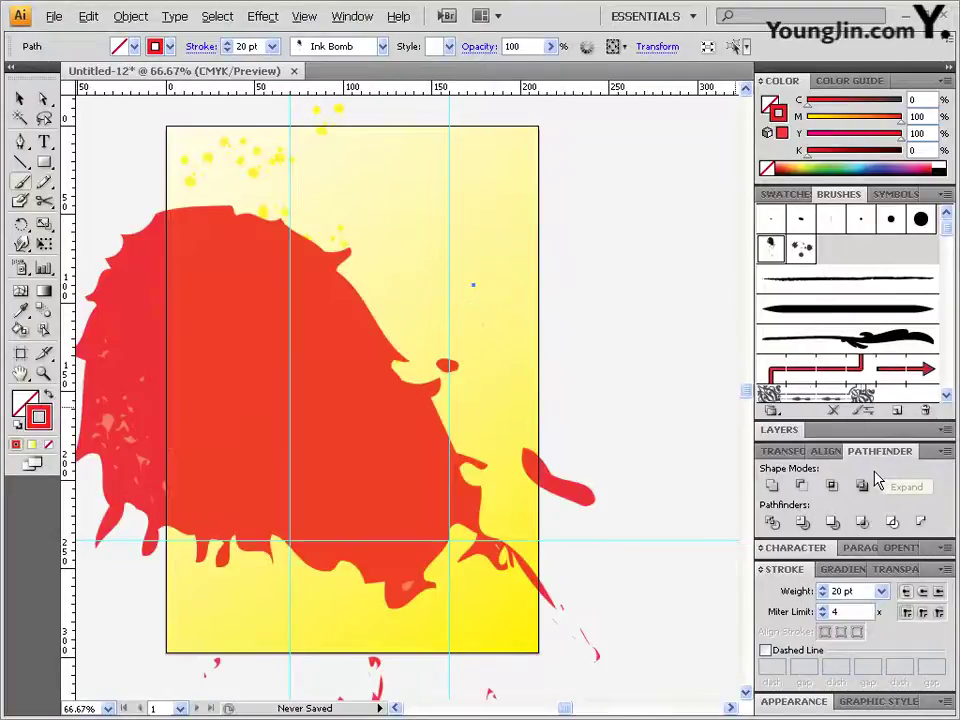
pyautogui.click(881, 591)
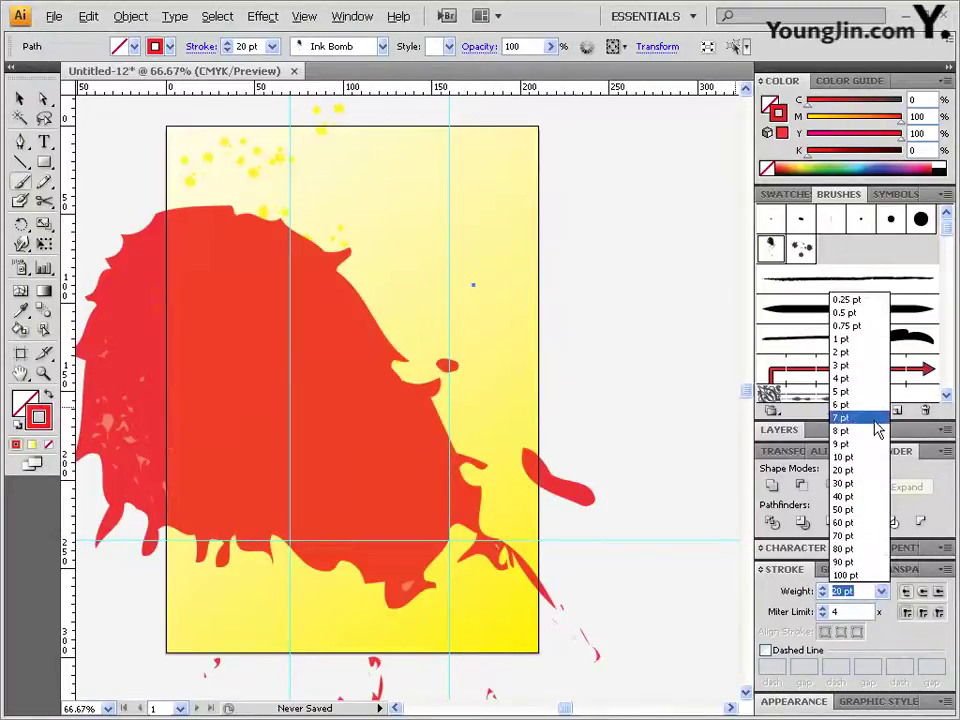
pyautogui.click(875, 433)
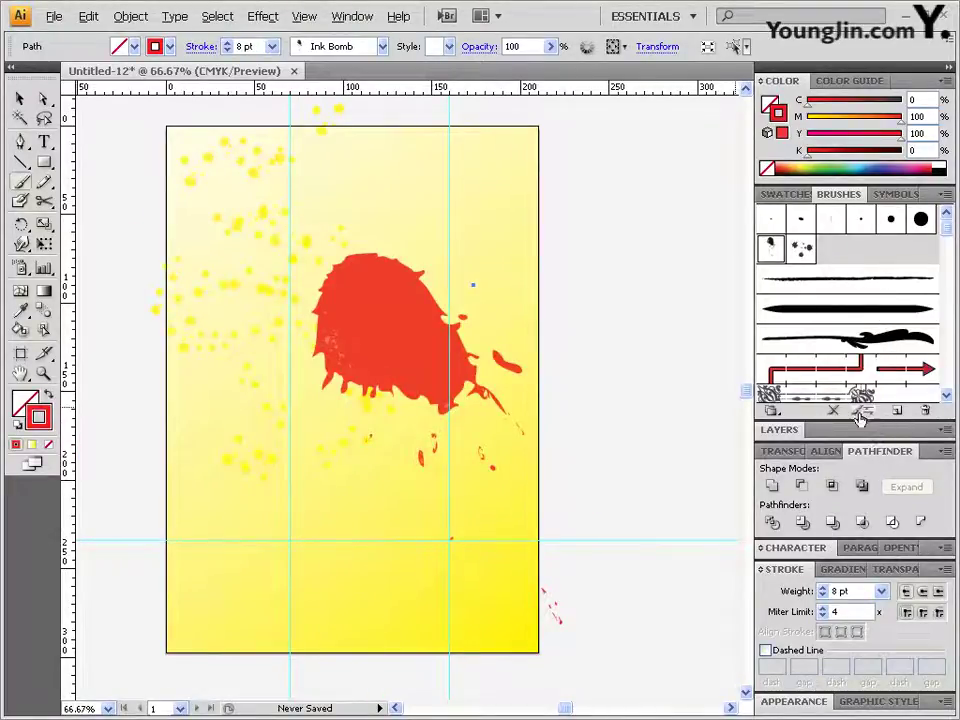
pyautogui.click(881, 591)
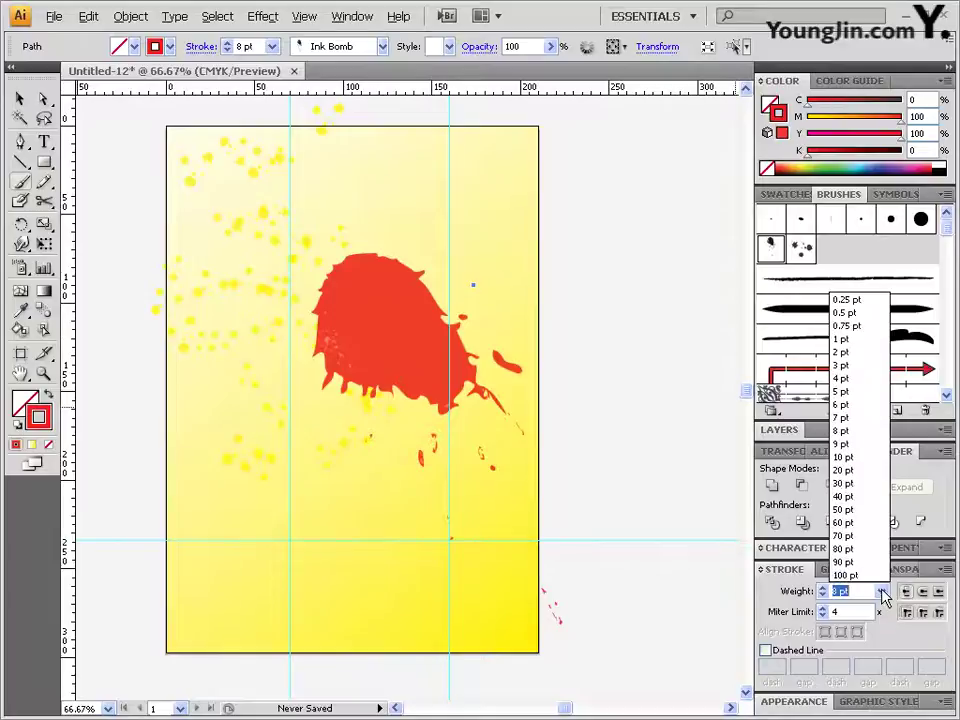
pyautogui.click(870, 391)
# Move the red splat up and slightly right so that it sits across the right vertical guide against the page's top edge
pyautogui.click(22, 101)
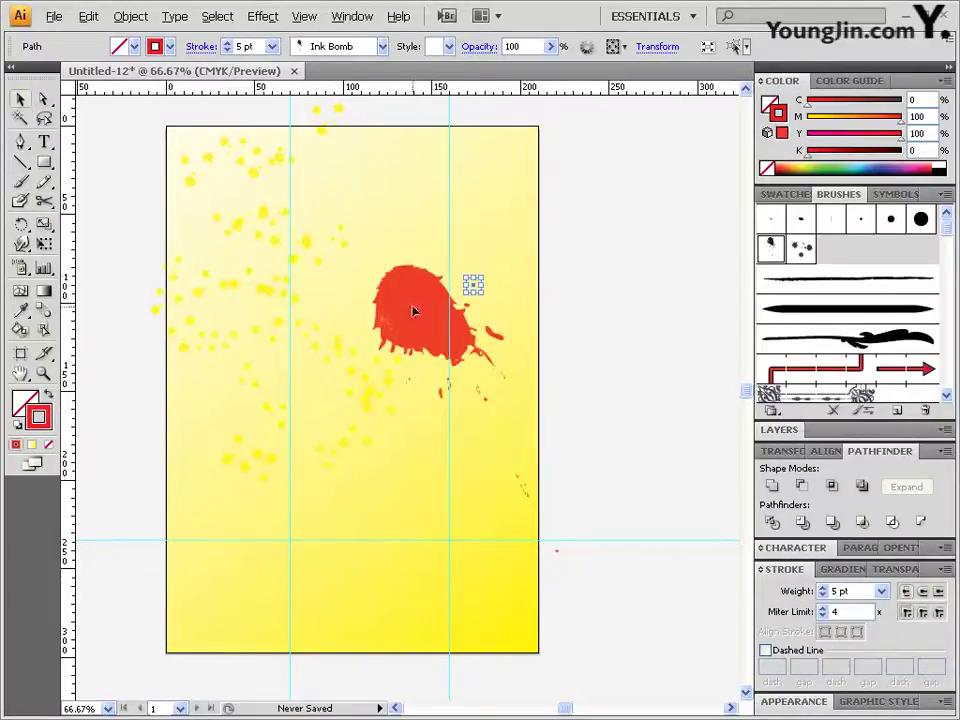
pyautogui.moveTo(476, 287); pyautogui.dragTo(474, 184)
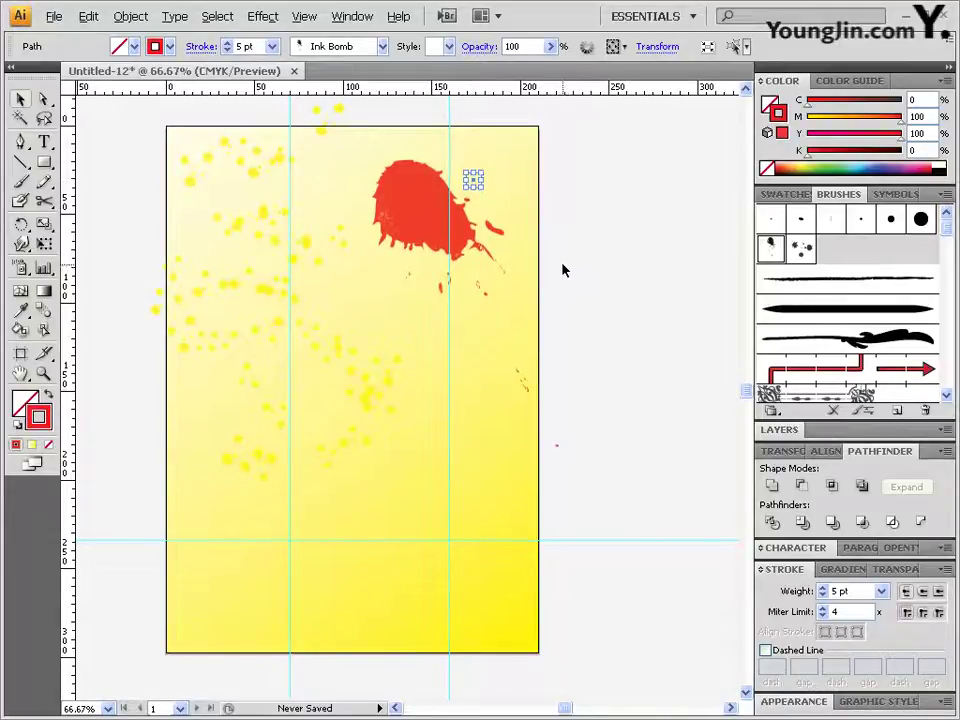
pyautogui.press('Up')
pyautogui.press('Up')
pyautogui.press('Up')
pyautogui.press('Up')
pyautogui.press('Up')
pyautogui.press('Up')
pyautogui.press('Up')
pyautogui.press('Up')
pyautogui.press('Up')
pyautogui.press('Up')
pyautogui.press('Up')
pyautogui.press('Up')
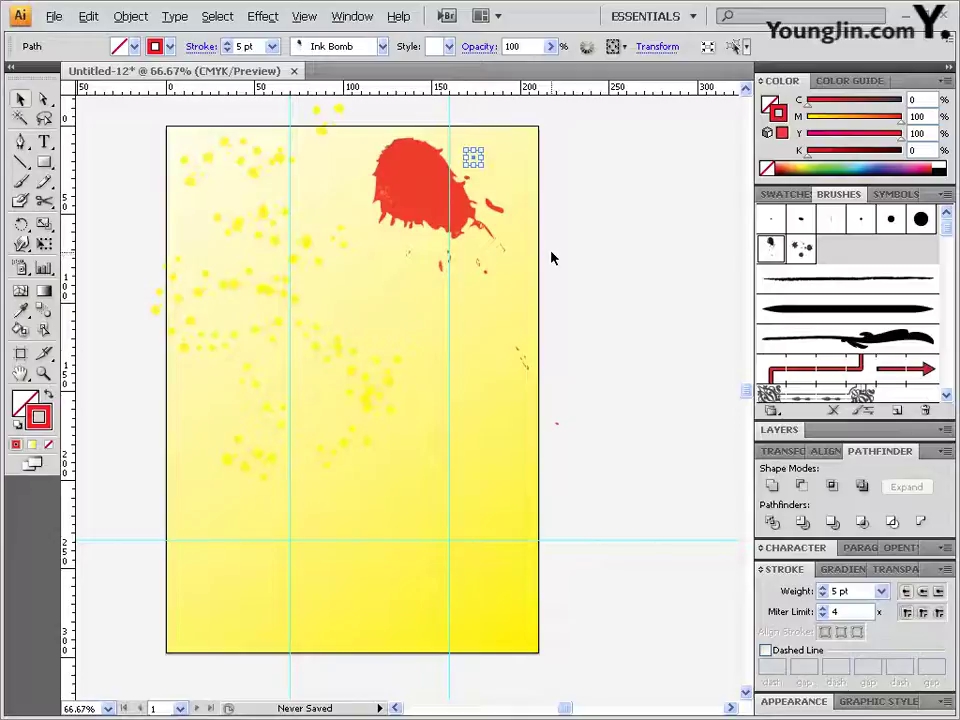
pyautogui.press('Right')
pyautogui.press('Right')
pyautogui.press('Right')
pyautogui.press('Right')
pyautogui.press('Right')
pyautogui.press('Right')
pyautogui.press('Right')
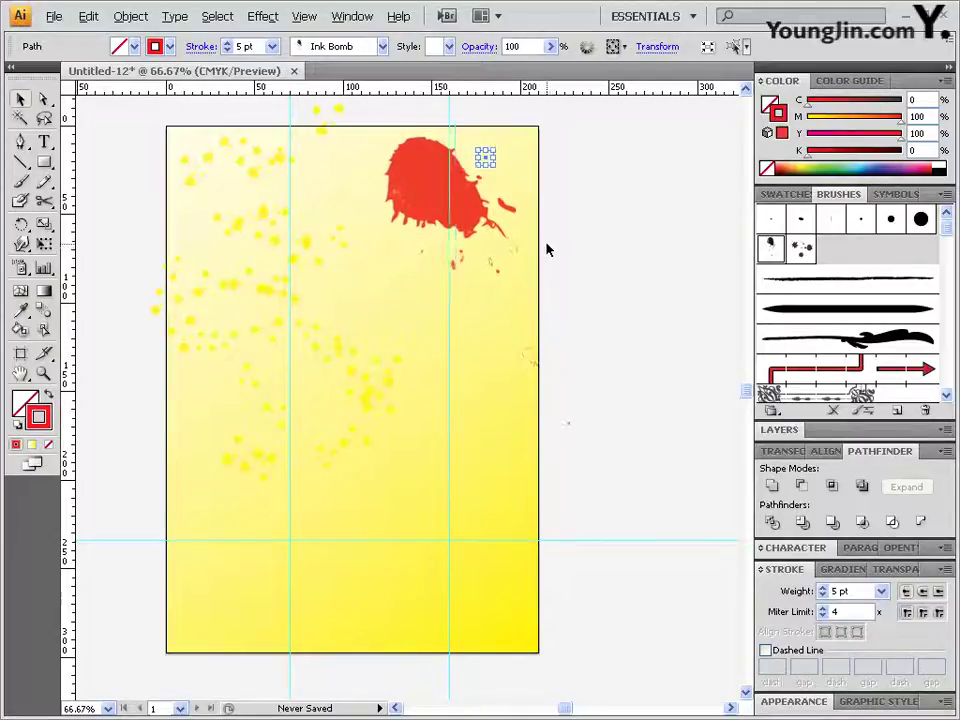
pyautogui.press('Up')
pyautogui.press('Up')
pyautogui.press('Up')
pyautogui.press('Up')
pyautogui.press('Up')
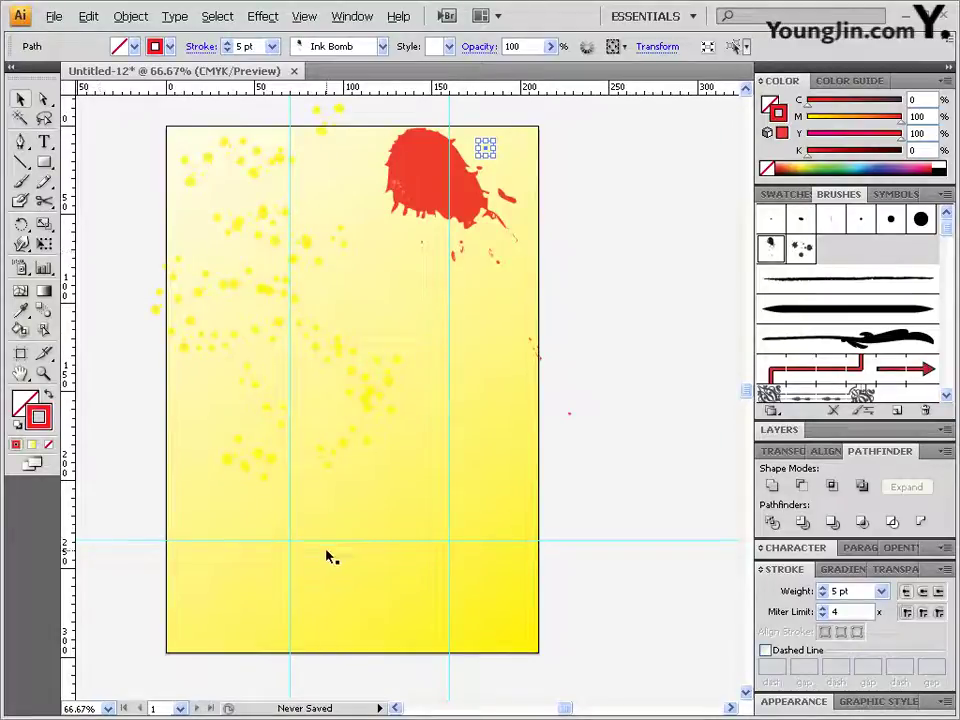
# Draw a circle centred on the left guide intersection and reaching the right vertical guide, with a white fill and a black stroke
pyautogui.moveTo(44, 162); pyautogui.dragTo(113, 205)
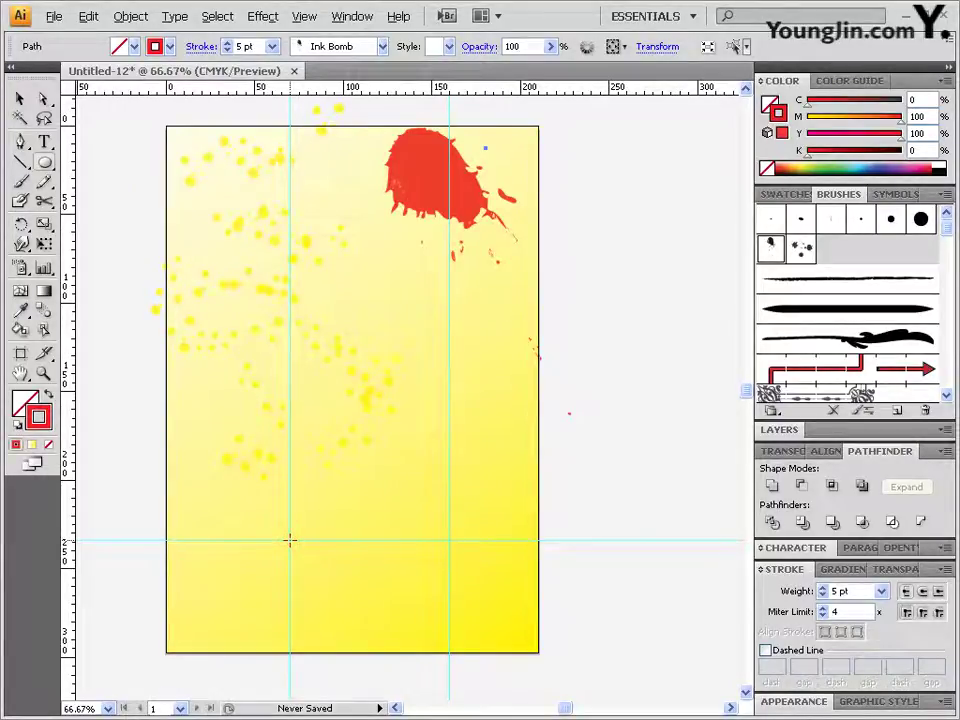
pyautogui.moveTo(289, 540)
pyautogui.mouseDown()
pyautogui.moveTo(354, 476)
pyautogui.moveTo(435, 478)
pyautogui.moveTo(441, 540)
pyautogui.moveTo(450, 538)
pyautogui.mouseUp()
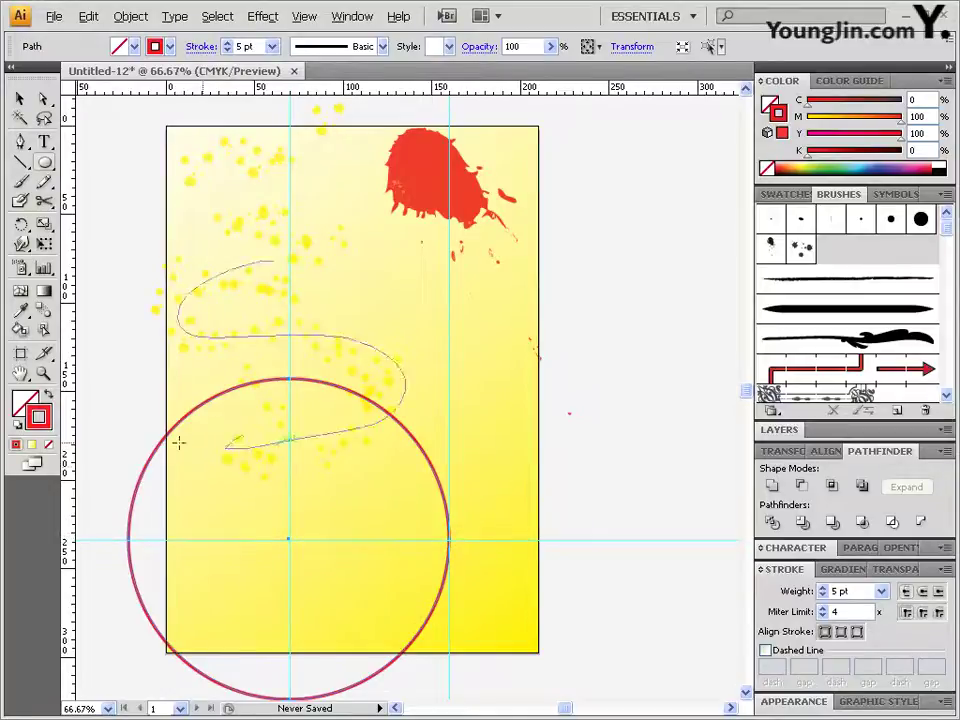
pyautogui.click(24, 400)
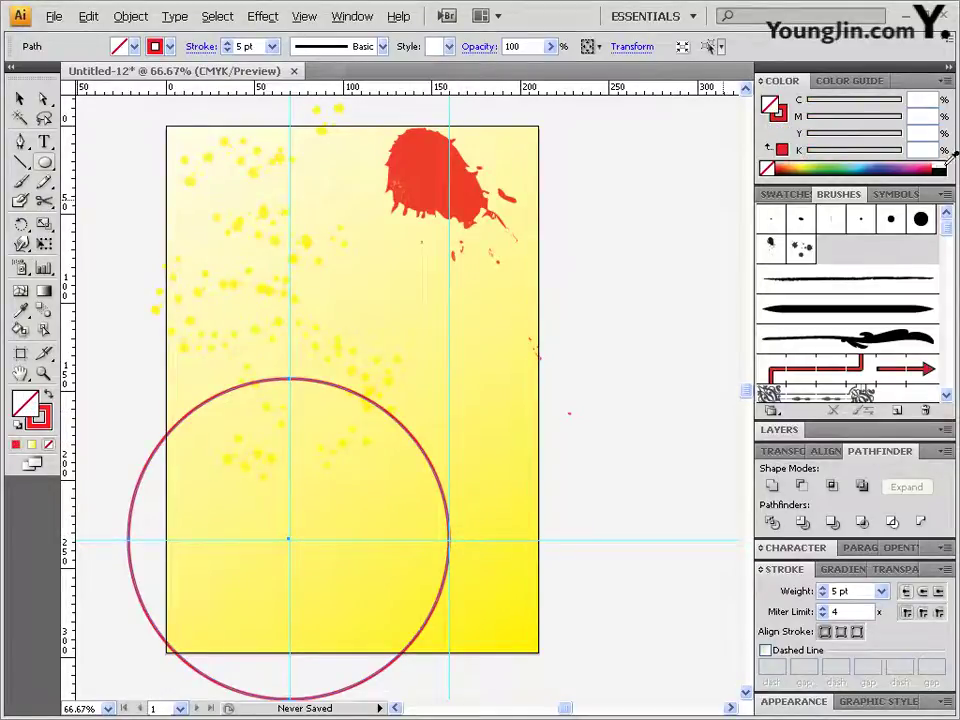
pyautogui.click(938, 168)
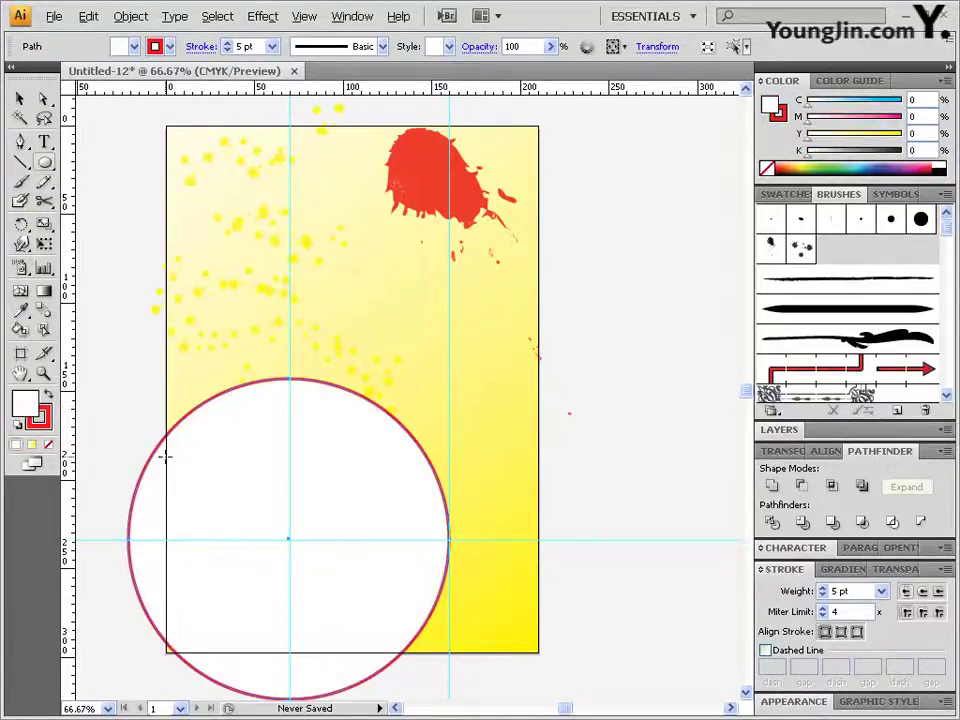
pyautogui.click(38, 417)
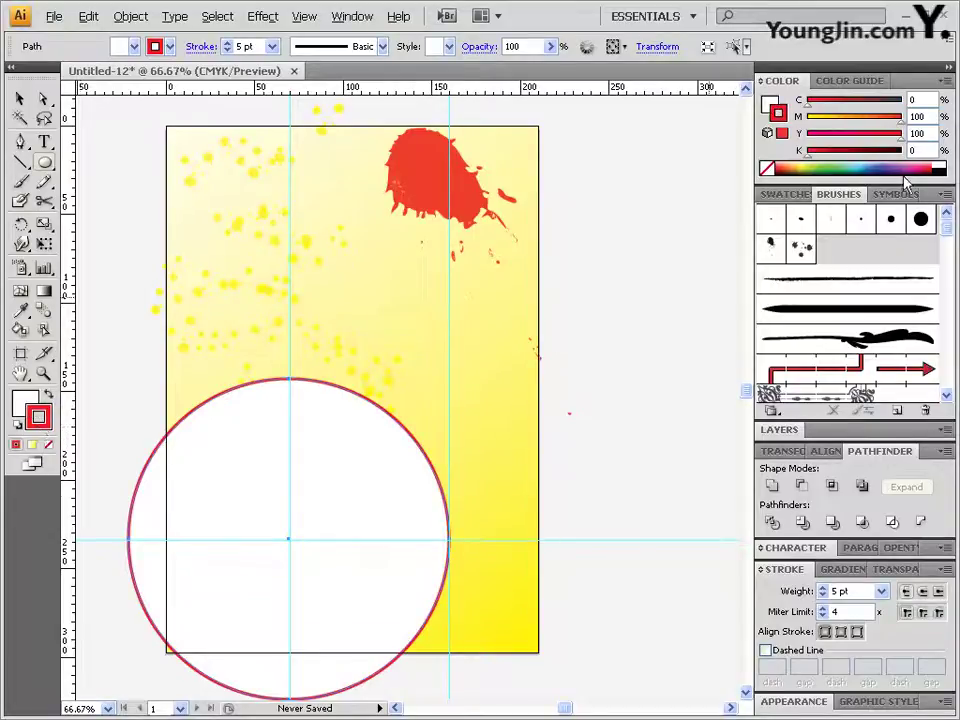
pyautogui.click(948, 165)
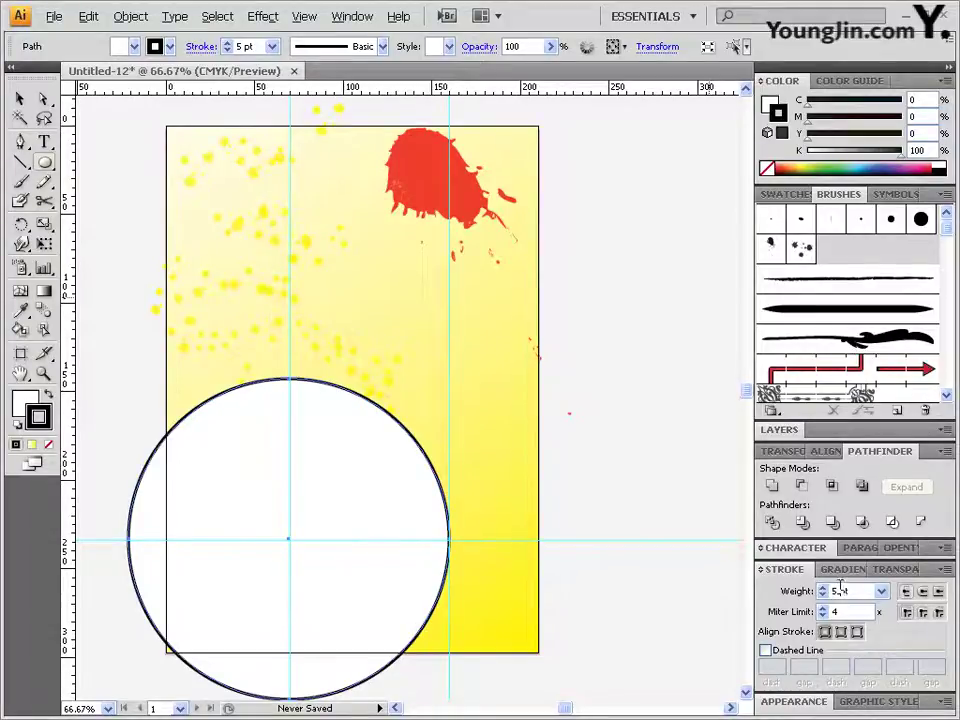
# Make a concentric copy of the circle scaled uniformly to 90%, and give it a black fill with no stroke
pyautogui.doubleClick(44, 226)
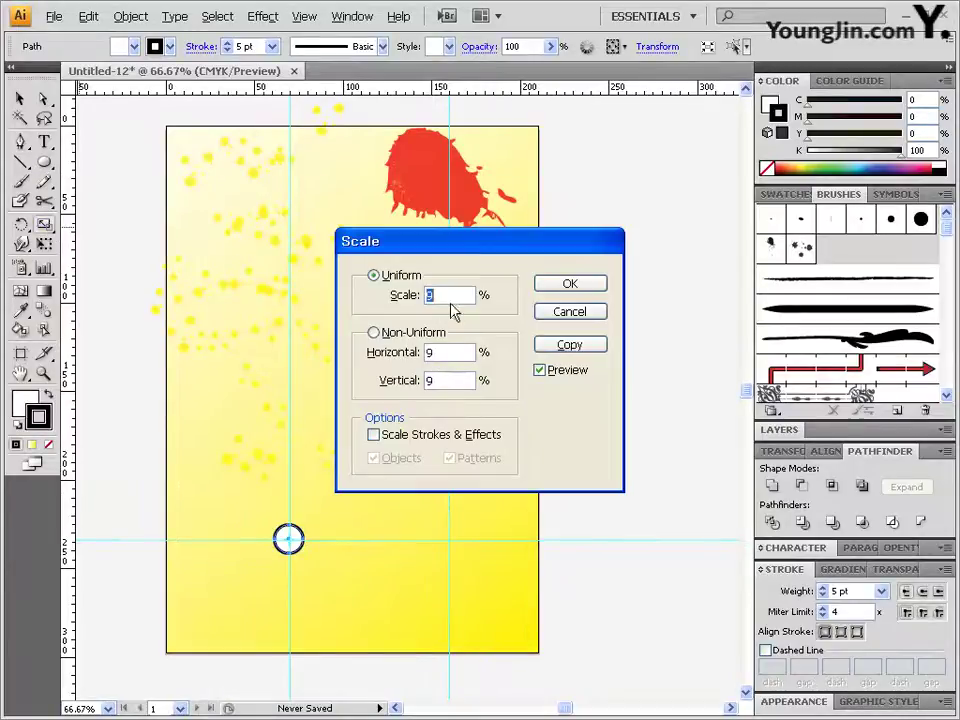
pyautogui.write('90')
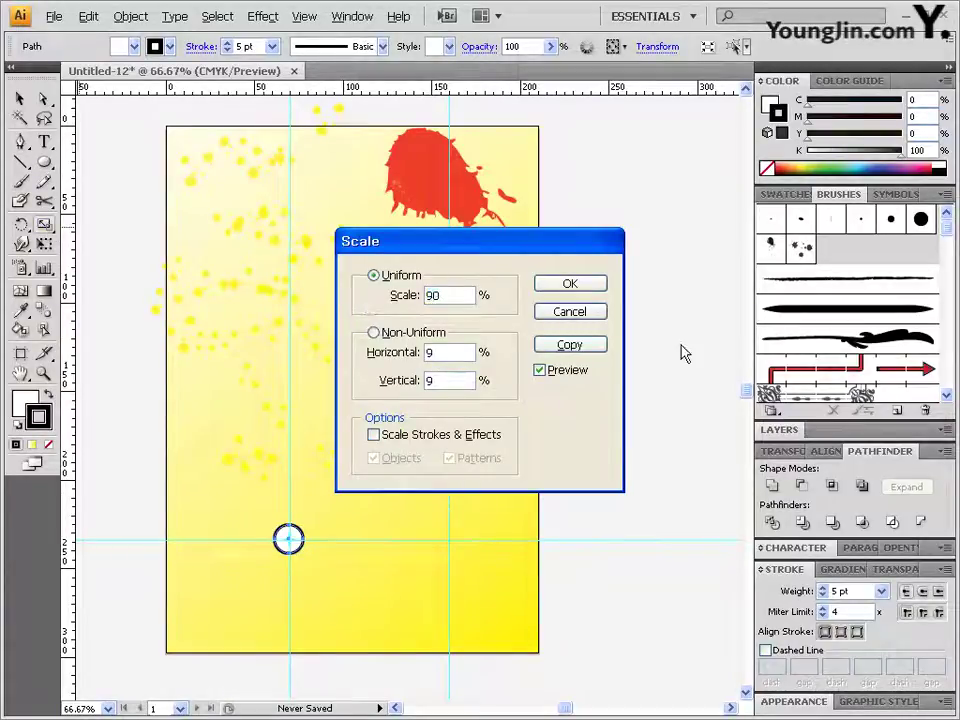
pyautogui.click(569, 345)
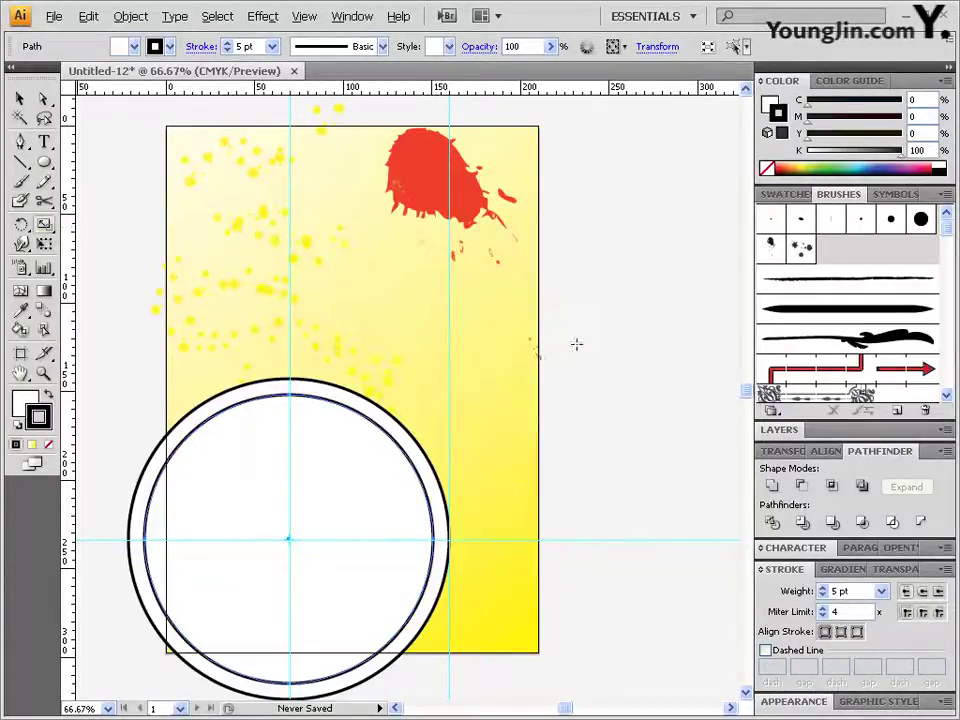
pyautogui.click(18, 405)
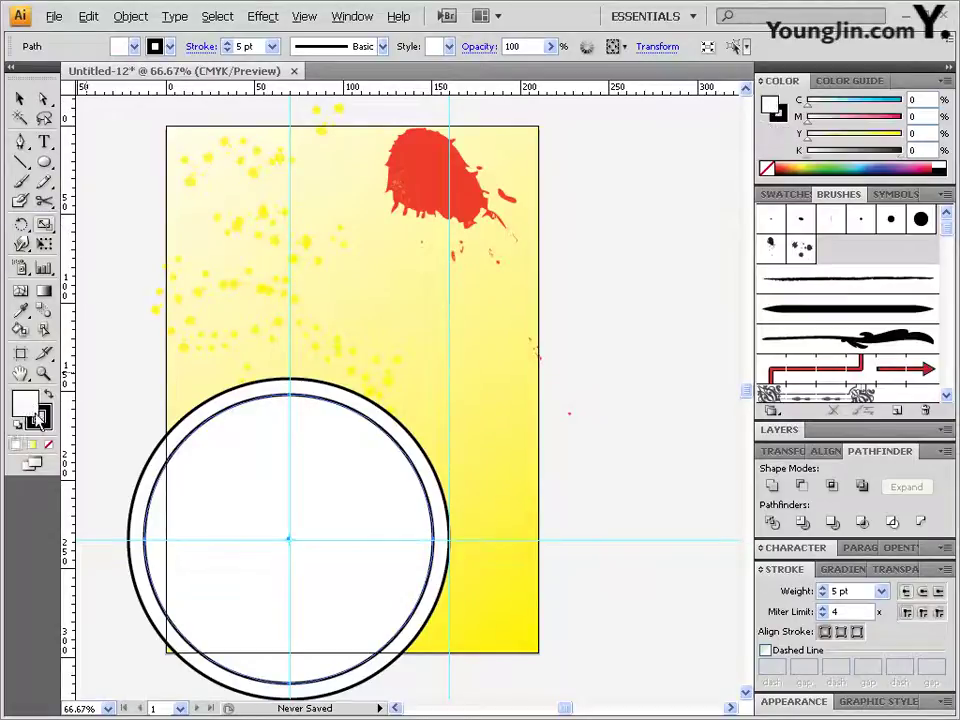
pyautogui.click(49, 398)
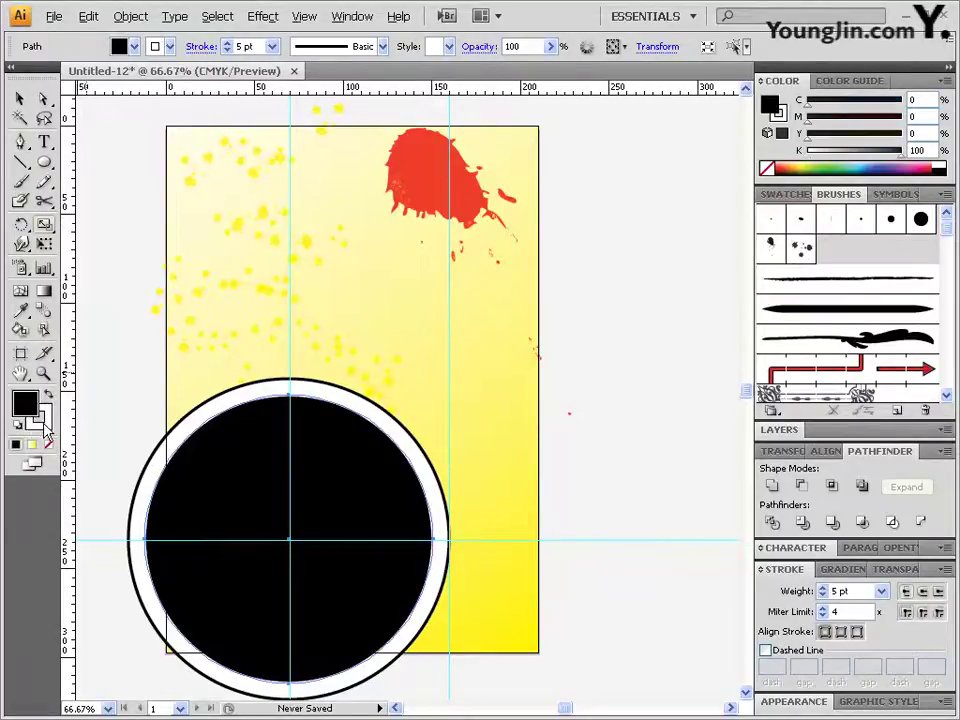
pyautogui.click(50, 446)
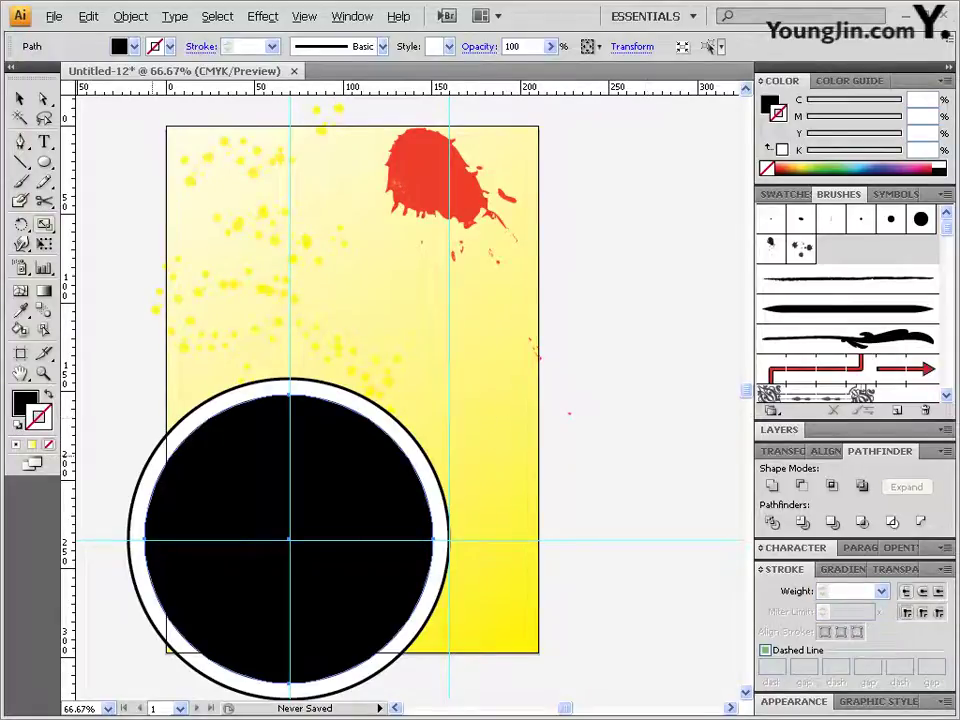
# Draw a short vertical line down from the outer circle's top anchor into the white ring, with a black 3 pt stroke
pyautogui.click(45, 166)
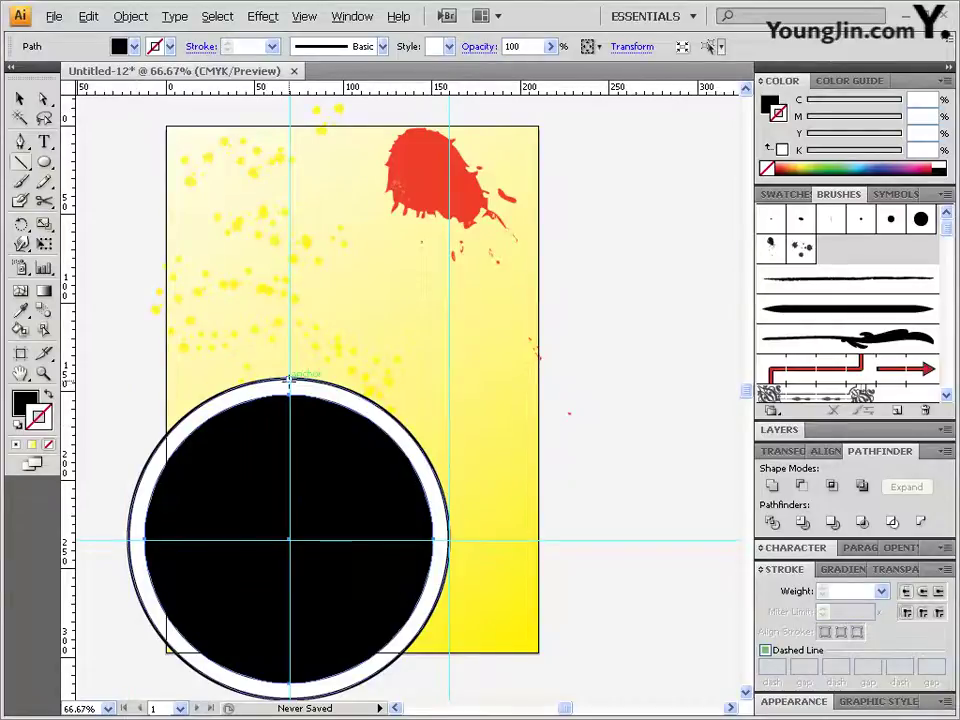
pyautogui.click(533, 443)
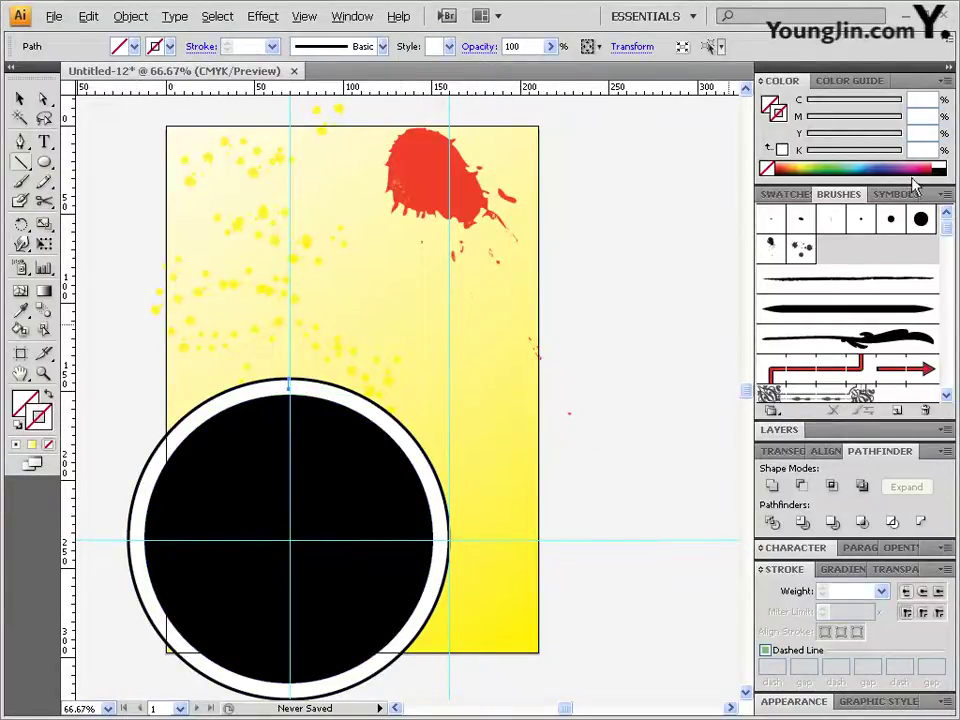
pyautogui.click(940, 272)
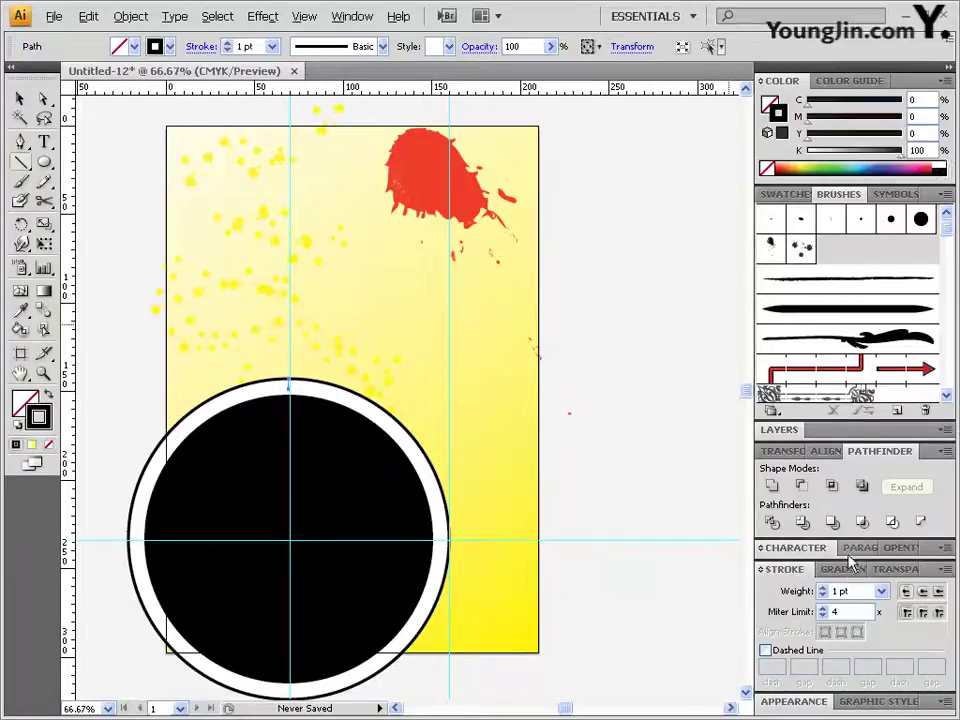
pyautogui.write('3')
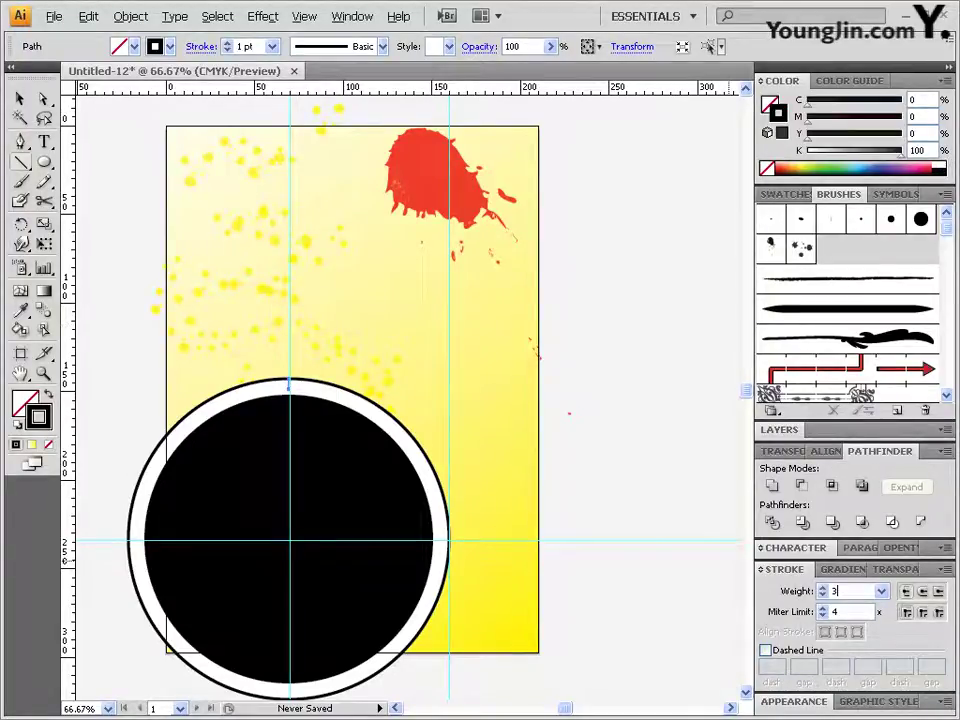
# Lengthen the short line's lower end towards the black circle and shift the line onto the left vertical guide
pyautogui.click(44, 98)
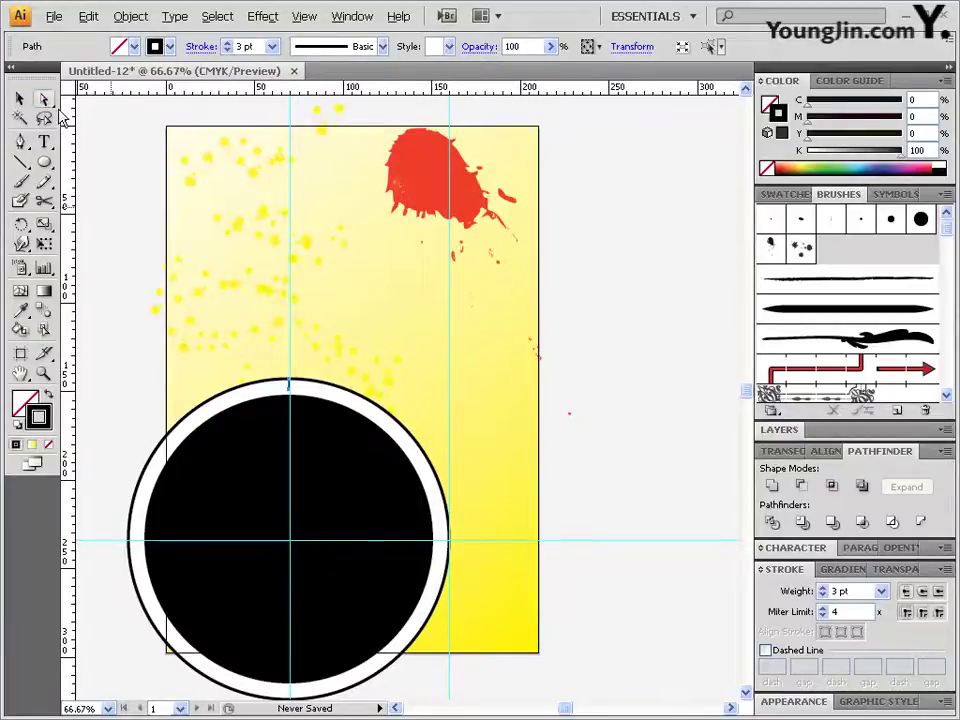
pyautogui.moveTo(137, 306); pyautogui.dragTo(480, 467)
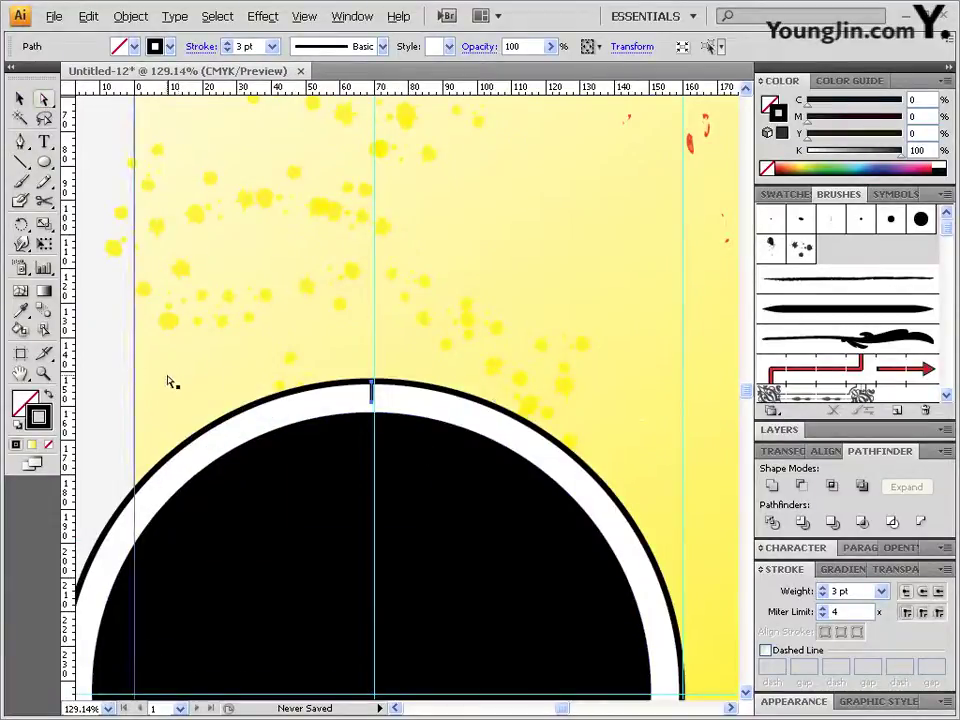
pyautogui.click(169, 381)
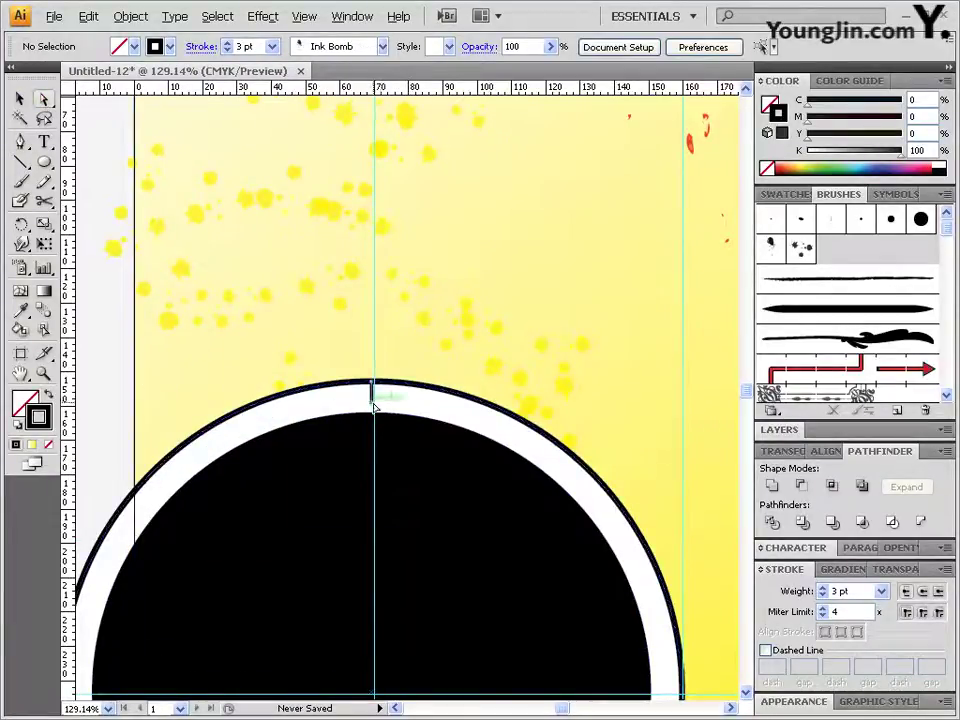
pyautogui.click(374, 404)
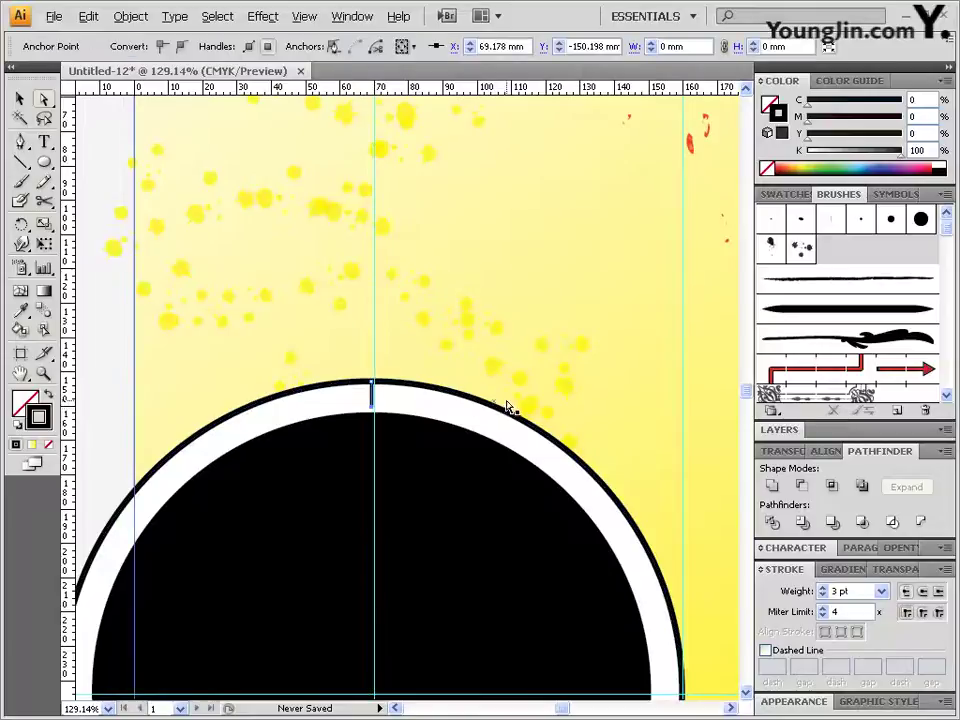
pyautogui.click(19, 99)
pyautogui.click(403, 467)
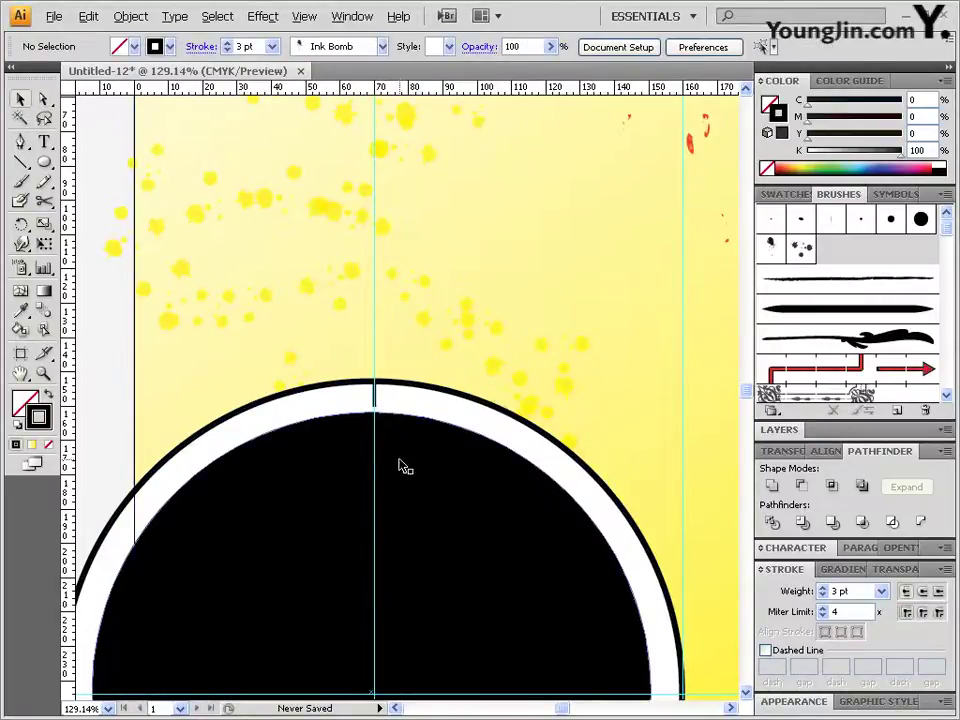
# Make a copy of the short line rotated 20° about the circles' centre
pyautogui.hotkey('ctrl', '-')
pyautogui.hotkey('ctrl', '-')
pyautogui.moveTo(452, 510); pyautogui.dragTo(346, 437)
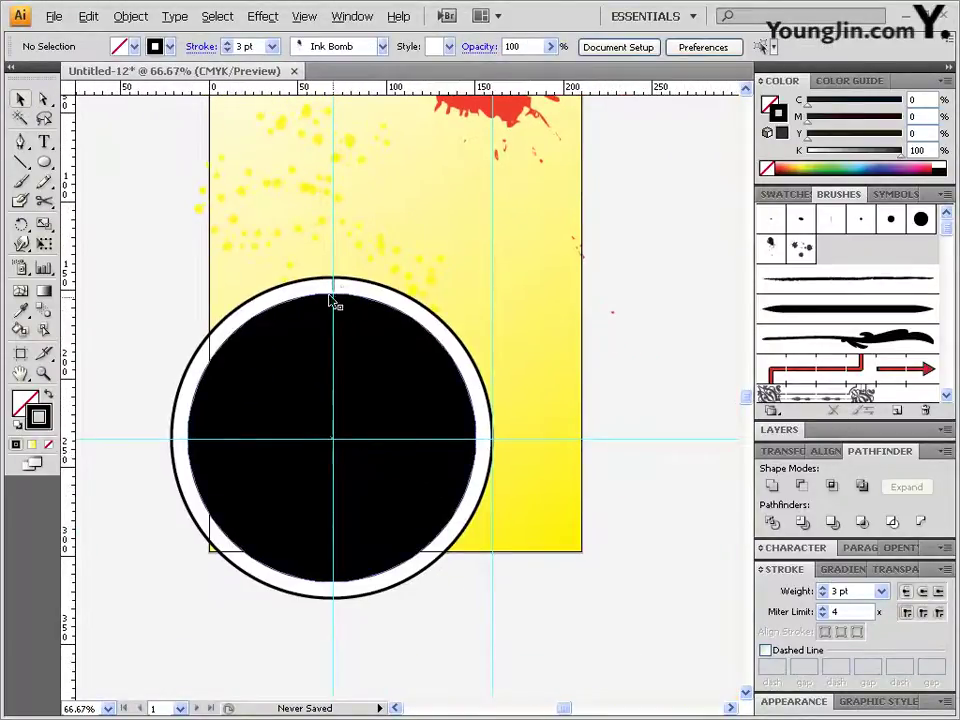
pyautogui.click(335, 287)
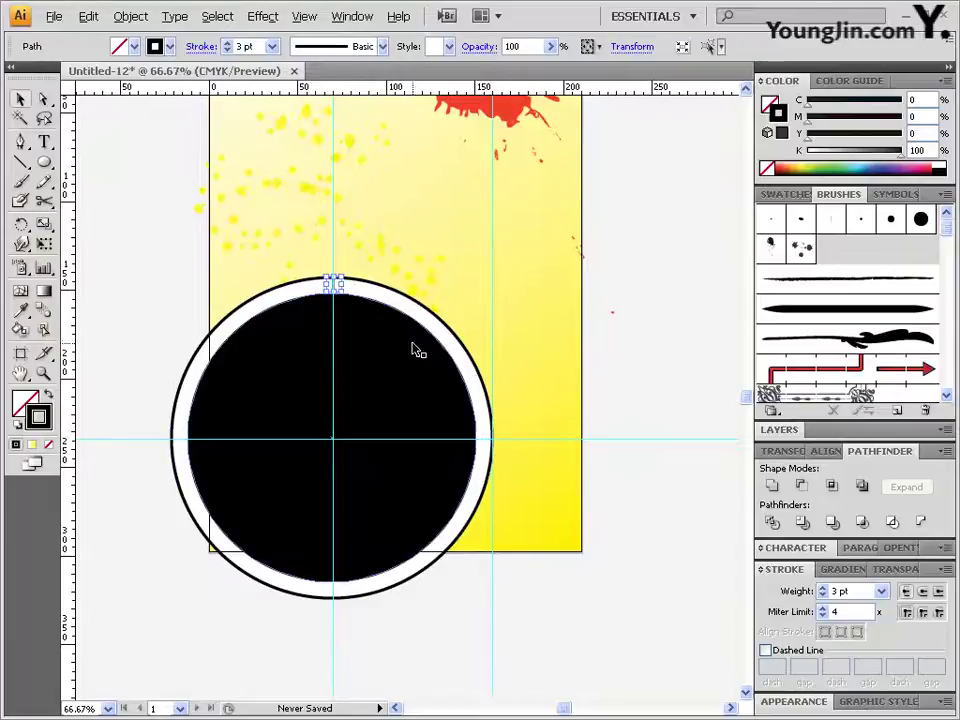
pyautogui.click(22, 226)
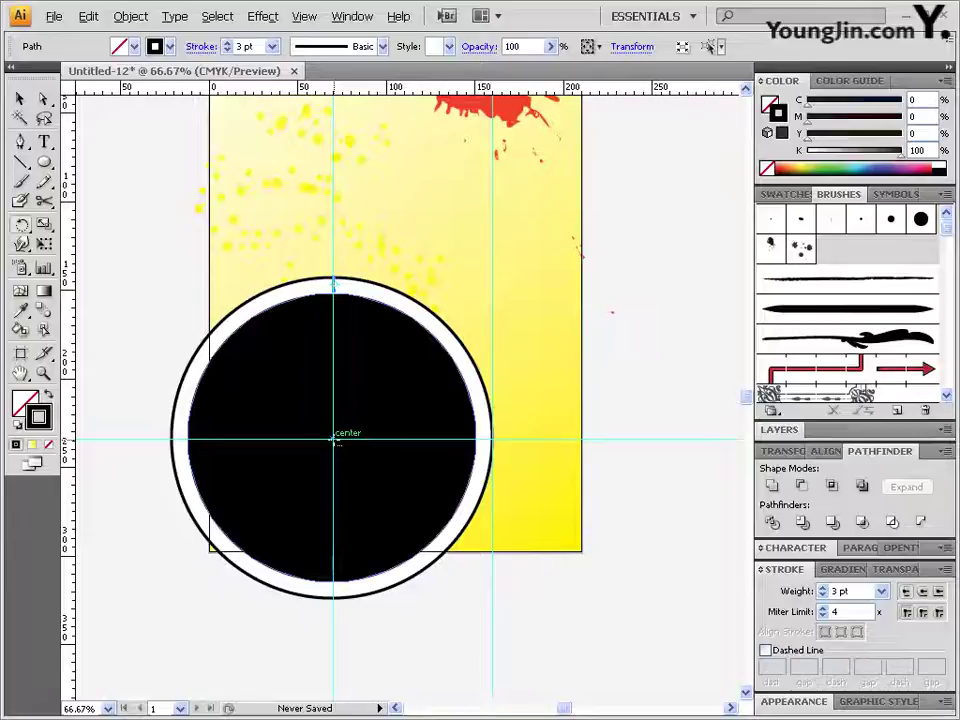
pyautogui.keyDown('alt'); pyautogui.click(334, 440); pyautogui.keyUp('alt')
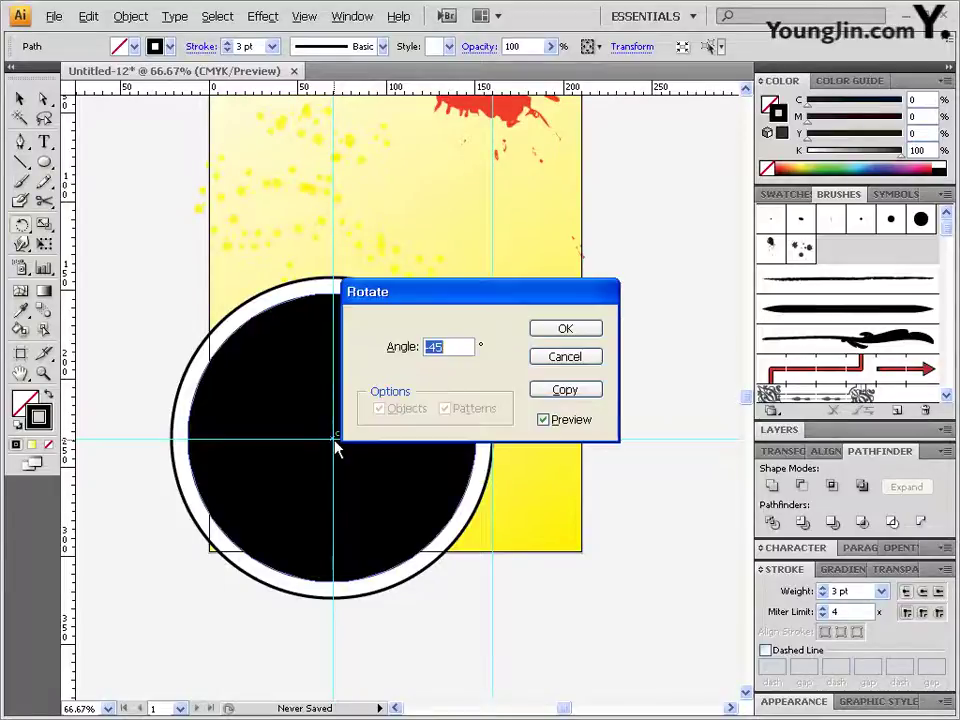
pyautogui.moveTo(456, 344); pyautogui.dragTo(193, 343)
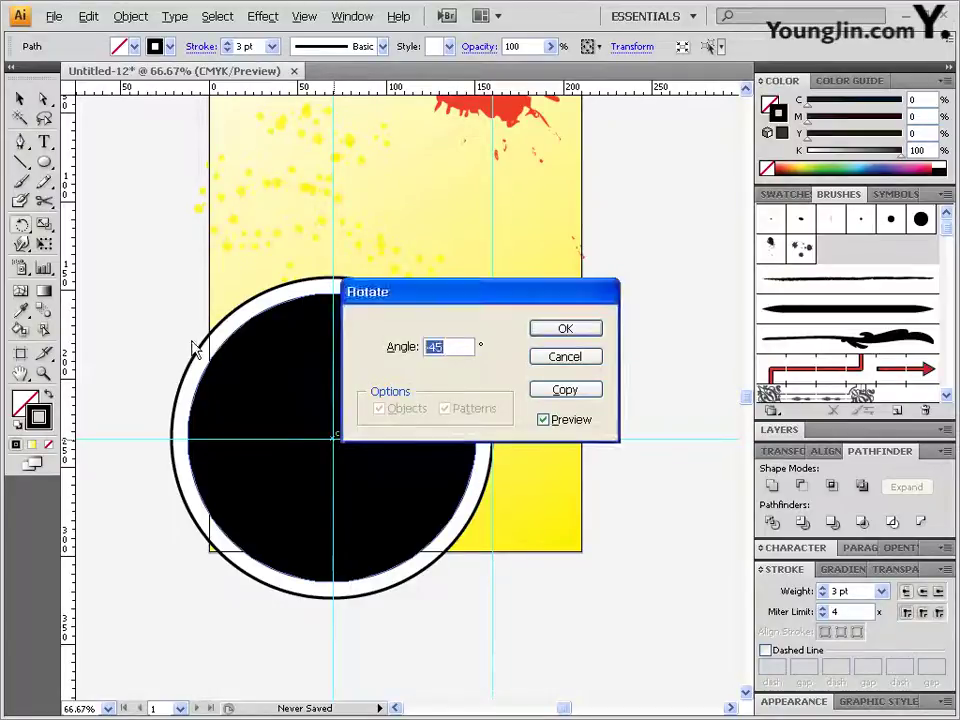
pyautogui.write('20')
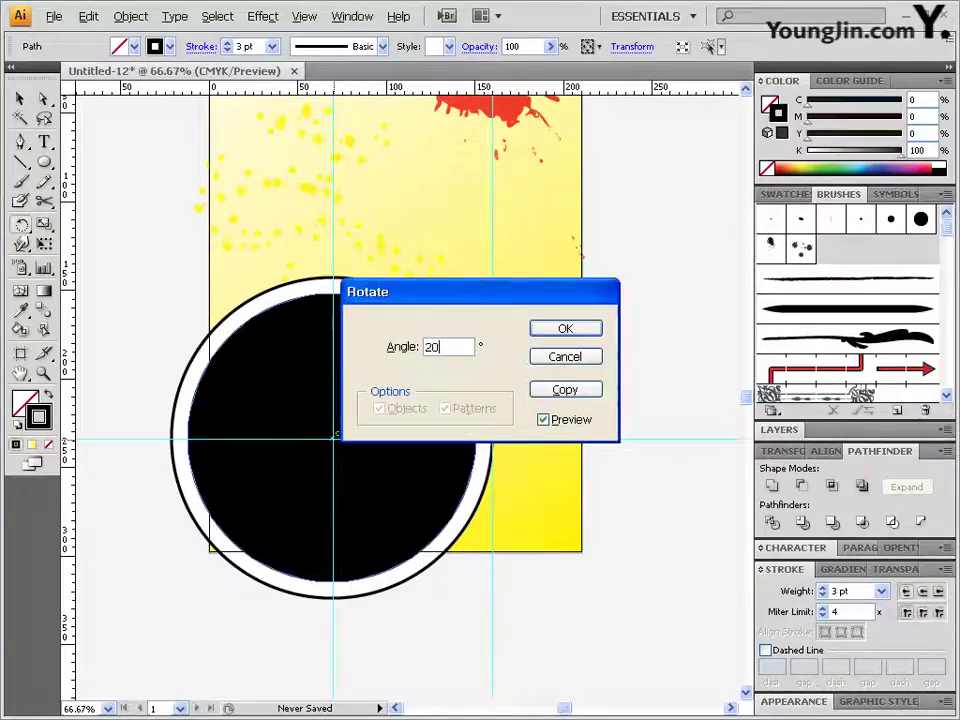
pyautogui.click(568, 390)
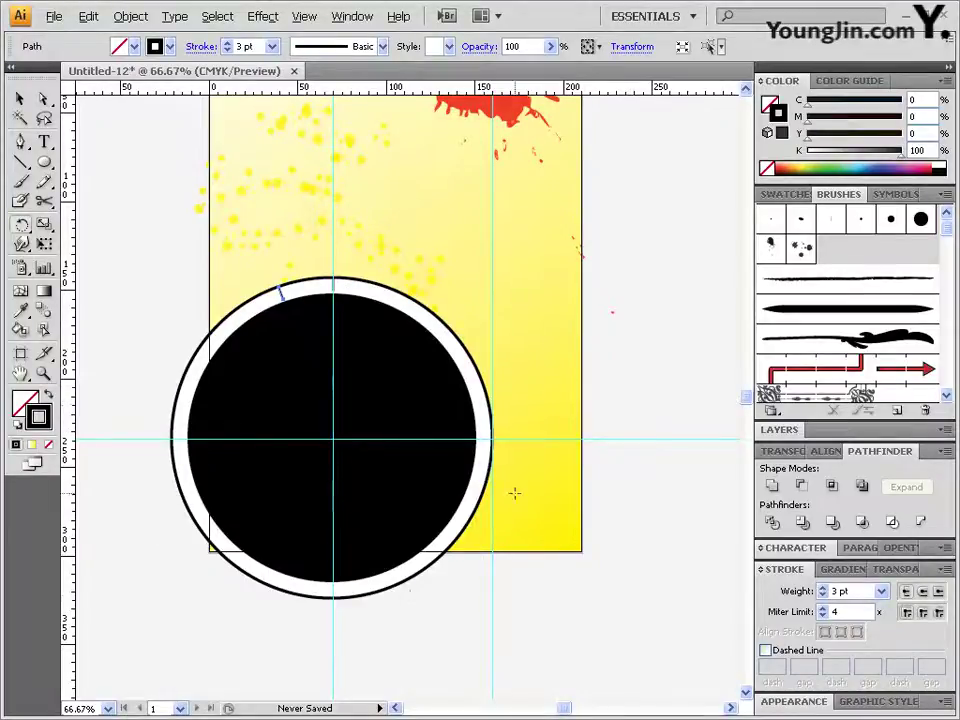
# Repeat the rotated copy until tick marks are spaced evenly all the way around the white ring
pyautogui.hotkey('ctrl', 'd')
pyautogui.hotkey('ctrl', 'd')
pyautogui.hotkey('ctrl', 'd')
pyautogui.hotkey('ctrl', 'd')
pyautogui.hotkey('ctrl', 'd')
pyautogui.hotkey('ctrl', 'd')
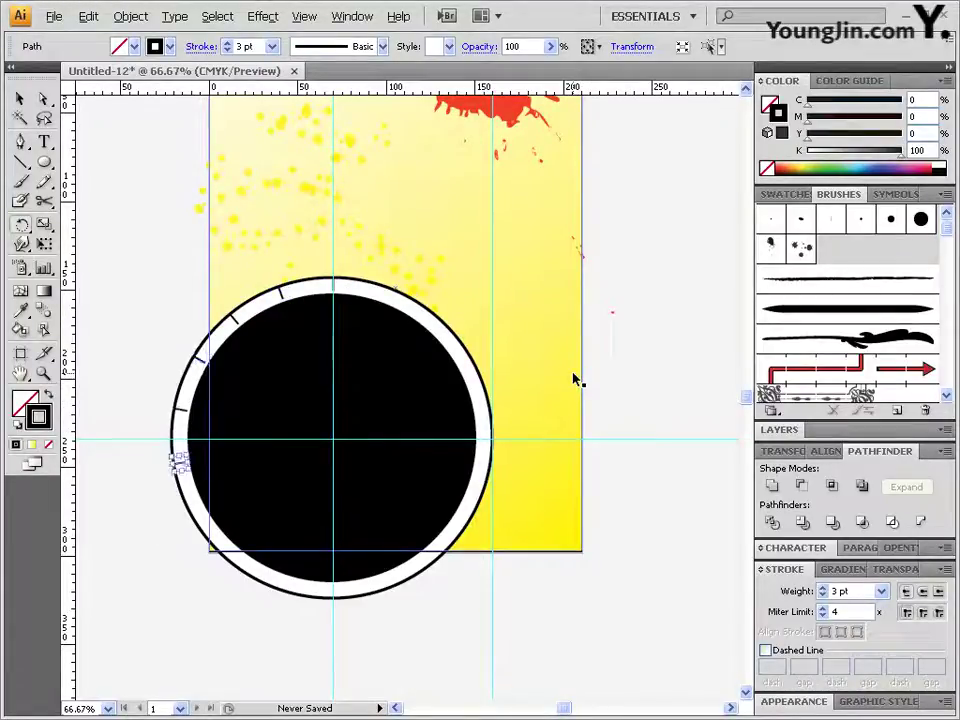
pyautogui.hotkey('ctrl', 'd')
pyautogui.hotkey('ctrl', 'd')
pyautogui.hotkey('ctrl', 'd')
pyautogui.hotkey('ctrl', 'd')
pyautogui.hotkey('ctrl', 'd')
pyautogui.hotkey('ctrl', 'd')
pyautogui.hotkey('ctrl', 'd')
pyautogui.hotkey('ctrl', 'd')
pyautogui.hotkey('ctrl', 'd')
pyautogui.hotkey('ctrl', 'd')
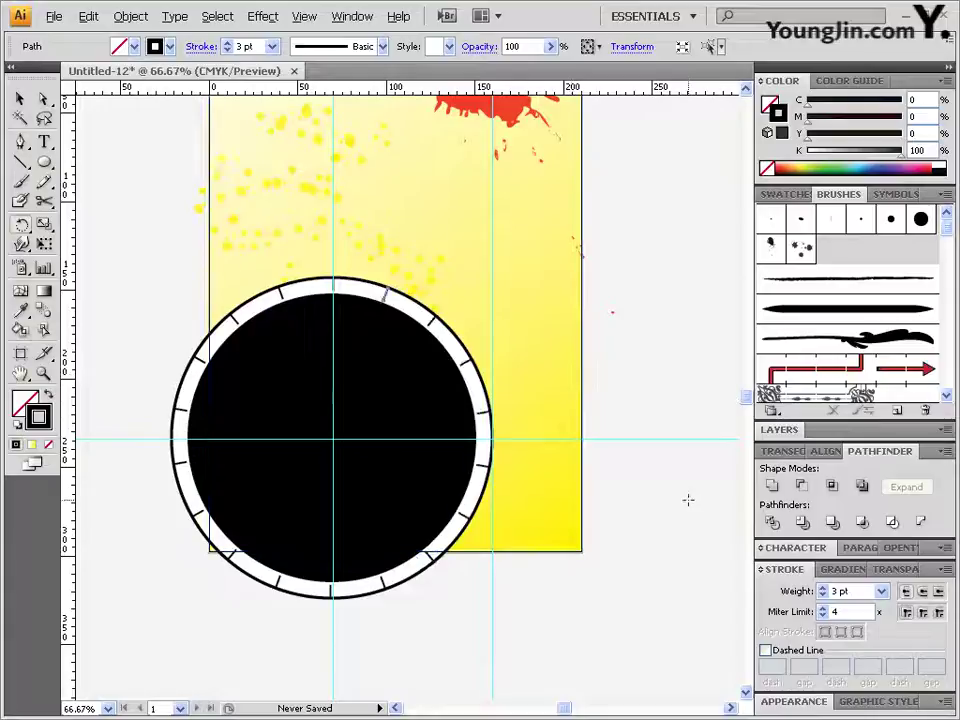
# Make a concentric copy of the black circle scaled to 90%, and fill it with grey at 54% K
pyautogui.click(20, 99)
pyautogui.click(373, 364)
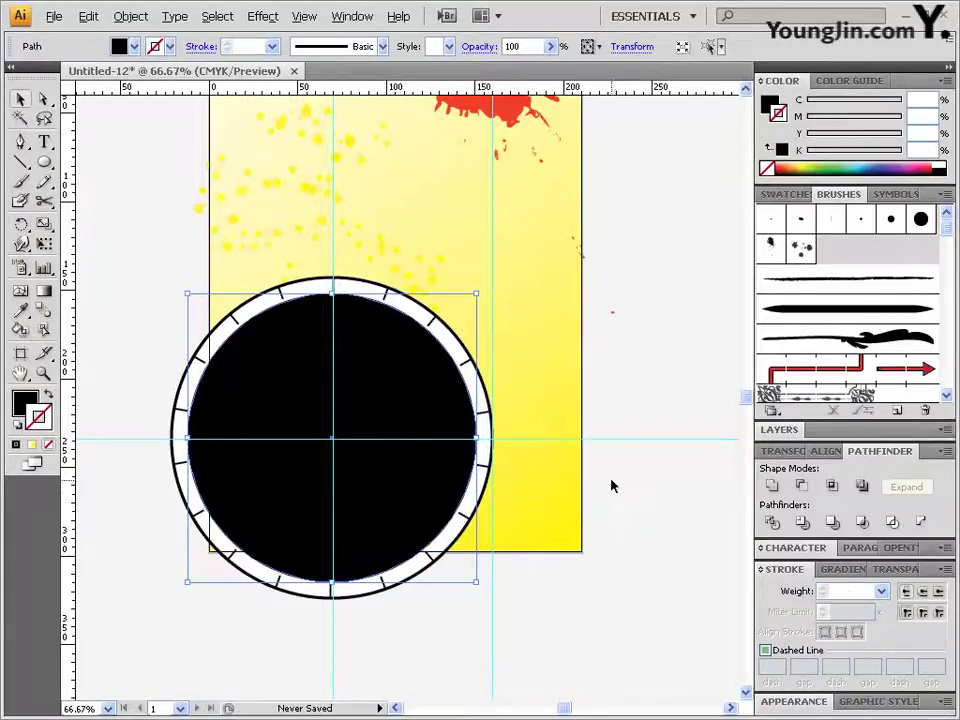
pyautogui.doubleClick(44, 226)
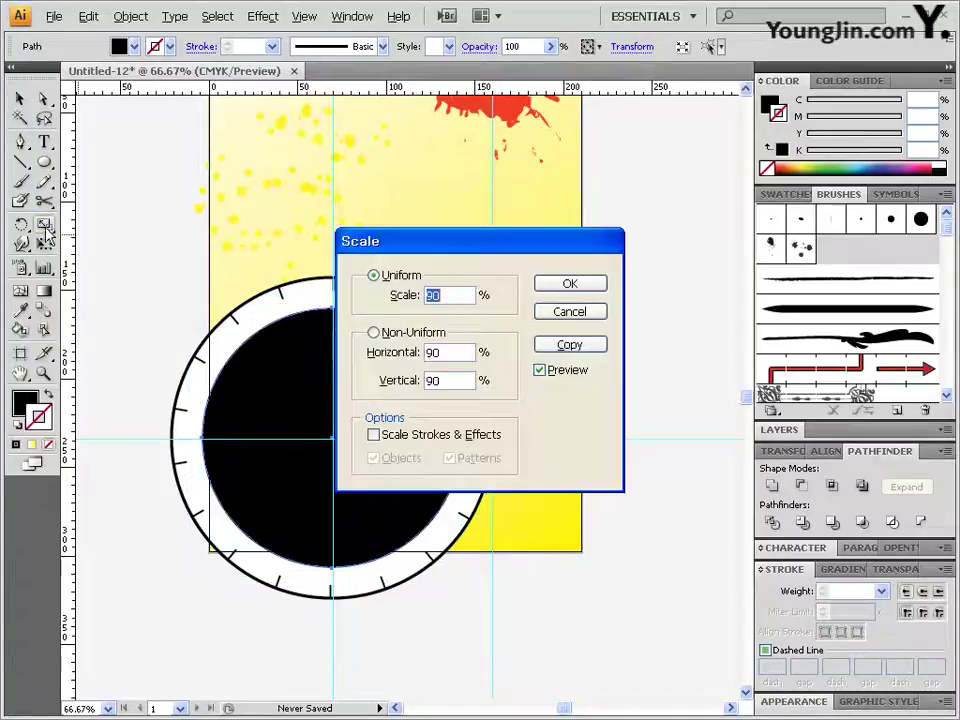
pyautogui.click(586, 350)
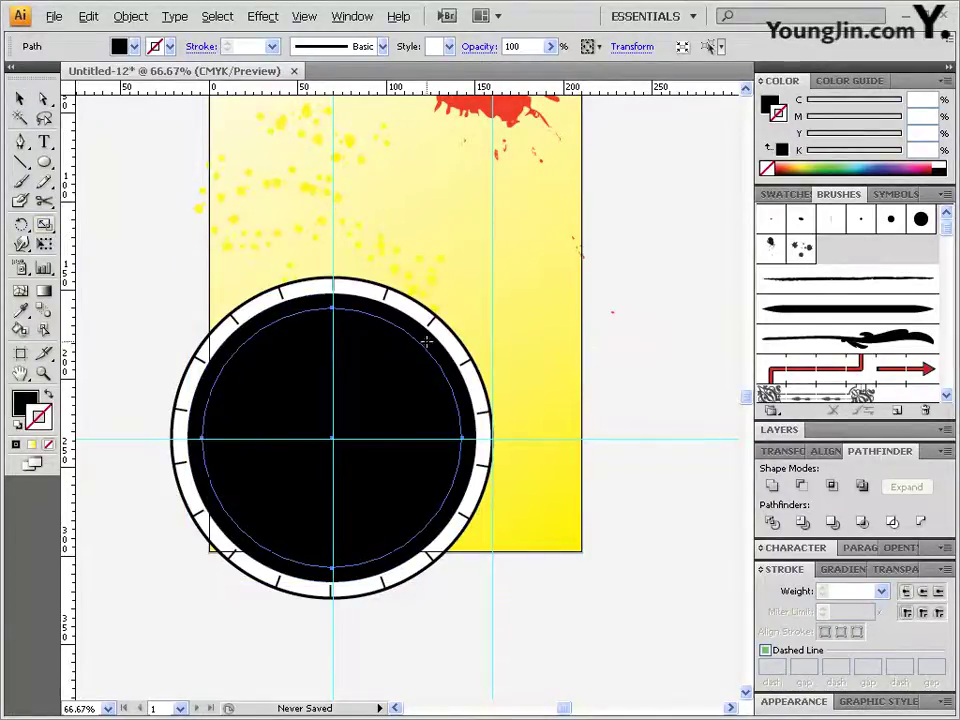
pyautogui.click(26, 403)
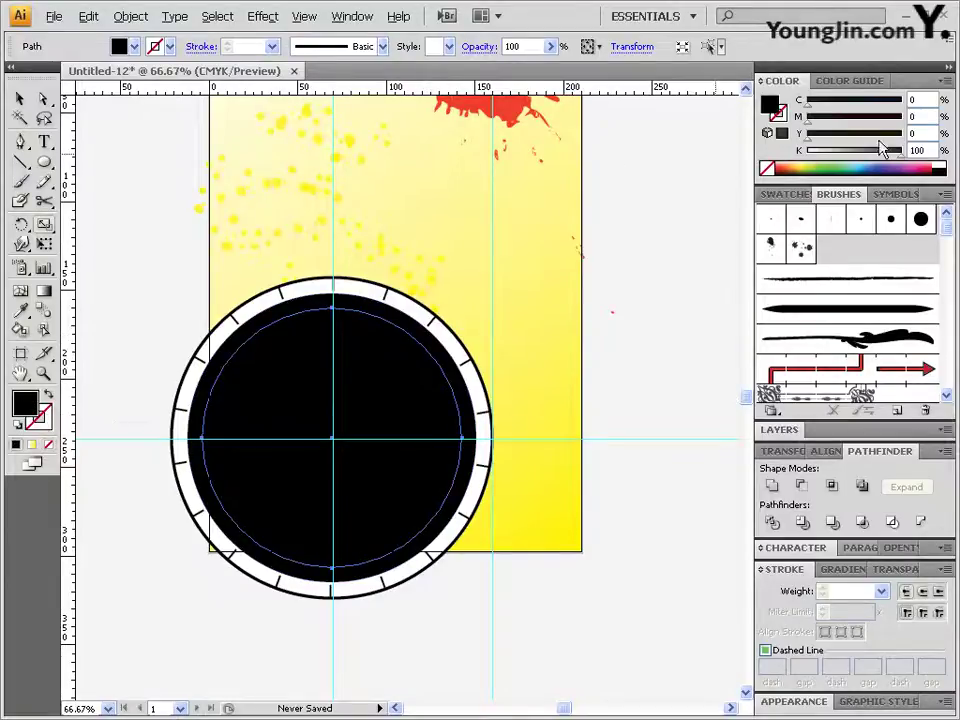
pyautogui.moveTo(883, 148); pyautogui.dragTo(857, 150)
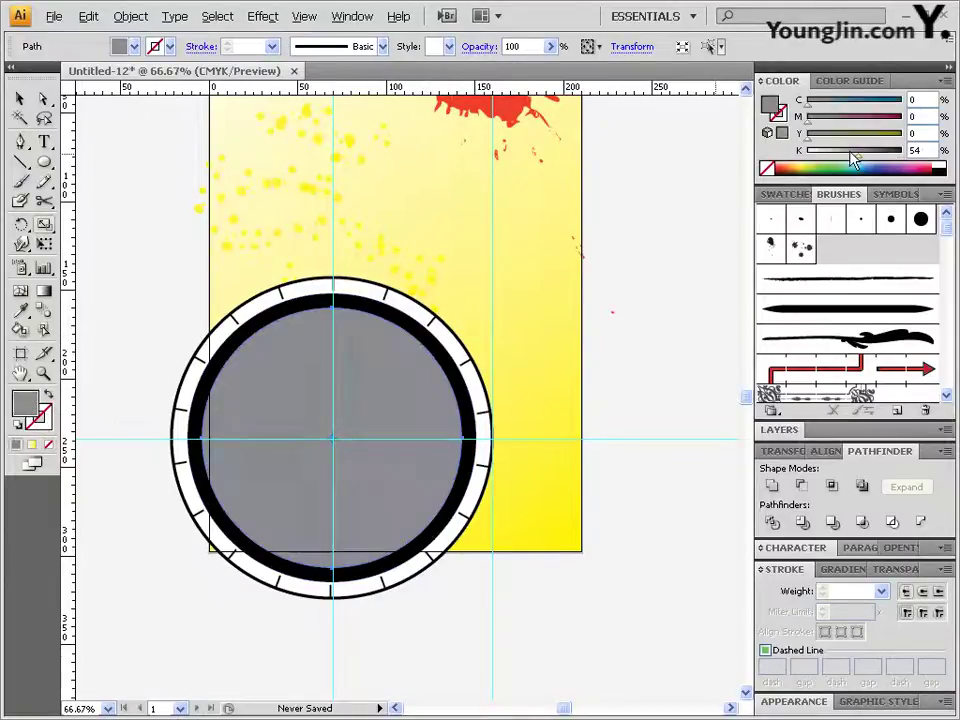
# Add the text SPEED across the circles, starting left of the dial, in Arial Bold at 180 pt with a white fill
pyautogui.click(46, 143)
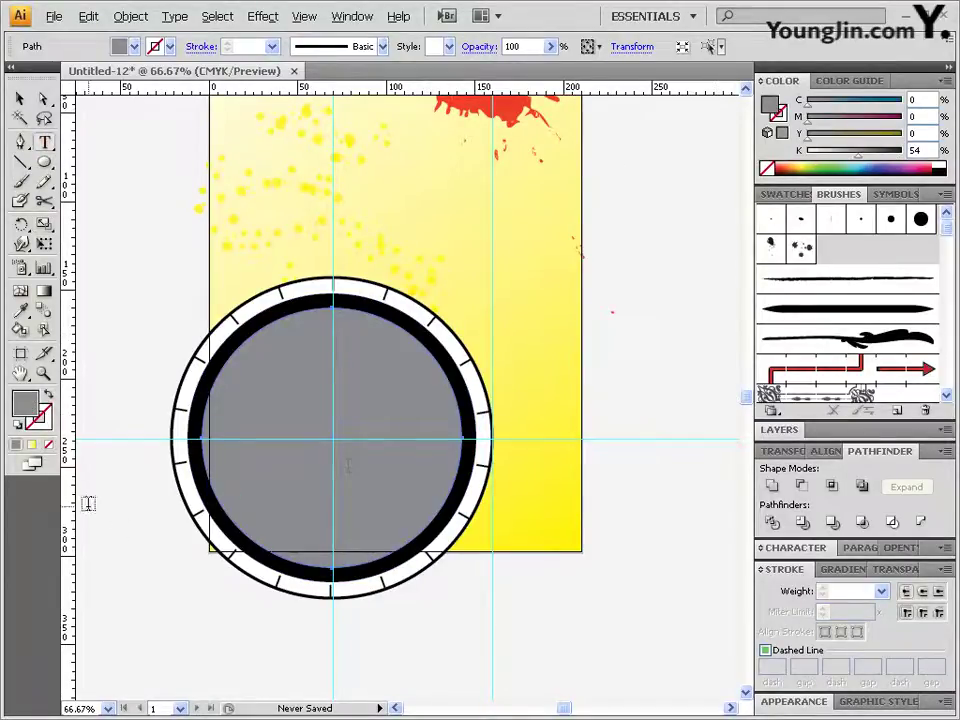
pyautogui.click(136, 483)
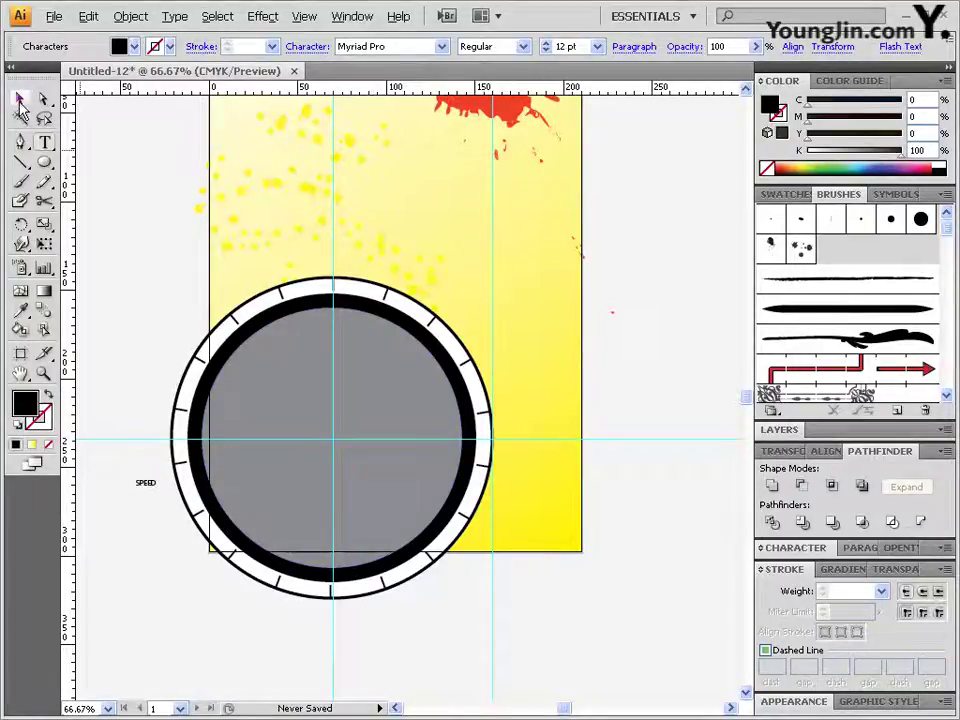
pyautogui.click(20, 99)
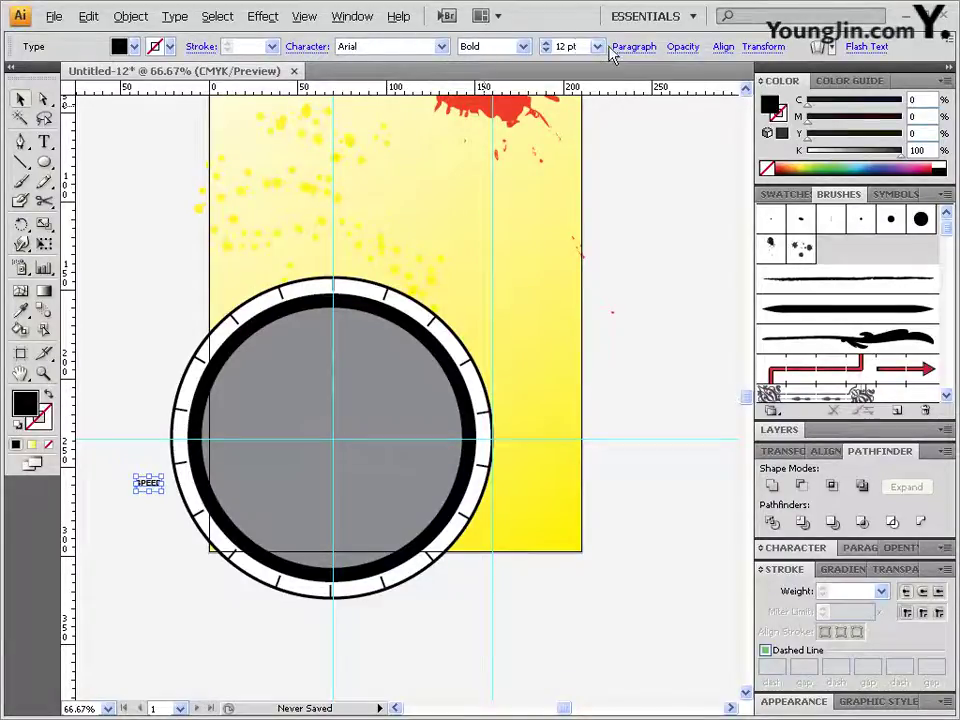
pyautogui.press('Tab')
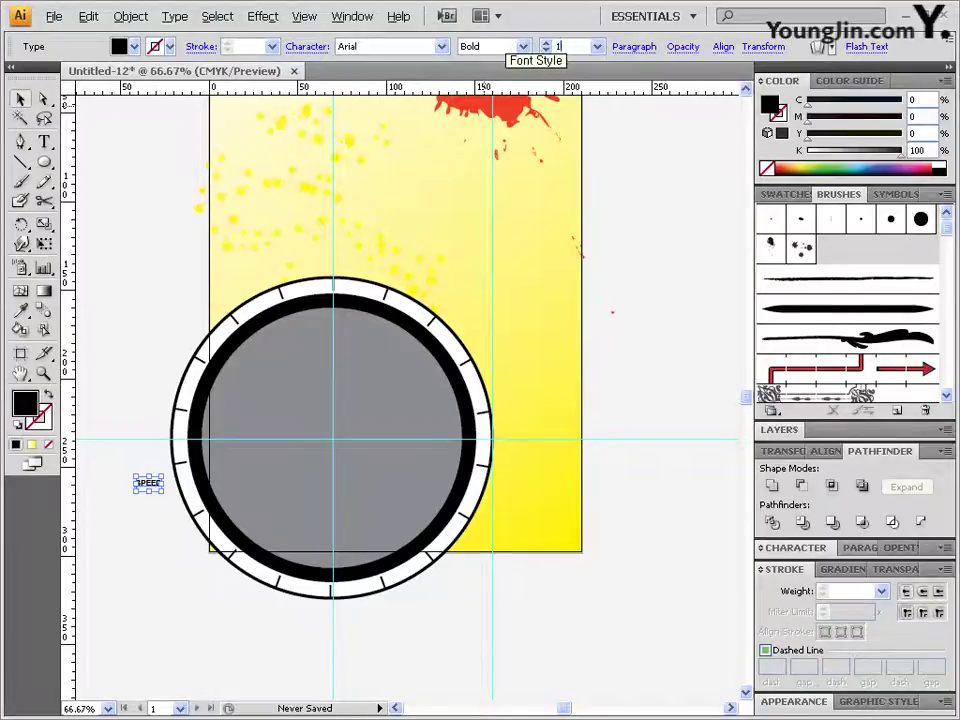
pyautogui.press('Return')
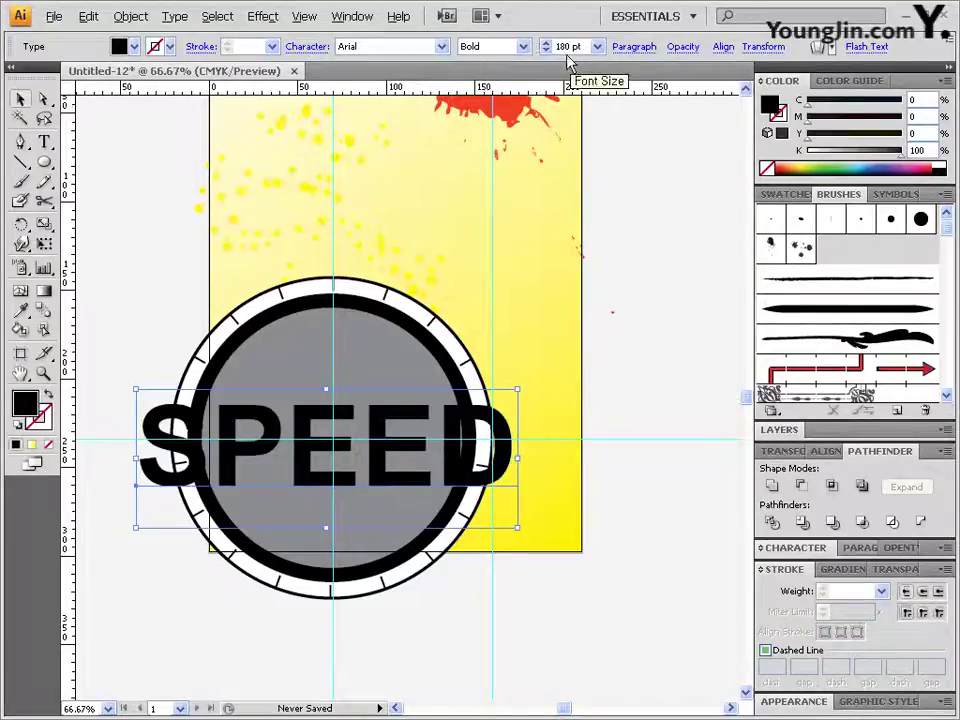
pyautogui.click(944, 157)
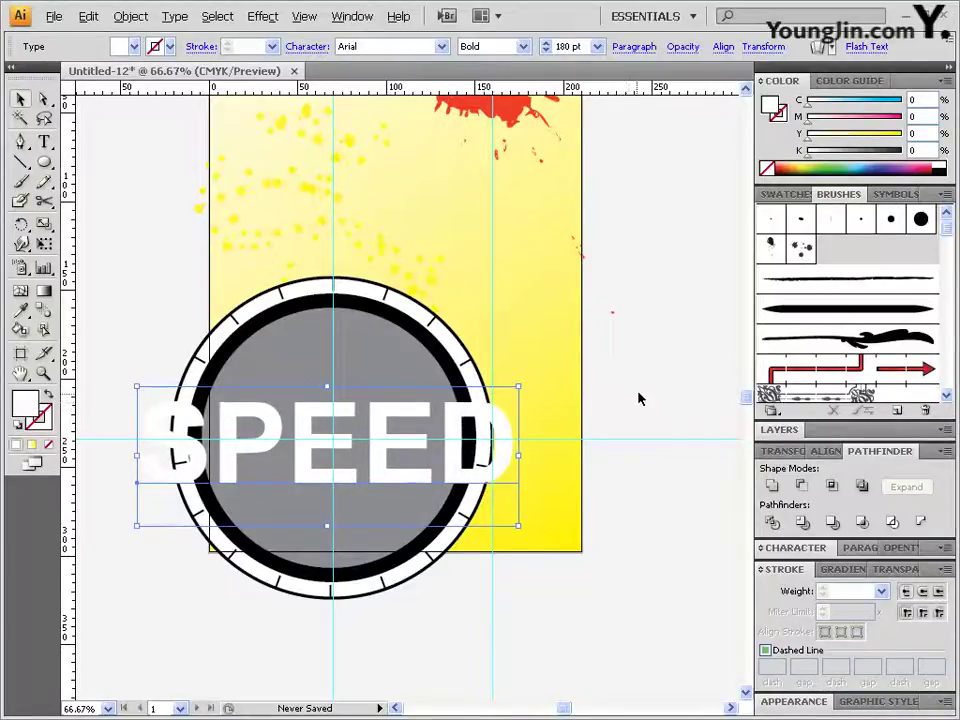
# Bring the grey circle to the front so it sits above the SPEED text
pyautogui.click(605, 408)
pyautogui.click(406, 365)
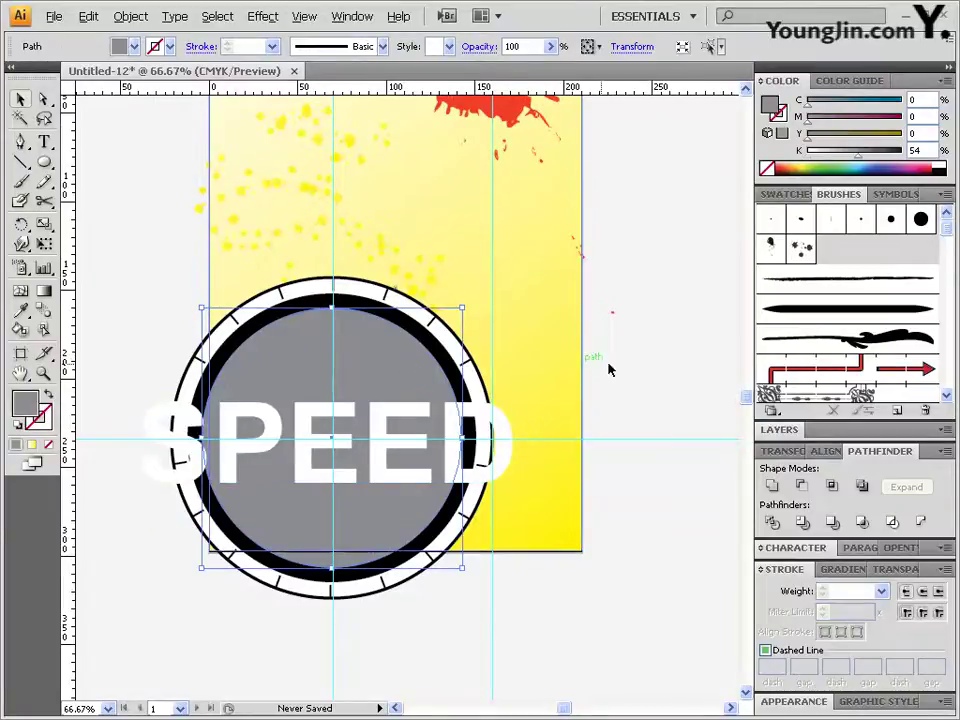
pyautogui.click(128, 16)
pyautogui.moveTo(105, 50)
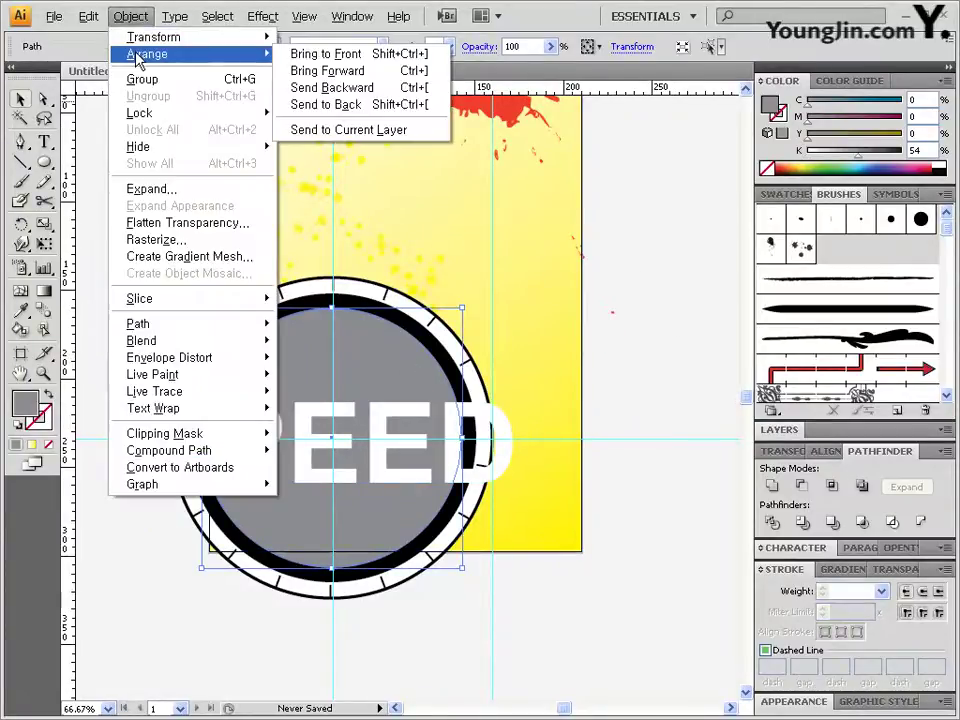
pyautogui.click(389, 56)
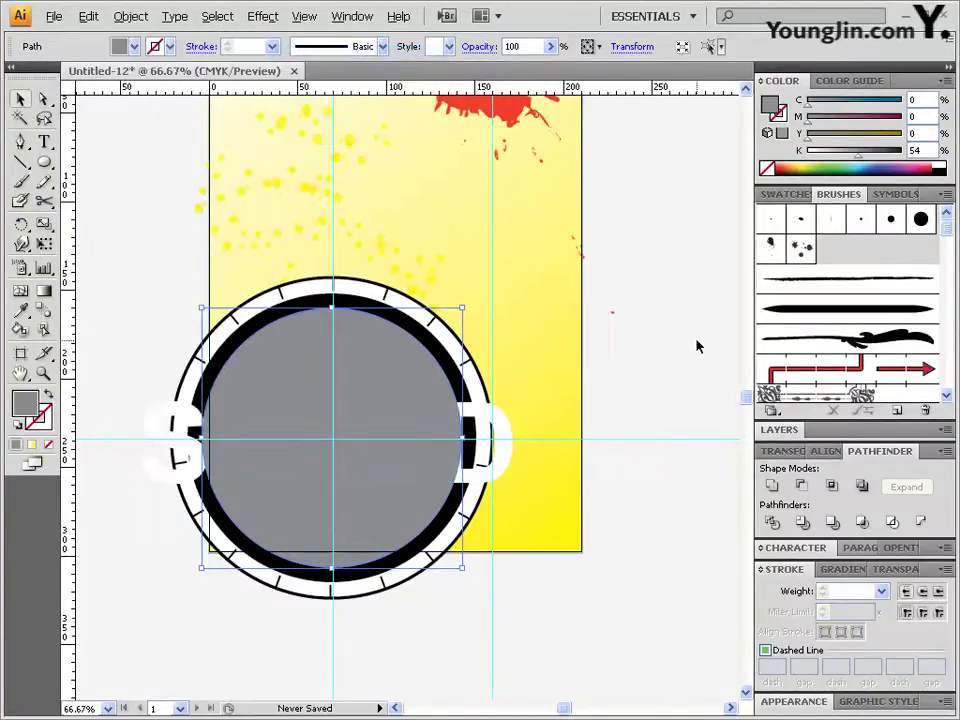
# Warp the SPEED text into the grey circle's shape with an Envelope Distort made from the top object
pyautogui.keyDown('shift'); pyautogui.click(190, 454); pyautogui.keyUp('shift')
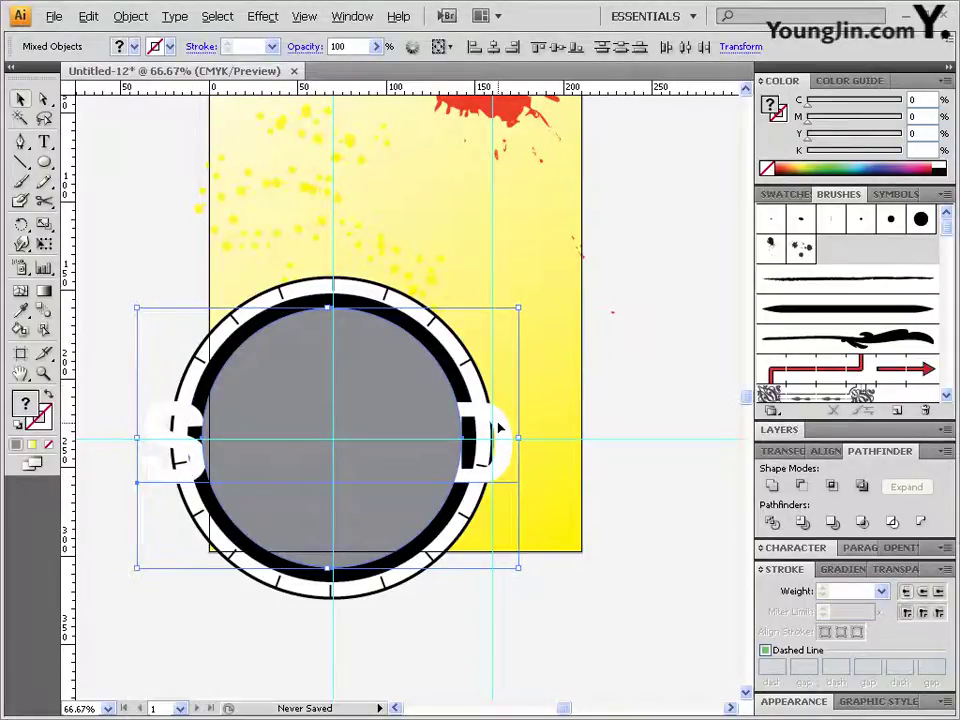
pyautogui.click(130, 17)
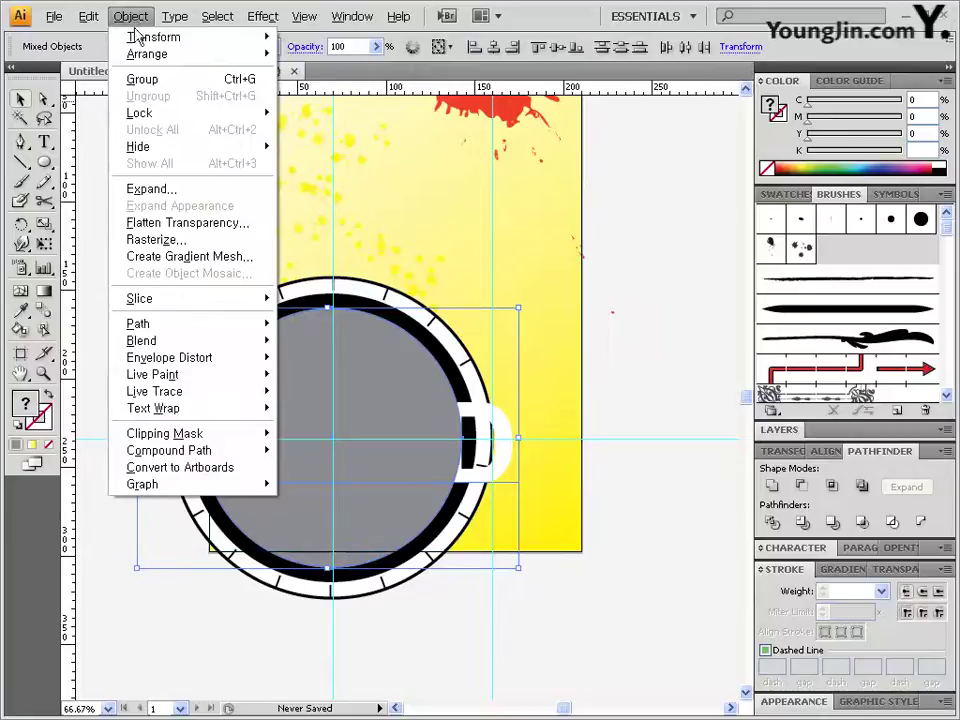
pyautogui.moveTo(170, 362)
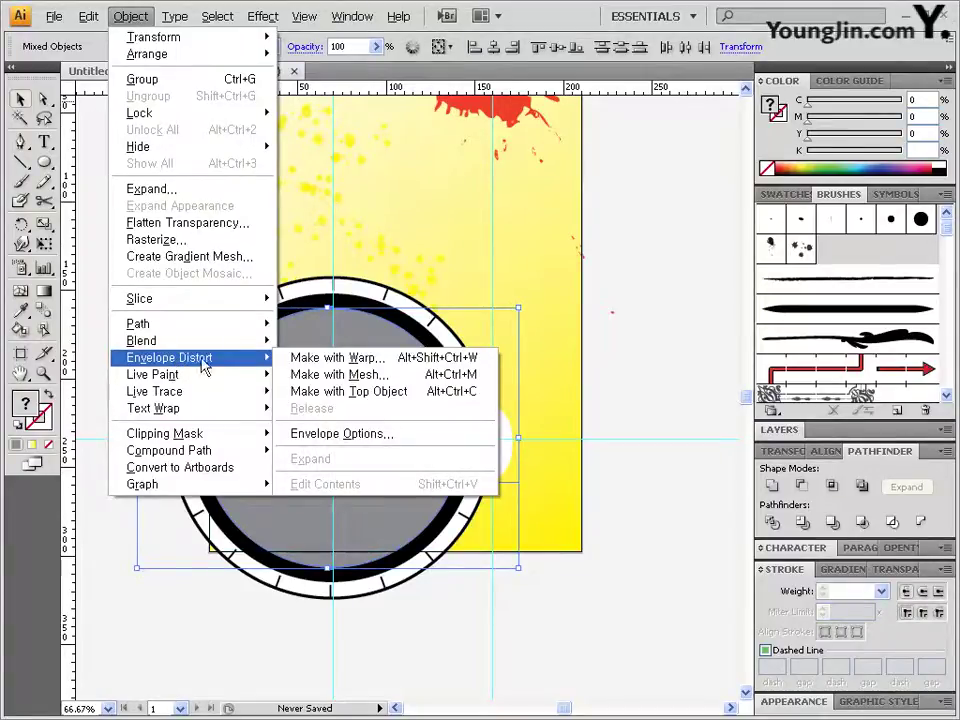
pyautogui.click(388, 393)
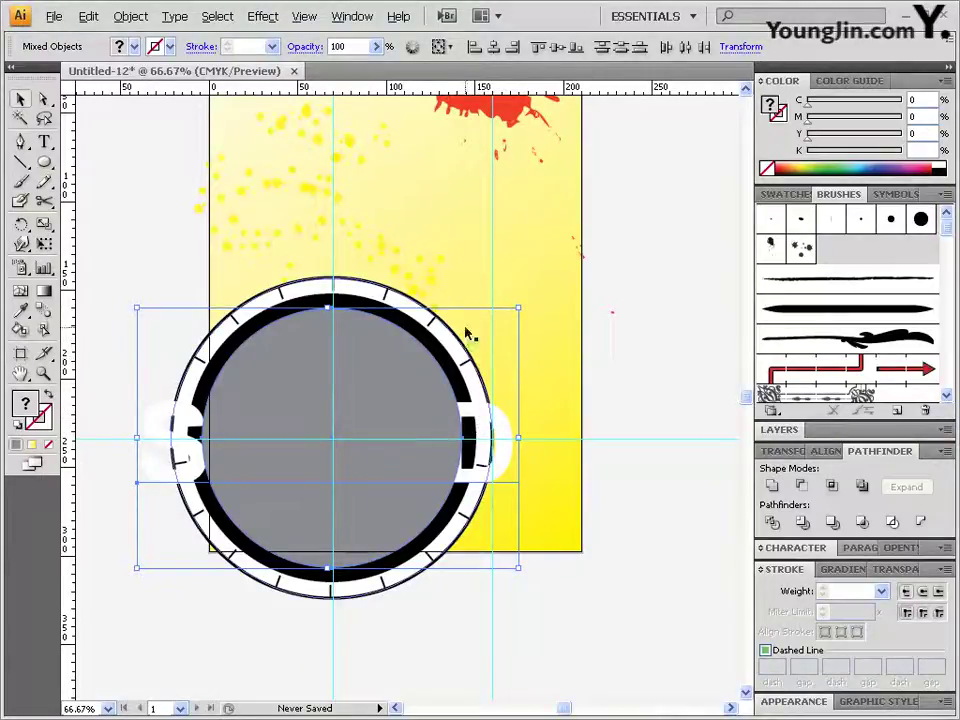
pyautogui.click(130, 16)
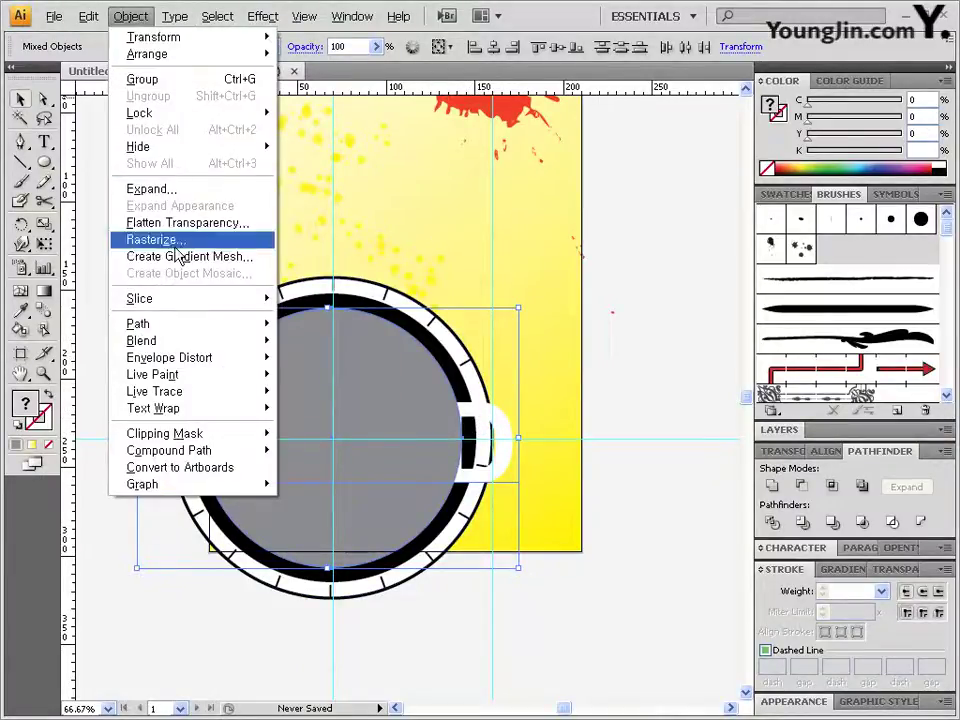
pyautogui.moveTo(182, 358)
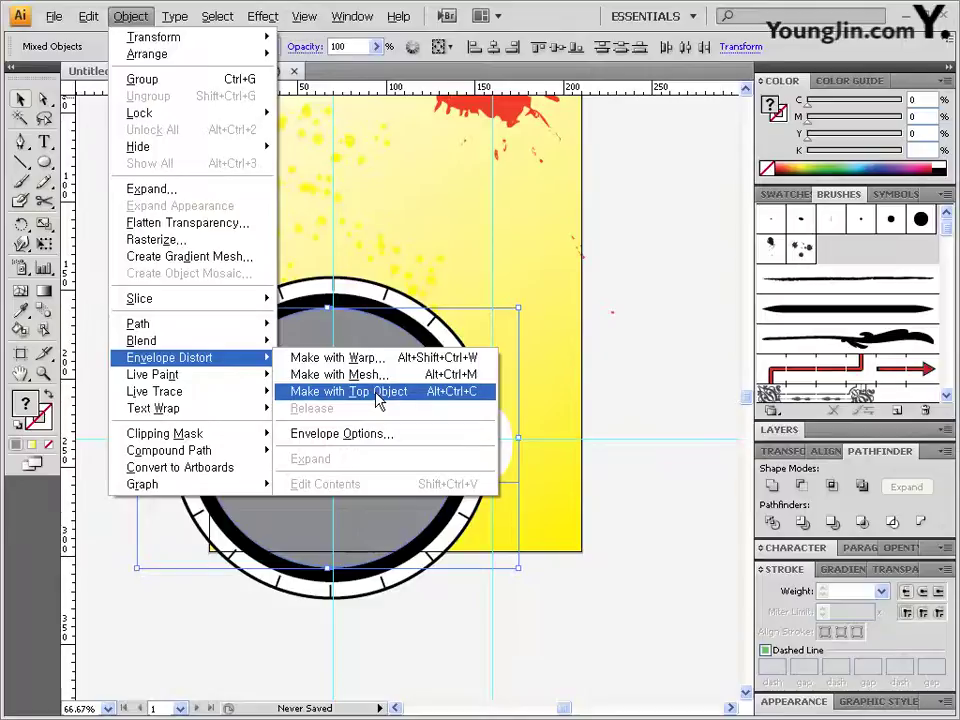
pyautogui.click(380, 392)
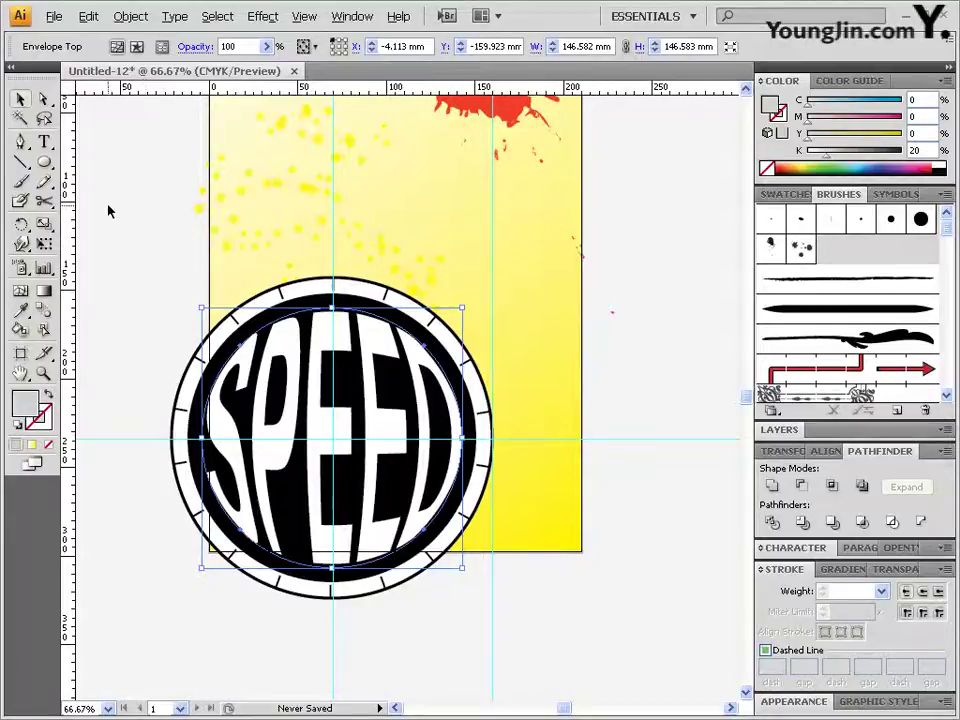
# Draw an S-shaped Pen path from just outside the poster's right edge, across the dial, to just beyond its lower left
pyautogui.click(20, 142)
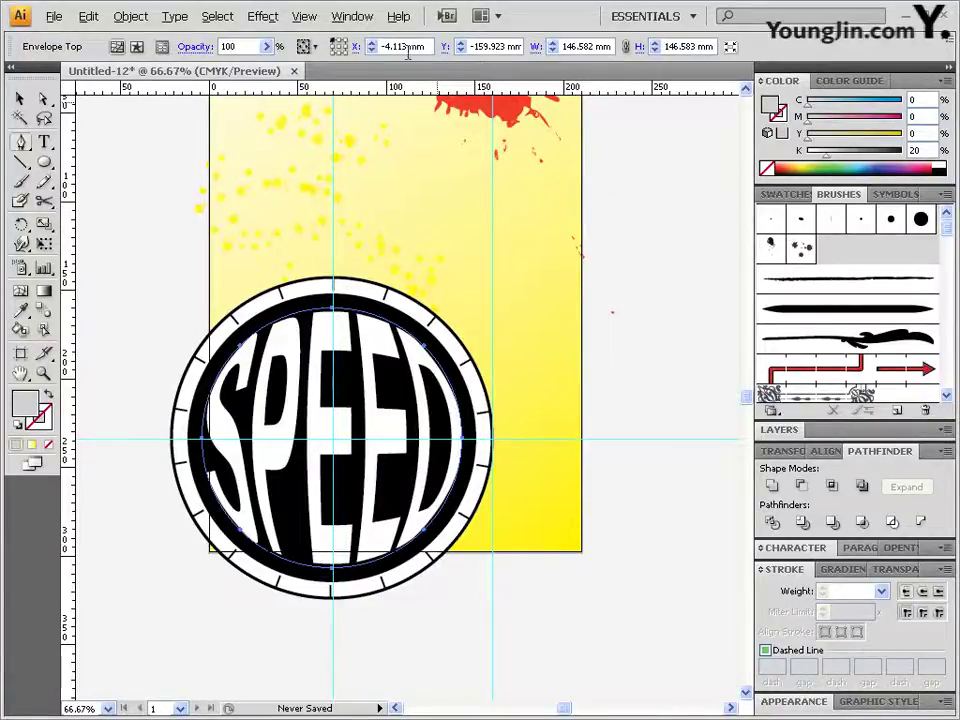
pyautogui.click(304, 16)
pyautogui.click(362, 522)
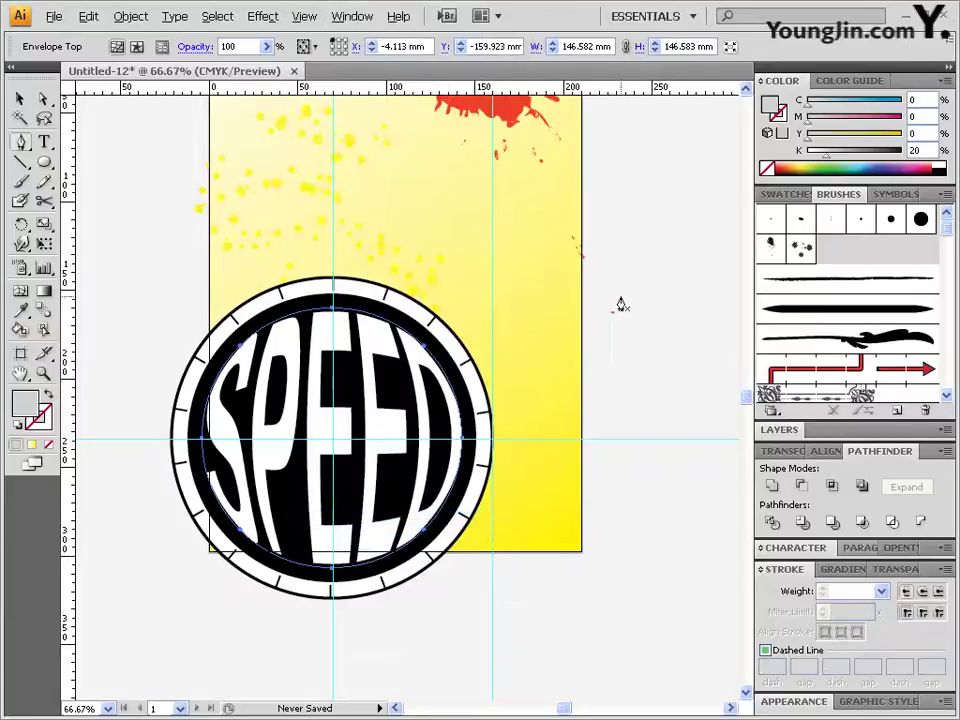
pyautogui.click(591, 215)
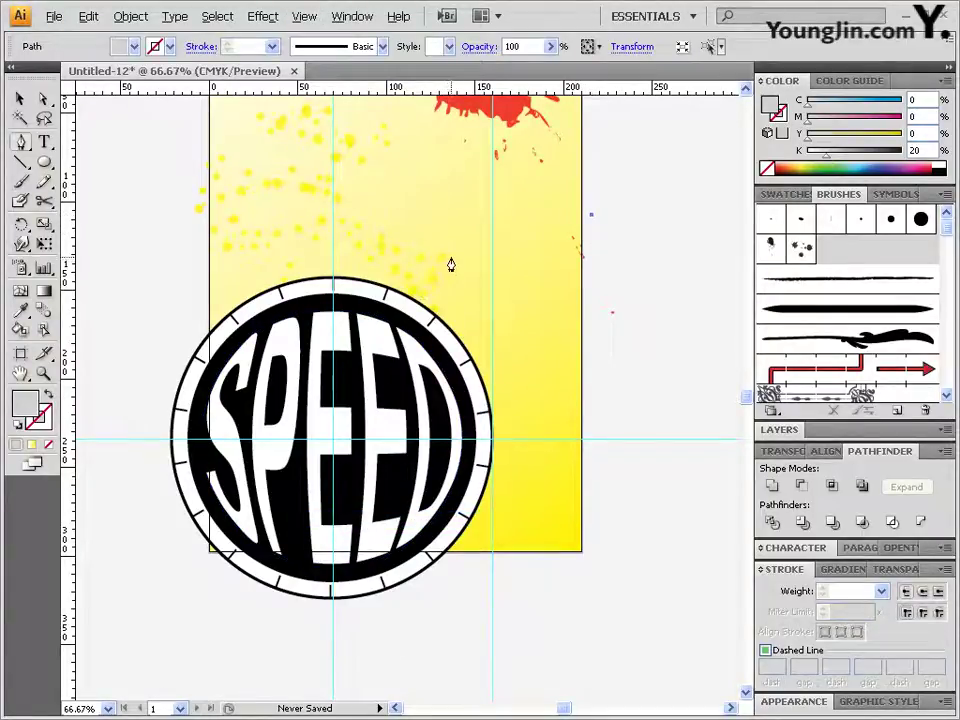
pyautogui.moveTo(437, 276); pyautogui.dragTo(382, 355)
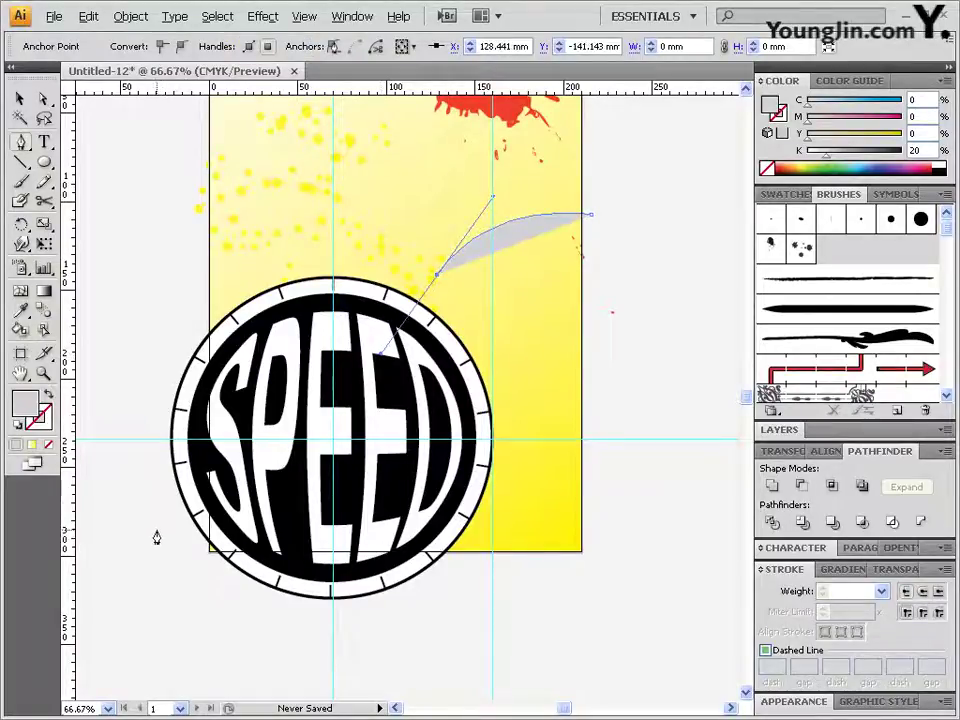
pyautogui.moveTo(162, 529)
pyautogui.mouseDown()
pyautogui.moveTo(64, 531)
pyautogui.moveTo(195, 538)
pyautogui.moveTo(191, 553)
pyautogui.moveTo(171, 544)
pyautogui.mouseUp()
pyautogui.moveTo(556, 447); pyautogui.dragTo(352, 465)
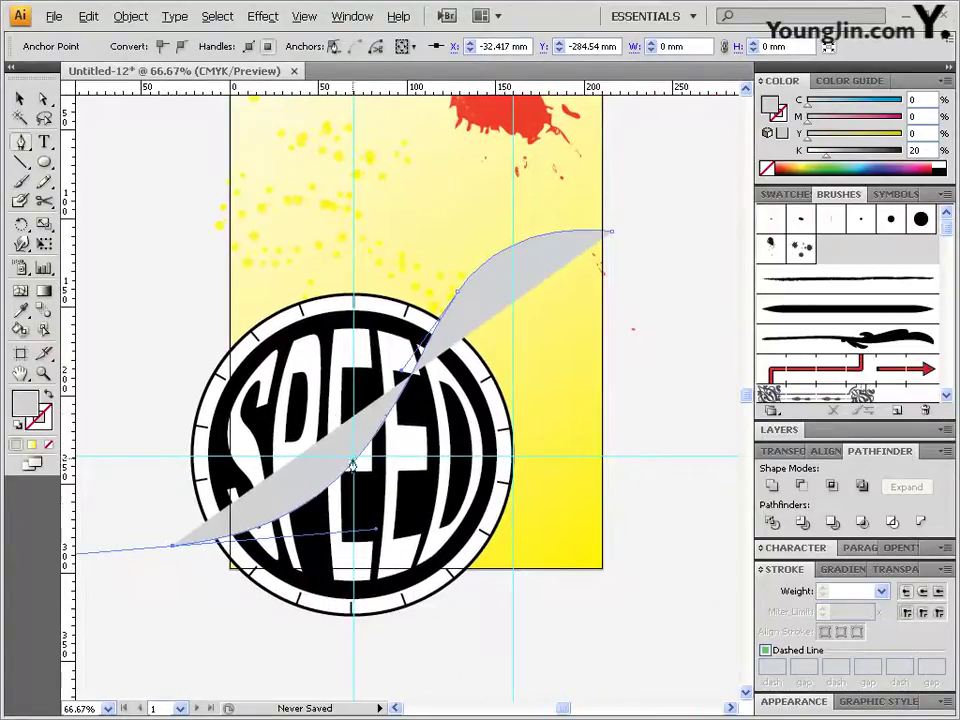
# Remove the curve's fill and give it a 2 pt stroke coloured C 20, M 0, Y 100, K 0
pyautogui.press('/')
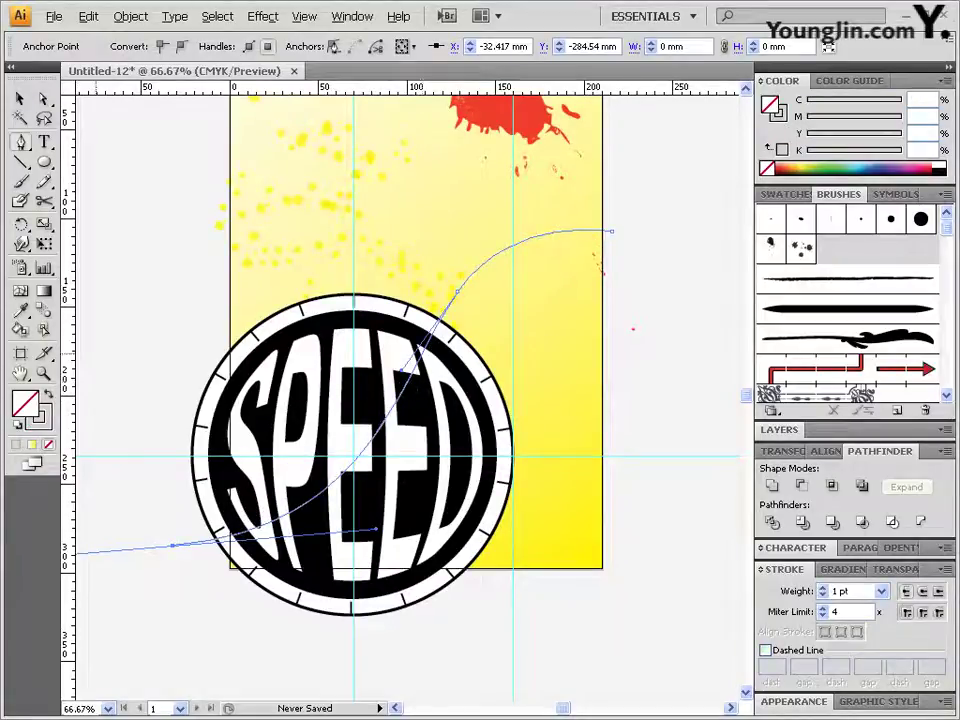
pyautogui.click(781, 114)
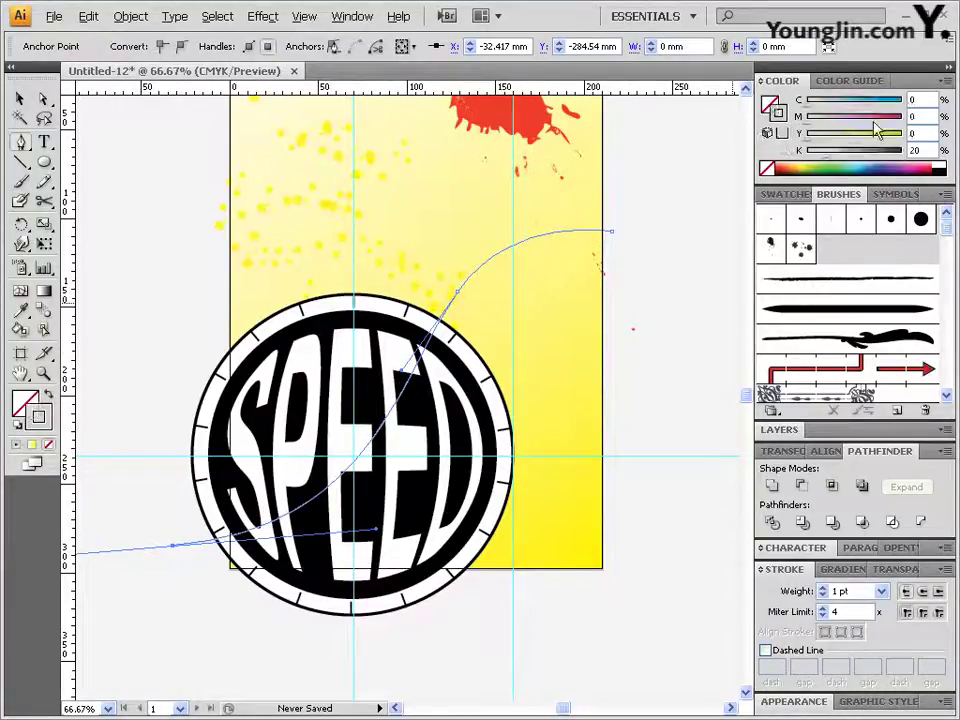
pyautogui.click(915, 99)
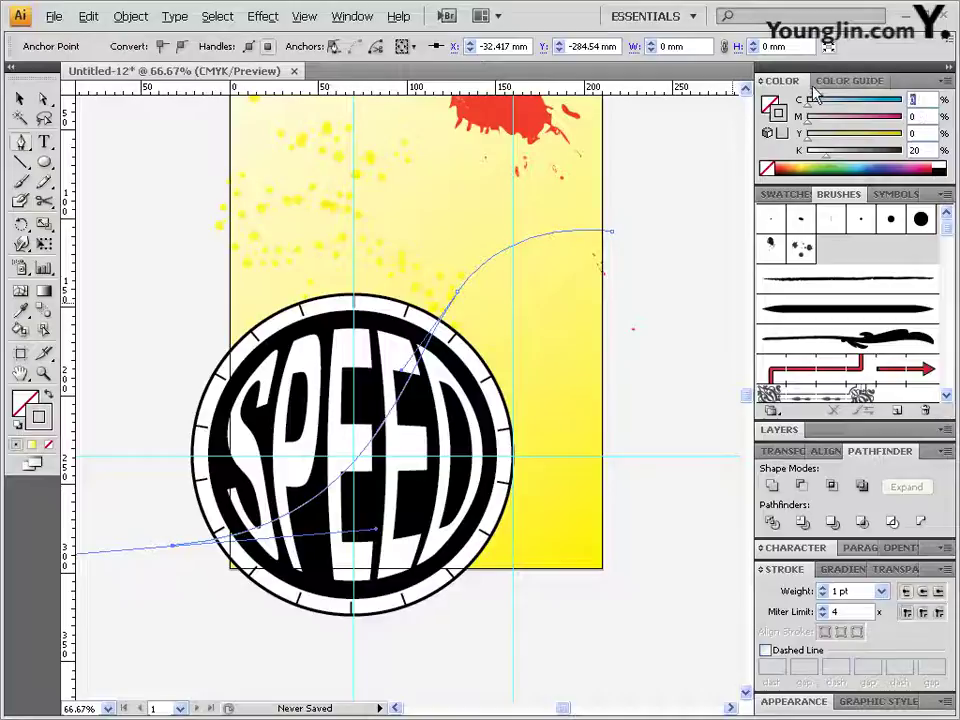
pyautogui.write('20')
pyautogui.press('Tab')
pyautogui.write('100')
pyautogui.press('Tab')
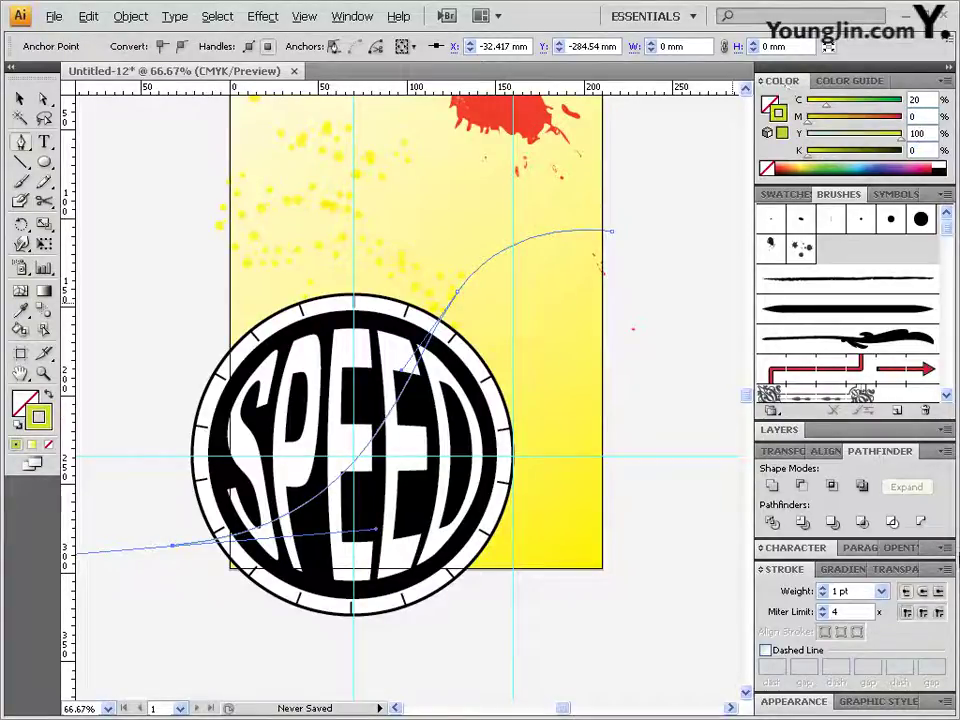
pyautogui.click(881, 591)
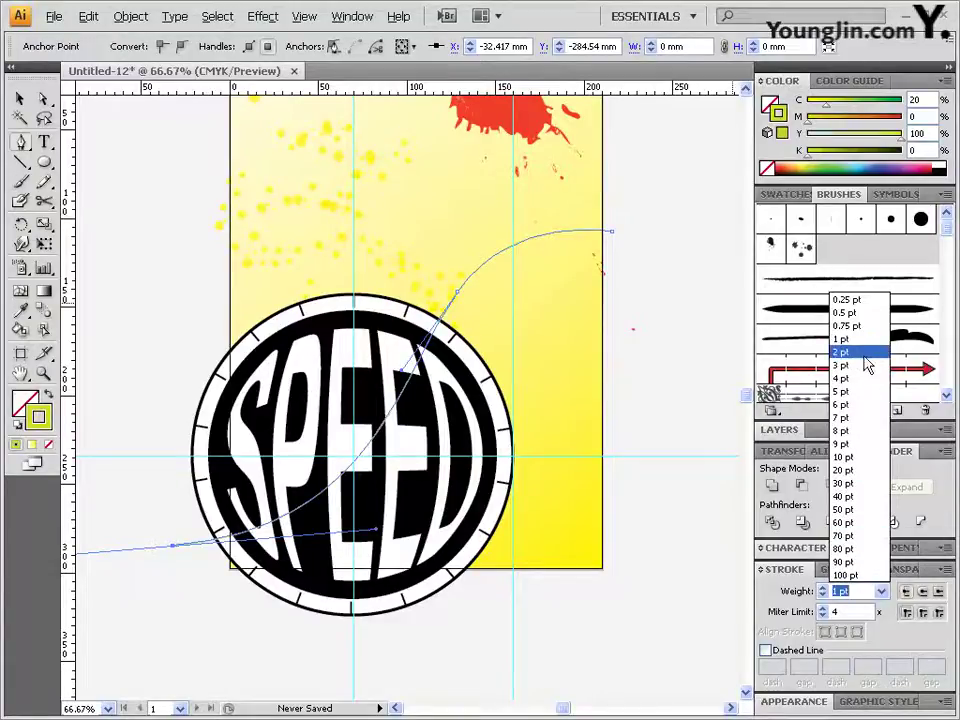
pyautogui.click(856, 352)
# Set the curve's opacity to 20% and deselect it
pyautogui.press('ctrl')
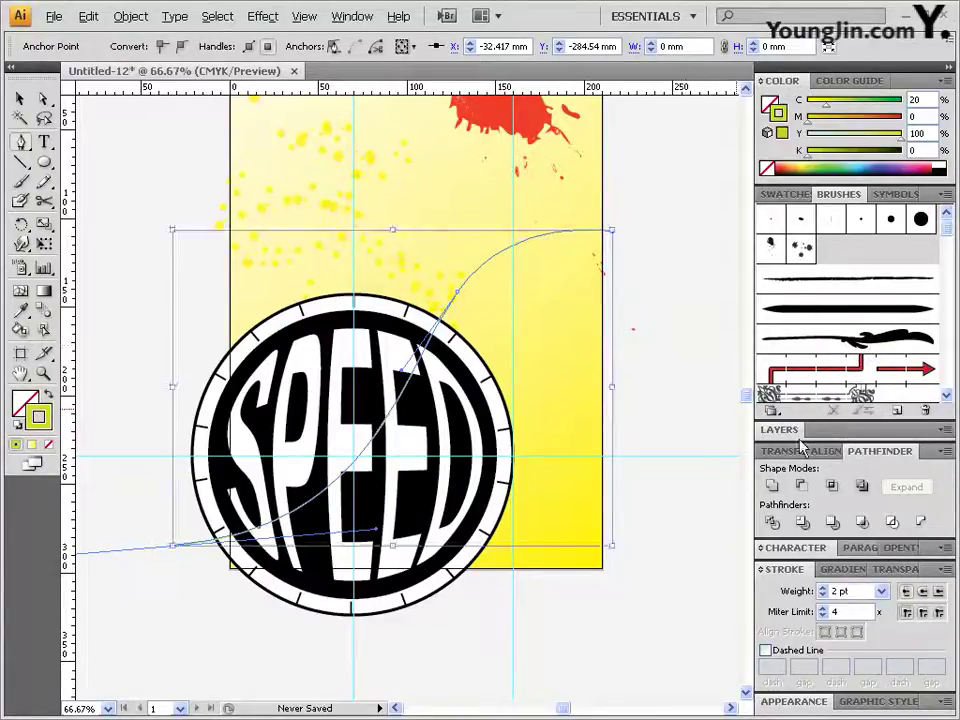
pyautogui.click(896, 569)
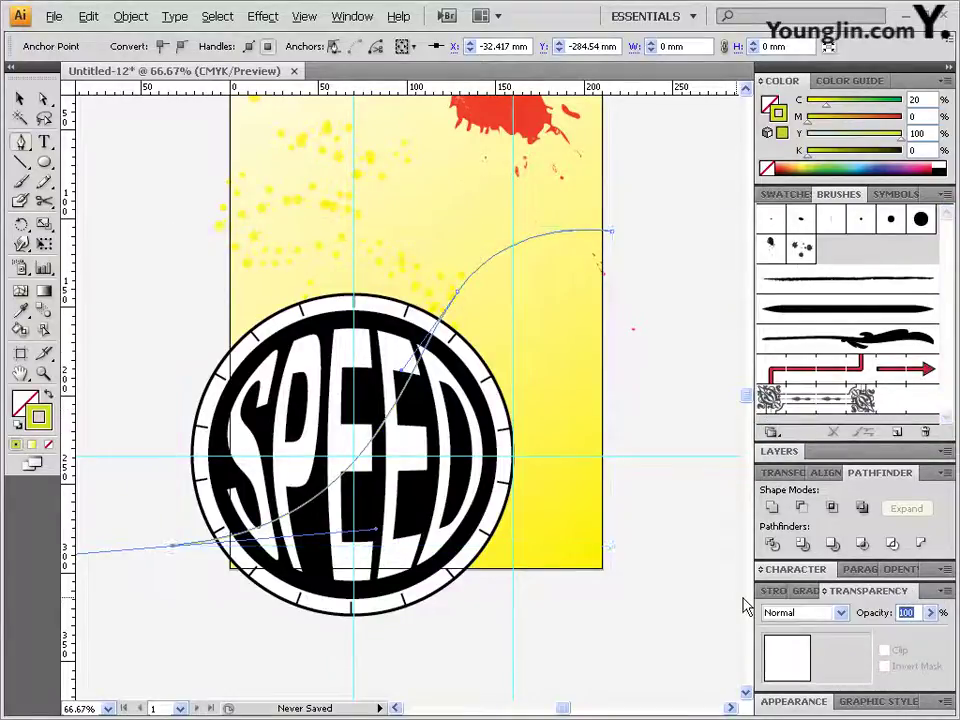
pyautogui.write('20')
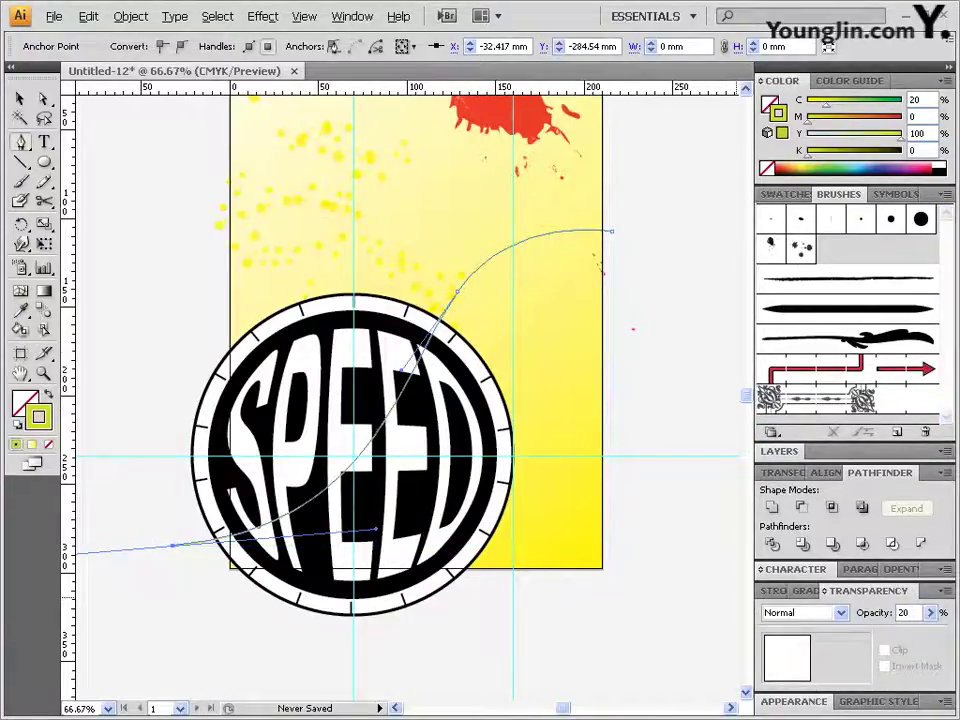
pyautogui.keyDown('ctrl'); pyautogui.click(615, 253); pyautogui.keyUp('ctrl')
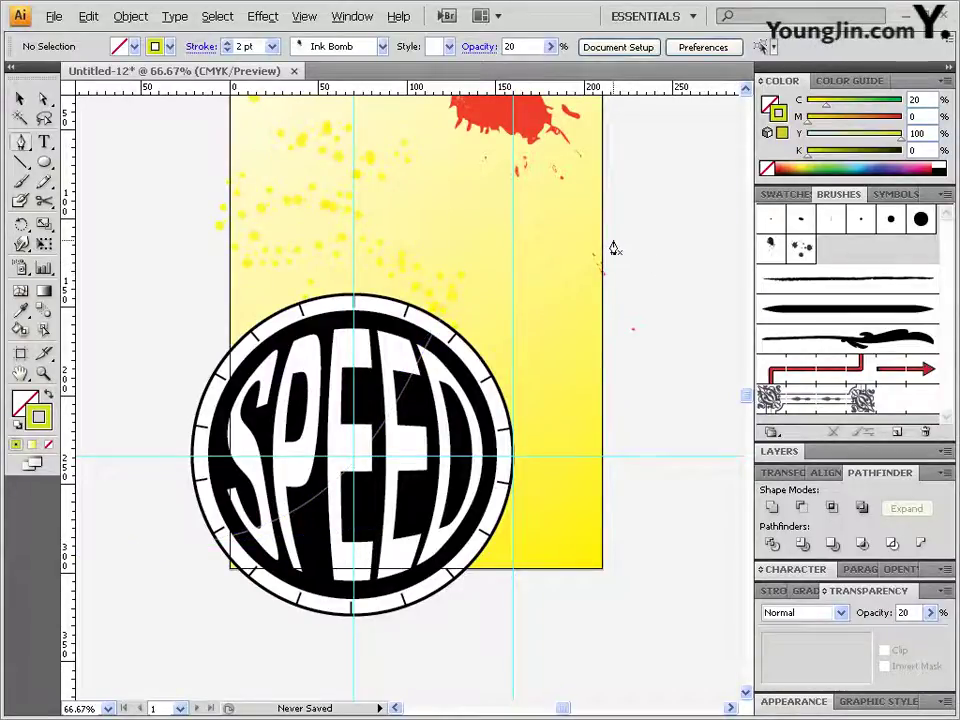
# Draw a second curved Pen path below the first, from the poster's right edge through the dial's right side to its bottom
pyautogui.click(614, 247)
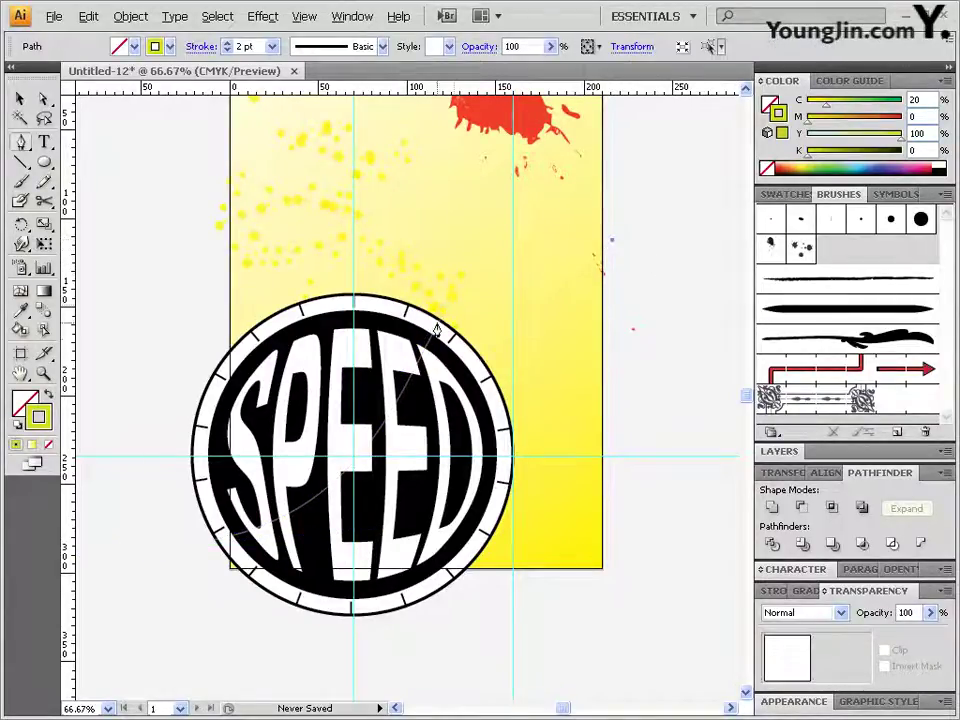
pyautogui.moveTo(484, 352); pyautogui.dragTo(463, 458)
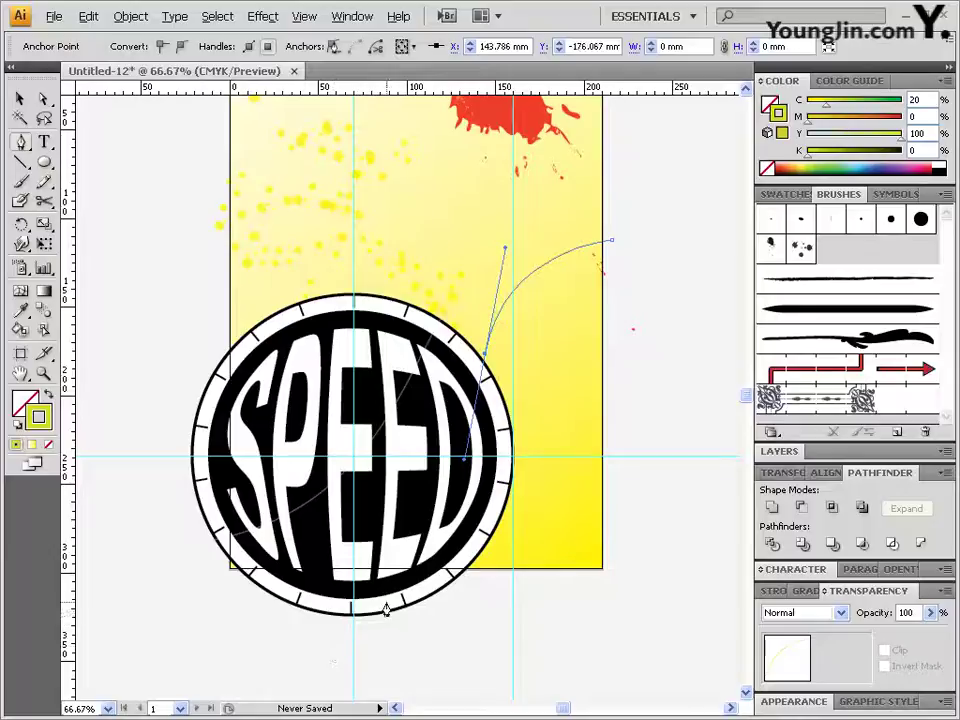
pyautogui.press('v')
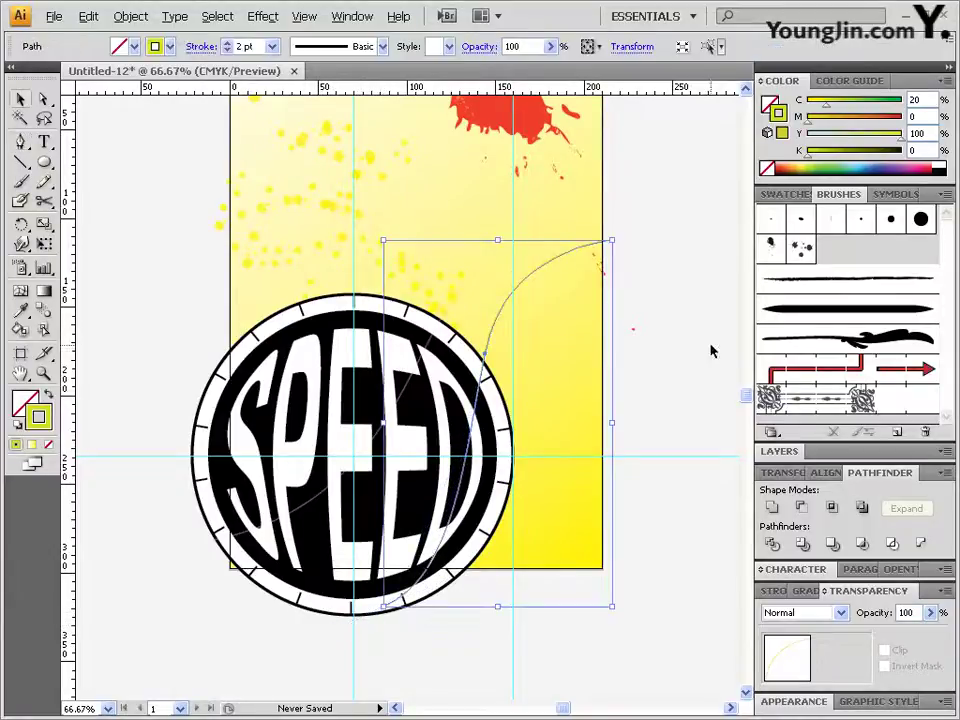
# Select both curves and make a blend between them
pyautogui.hotkey('ctrl', 'v')
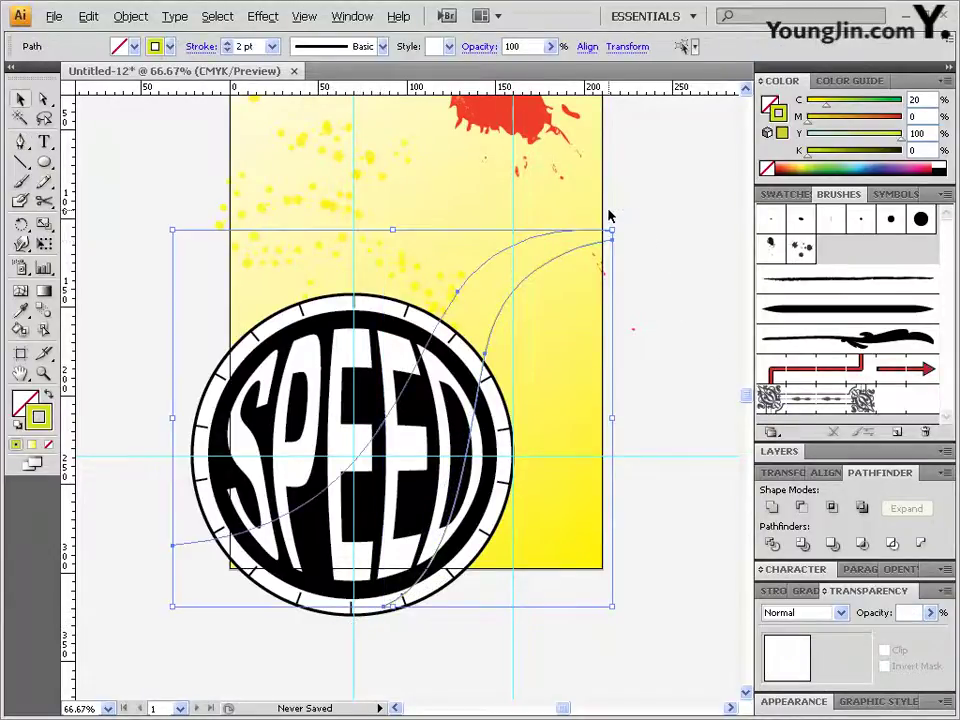
pyautogui.click(130, 16)
pyautogui.click(302, 340)
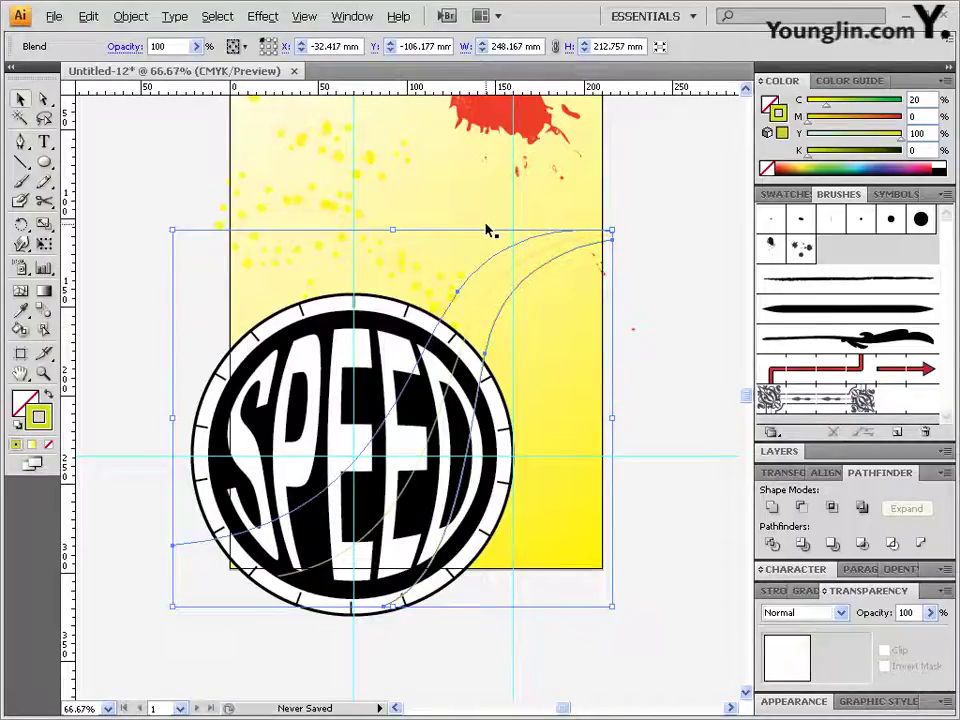
pyautogui.click(128, 16)
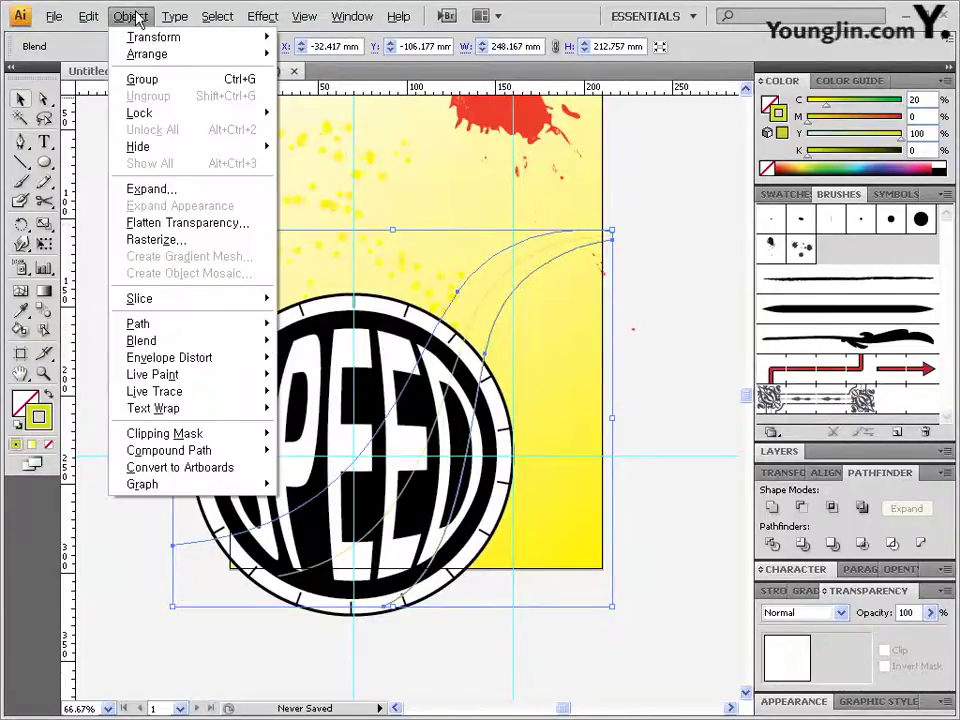
pyautogui.moveTo(189, 345)
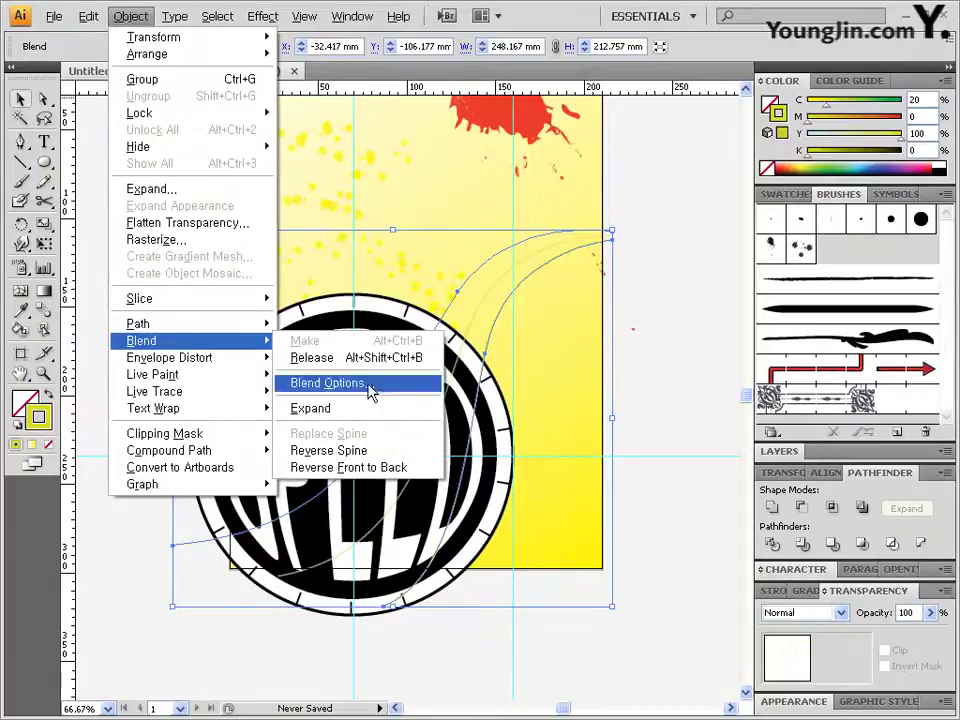
pyautogui.click(330, 383)
pyautogui.click(484, 345)
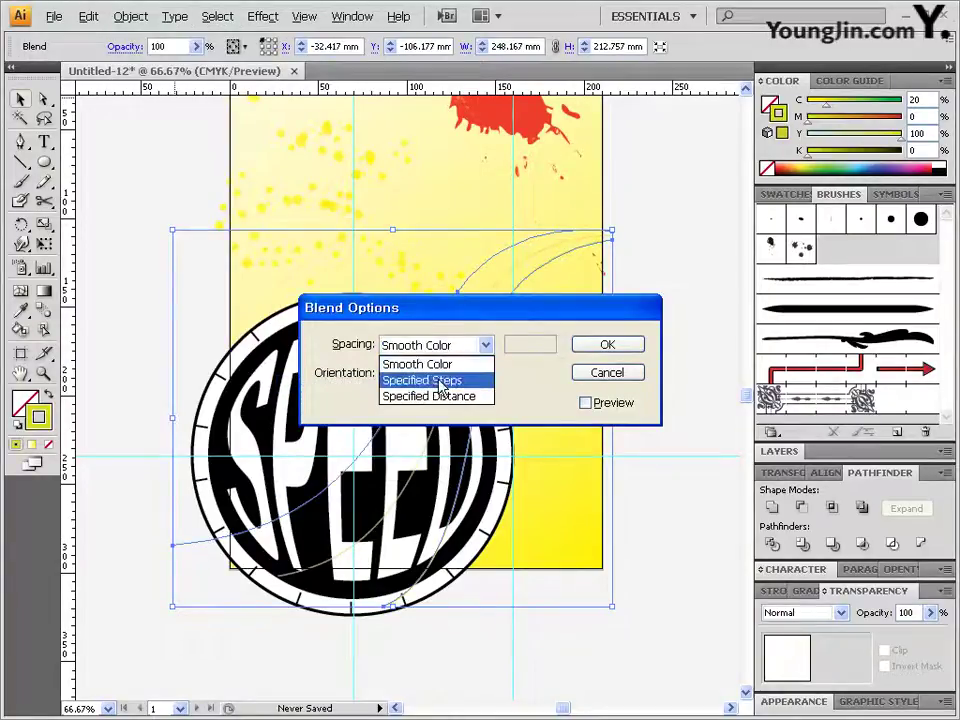
pyautogui.click(435, 379)
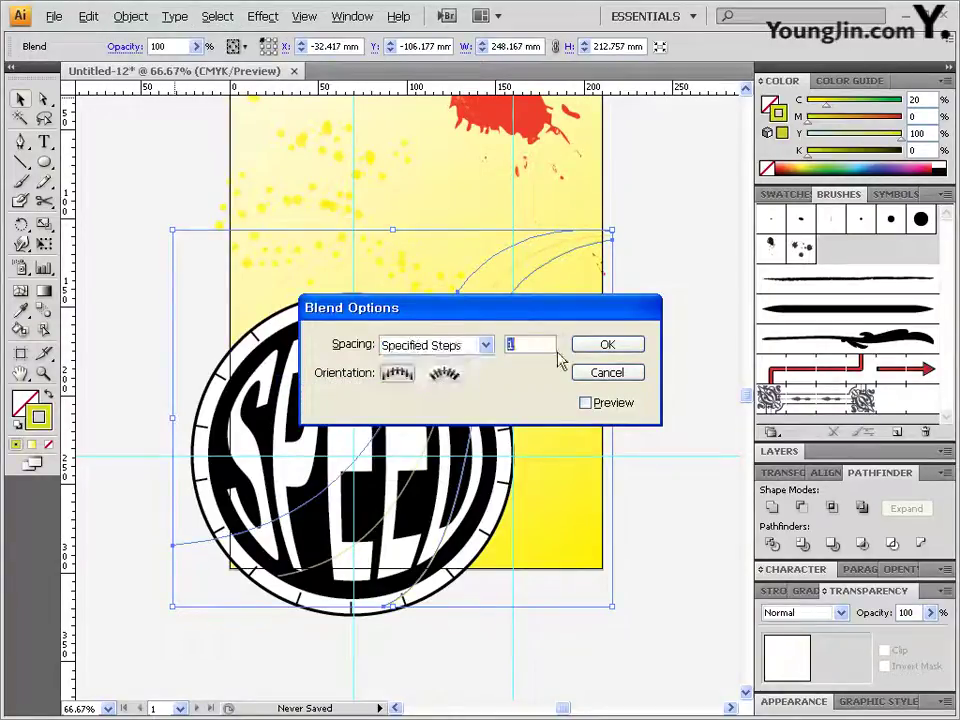
pyautogui.click(604, 373)
# Set the blend between the two curves to Specified Steps spacing with 15 steps
pyautogui.doubleClick(44, 316)
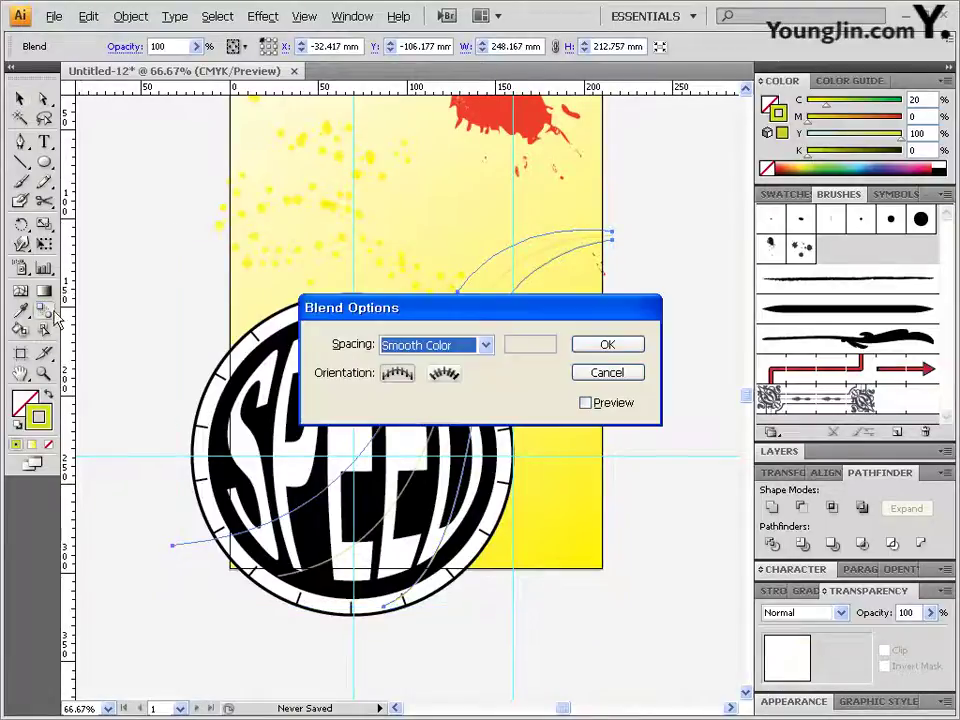
pyautogui.click(484, 345)
pyautogui.click(440, 382)
pyautogui.write('15')
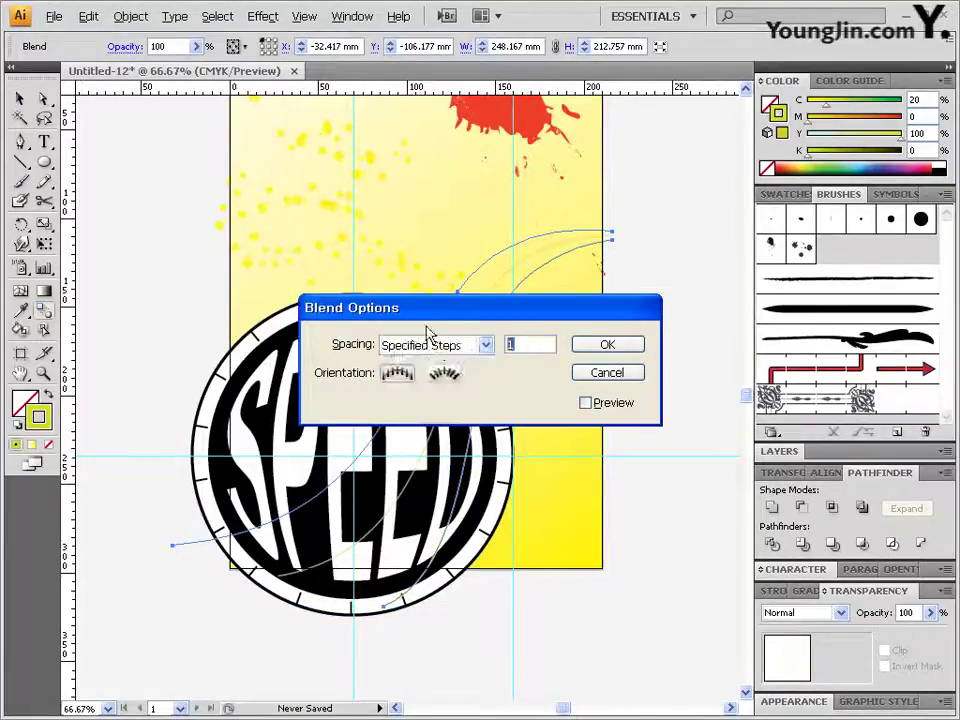
pyautogui.click(639, 344)
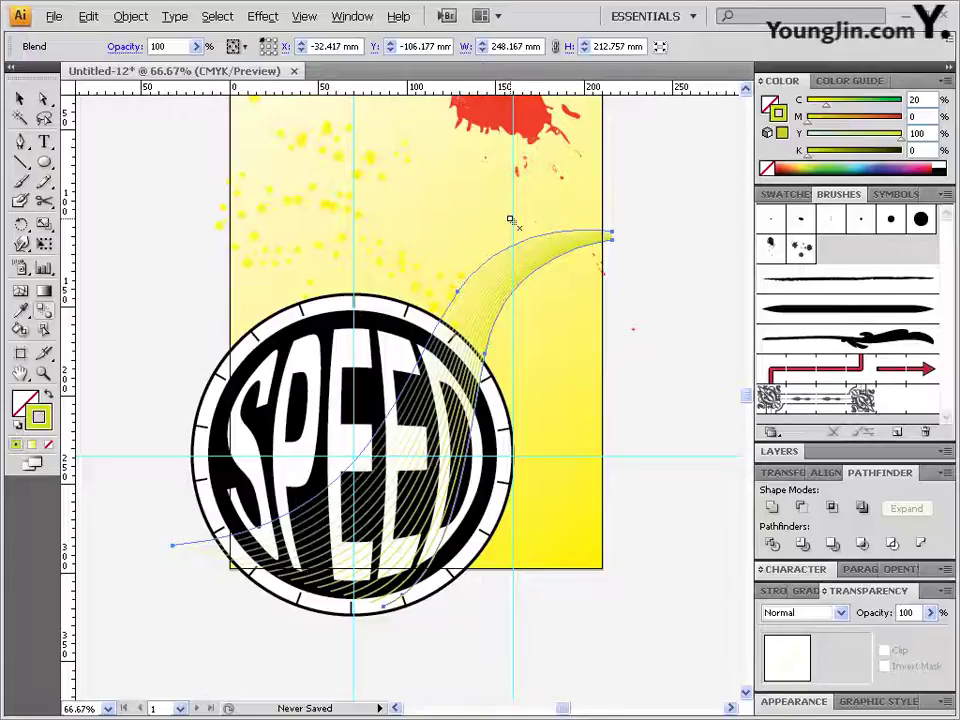
# Create a 40 mm by 40 mm circle in the empty area left of the poster
pyautogui.moveTo(256, 272); pyautogui.dragTo(388, 347)
pyautogui.keyDown('ctrl'); pyautogui.click(418, 332); pyautogui.keyUp('ctrl')
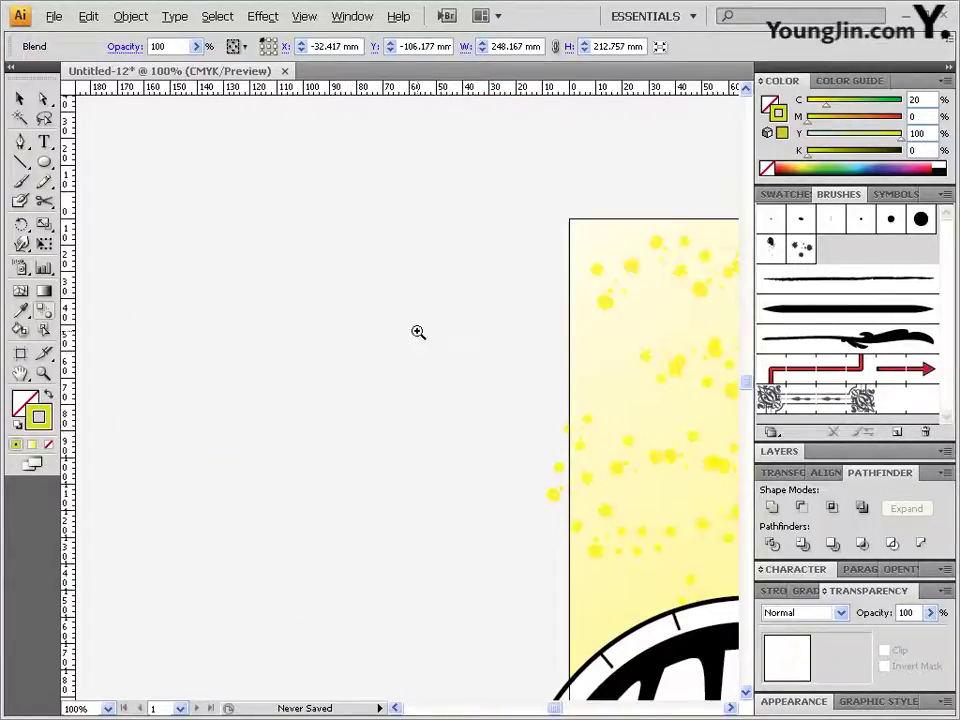
pyautogui.keyDown('ctrl'); pyautogui.click(328, 313); pyautogui.keyUp('ctrl')
pyautogui.moveTo(348, 263); pyautogui.dragTo(346, 253)
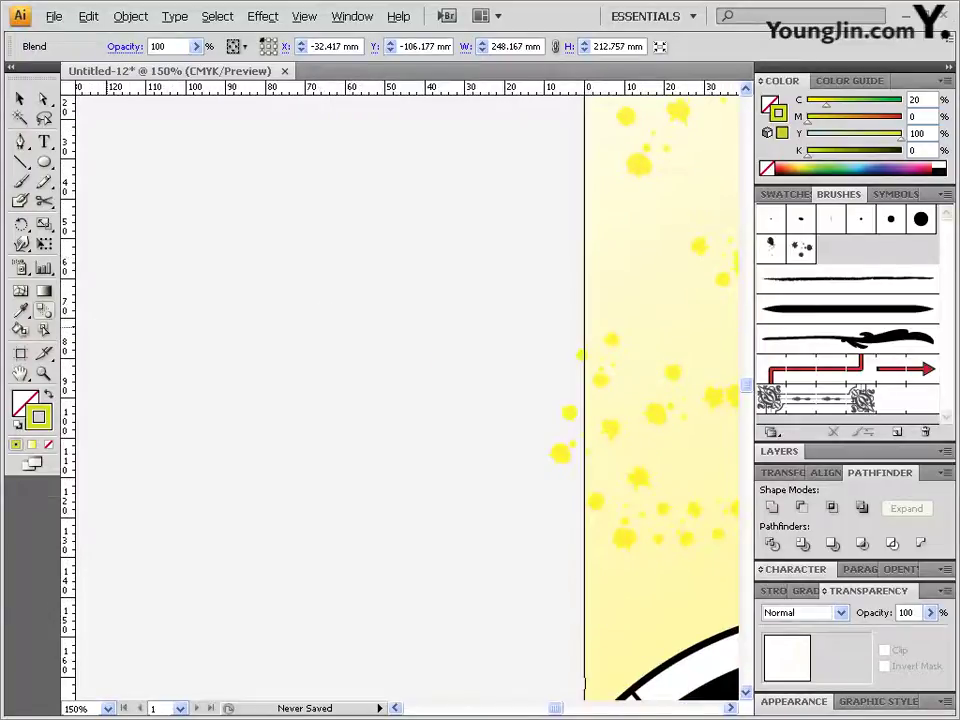
pyautogui.click(44, 162)
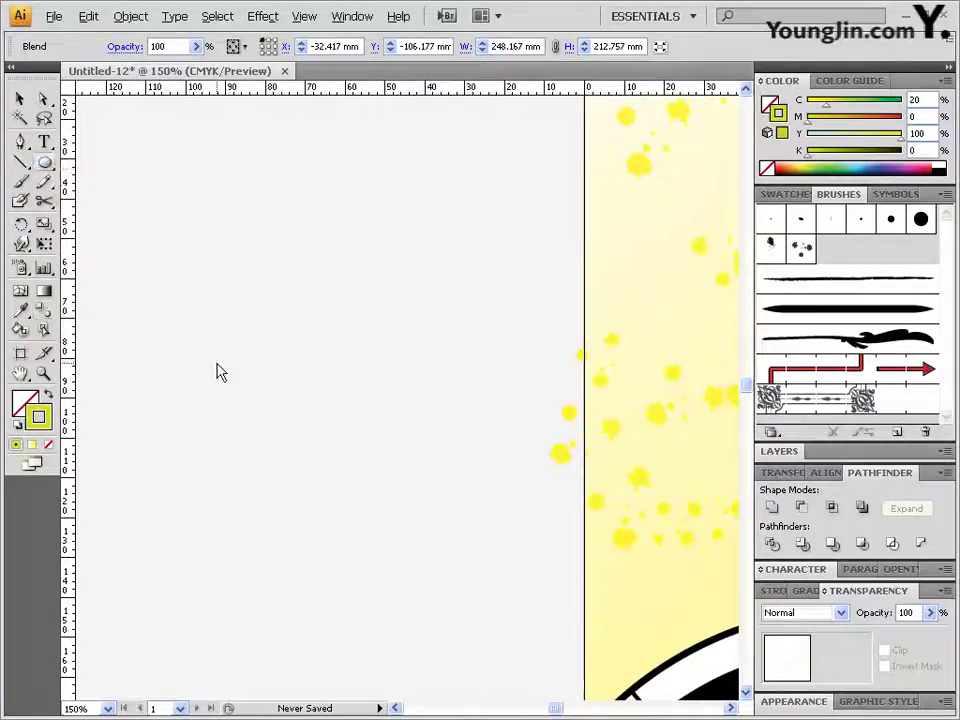
pyautogui.click(221, 181)
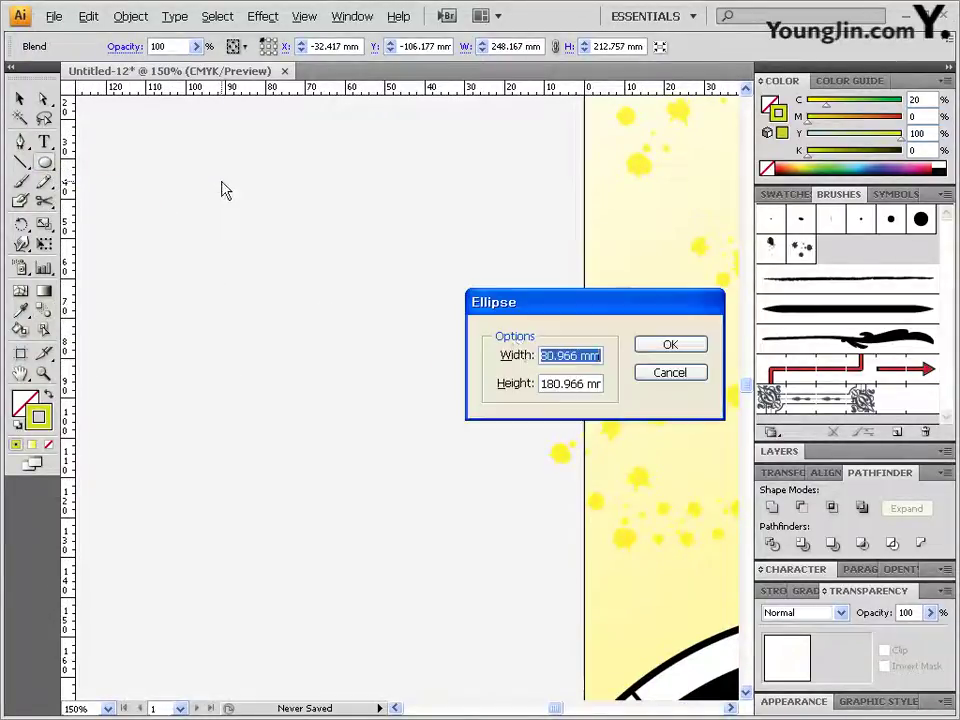
pyautogui.write('40')
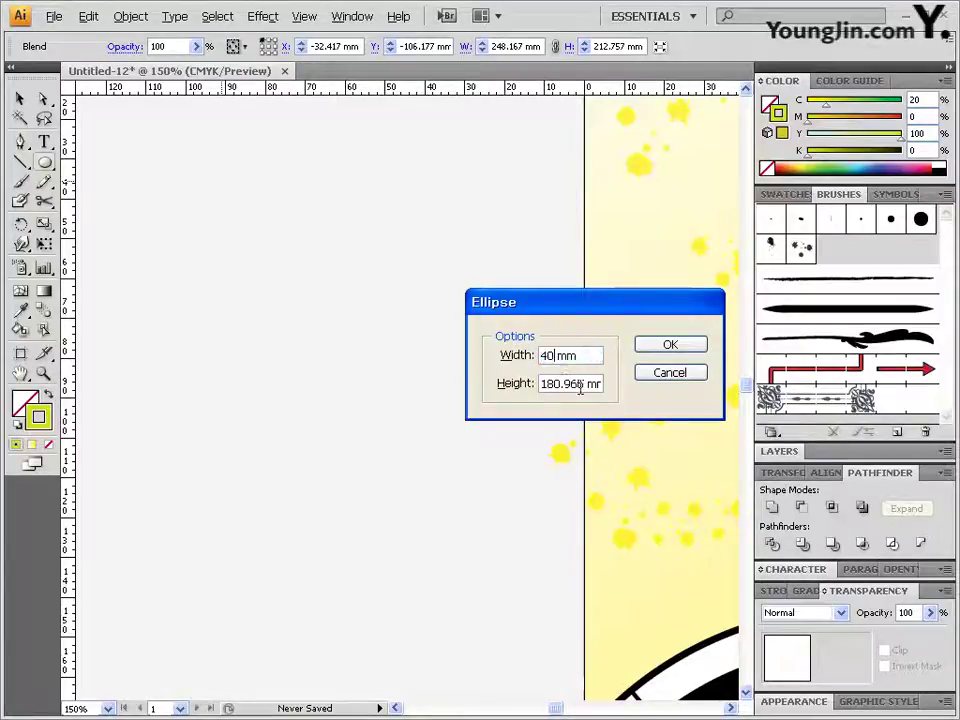
pyautogui.press('Tab')
pyautogui.write('40')
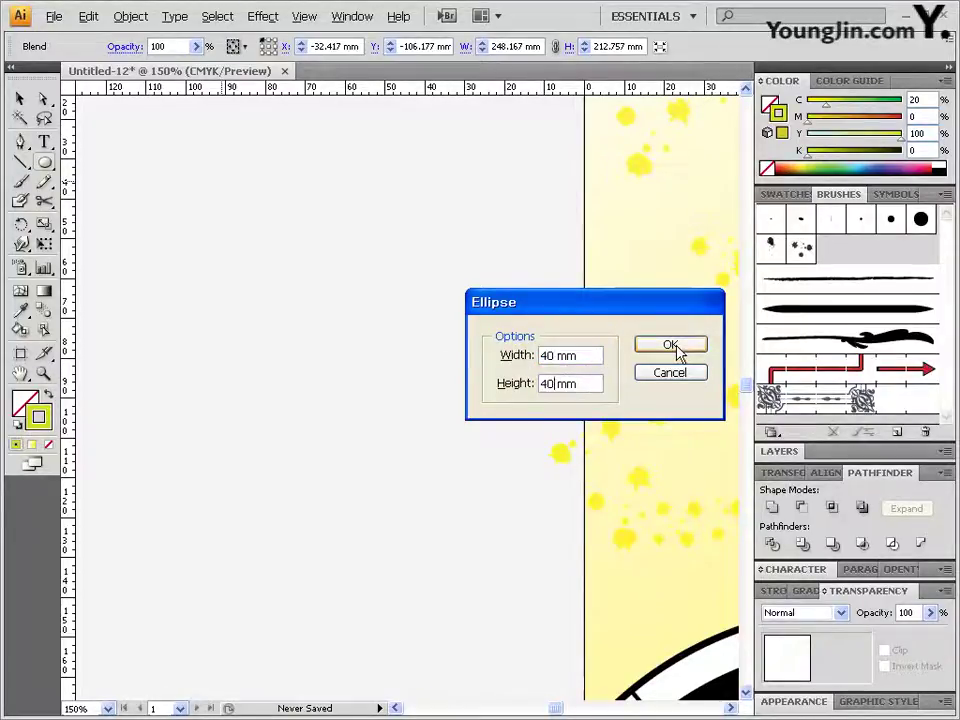
pyautogui.click(672, 345)
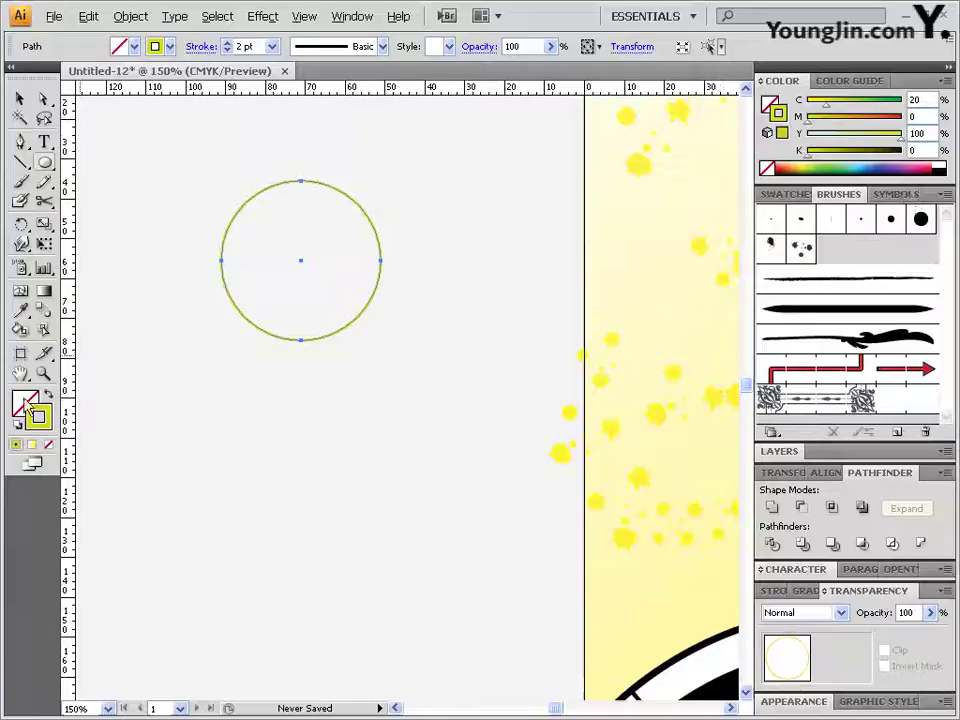
# Fill the circle with white and colour its stroke C 0, M 100, Y 100, K 0
pyautogui.press('x')
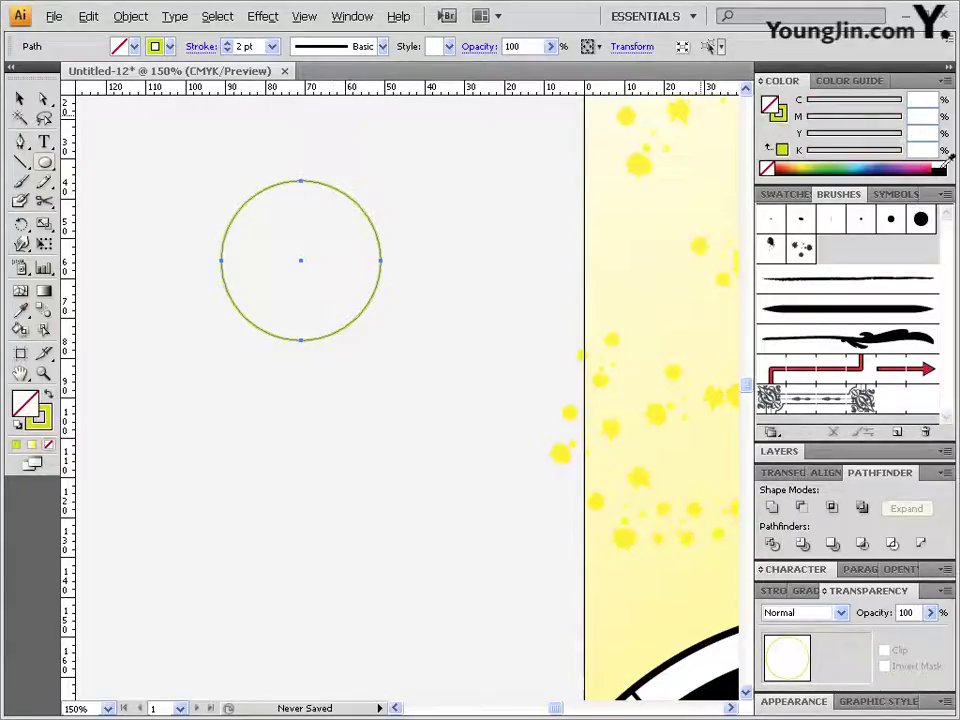
pyautogui.click(944, 162)
pyautogui.click(779, 111)
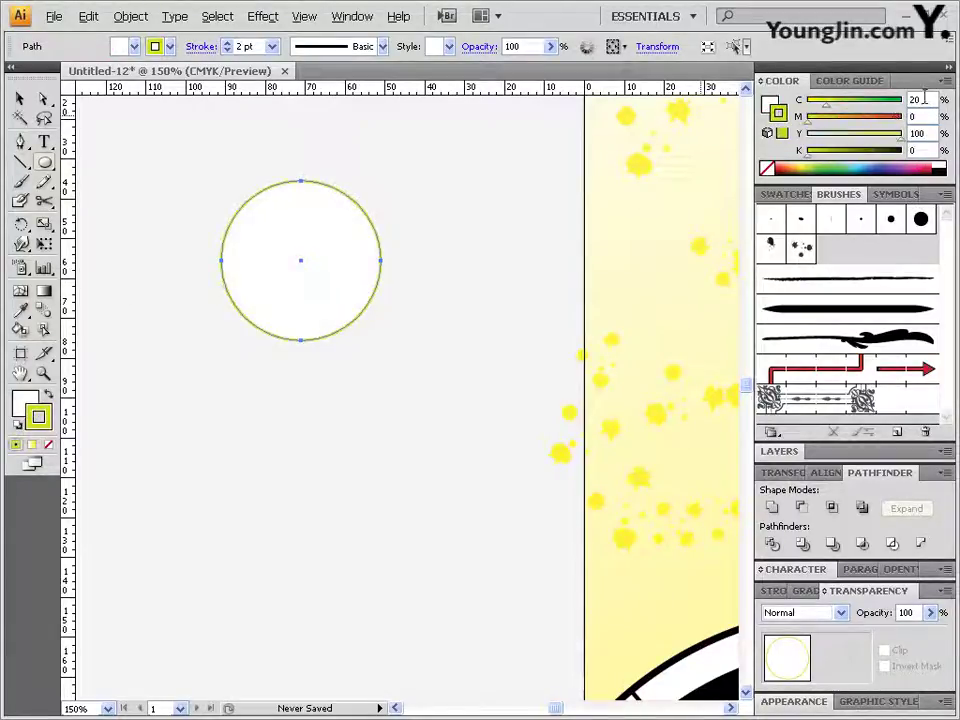
pyautogui.write('0')
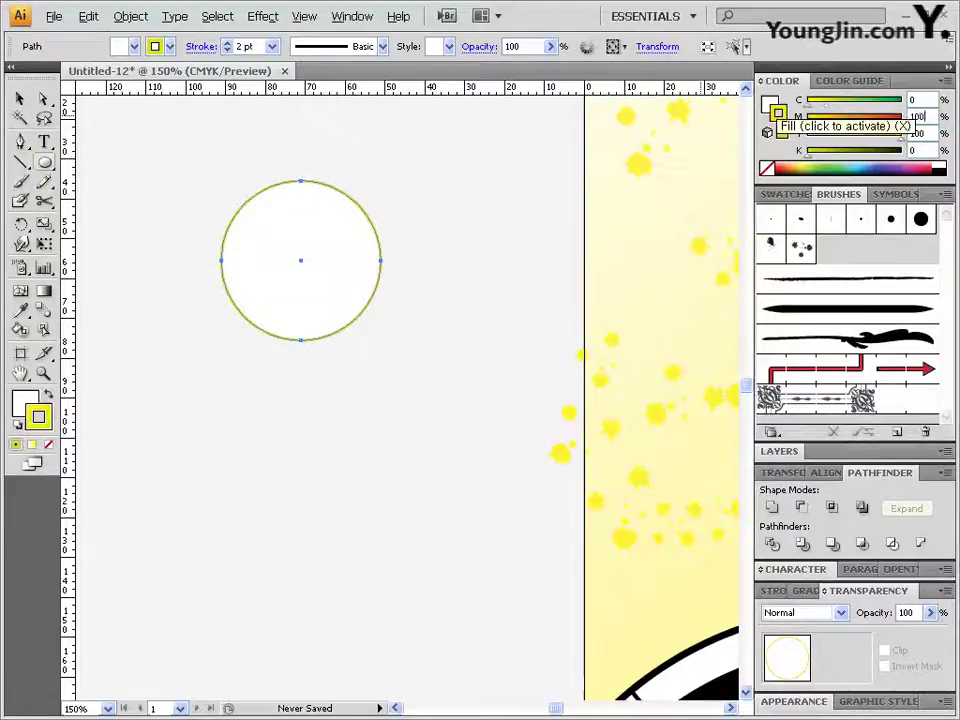
pyautogui.write('100')
pyautogui.press('Tab')
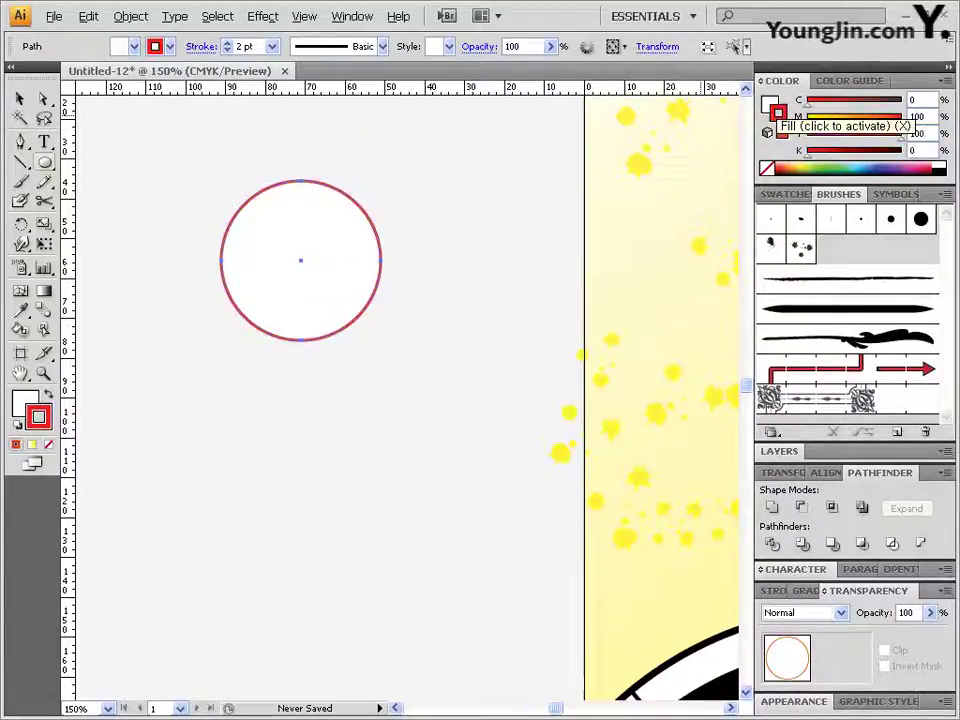
pyautogui.click(776, 590)
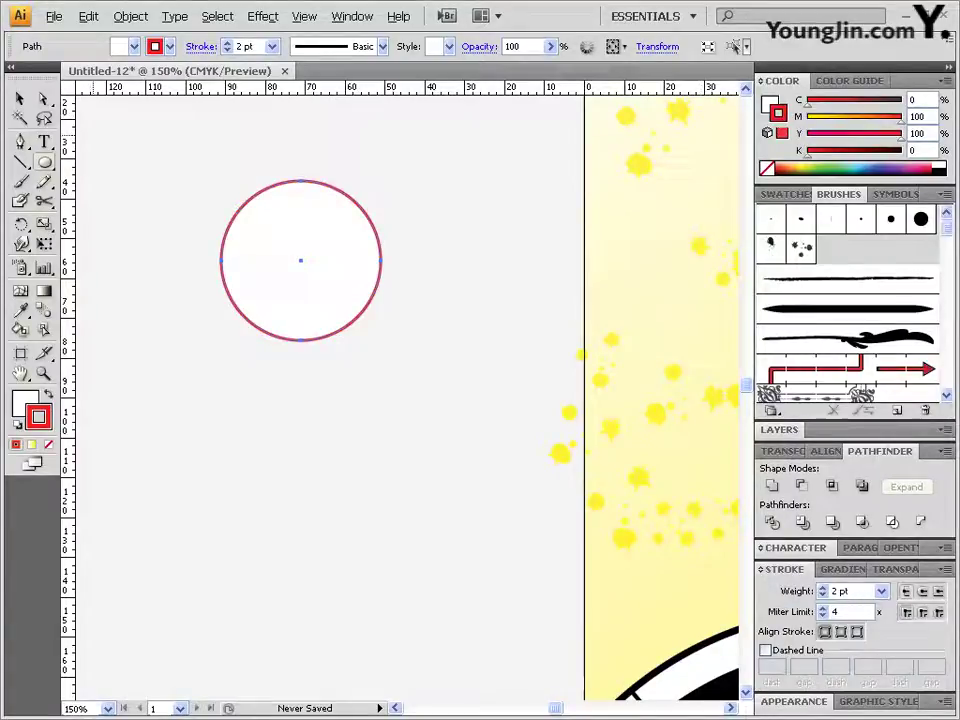
# Make a concentric copy of the circle scaled uniformly to 80%, with a solid red fill and no stroke
pyautogui.doubleClick(44, 224)
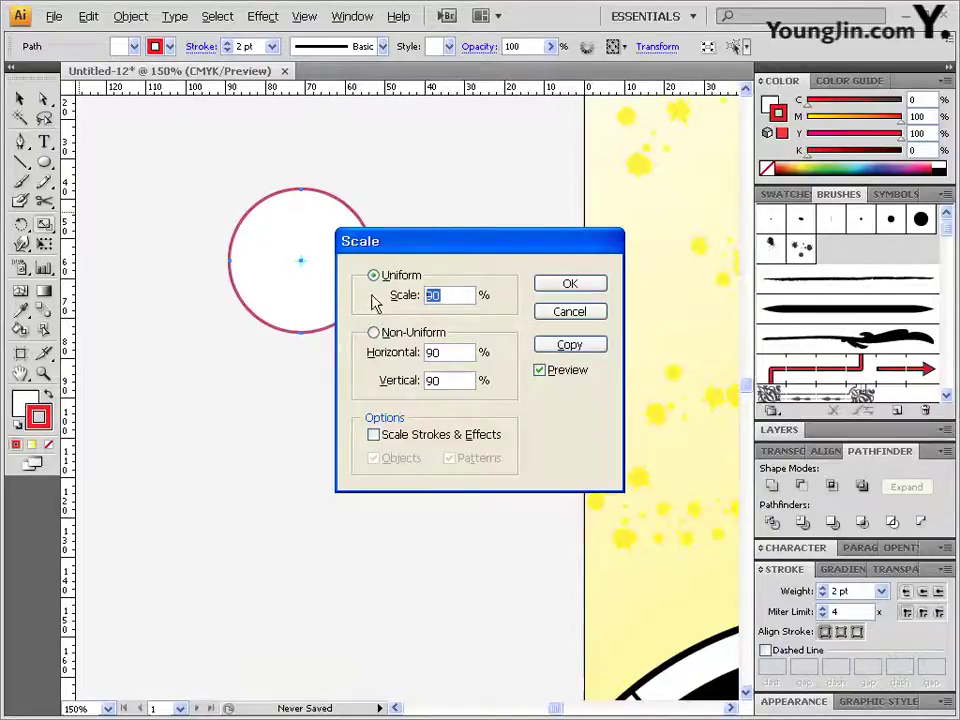
pyautogui.write('80')
pyautogui.click(566, 346)
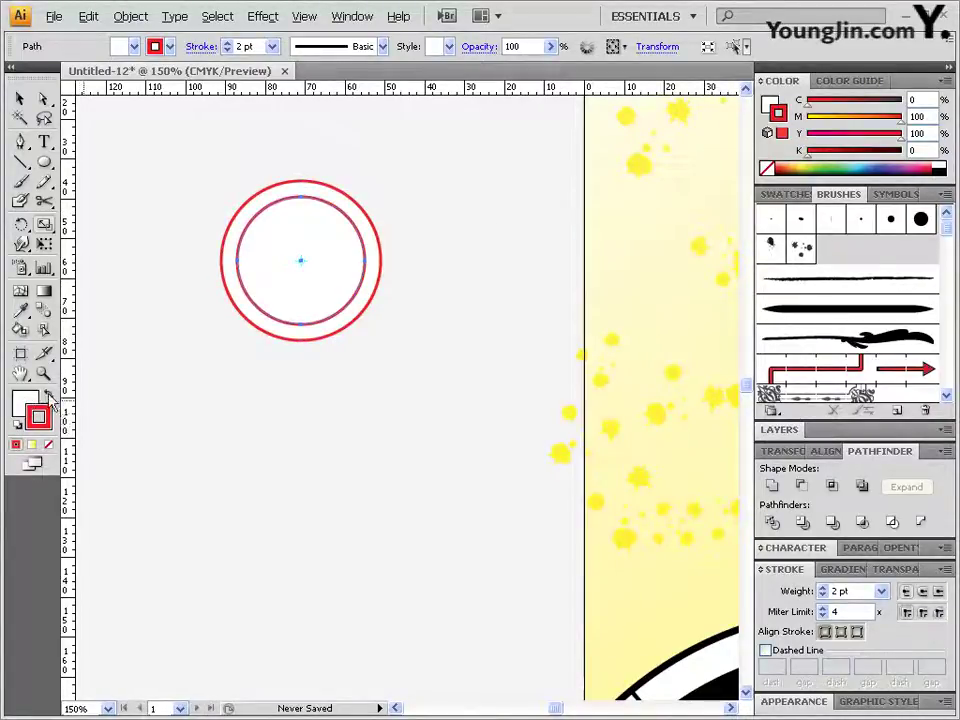
pyautogui.click(48, 396)
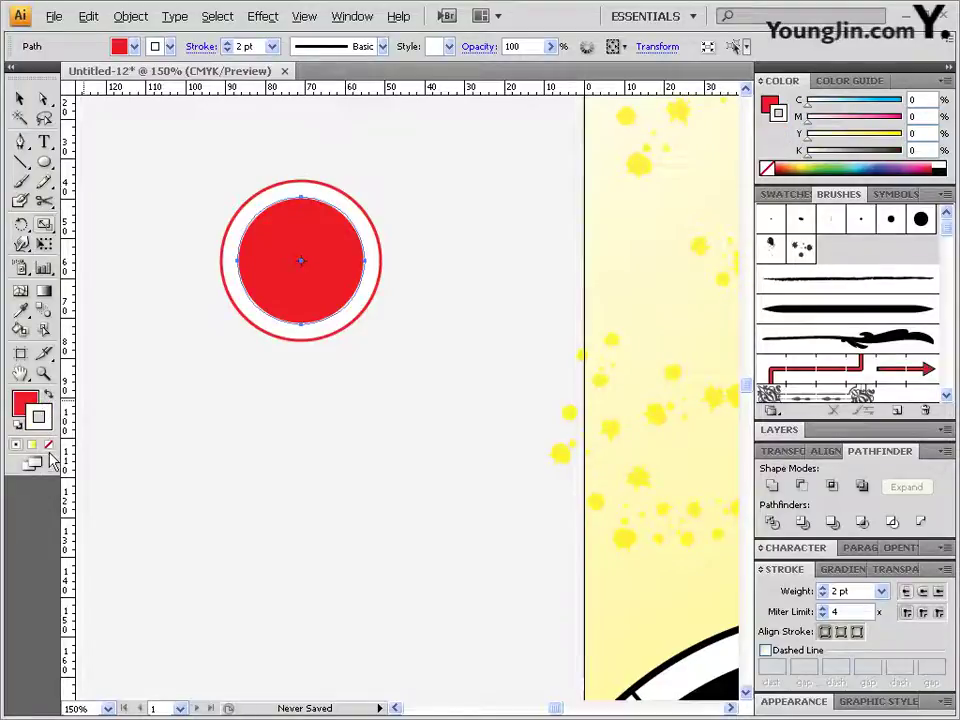
pyautogui.click(48, 447)
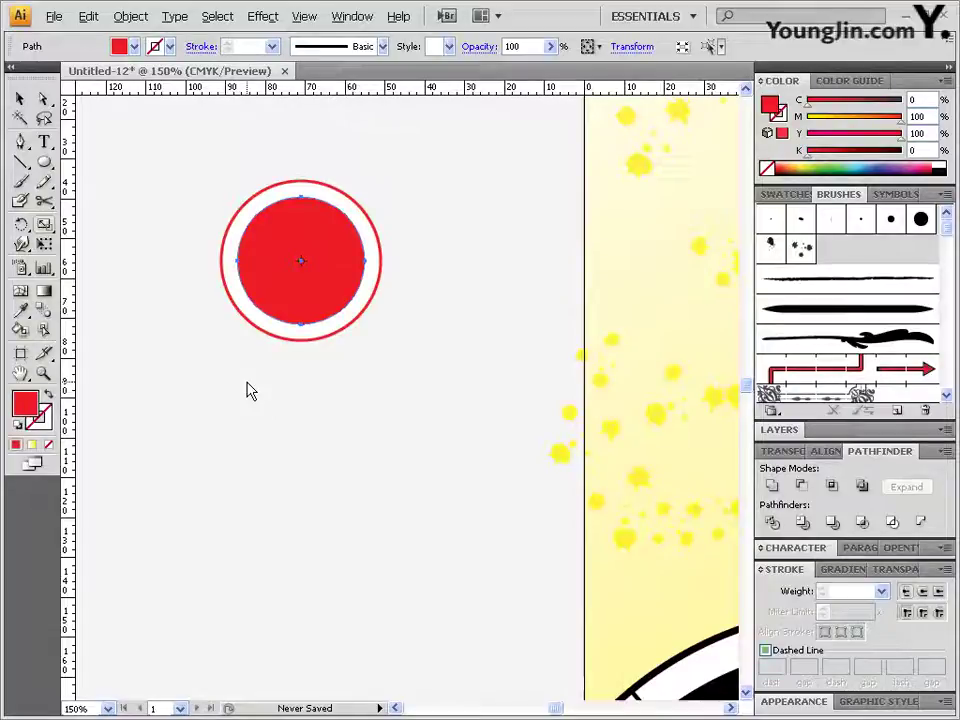
# Delete the bottom anchor points of both circles to leave two upper half circles
pyautogui.click(44, 99)
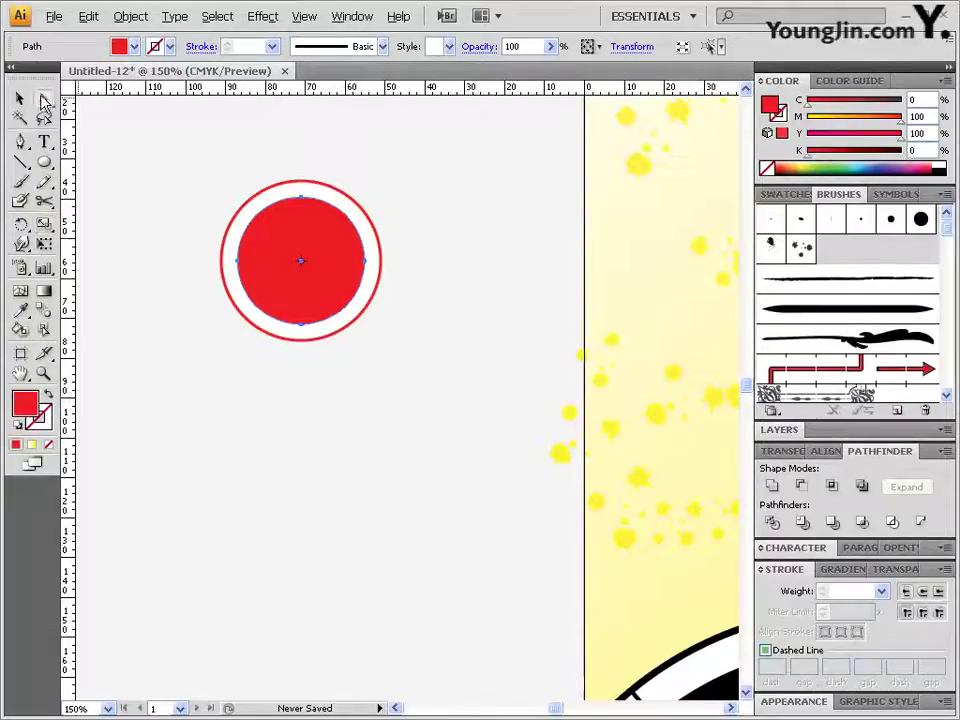
pyautogui.moveTo(365, 380); pyautogui.dragTo(210, 318)
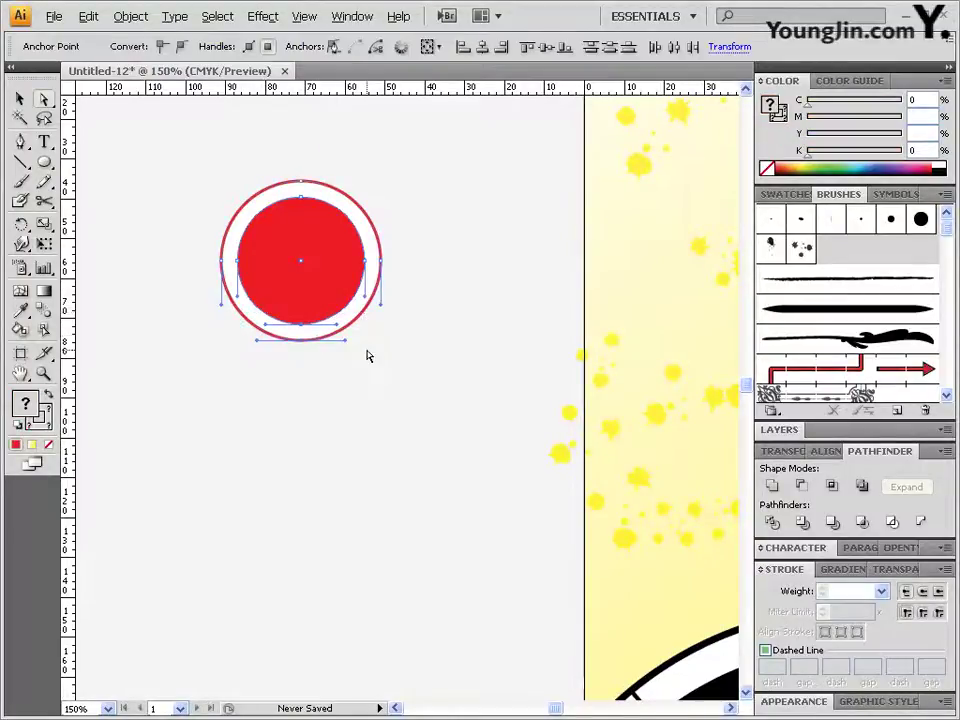
pyautogui.press('Delete')
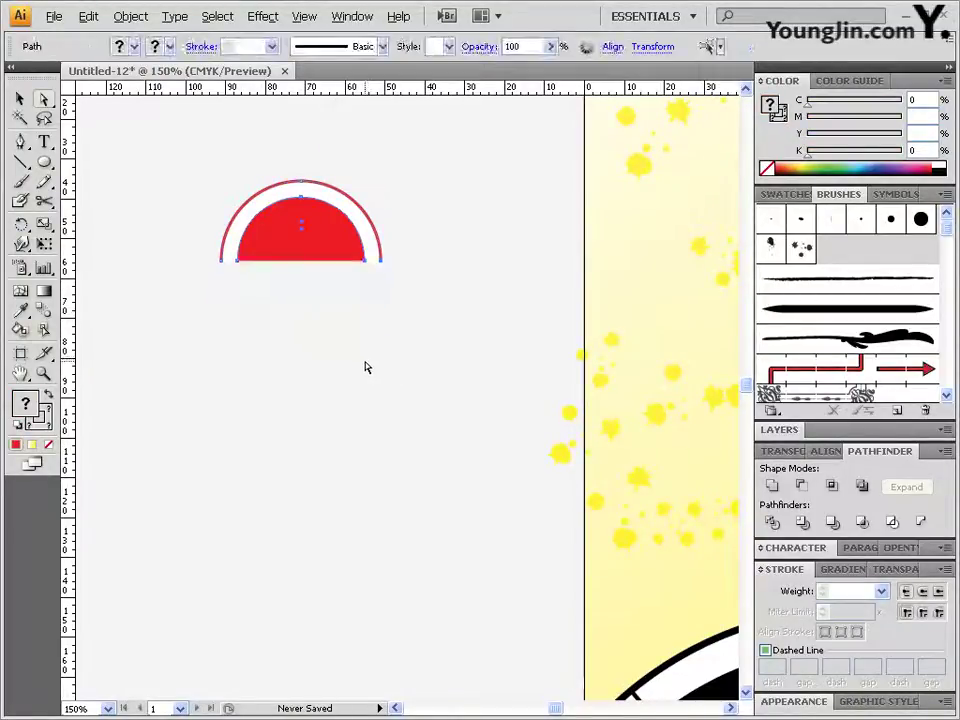
# Create a rounded rectangle 54 mm wide and 9 mm high with a 3 mm corner radius below the half circles
pyautogui.moveTo(46, 165); pyautogui.dragTo(104, 191)
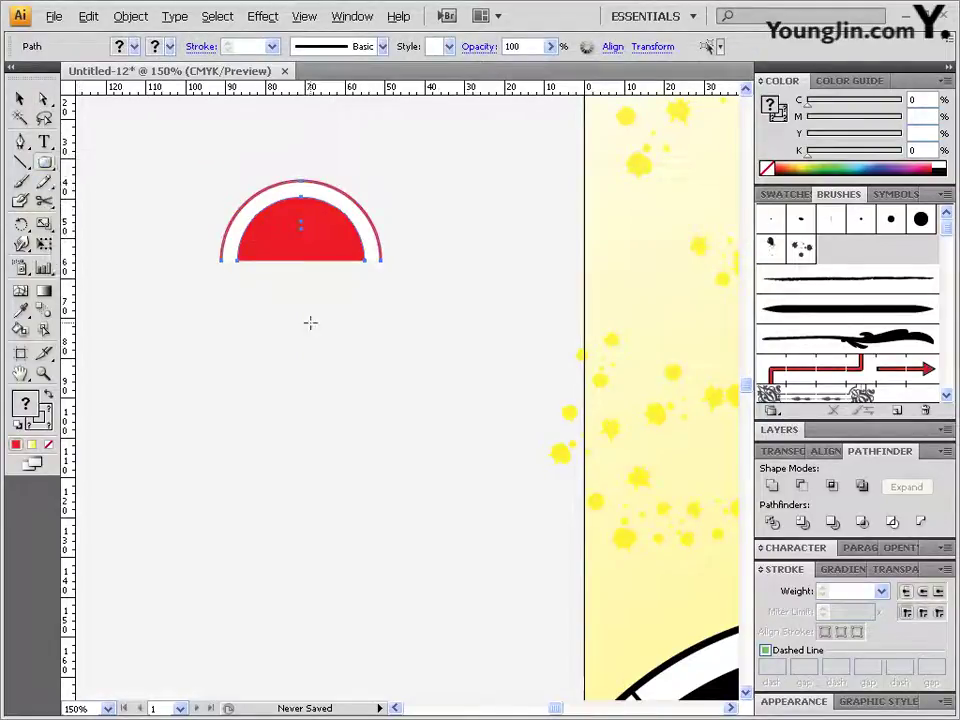
pyautogui.click(170, 275)
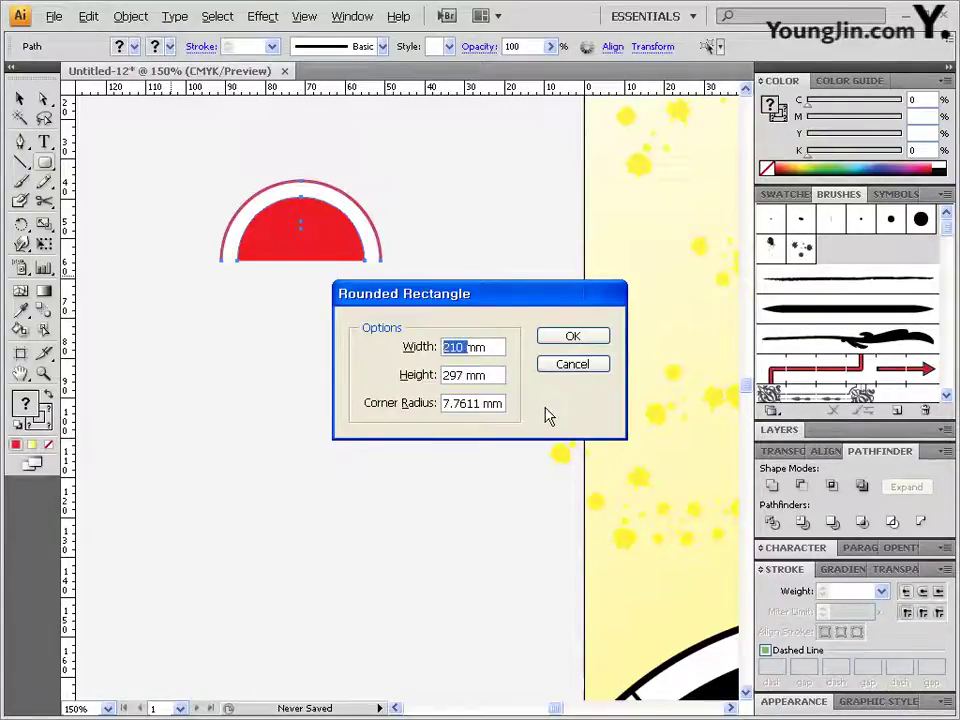
pyautogui.write('54')
pyautogui.press('Tab')
pyautogui.write('9')
pyautogui.press('Tab')
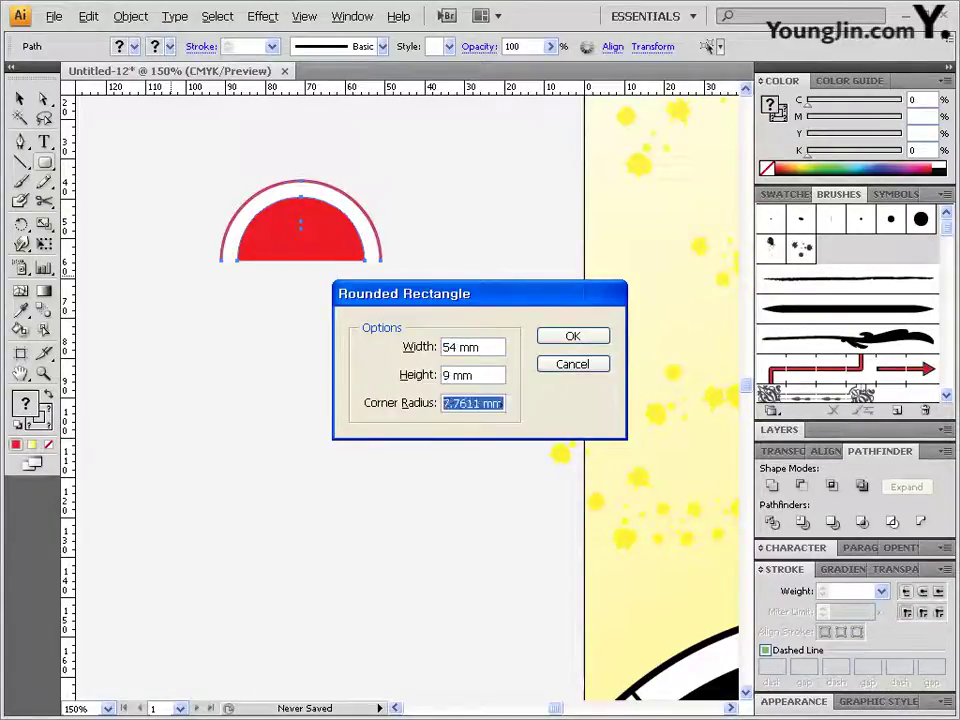
pyautogui.write('3')
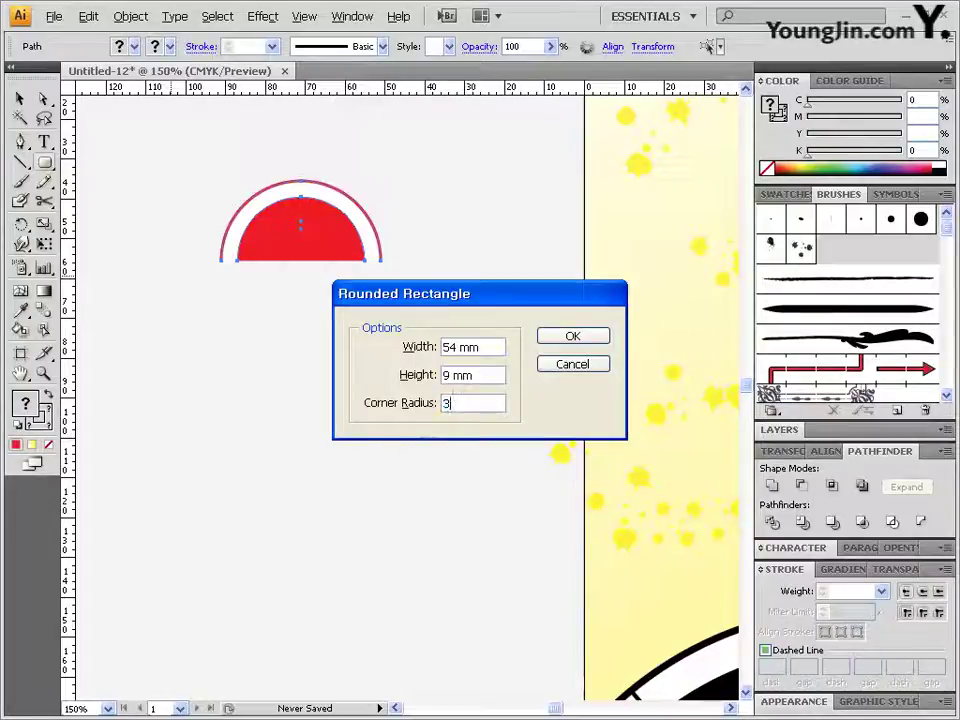
pyautogui.click(596, 336)
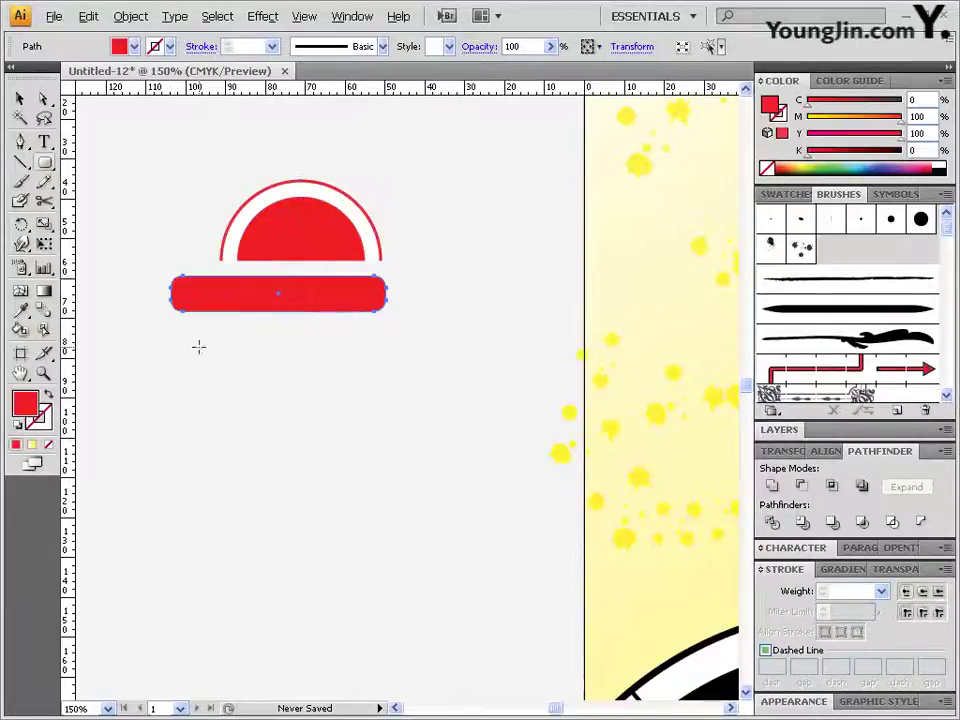
# Give the rounded rectangle a white fill and a 2 pt red stroke
pyautogui.hotkey('shift', 'x')
pyautogui.click(47, 418)
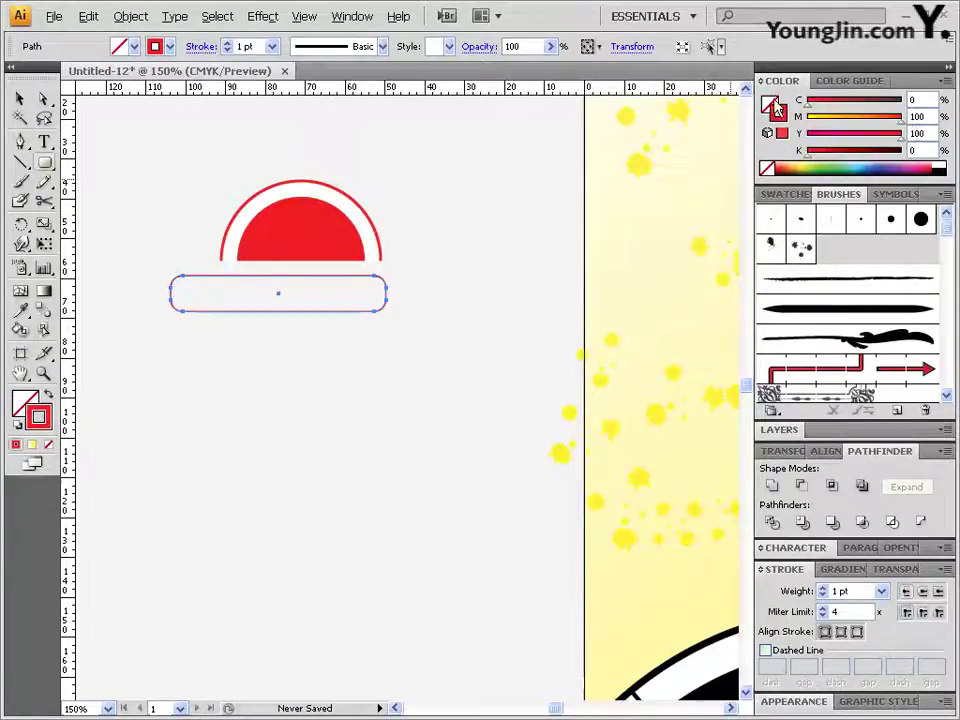
pyautogui.click(776, 106)
pyautogui.click(944, 156)
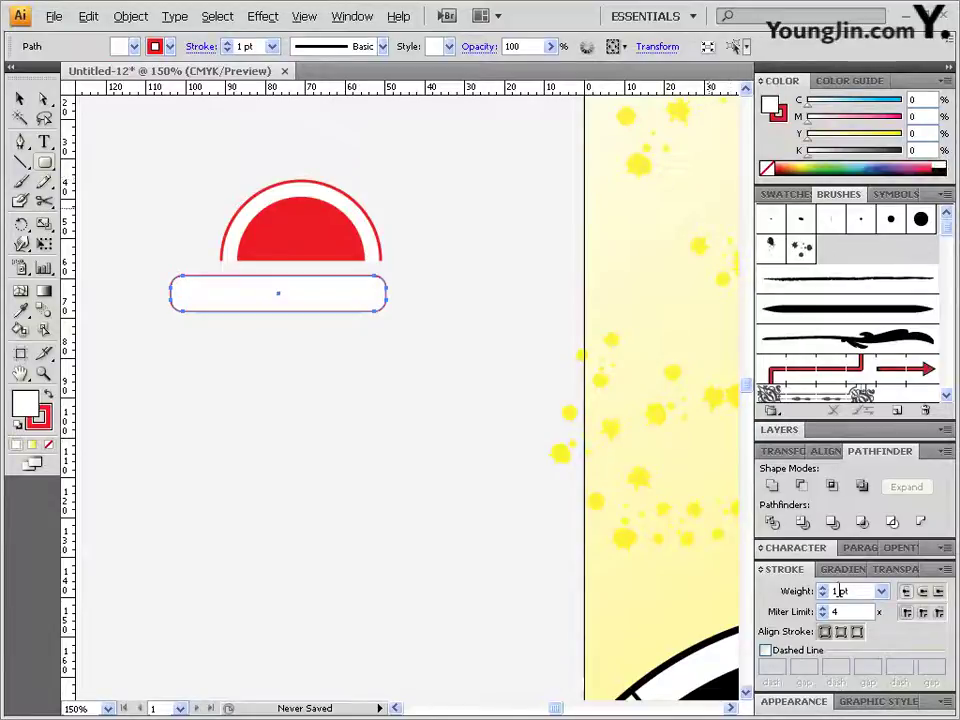
pyautogui.click(840, 591)
pyautogui.write('2')
pyautogui.press('Return')
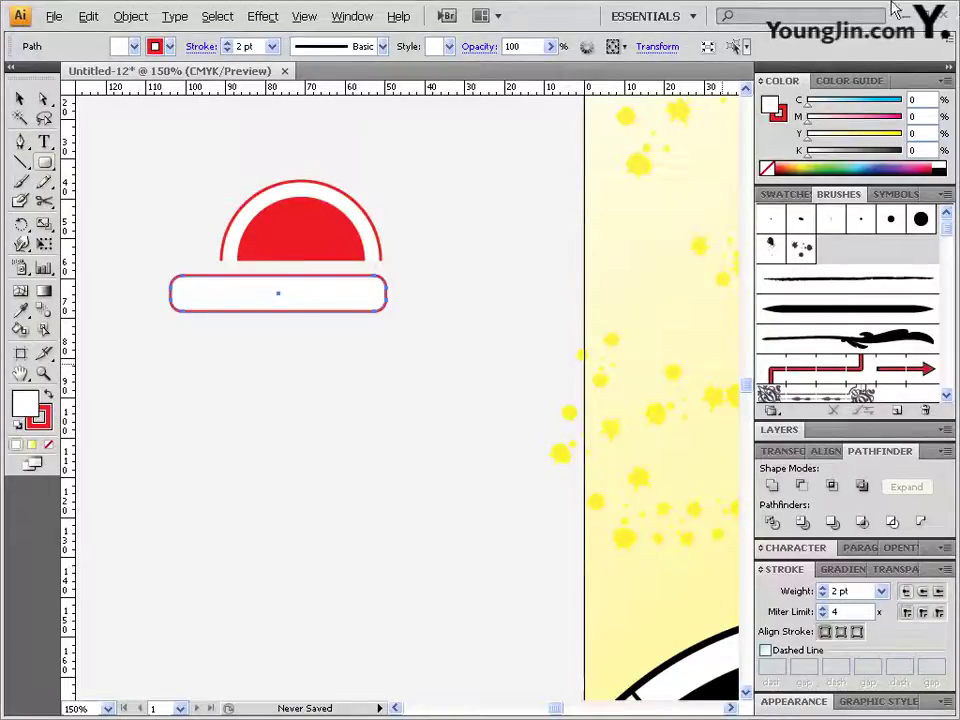
# Move the rounded rectangle against the half circles' flat base, align all three shapes to their horizontal centre, and deselect them
pyautogui.press('a')
pyautogui.moveTo(325, 298); pyautogui.dragTo(338, 289)
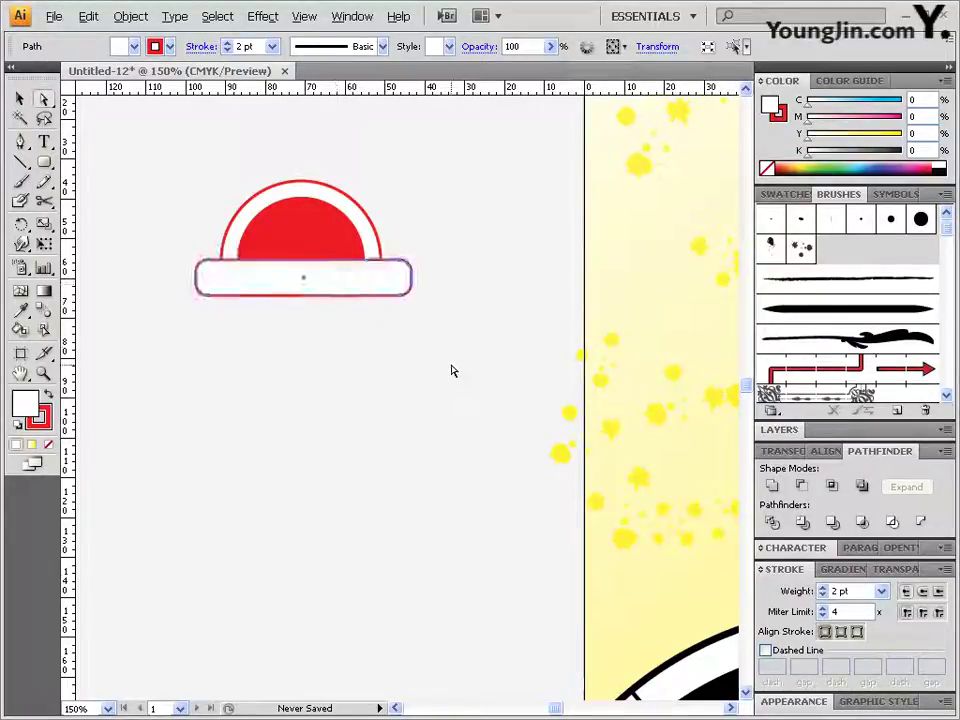
pyautogui.moveTo(452, 354); pyautogui.dragTo(178, 170)
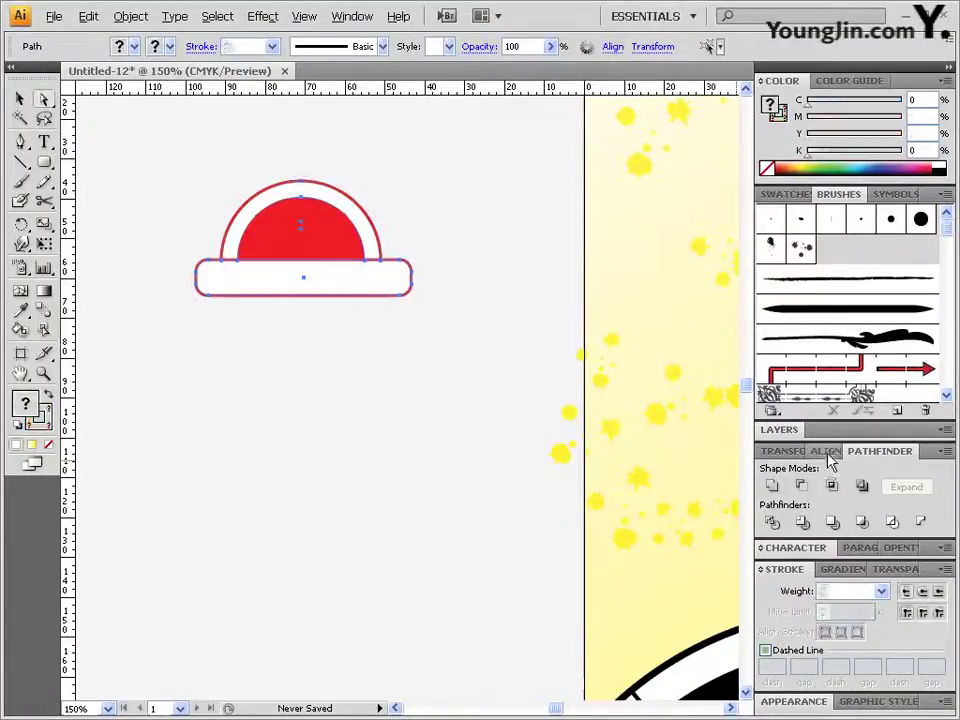
pyautogui.hotkey('shift', 'F7')
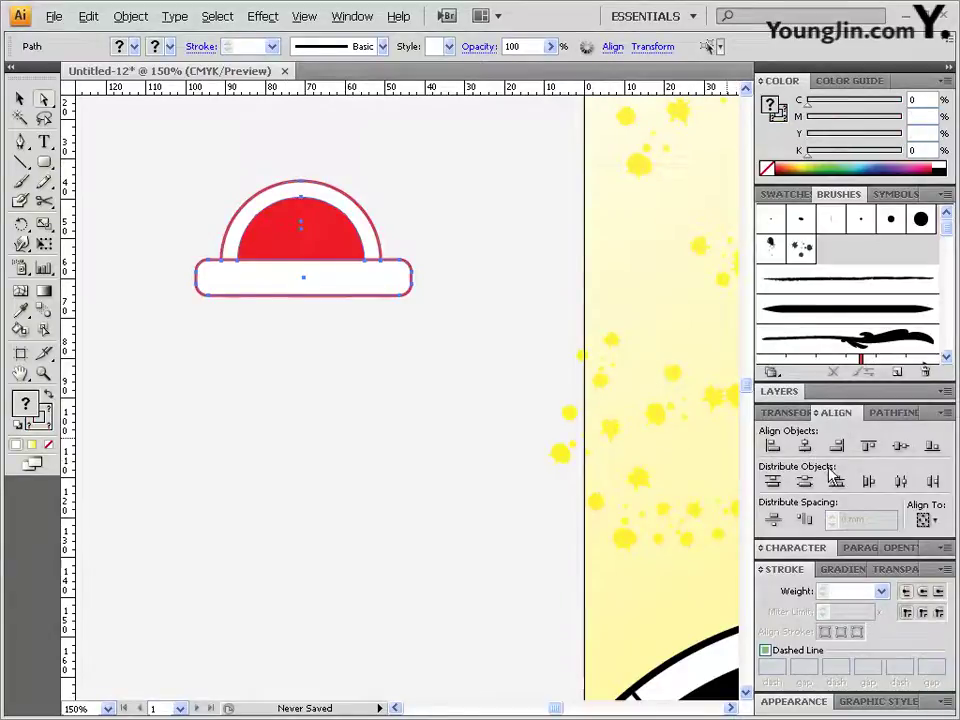
pyautogui.press('Left')
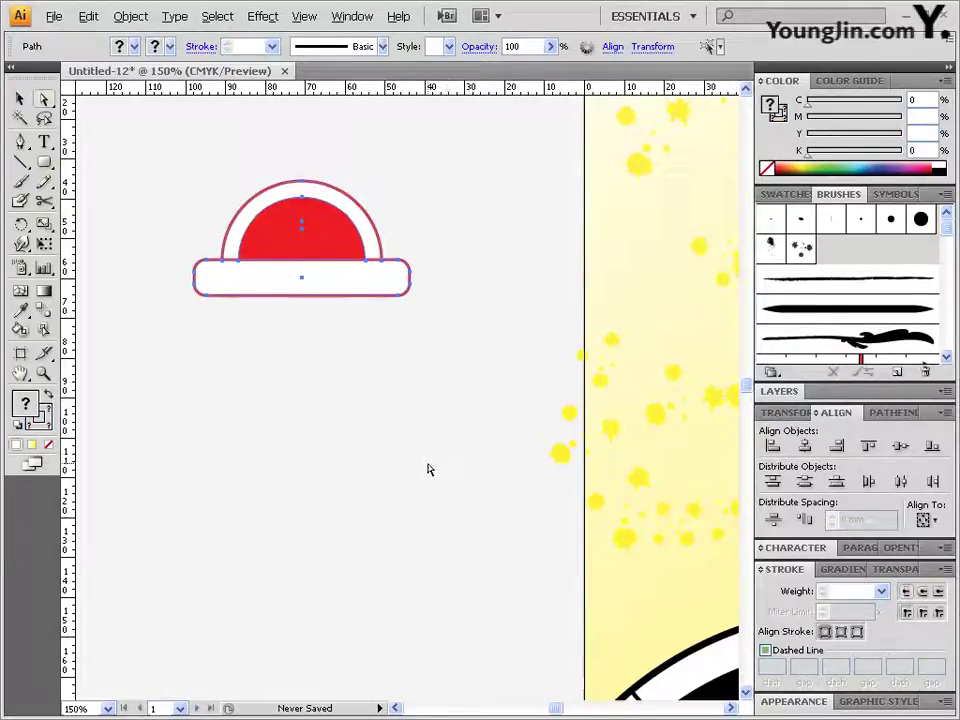
pyautogui.click(463, 258)
pyautogui.press('v')
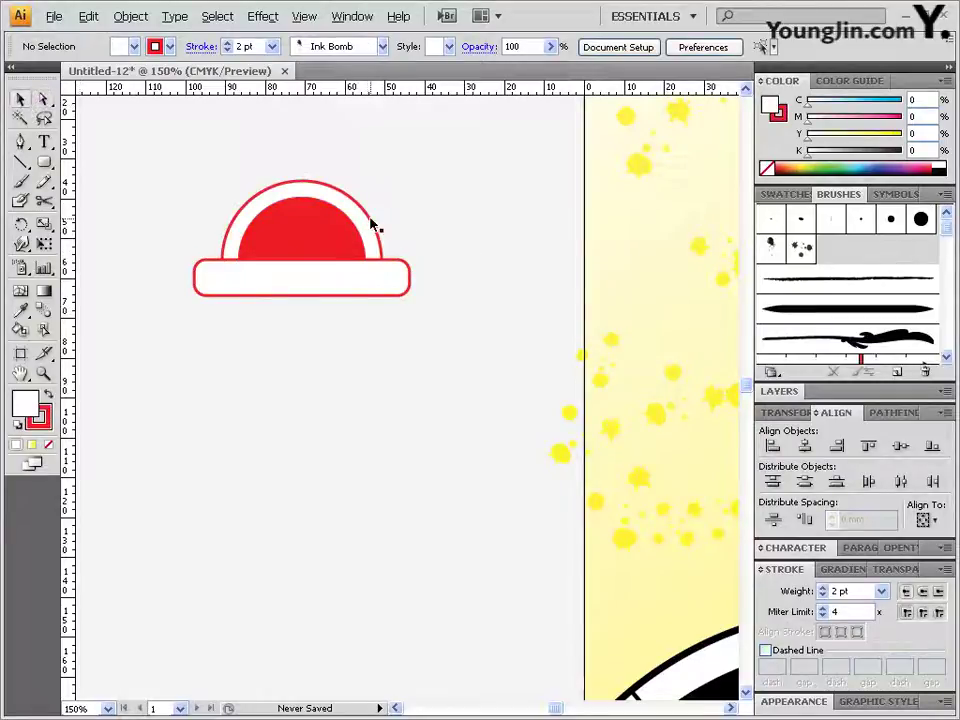
# Unite the outer white half circle with the rounded bar into one shape and send it to the back
pyautogui.click(372, 225)
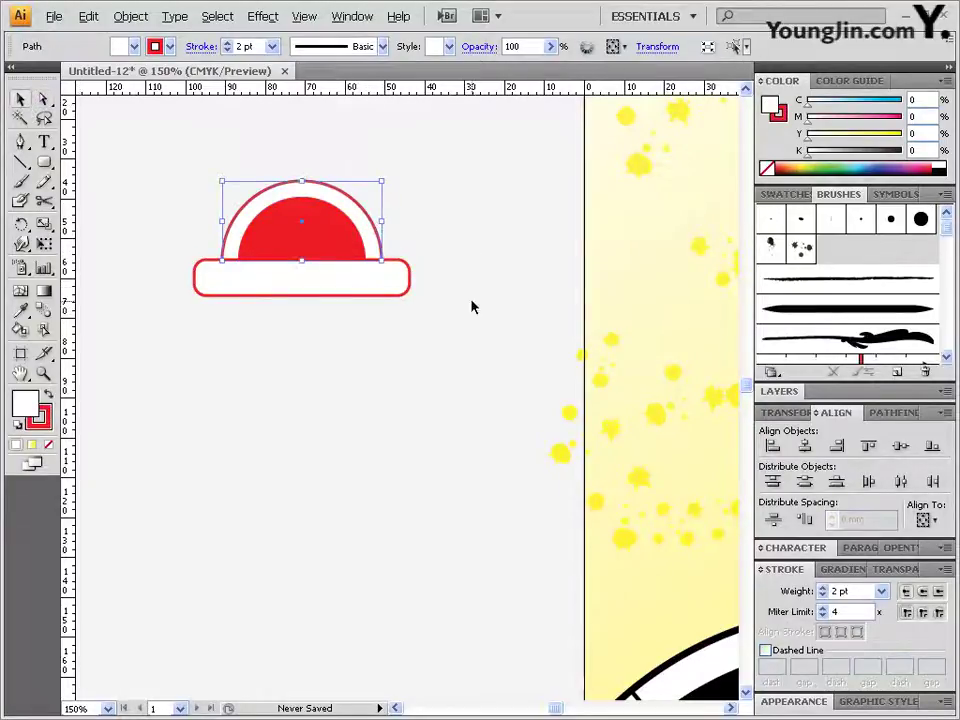
pyautogui.keyDown('shift'); pyautogui.click(401, 284); pyautogui.keyUp('shift')
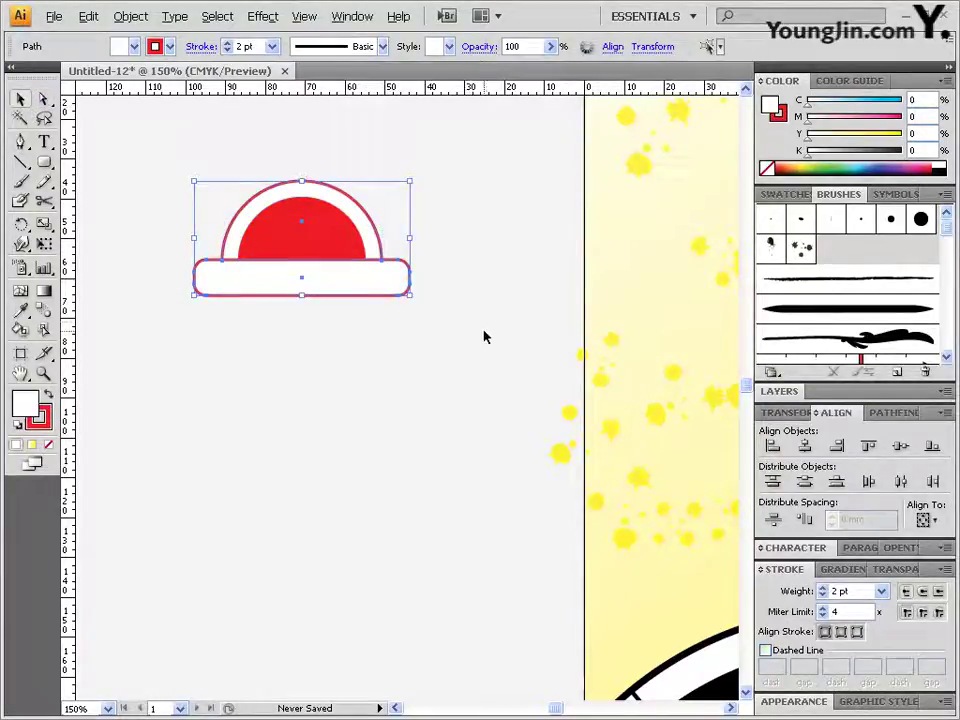
pyautogui.click(893, 412)
pyautogui.click(771, 486)
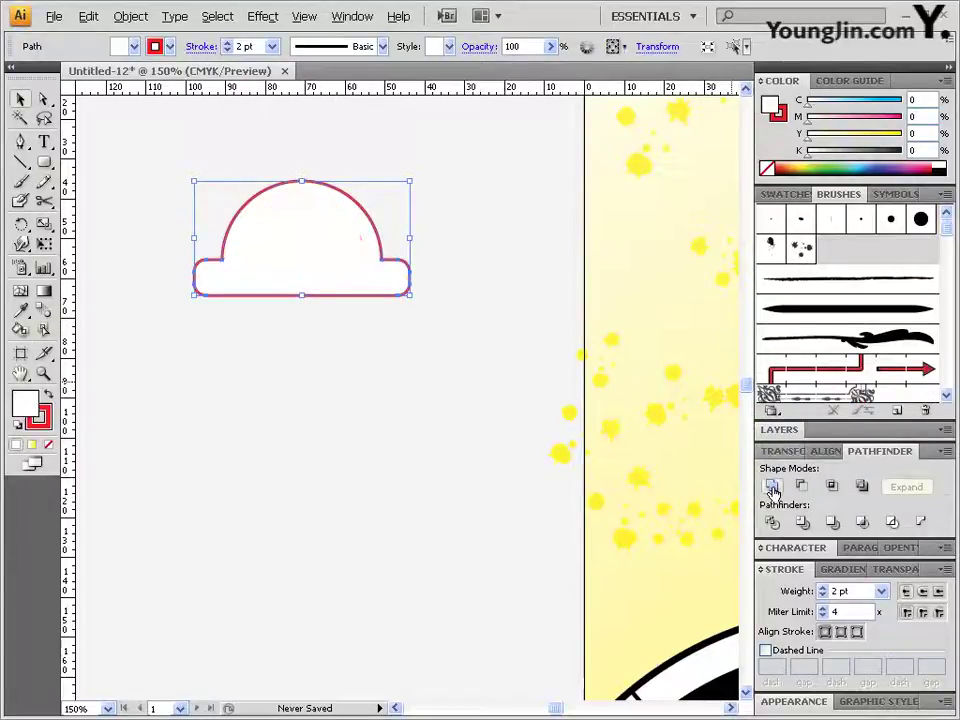
pyautogui.click(124, 22)
pyautogui.moveTo(245, 58)
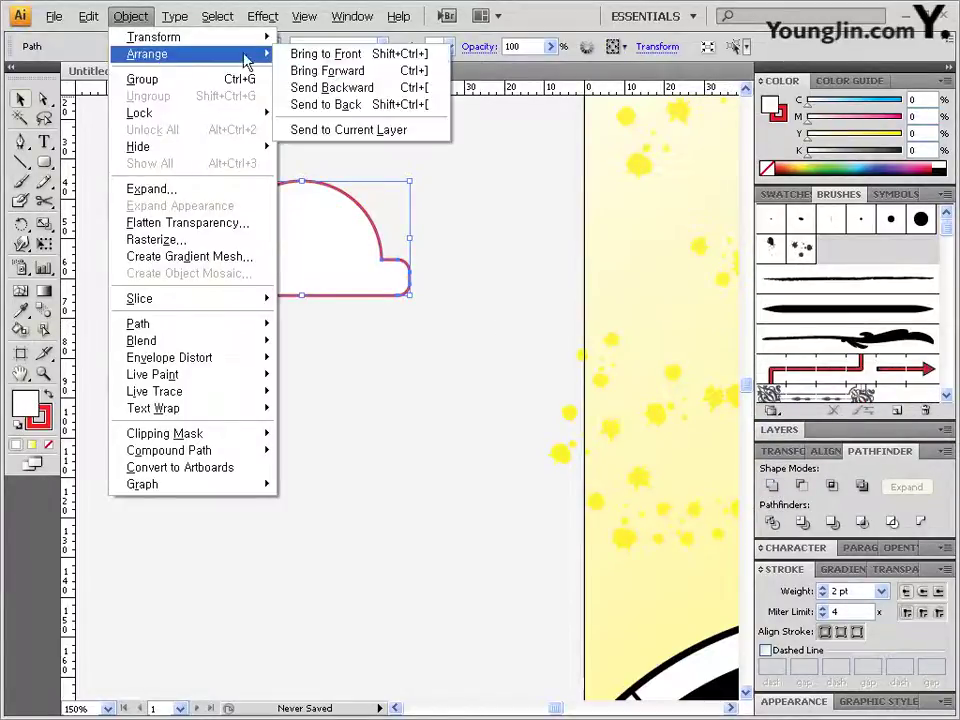
pyautogui.click(330, 105)
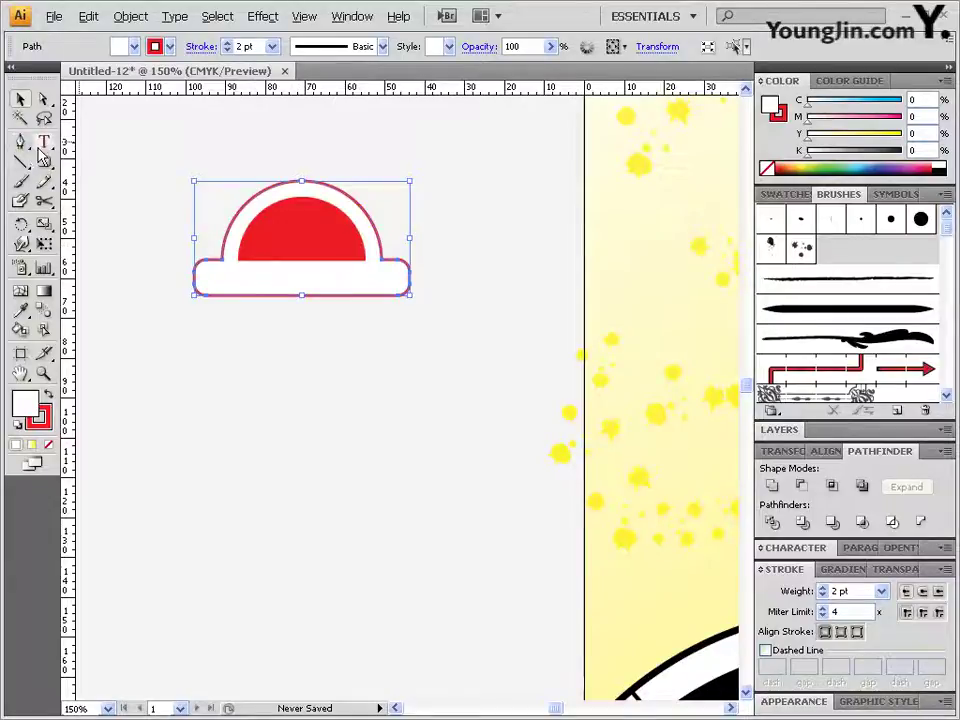
# Draw a circle about 5 mm wide inside the bar's left end with red fill and no stroke, and copy it to the right end
pyautogui.moveTo(43, 158); pyautogui.dragTo(98, 204)
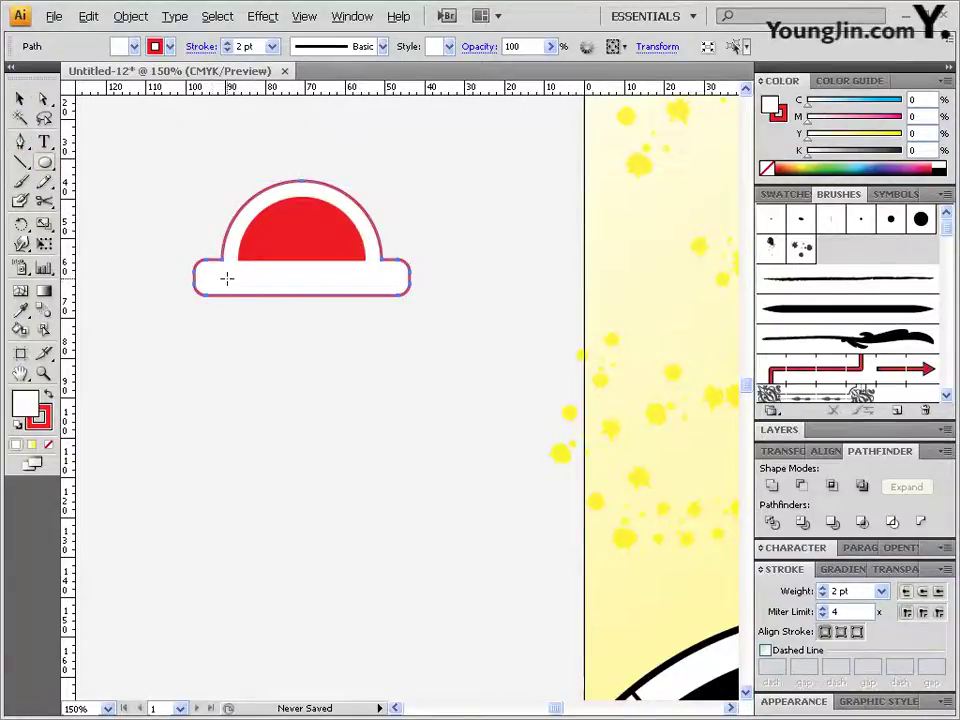
pyautogui.moveTo(224, 278)
pyautogui.mouseDown()
pyautogui.moveTo(234, 274)
pyautogui.moveTo(231, 282)
pyautogui.mouseUp()
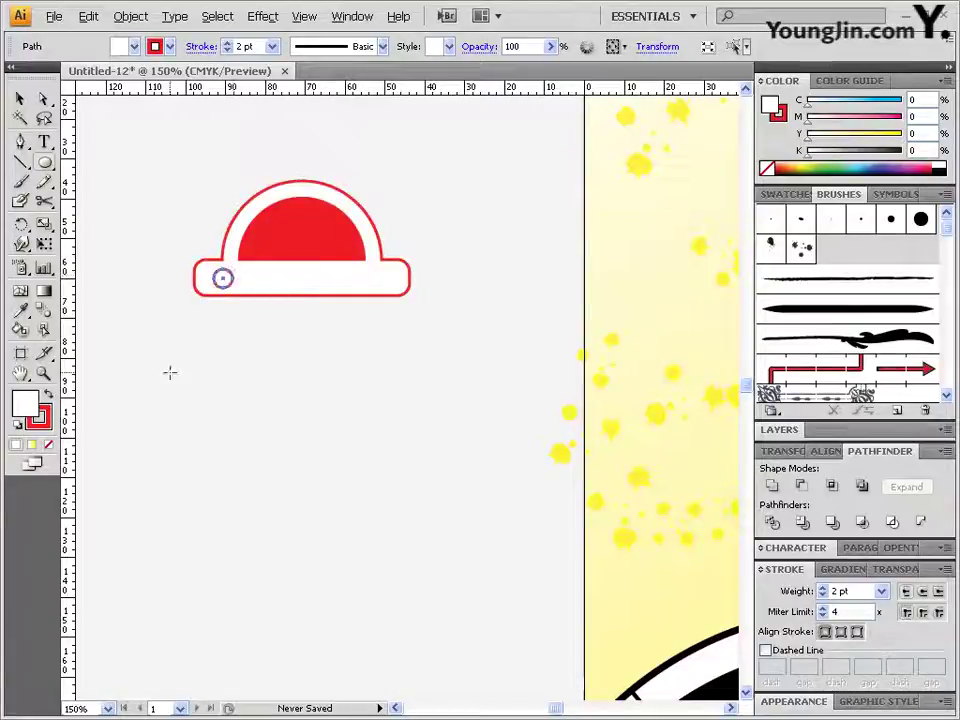
pyautogui.click(49, 399)
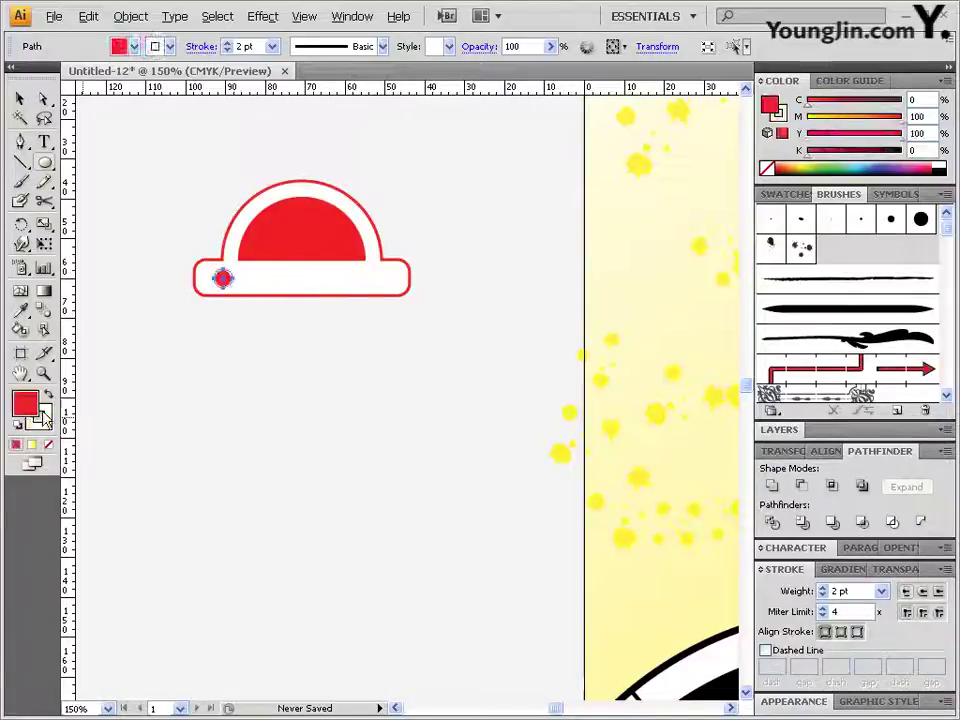
pyautogui.click(51, 447)
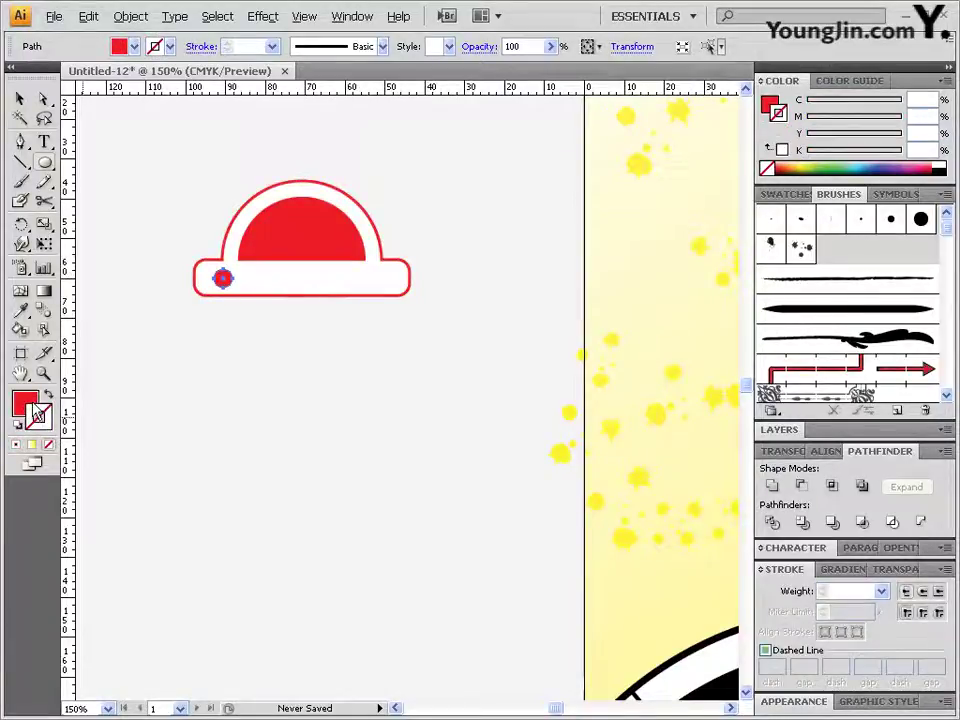
pyautogui.moveTo(43, 99); pyautogui.dragTo(93, 130)
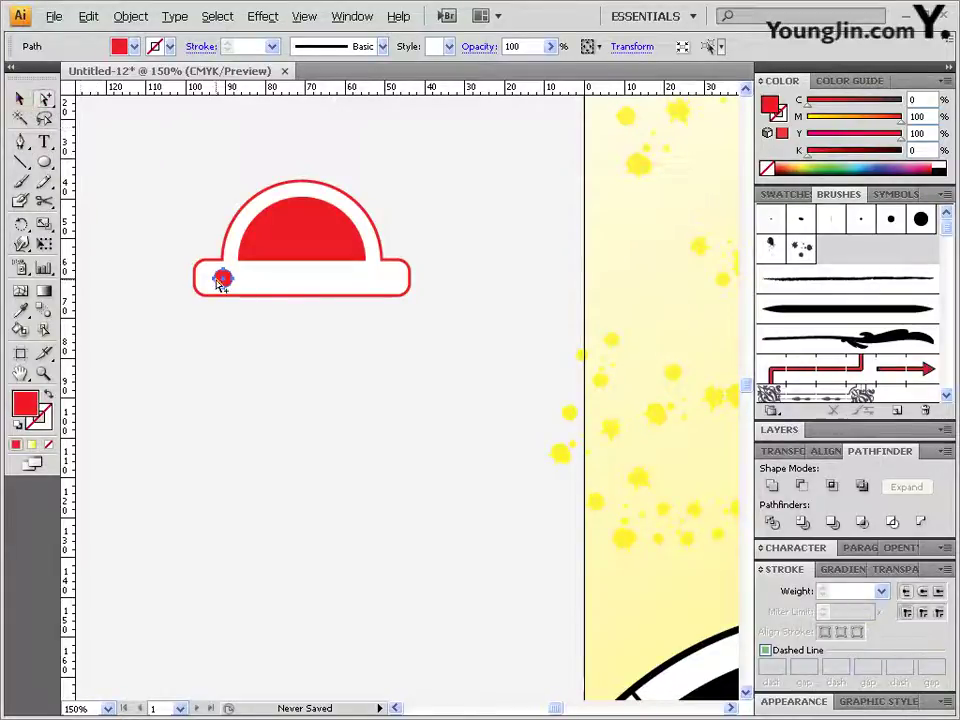
pyautogui.moveTo(222, 279); pyautogui.dragTo(379, 281)
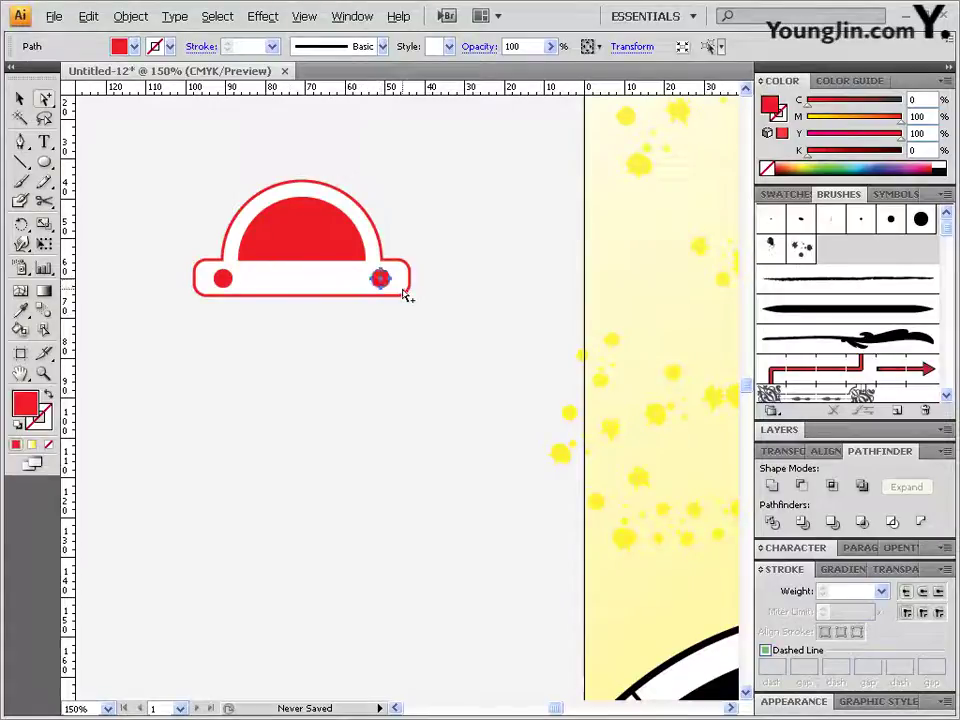
# Copy the small red circle to the top of the dome, send that copy to the back, and deselect it
pyautogui.click(311, 176)
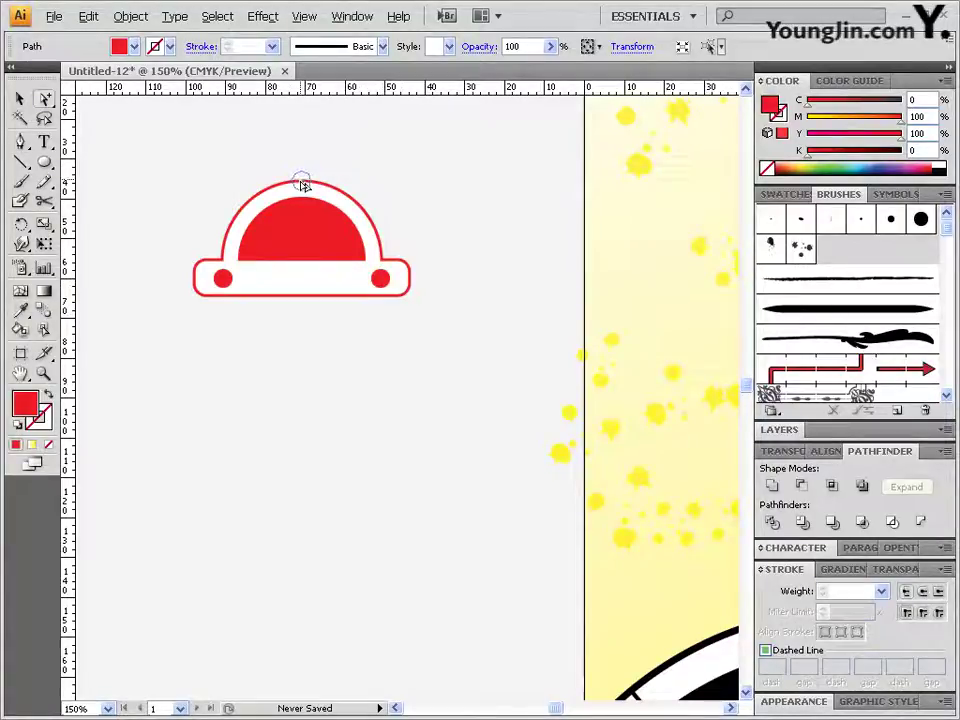
pyautogui.click(302, 182)
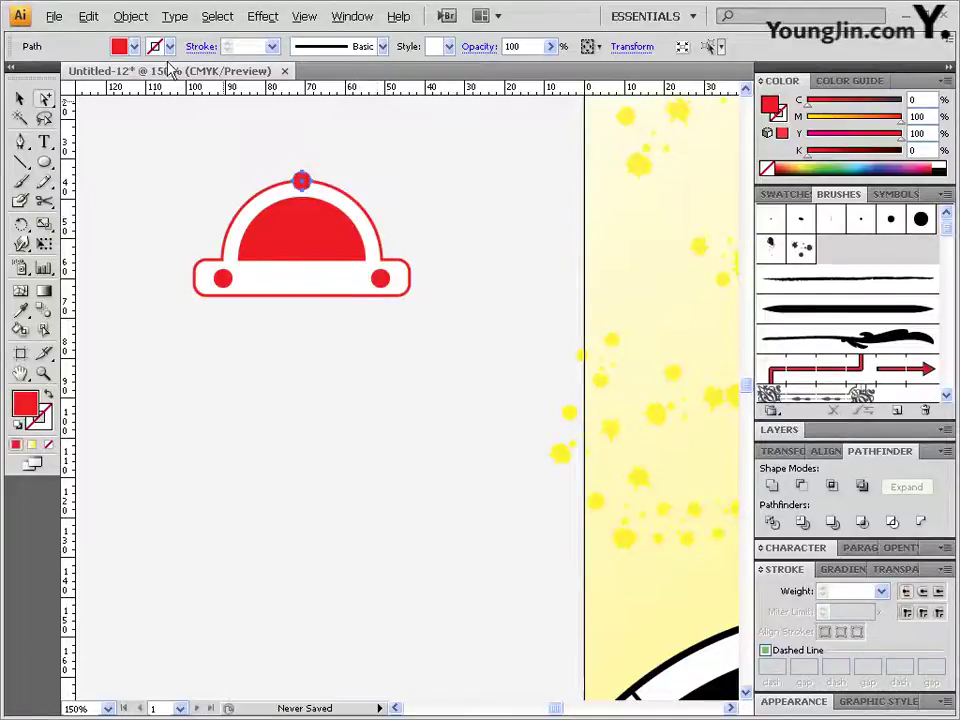
pyautogui.click(131, 17)
pyautogui.moveTo(140, 55)
pyautogui.click(343, 103)
pyautogui.click(445, 237)
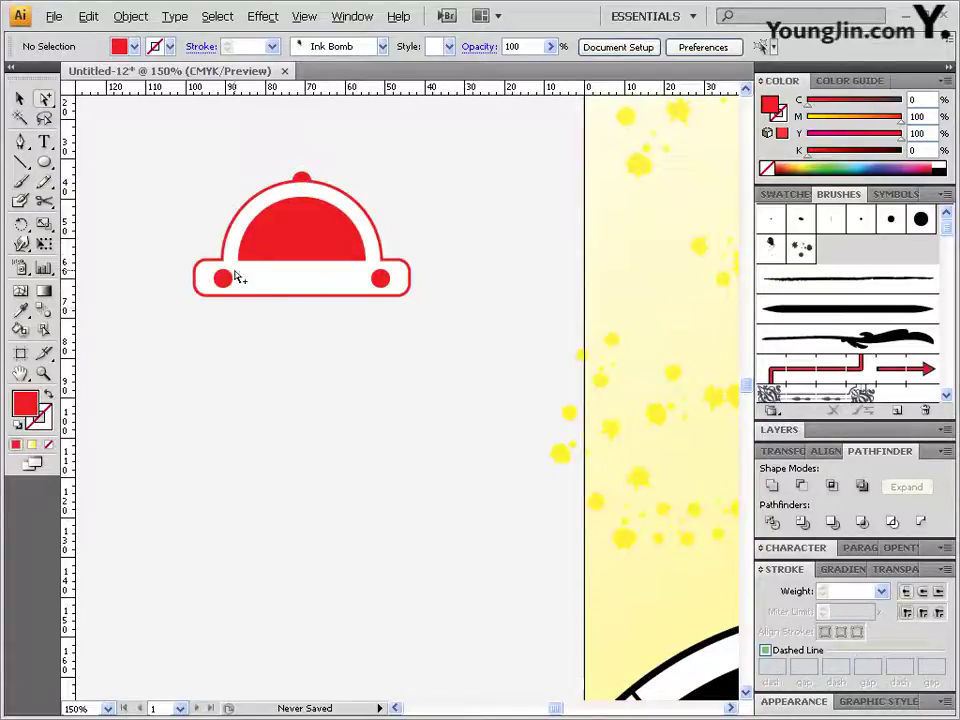
# Create a rounded rectangle 8 mm wide and 12 mm high with a 2 mm corner radius below the bar's left end
pyautogui.moveTo(44, 162); pyautogui.dragTo(110, 183)
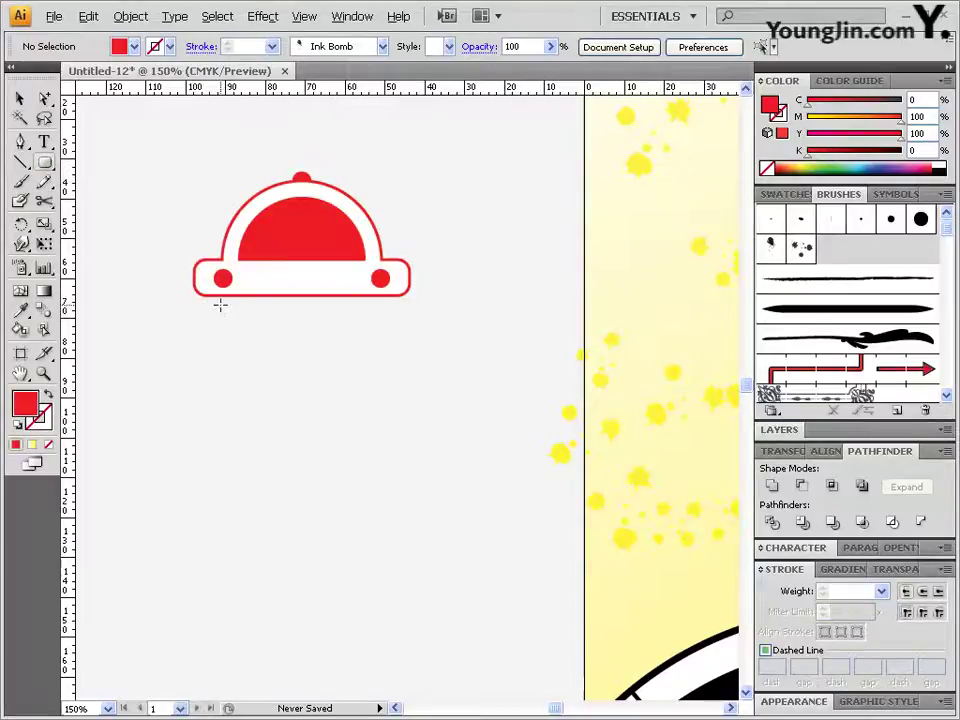
pyautogui.click(220, 306)
pyautogui.doubleClick(452, 347)
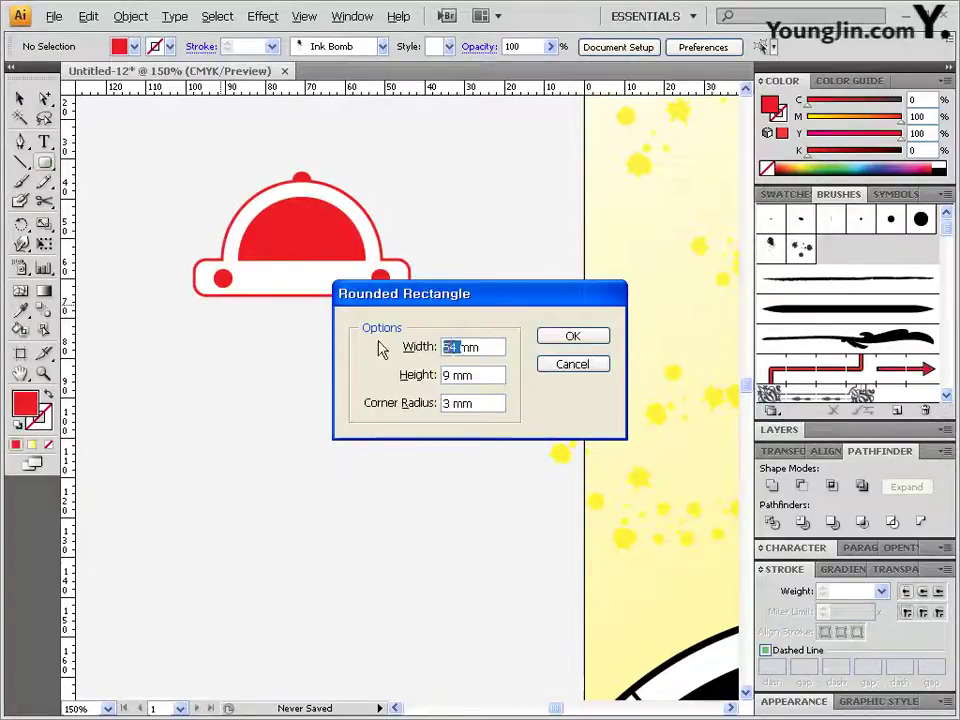
pyautogui.write('8')
pyautogui.doubleClick(452, 374)
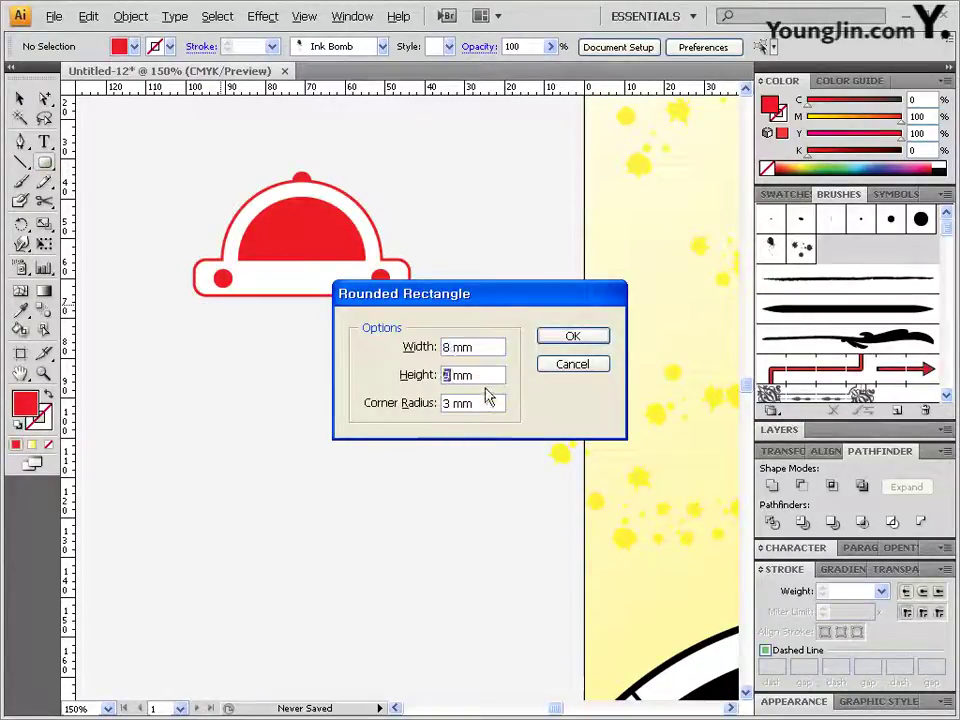
pyautogui.write('12')
pyautogui.doubleClick(447, 403)
pyautogui.write('2')
pyautogui.click(570, 337)
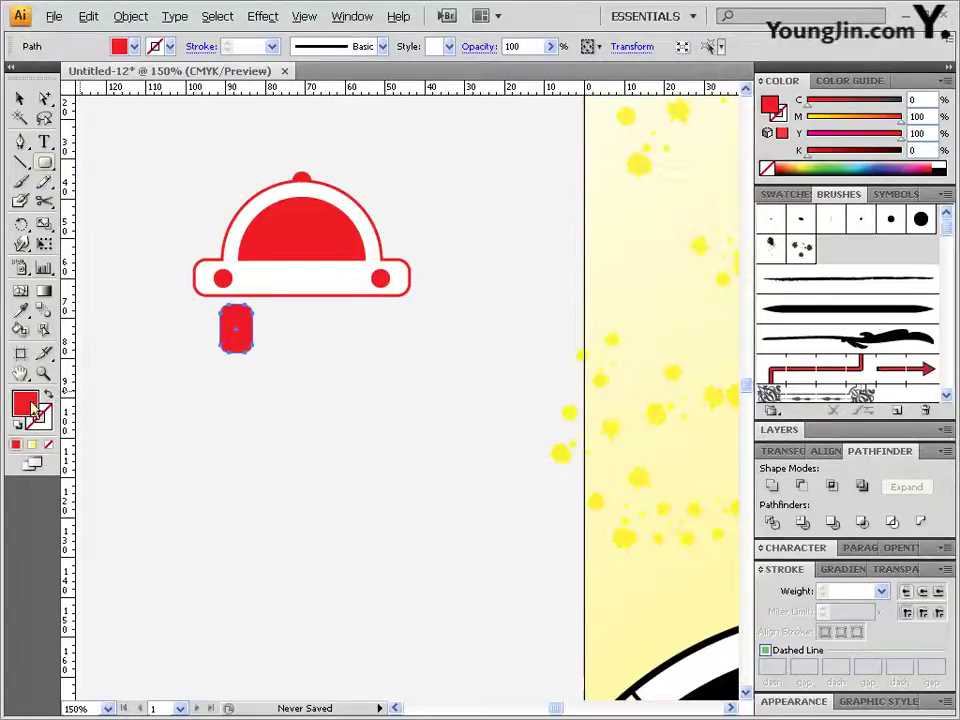
# Give the small rounded rectangle a white fill and a 2 pt red stroke
pyautogui.hotkey('shift', 'x')
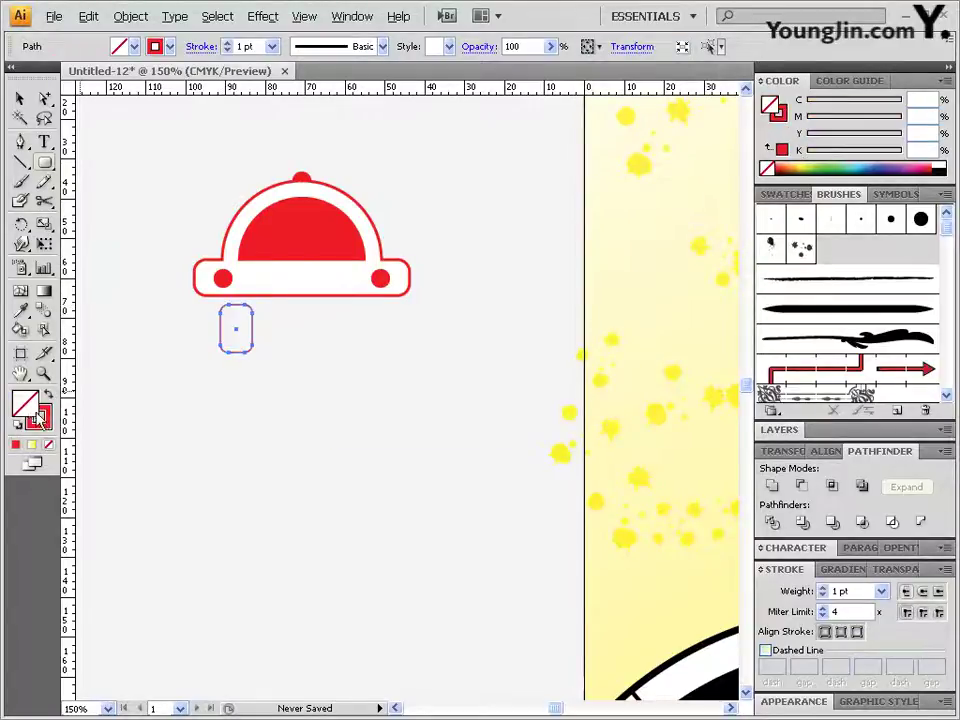
pyautogui.click(940, 168)
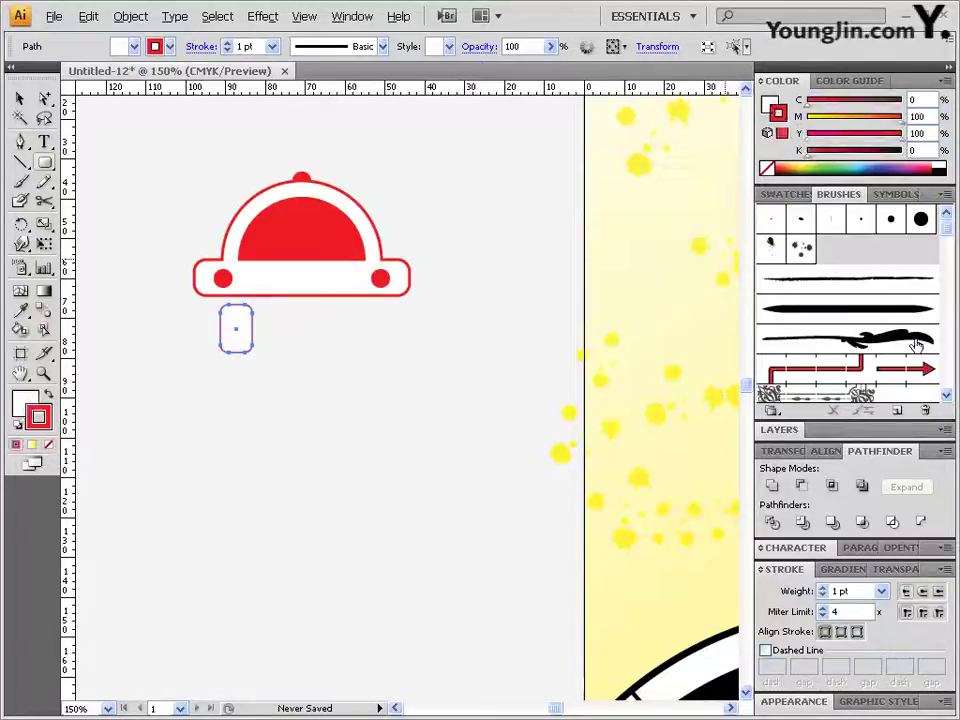
pyautogui.click(845, 591)
pyautogui.write('2')
pyautogui.press('Return')
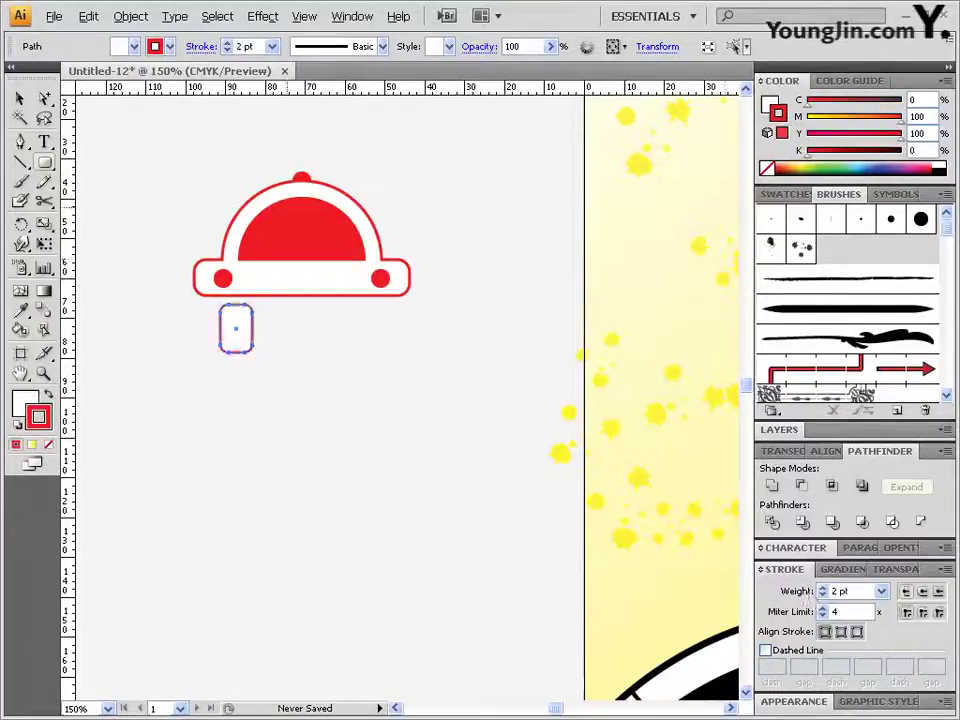
# Place the small rounded rectangle behind the bar's lower left edge as a wheel and copy it horizontally to the right side
pyautogui.click(44, 98)
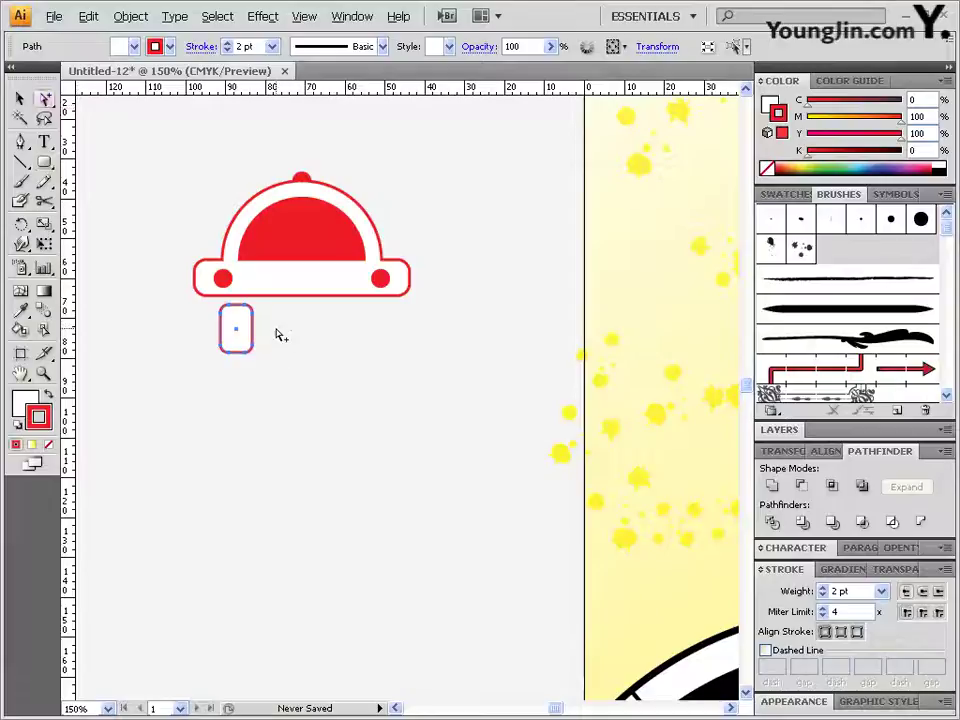
pyautogui.moveTo(238, 332); pyautogui.dragTo(245, 305)
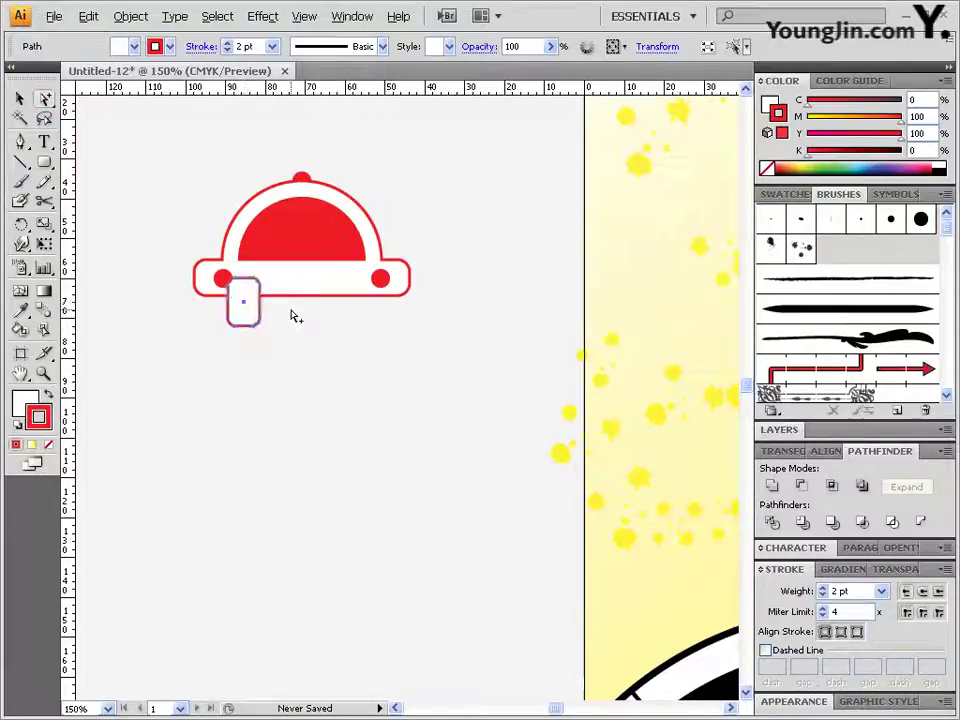
pyautogui.click(132, 17)
pyautogui.moveTo(182, 66)
pyautogui.click(352, 105)
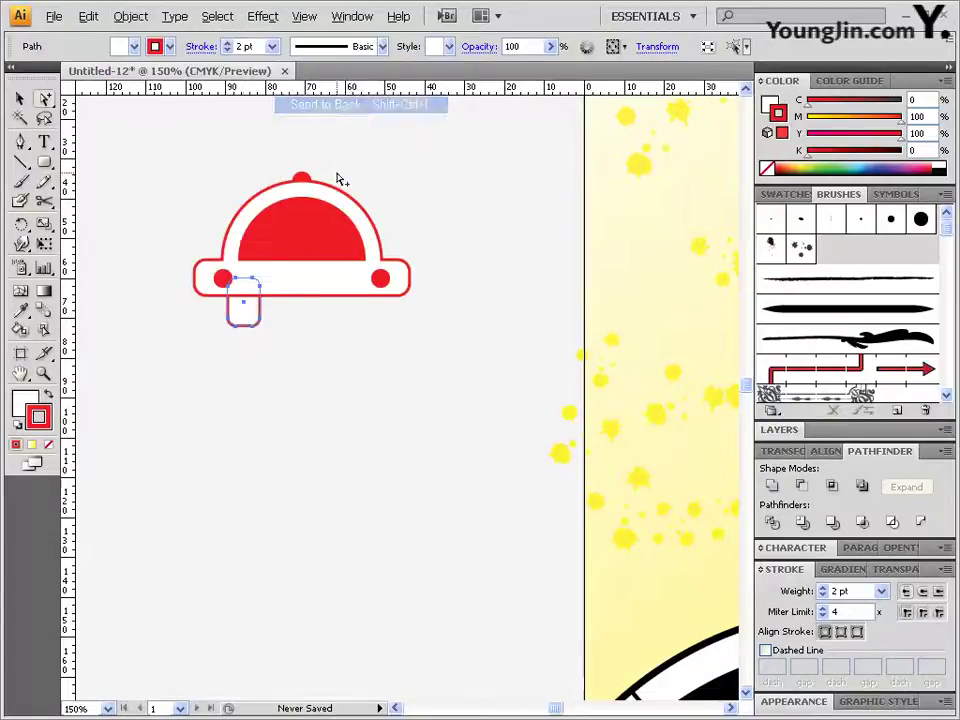
pyautogui.moveTo(243, 316); pyautogui.dragTo(363, 318)
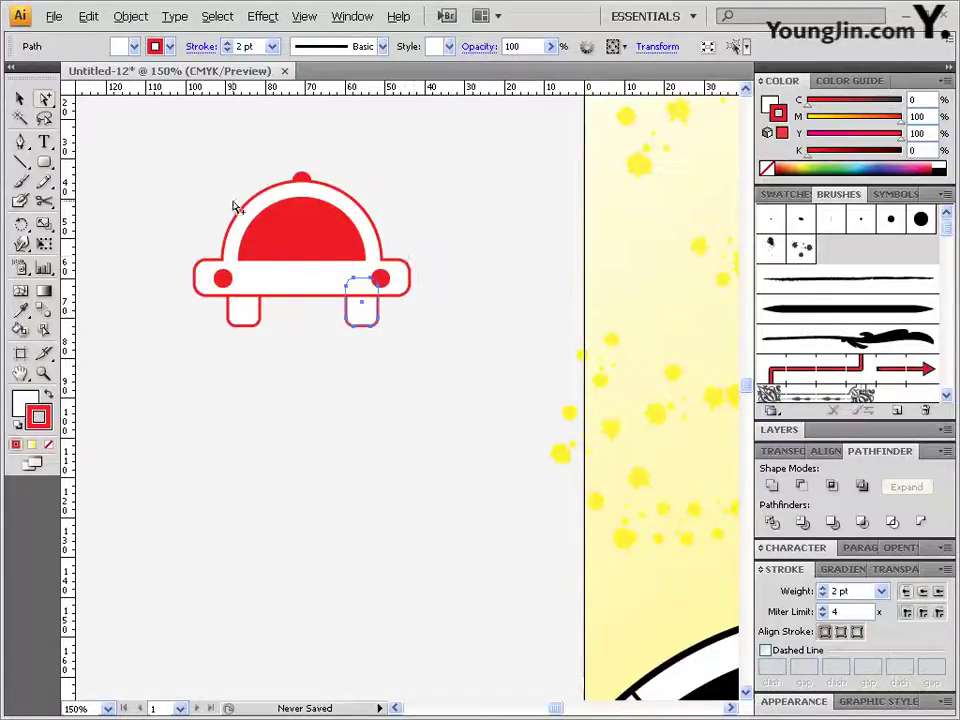
# Draw a diagonal line about 50 mm long sloping down to the right across the dome and outline its stroke
pyautogui.click(20, 162)
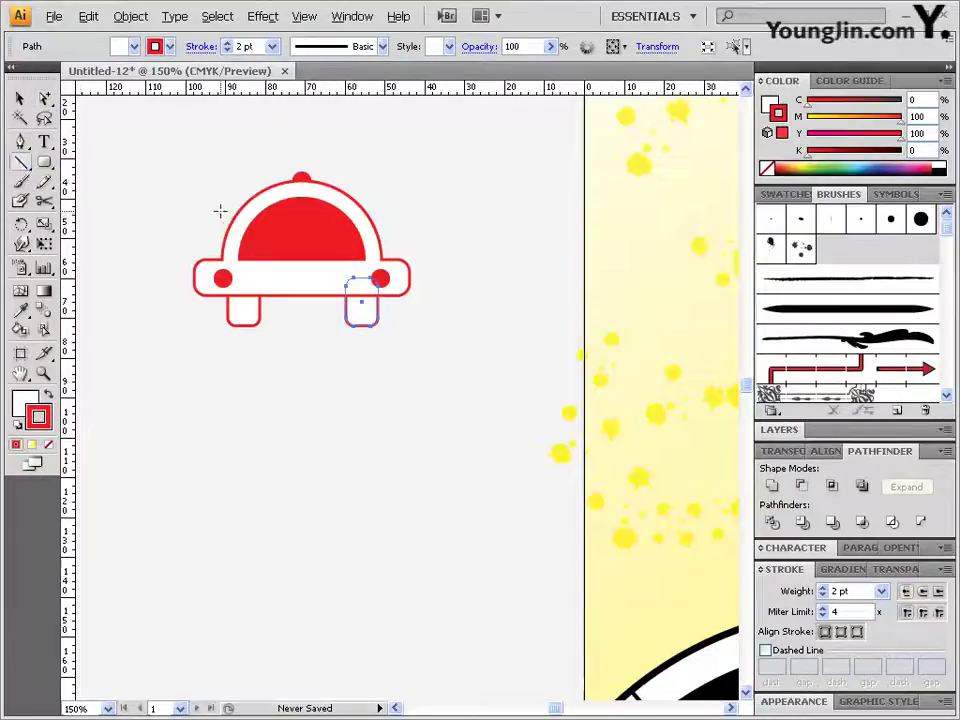
pyautogui.moveTo(219, 211)
pyautogui.mouseDown()
pyautogui.moveTo(424, 259)
pyautogui.moveTo(414, 259)
pyautogui.mouseUp()
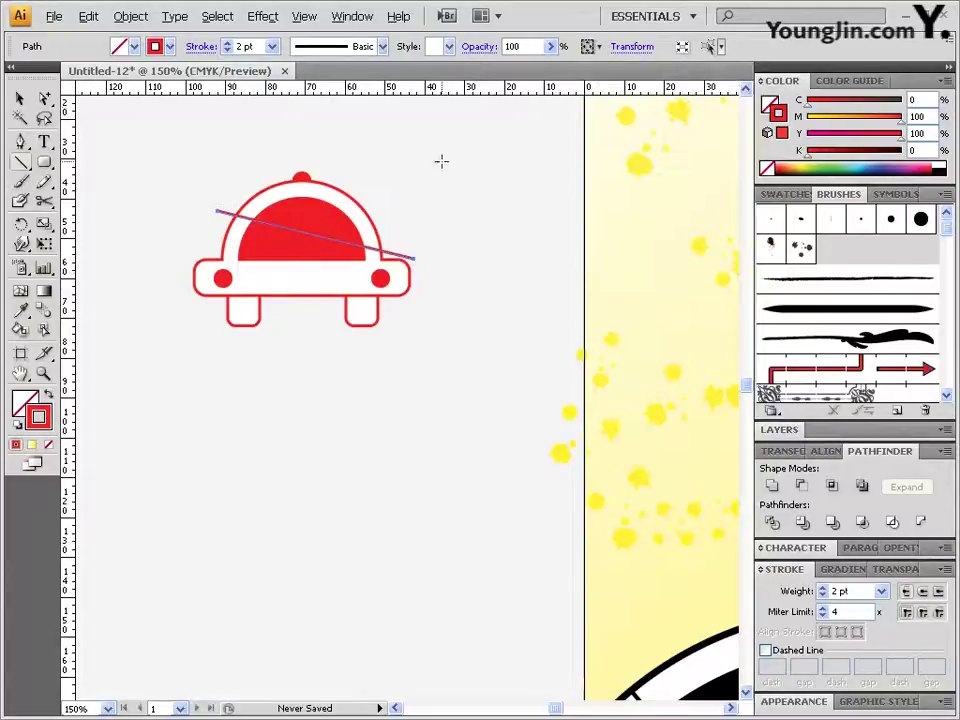
pyautogui.click(130, 16)
pyautogui.moveTo(232, 324)
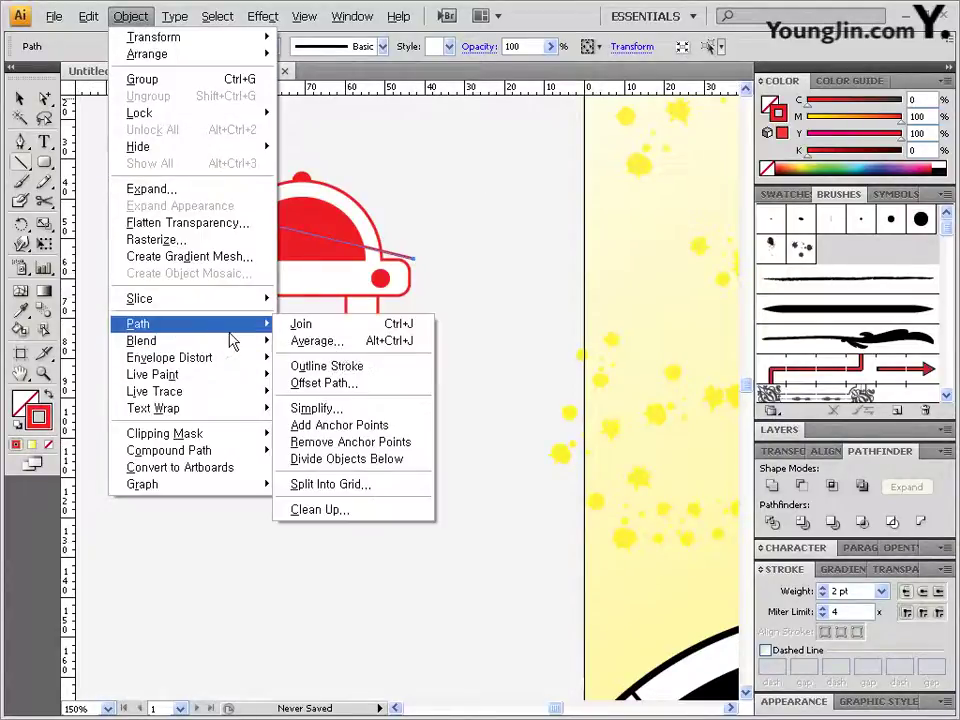
pyautogui.click(341, 366)
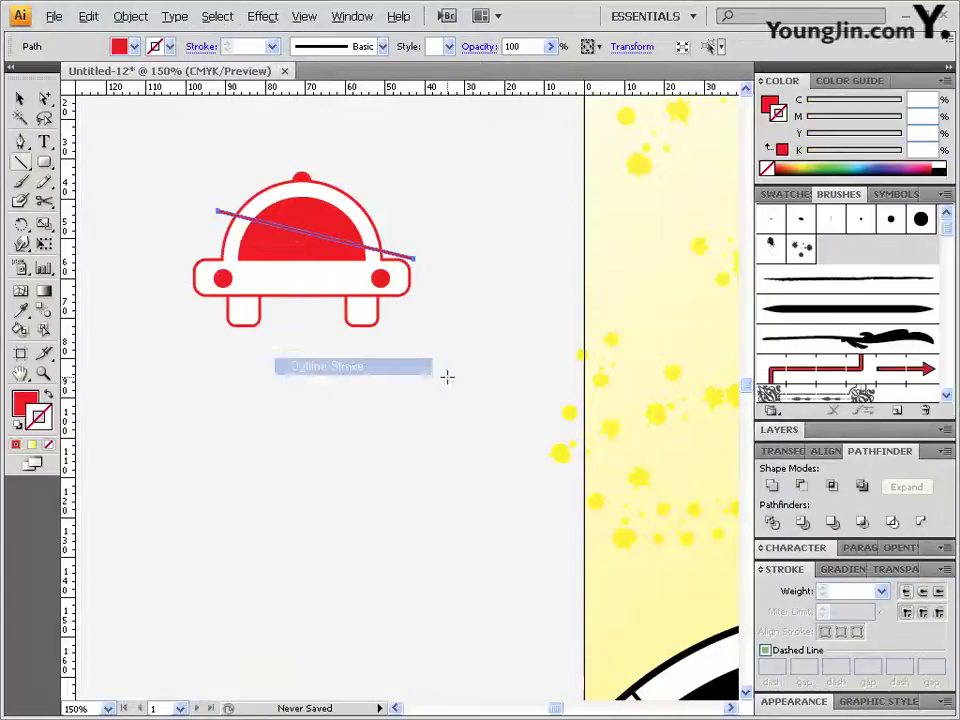
# Subtract the outlined diagonal line from the inner red half circle to split the window
pyautogui.click(44, 98)
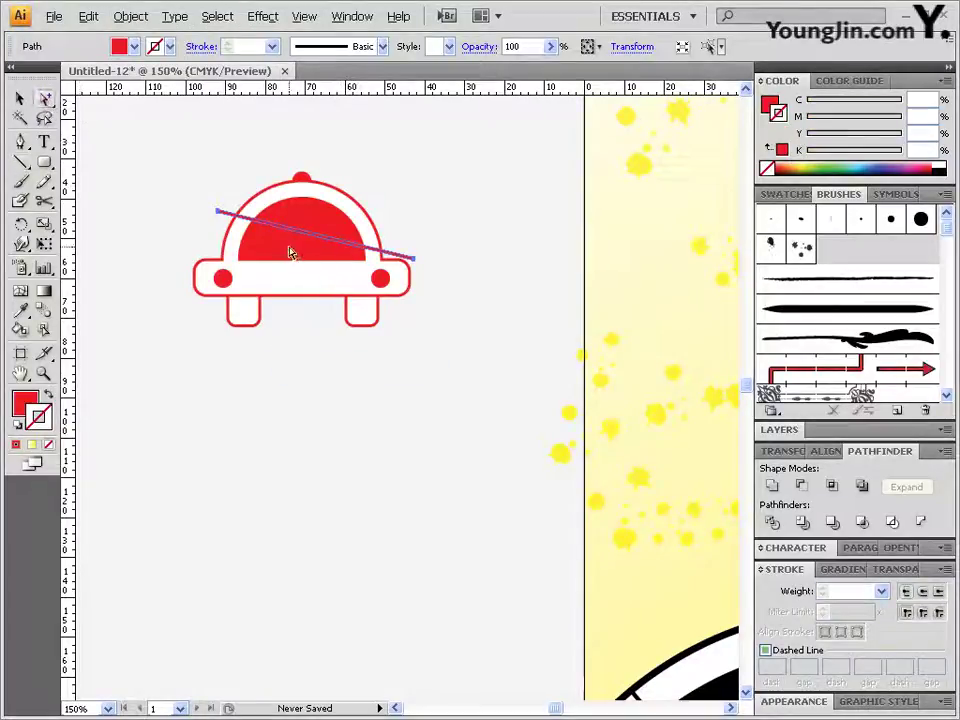
pyautogui.click(295, 252)
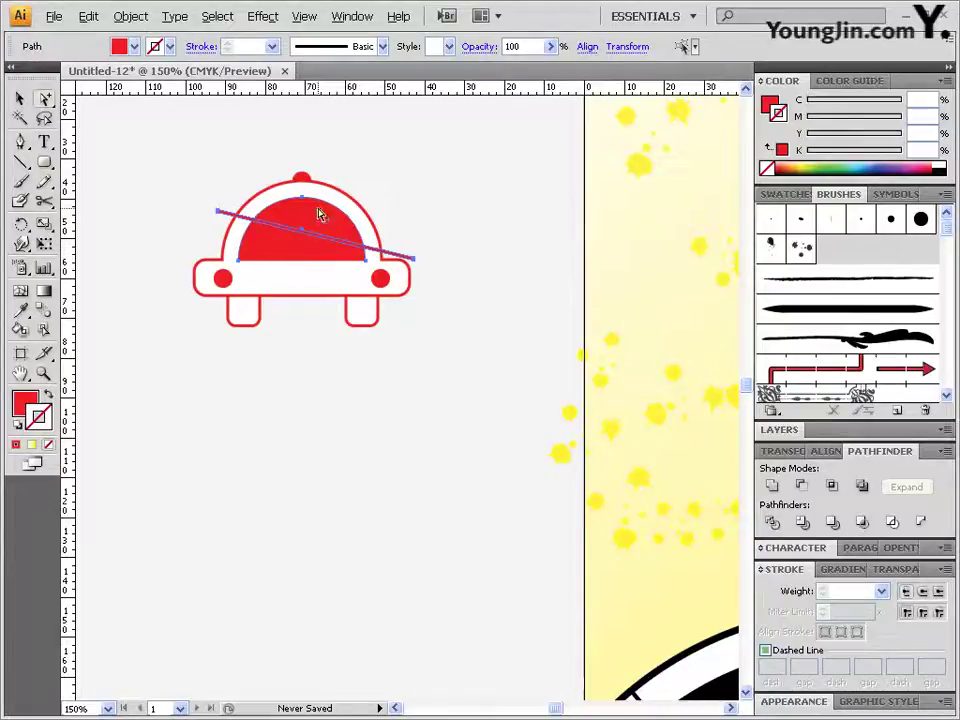
pyautogui.click(800, 487)
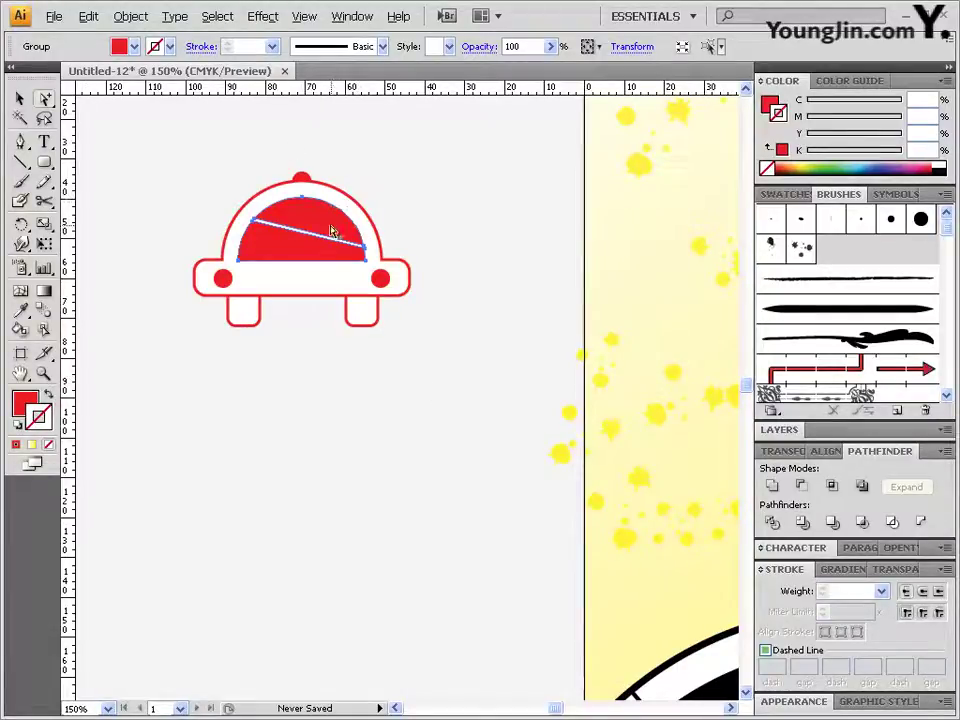
# Draw three solid red tapered spikes fanning out above the car's roof light with the Pen tool
pyautogui.scroll(2, 333, 232)
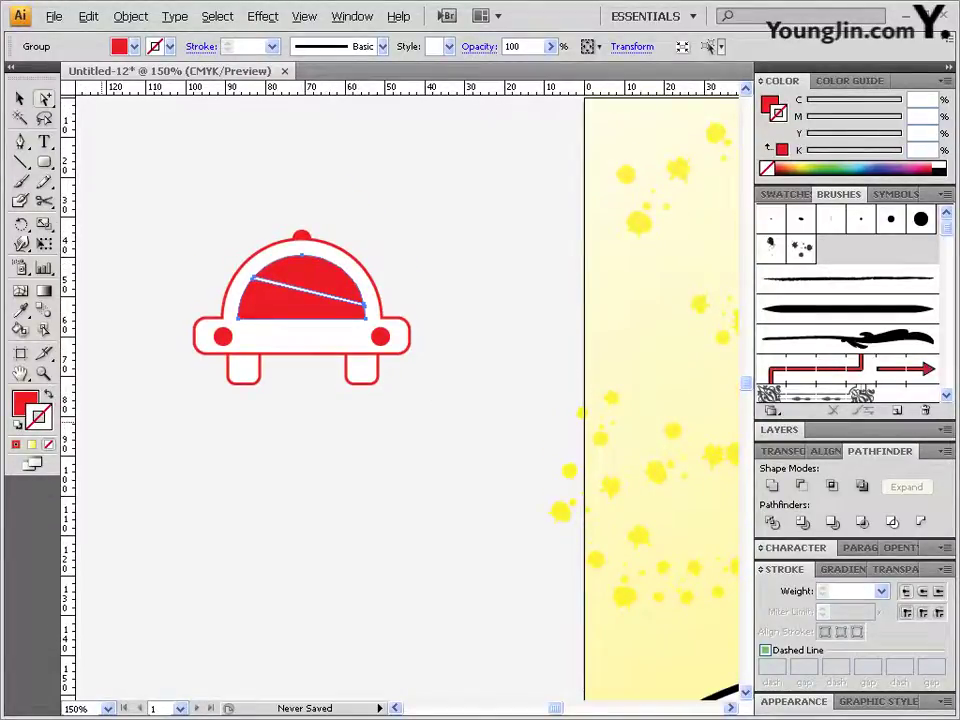
pyautogui.hotkey('ctrl', '=')
pyautogui.scroll(-1, 407, 413)
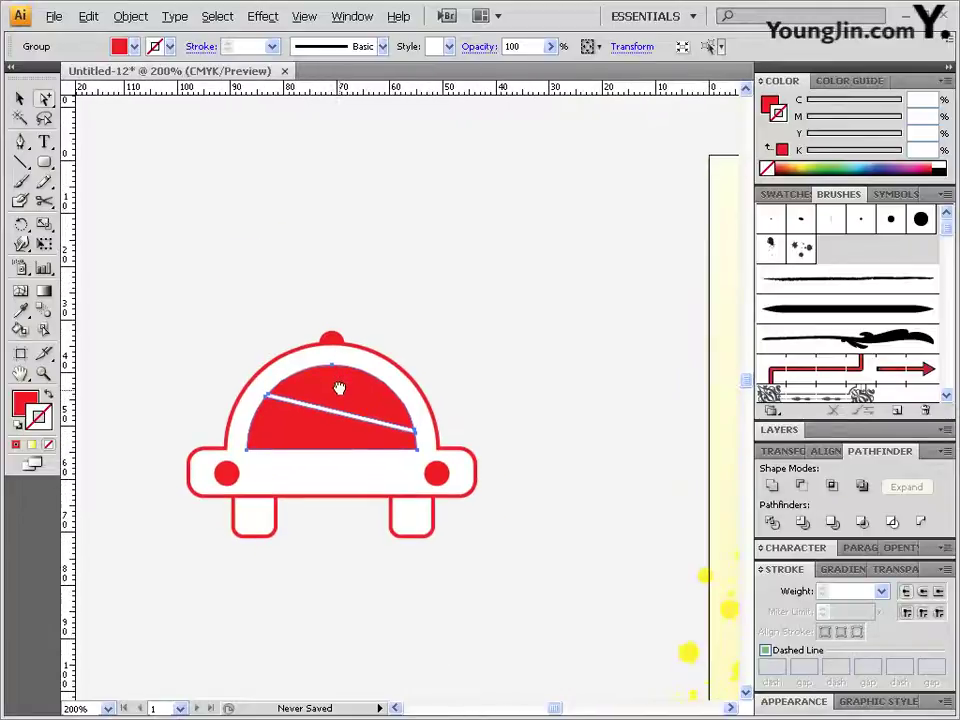
pyautogui.click(19, 143)
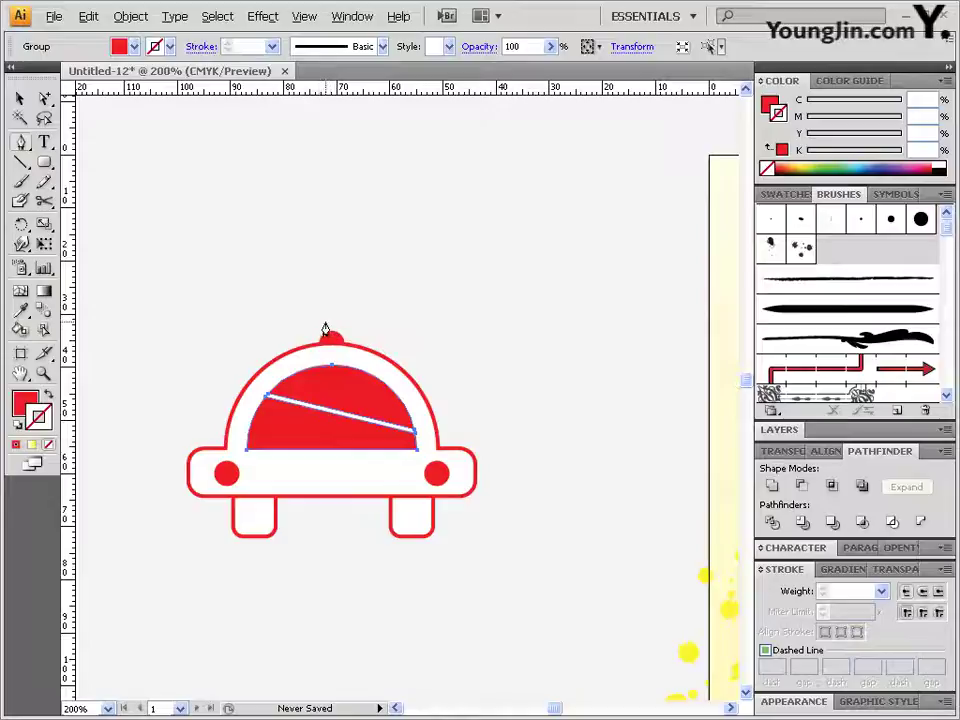
pyautogui.click(324, 322)
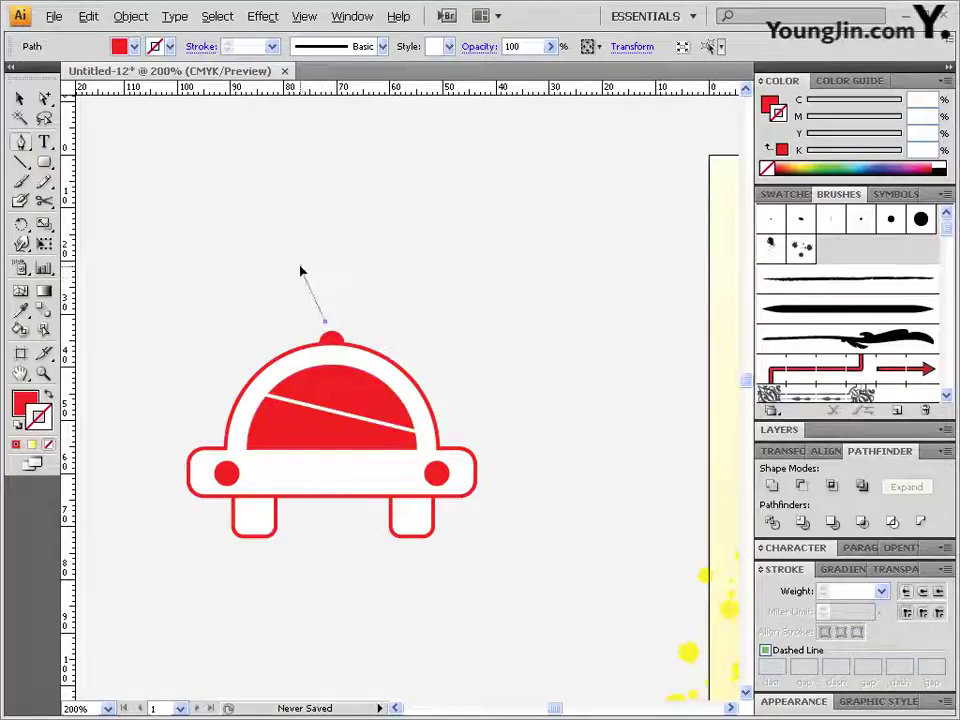
pyautogui.click(300, 270)
pyautogui.click(289, 296)
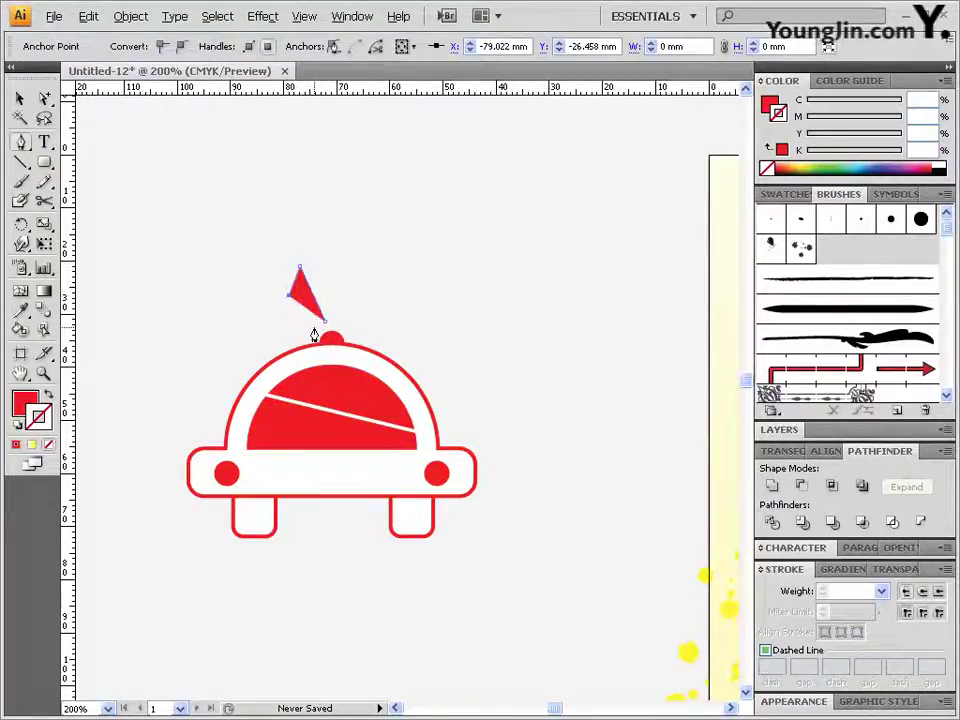
pyautogui.click(316, 327)
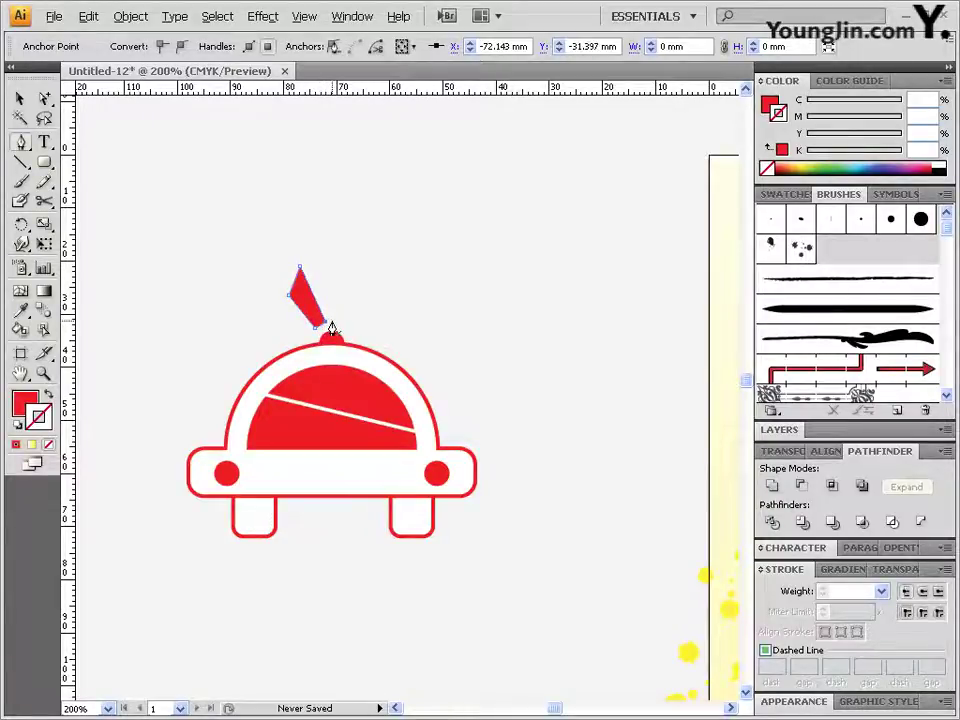
pyautogui.click(330, 323)
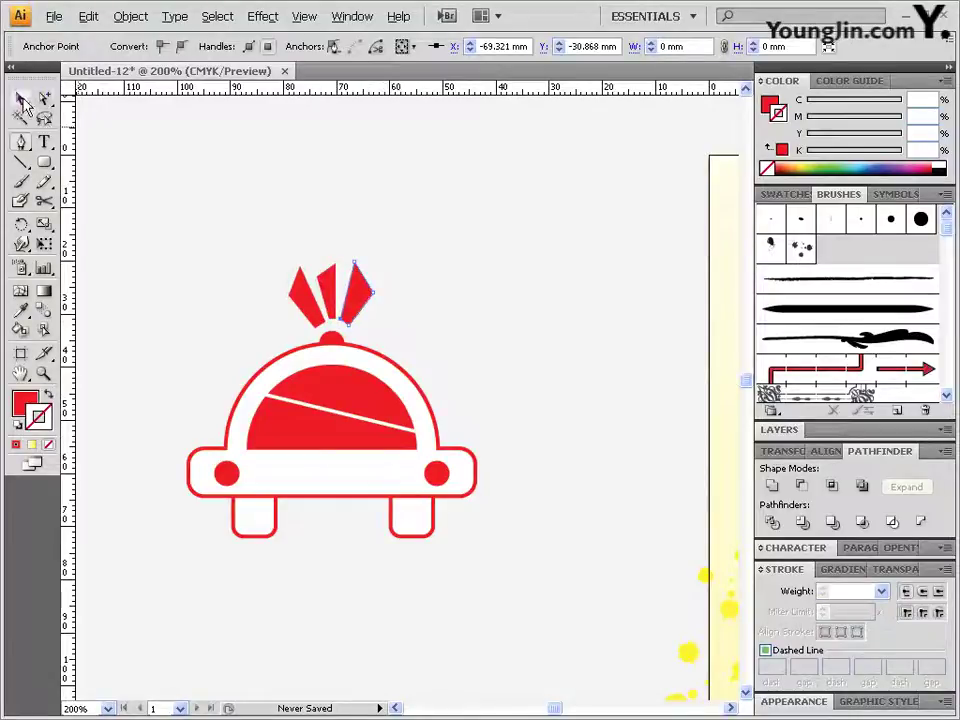
# Rotate the whole car drawing, including the spikes, by -10 degrees
pyautogui.click(20, 98)
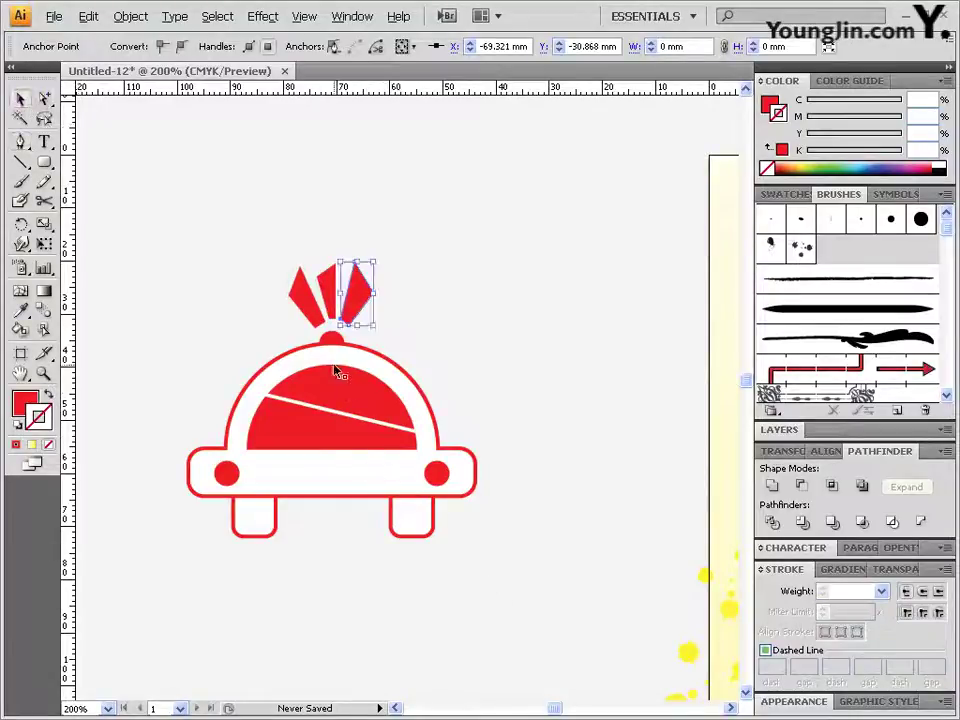
pyautogui.moveTo(493, 546); pyautogui.dragTo(188, 245)
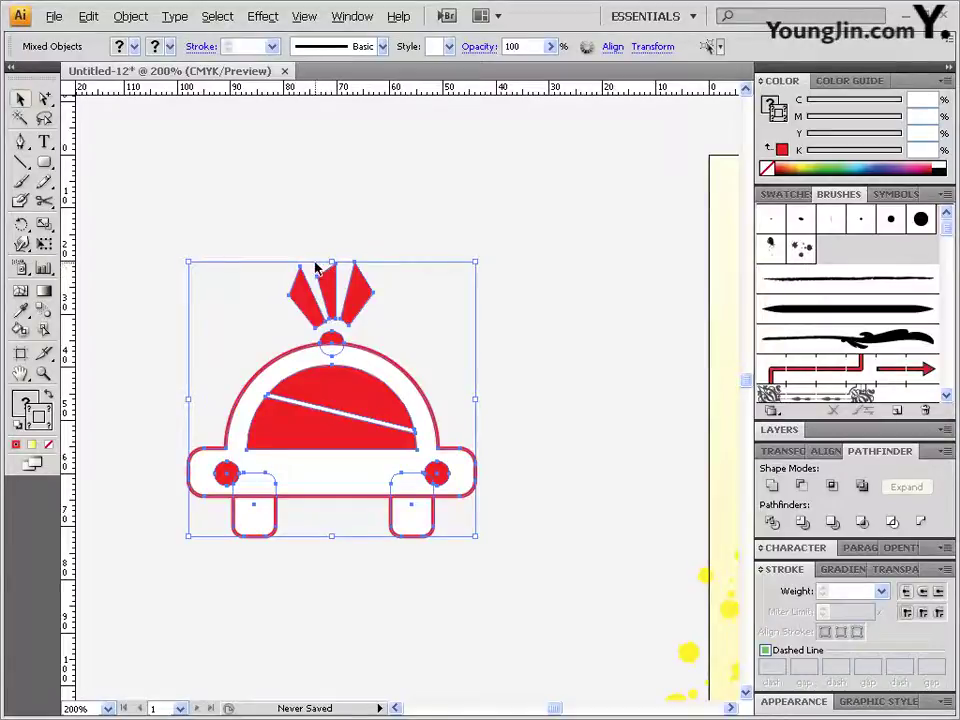
pyautogui.doubleClick(21, 226)
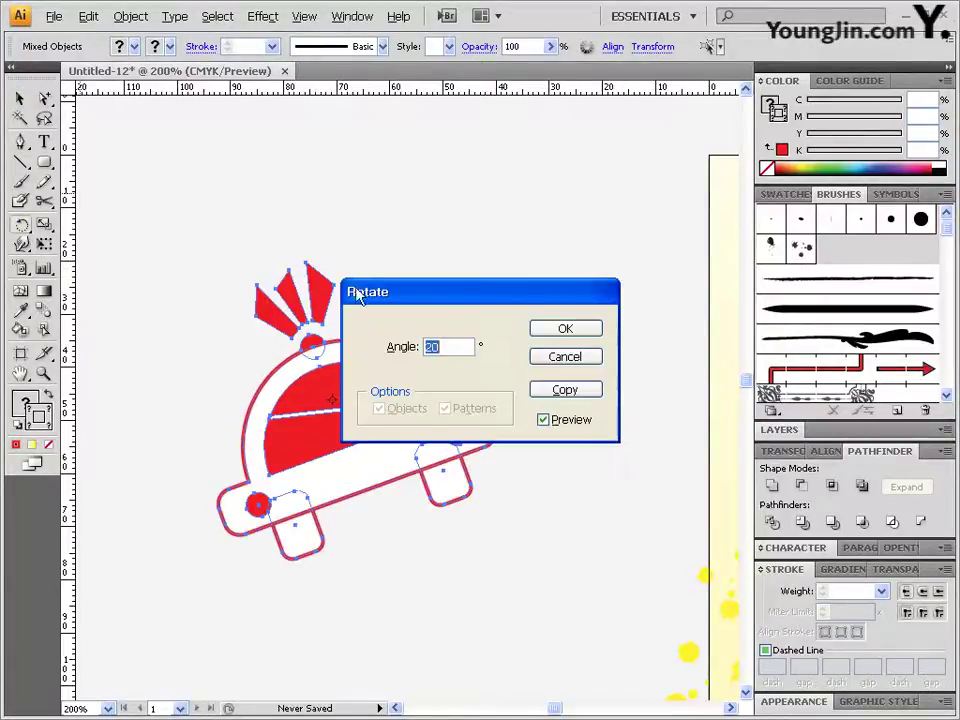
pyautogui.write('-1')
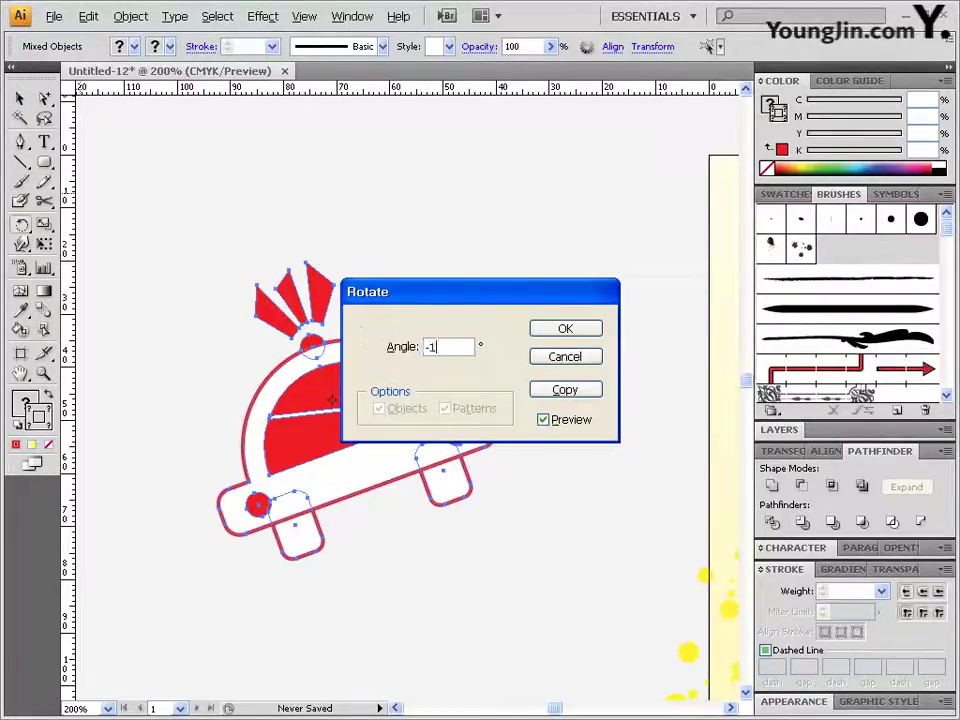
pyautogui.write('0')
pyautogui.click(565, 420)
pyautogui.click(565, 420)
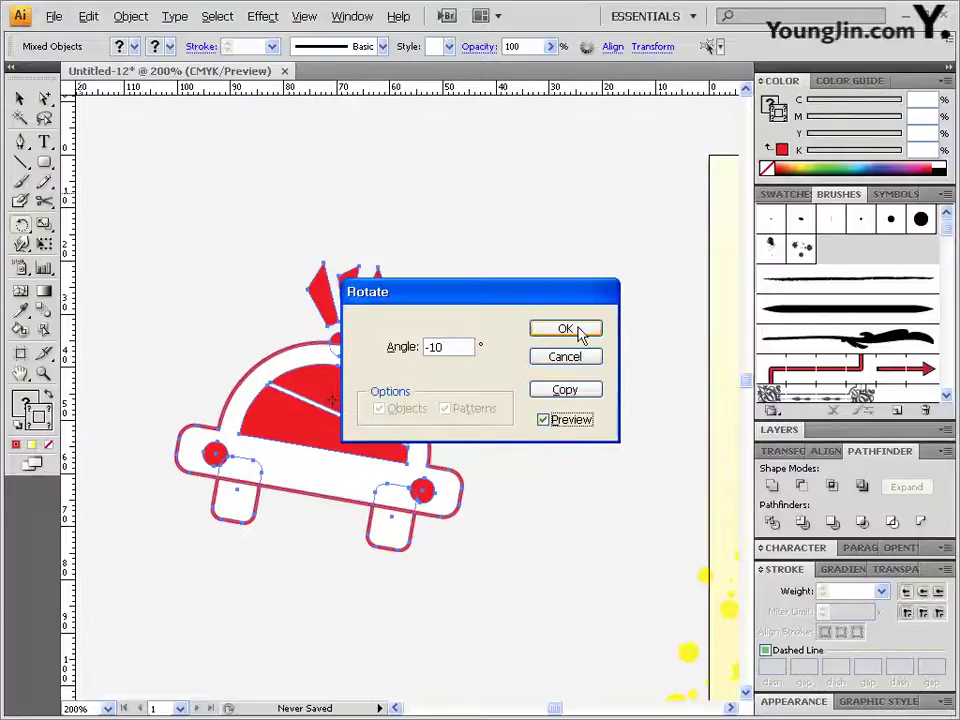
pyautogui.click(578, 330)
pyautogui.click(478, 433)
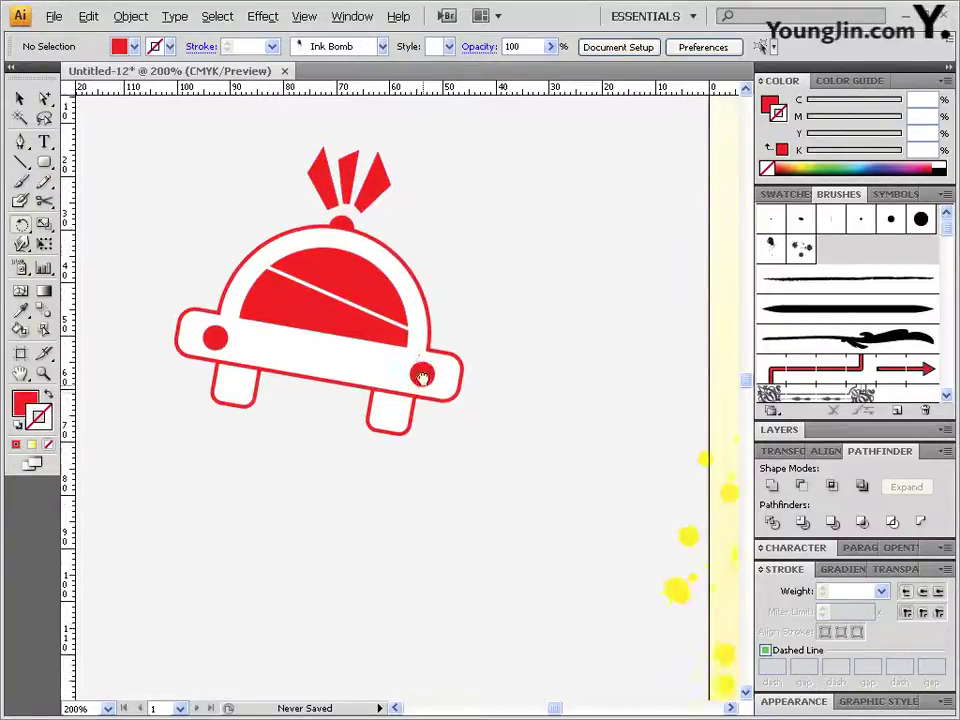
# Draw two thin, pointed red triangles as speed marks below the car, beside its left wheel
pyautogui.keyDown('ctrl'); pyautogui.click(332, 388); pyautogui.keyUp('ctrl')
pyautogui.moveTo(332, 388); pyautogui.dragTo(388, 446)
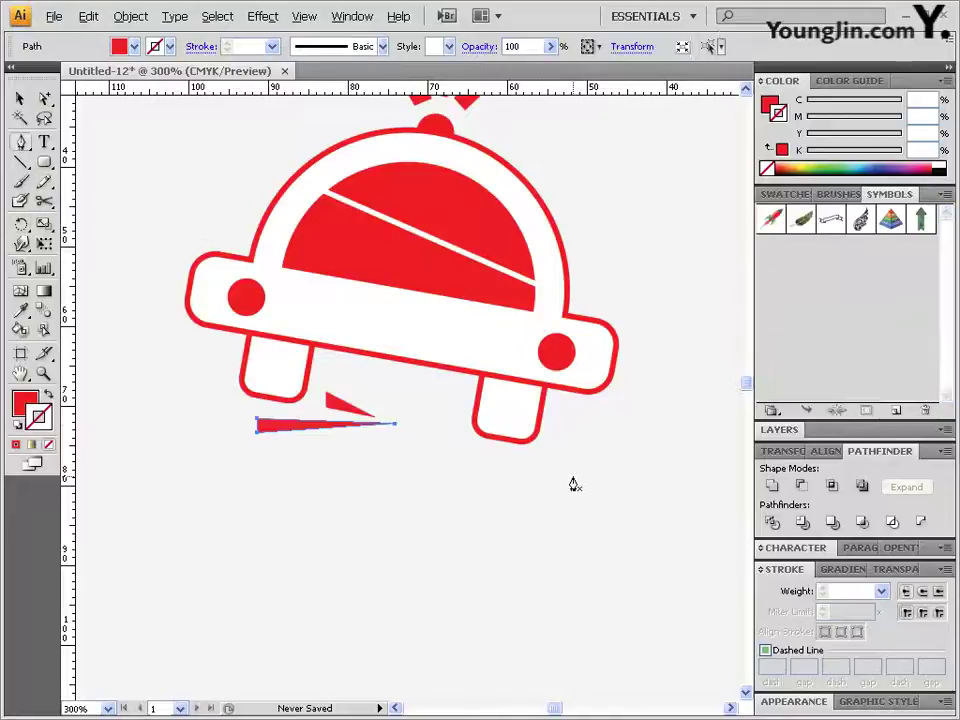
pyautogui.moveTo(507, 373); pyautogui.dragTo(512, 508)
pyautogui.keyDown('ctrl'); pyautogui.keyDown('alt'); pyautogui.click(338, 290); pyautogui.keyUp('alt'); pyautogui.keyUp('ctrl')
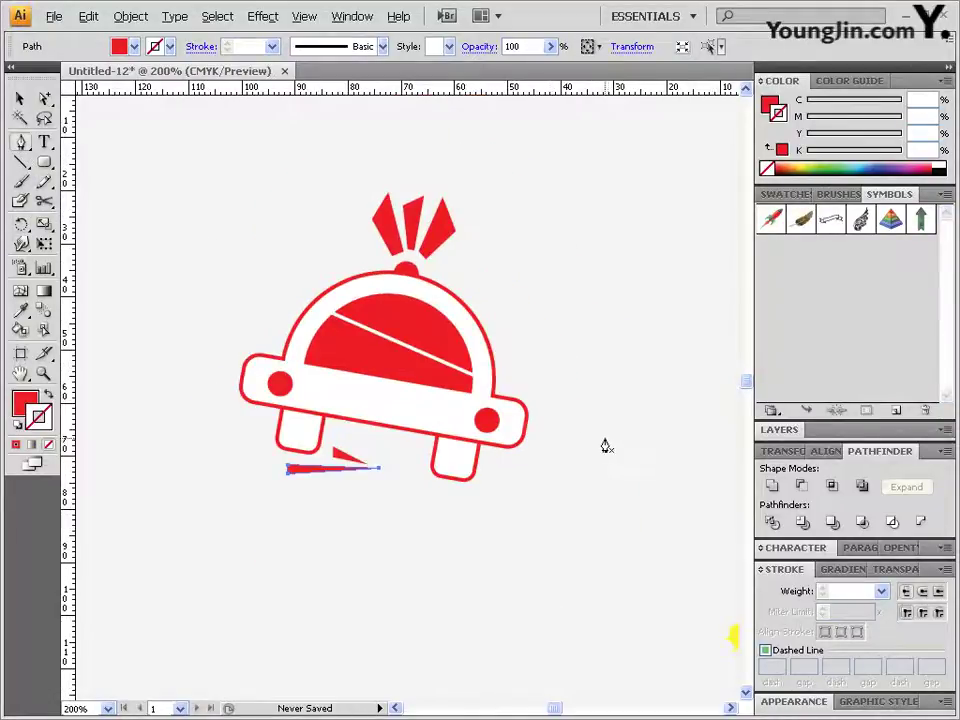
# Save the complete car drawing as a Graphic symbol named 자동차 and delete the original from the canvas
pyautogui.click(20, 98)
pyautogui.moveTo(221, 184); pyautogui.dragTo(560, 510)
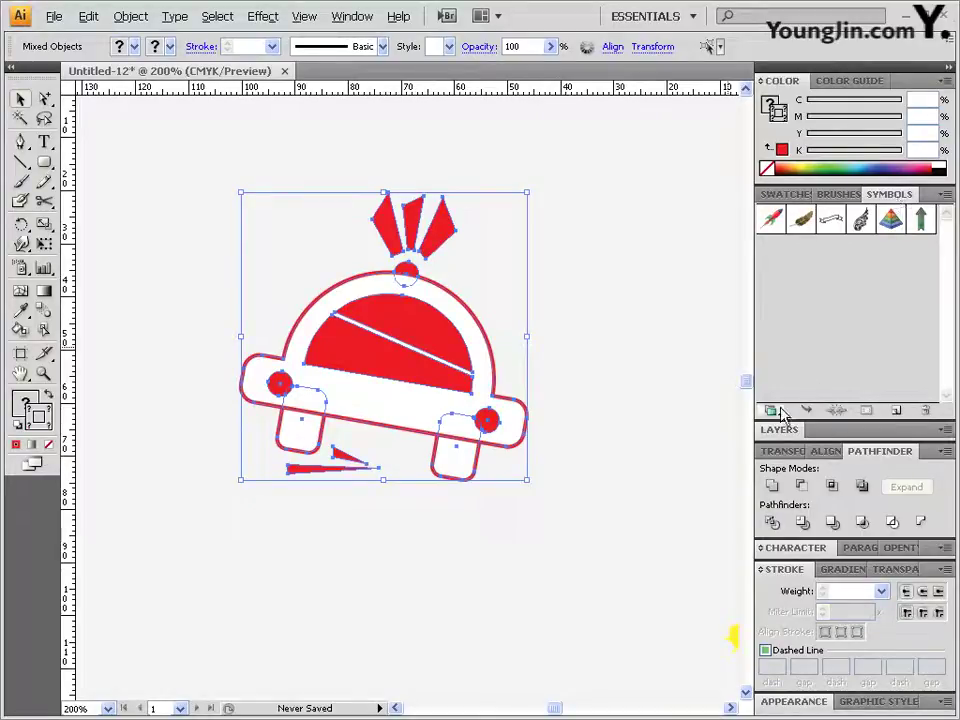
pyautogui.click(896, 411)
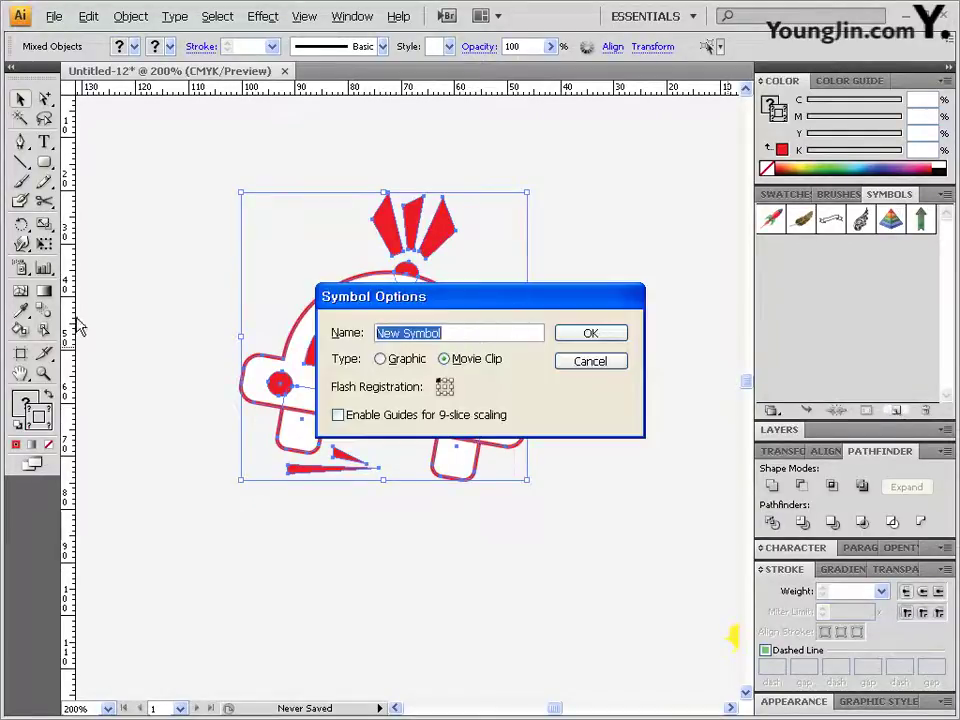
pyautogui.write('wk')
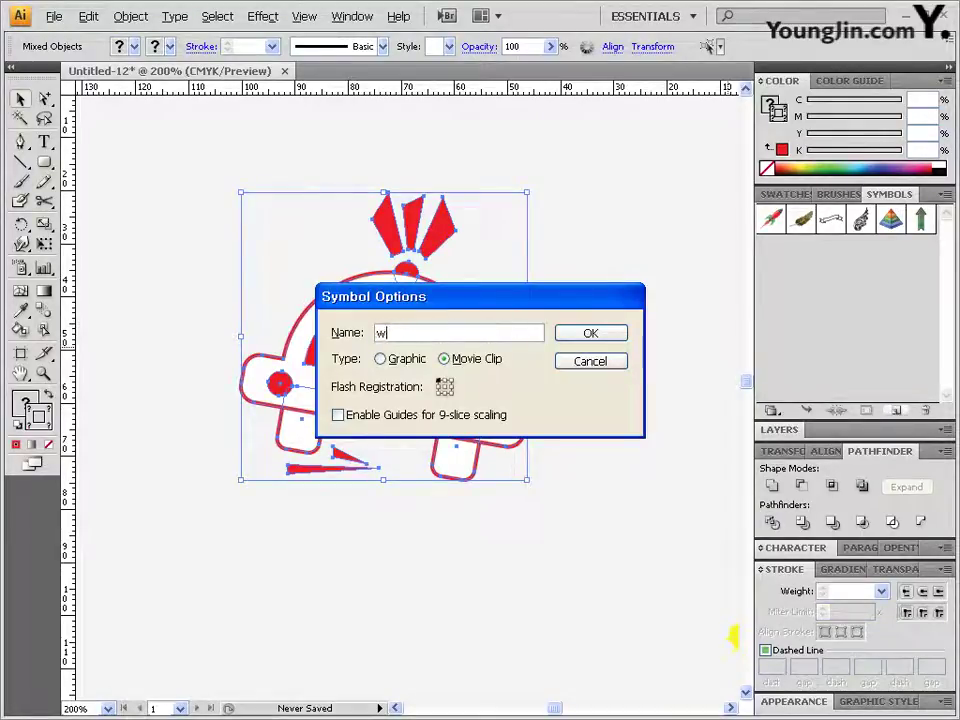
pyautogui.press('BackSpace')
pyautogui.press('BackSpace')
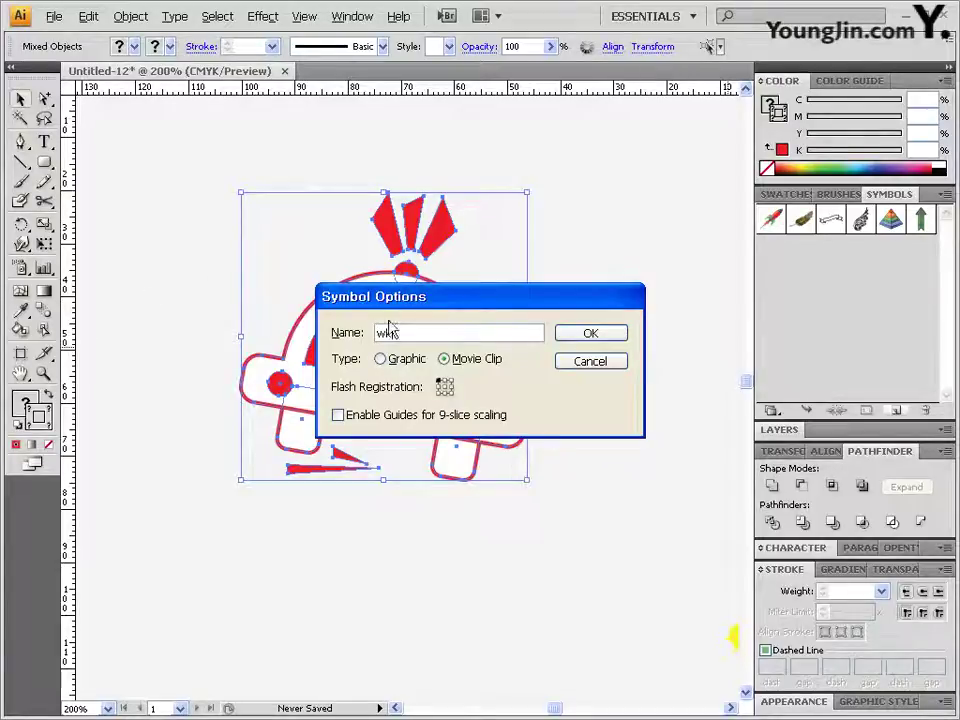
pyautogui.write('자동차')
pyautogui.click(383, 360)
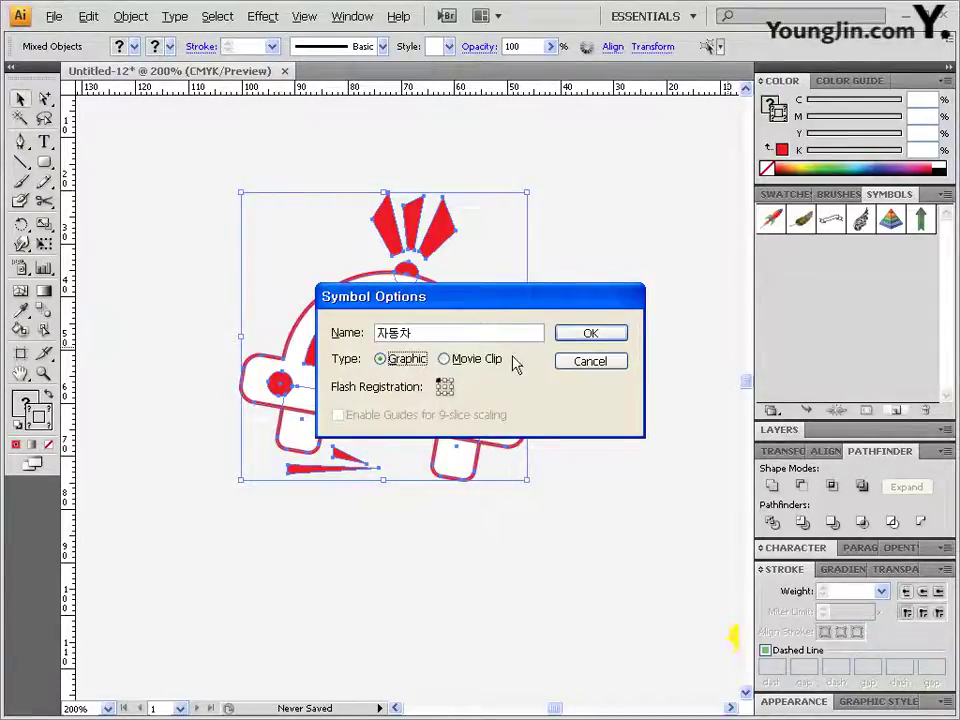
pyautogui.click(591, 334)
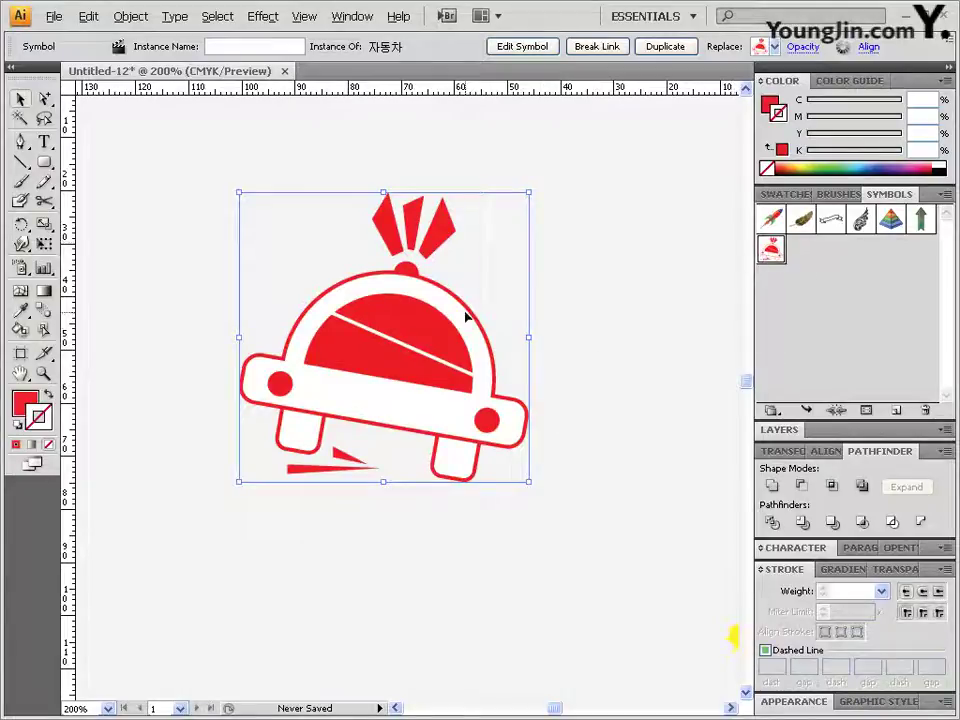
pyautogui.press('Delete')
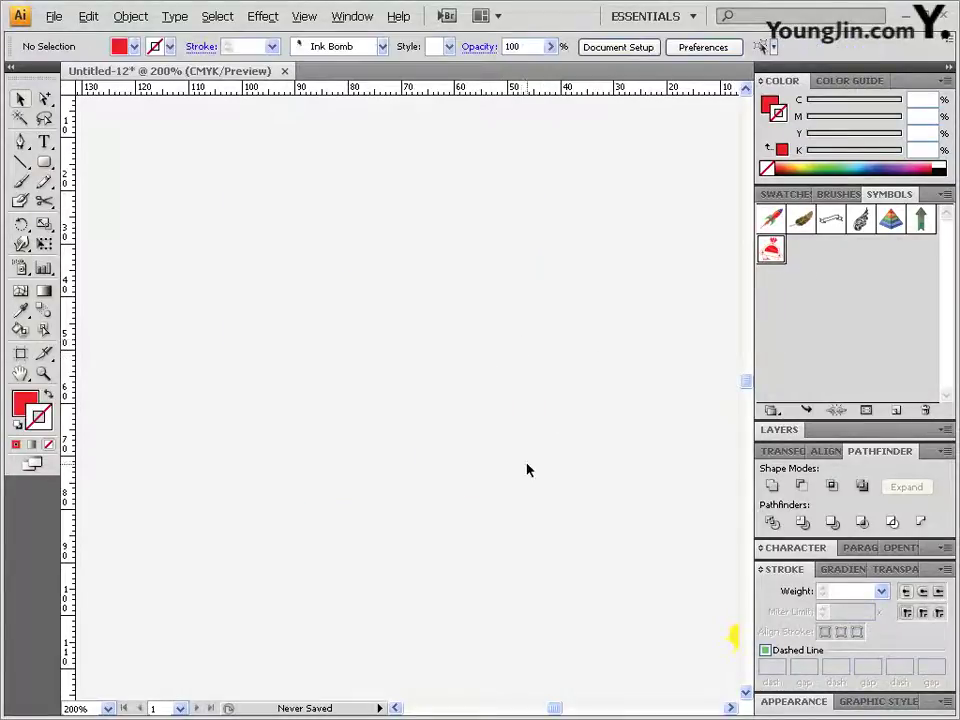
# Spray about ten 자동차 symbols across the poster's centre and right side, over the flowing curves and the dial's upper right
pyautogui.keyDown('ctrl'); pyautogui.keyDown('alt'); pyautogui.click(456, 407); pyautogui.keyUp('alt'); pyautogui.keyUp('ctrl')
pyautogui.keyDown('ctrl'); pyautogui.keyDown('alt'); pyautogui.click(500, 430); pyautogui.keyUp('alt'); pyautogui.keyUp('ctrl')
pyautogui.keyDown('ctrl'); pyautogui.keyDown('alt'); pyautogui.click(538, 450); pyautogui.keyUp('alt'); pyautogui.keyUp('ctrl')
pyautogui.moveTo(538, 450); pyautogui.dragTo(394, 373)
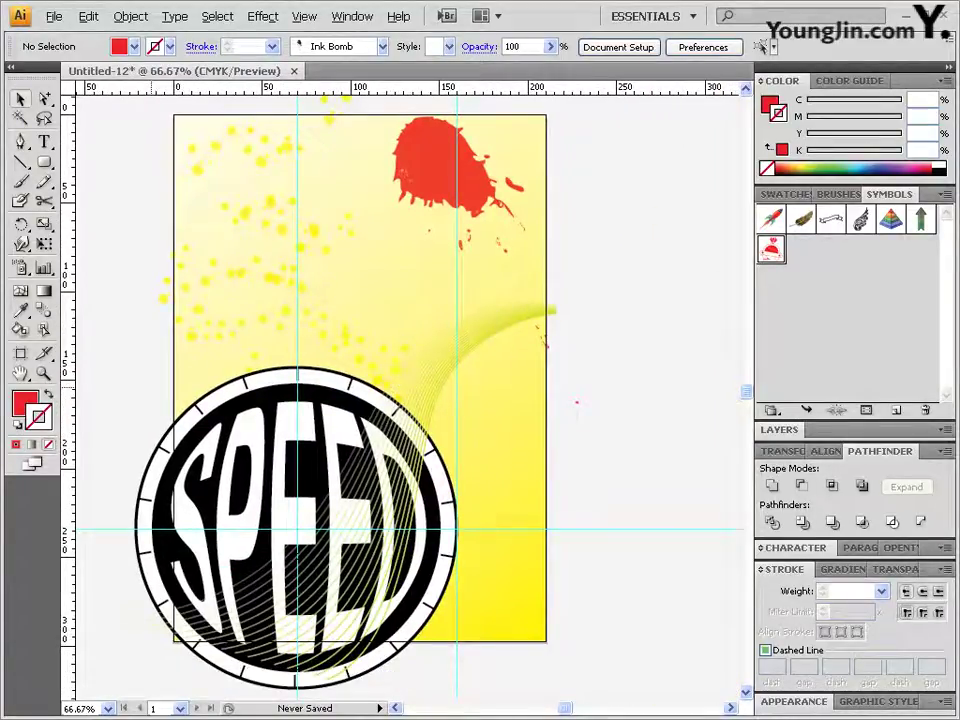
pyautogui.click(22, 271)
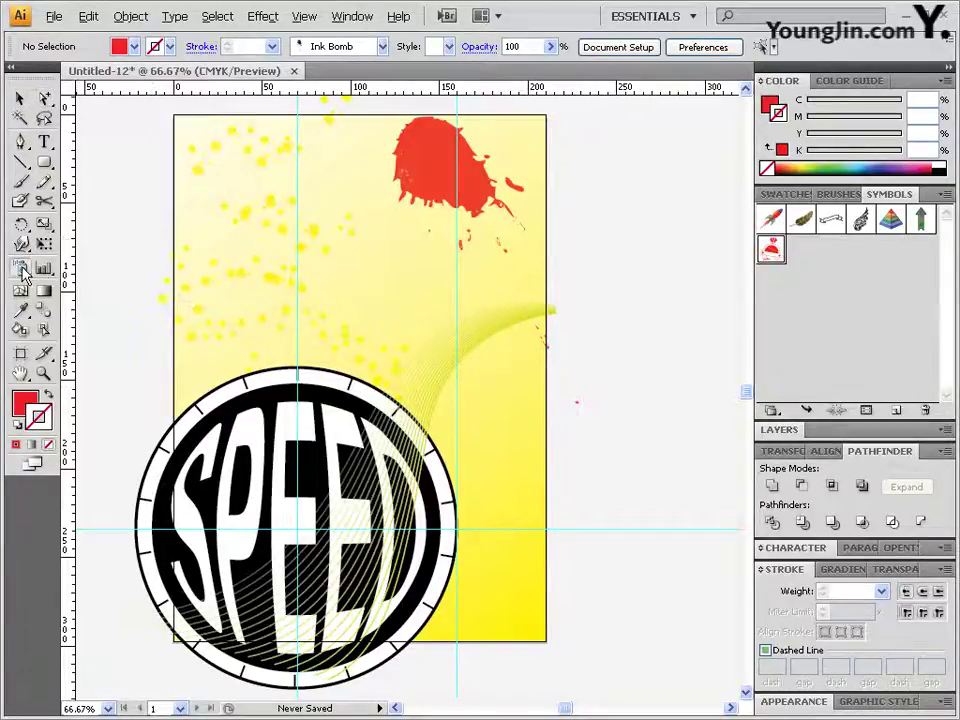
pyautogui.click(771, 252)
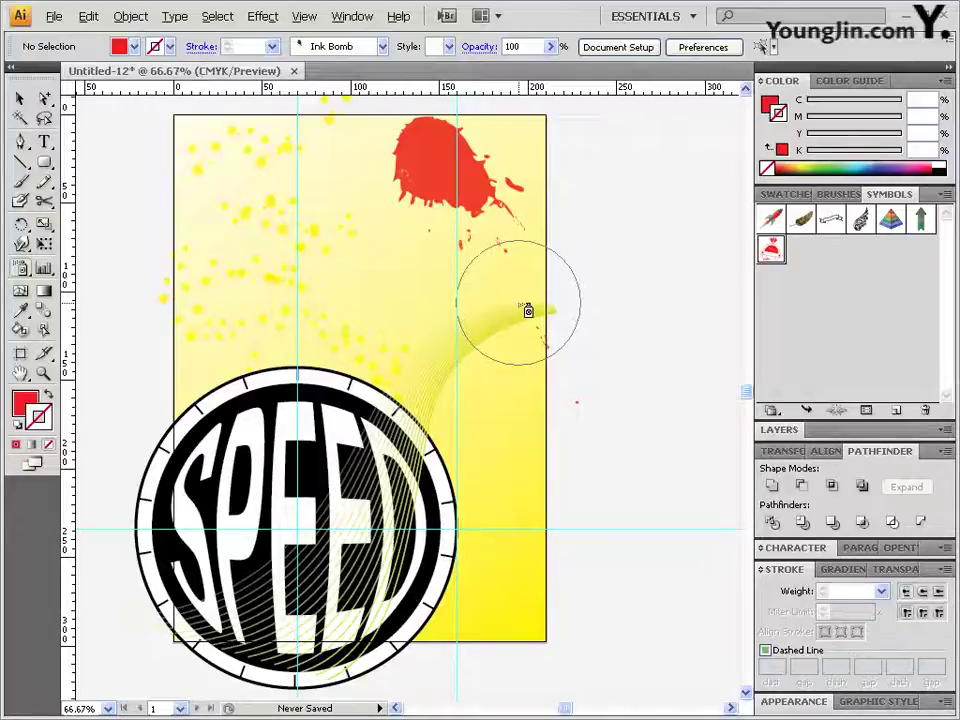
pyautogui.click(532, 302)
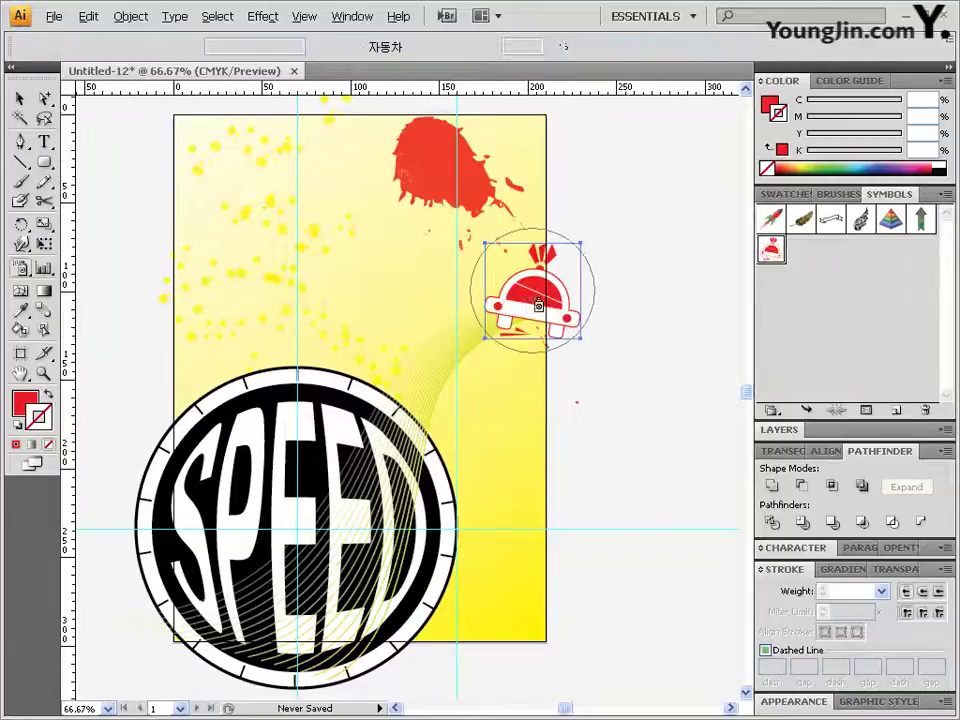
pyautogui.click(473, 312)
pyautogui.moveTo(493, 337)
pyautogui.mouseDown()
pyautogui.moveTo(533, 374)
pyautogui.moveTo(452, 430)
pyautogui.moveTo(425, 426)
pyautogui.moveTo(455, 427)
pyautogui.moveTo(470, 398)
pyautogui.moveTo(390, 368)
pyautogui.moveTo(330, 455)
pyautogui.mouseUp()
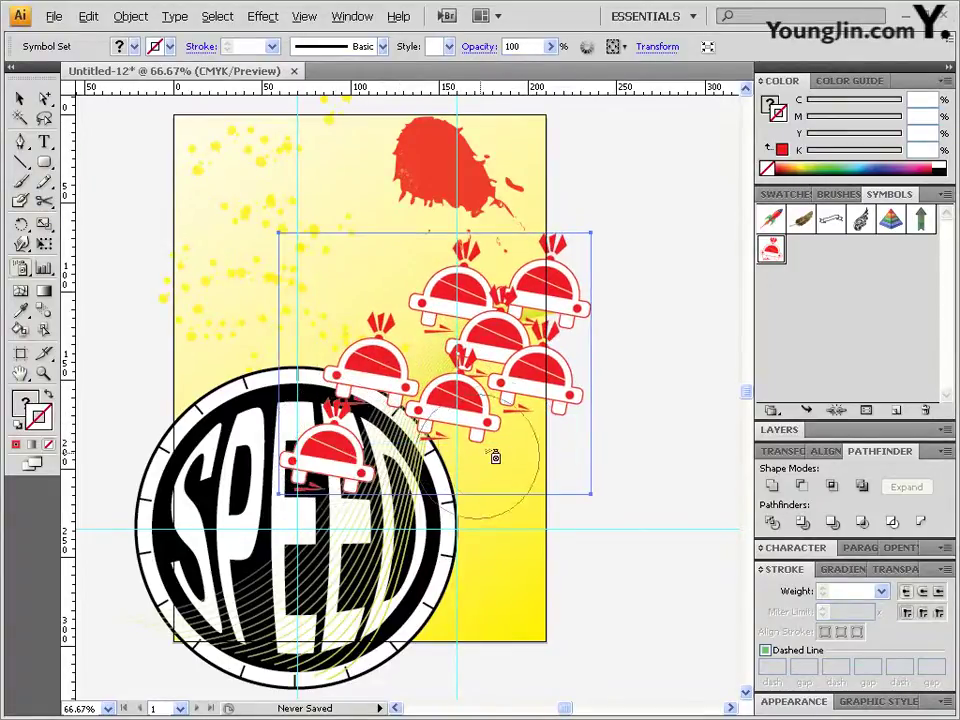
pyautogui.moveTo(500, 459)
pyautogui.mouseDown()
pyautogui.moveTo(552, 448)
pyautogui.moveTo(582, 489)
pyautogui.mouseUp()
pyautogui.click(576, 392)
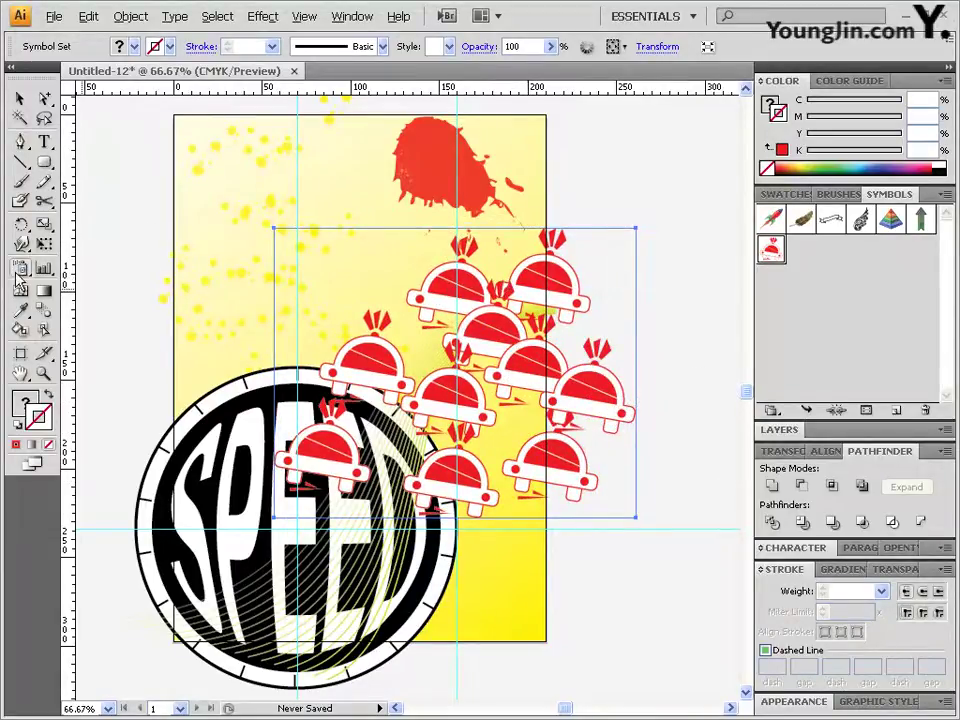
# Shrink the sprayed car symbols by varying amounts with the Symbol Sizer, keeping the lower left and lower right cars largest
pyautogui.moveTo(20, 268)
pyautogui.mouseDown()
pyautogui.moveTo(115, 293)
pyautogui.moveTo(105, 330)
pyautogui.moveTo(95, 332)
pyautogui.mouseUp()
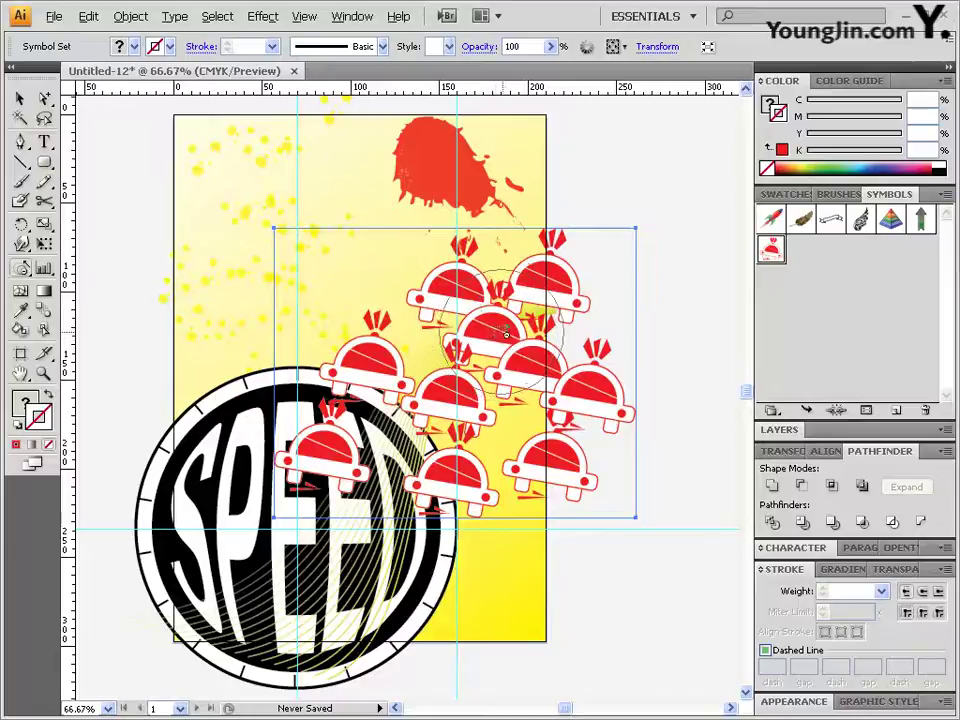
pyautogui.moveTo(506, 334)
pyautogui.mouseDown()
pyautogui.moveTo(453, 302)
pyautogui.moveTo(457, 315)
pyautogui.moveTo(592, 385)
pyautogui.moveTo(432, 387)
pyautogui.moveTo(391, 381)
pyautogui.moveTo(387, 364)
pyautogui.moveTo(402, 450)
pyautogui.moveTo(495, 456)
pyautogui.moveTo(467, 397)
pyautogui.moveTo(521, 407)
pyautogui.moveTo(550, 396)
pyautogui.moveTo(473, 476)
pyautogui.moveTo(417, 466)
pyautogui.moveTo(456, 466)
pyautogui.mouseUp()
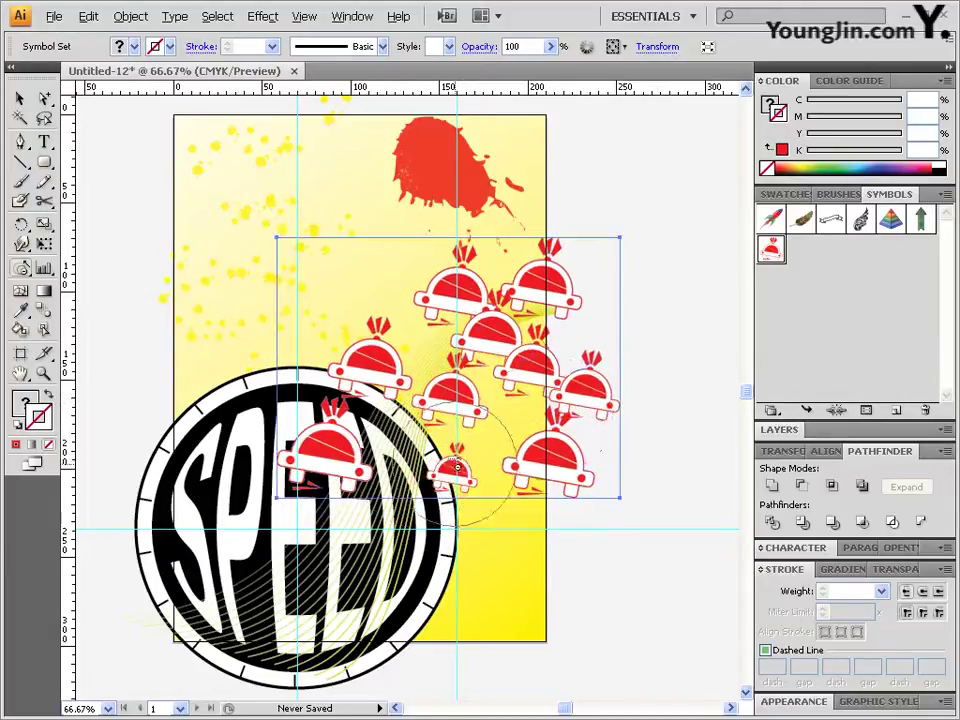
pyautogui.moveTo(583, 390); pyautogui.dragTo(583, 390)
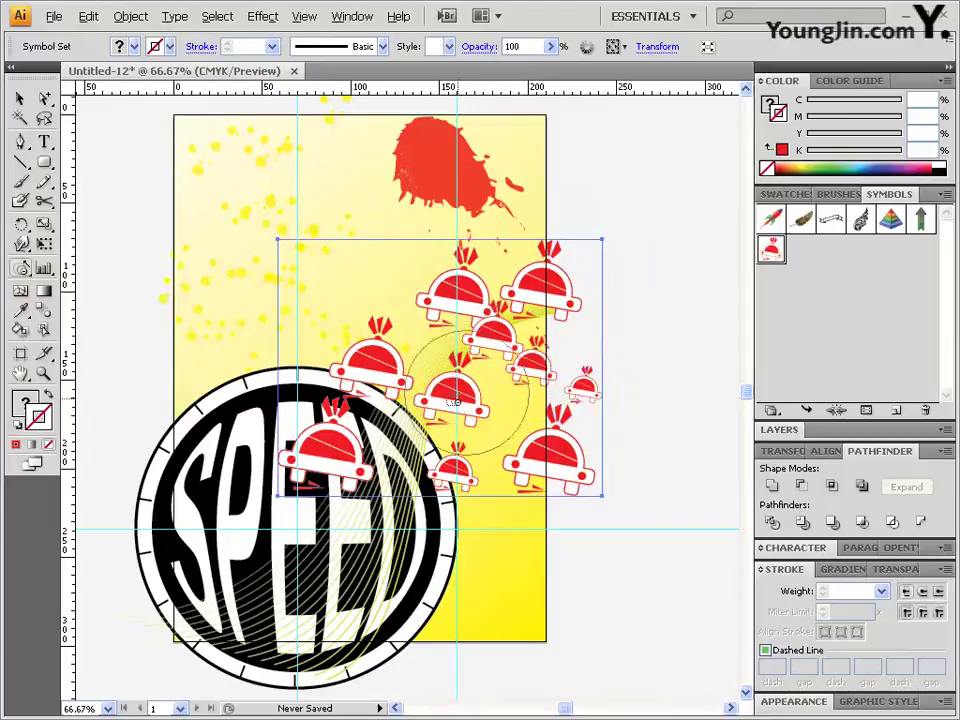
pyautogui.moveTo(456, 396)
pyautogui.mouseDown()
pyautogui.moveTo(362, 364)
pyautogui.moveTo(470, 385)
pyautogui.mouseUp()
pyautogui.moveTo(527, 355)
pyautogui.mouseDown()
pyautogui.moveTo(450, 300)
pyautogui.moveTo(300, 315)
pyautogui.mouseUp()
# Shift the right-hand car symbols inward and spread the central ones with the Symbol Shifter
pyautogui.moveTo(21, 268)
pyautogui.mouseDown()
pyautogui.moveTo(92, 268)
pyautogui.moveTo(64, 328)
pyautogui.moveTo(109, 287)
pyautogui.mouseUp()
pyautogui.moveTo(551, 354)
pyautogui.mouseDown()
pyautogui.moveTo(504, 358)
pyautogui.moveTo(551, 379)
pyautogui.mouseUp()
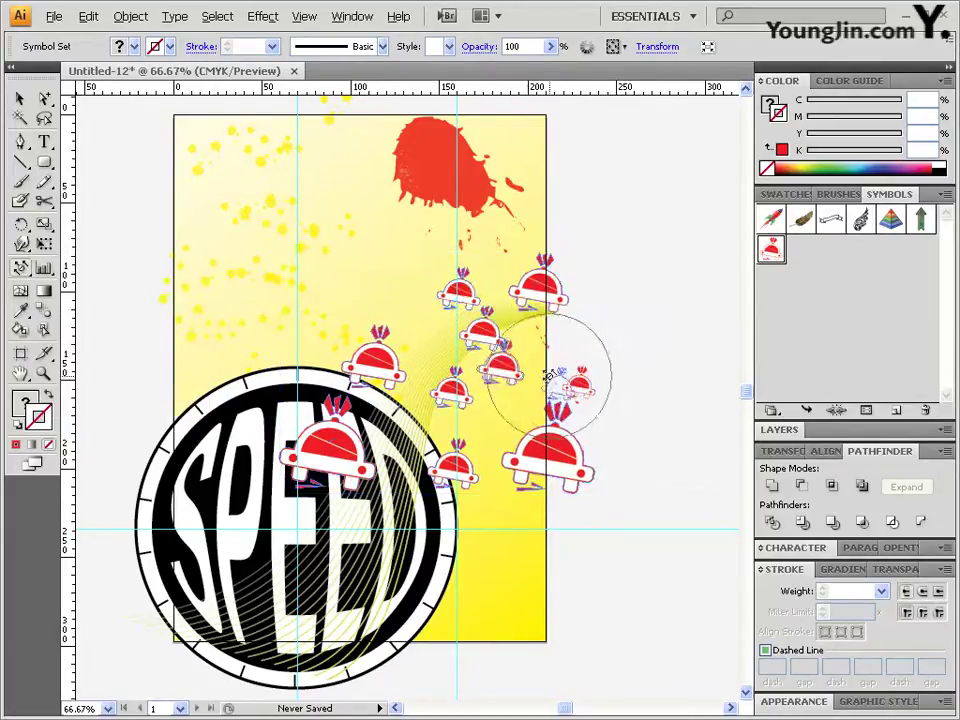
pyautogui.moveTo(549, 287); pyautogui.dragTo(136, 310)
# Make the smaller car symbols in the centre and upper left of the group partly transparent with the Symbol Screener
pyautogui.moveTo(20, 271)
pyautogui.mouseDown()
pyautogui.moveTo(120, 388)
pyautogui.moveTo(110, 369)
pyautogui.mouseUp()
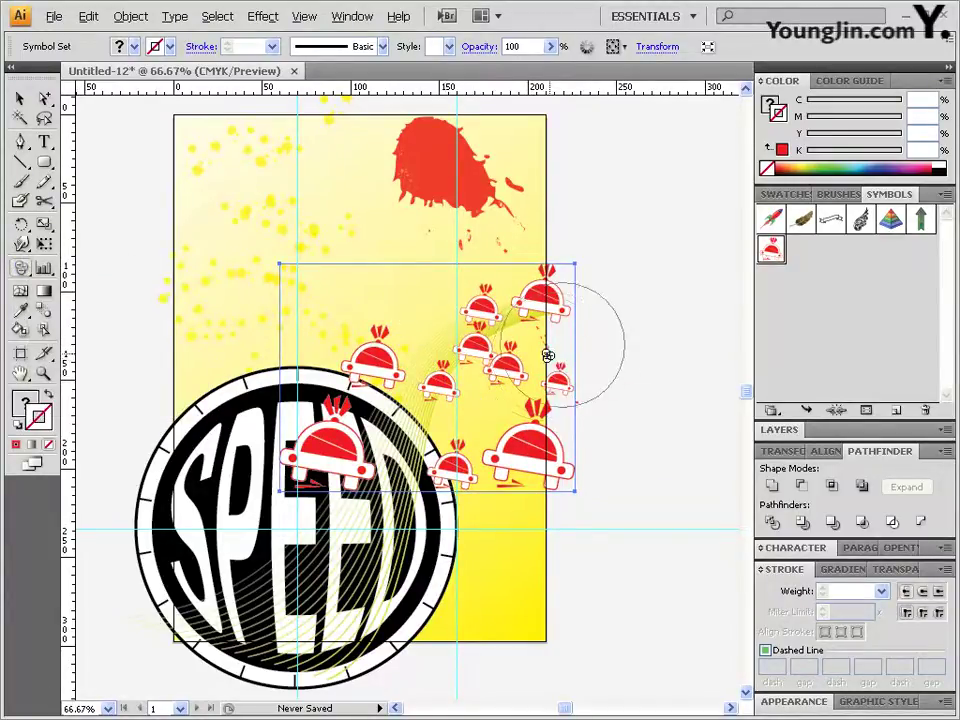
pyautogui.moveTo(511, 369)
pyautogui.mouseDown()
pyautogui.moveTo(519, 414)
pyautogui.moveTo(461, 311)
pyautogui.mouseUp()
pyautogui.moveTo(423, 408); pyautogui.dragTo(356, 377)
pyautogui.moveTo(455, 459)
pyautogui.mouseDown()
pyautogui.moveTo(455, 370)
pyautogui.moveTo(437, 375)
pyautogui.moveTo(495, 386)
pyautogui.moveTo(484, 302)
pyautogui.moveTo(477, 350)
pyautogui.moveTo(467, 348)
pyautogui.moveTo(478, 348)
pyautogui.moveTo(479, 385)
pyautogui.moveTo(469, 337)
pyautogui.mouseUp()
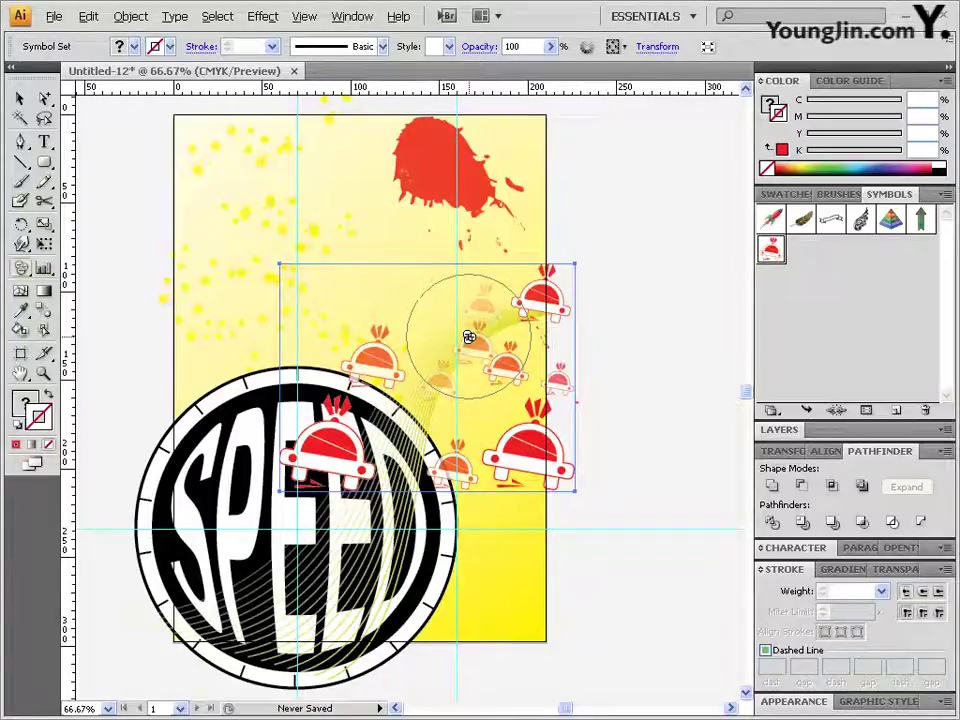
# Reduce the Symbol Screener's brush to about half its diameter and fade out the small car over the flowing curves
pyautogui.press('[')
pyautogui.press('[')
pyautogui.press('[')
pyautogui.press('[')
pyautogui.press('[')
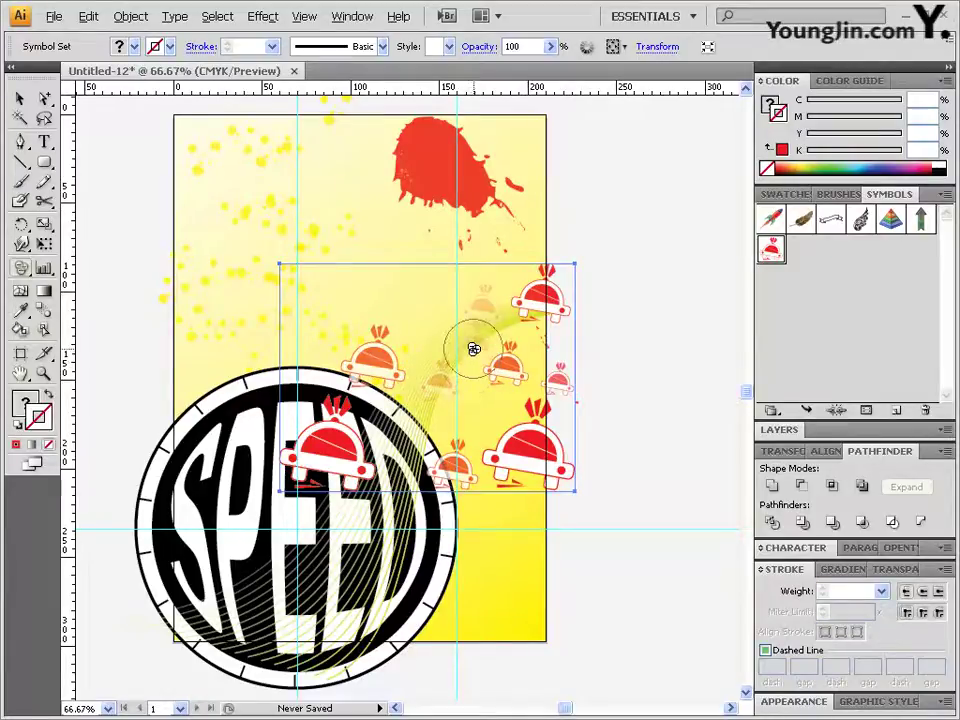
# Bring back the small car over the flowing curves and make it partly transparent with the Symbol Screener
pyautogui.click(474, 348)
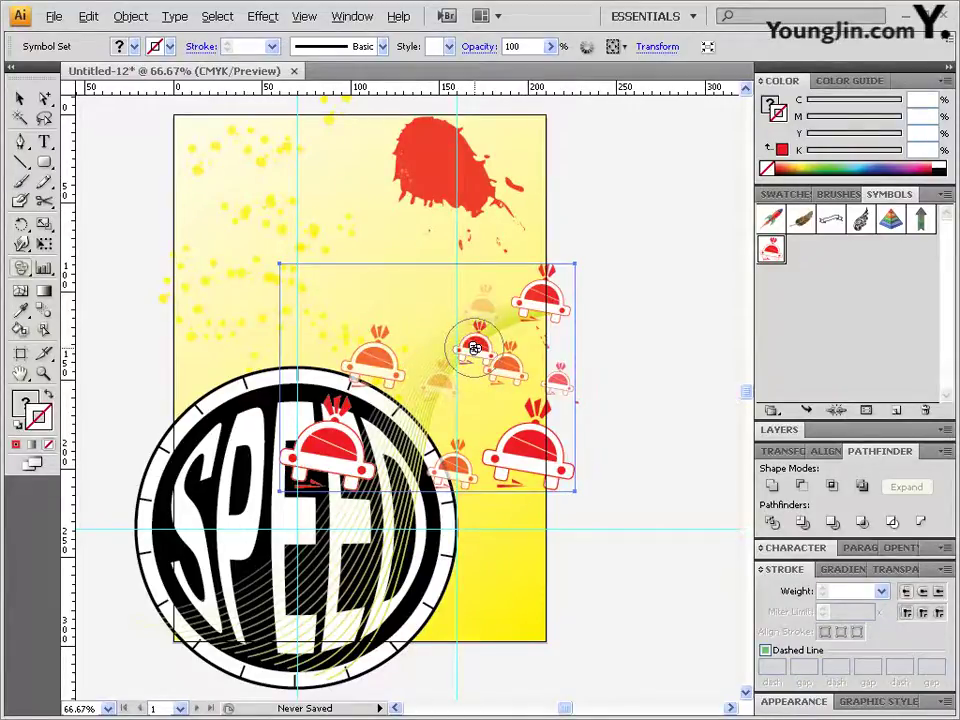
pyautogui.moveTo(474, 348)
pyautogui.mouseDown()
pyautogui.moveTo(553, 392)
pyautogui.moveTo(540, 400)
pyautogui.mouseUp()
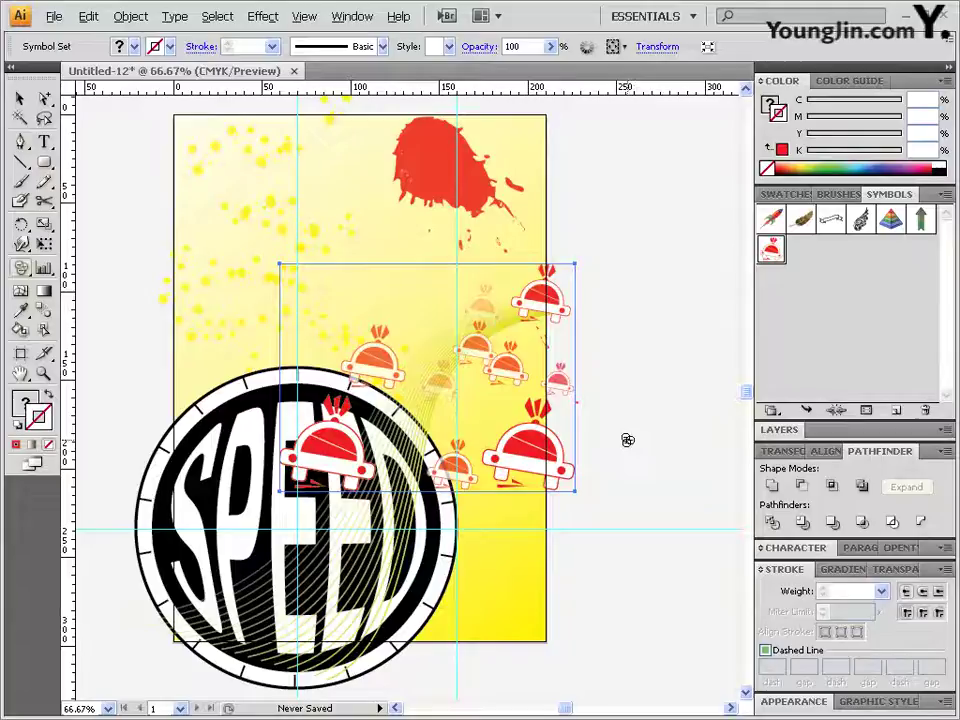
# Add the headline text "위험을 부르는 과속" across the upper part of the poster
pyautogui.click(44, 142)
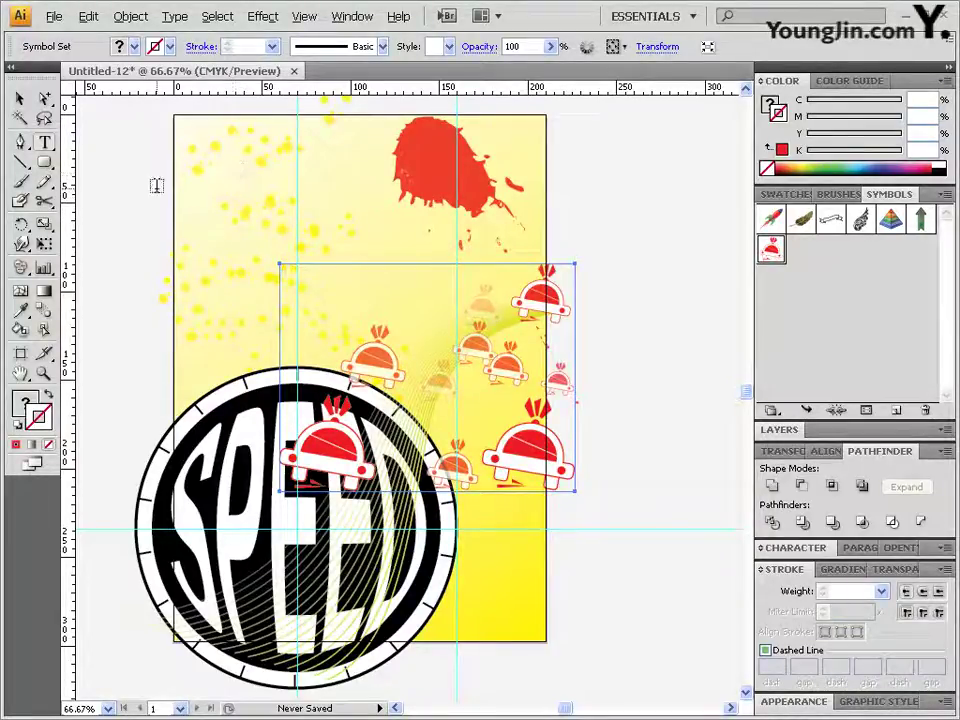
pyautogui.click(118, 184)
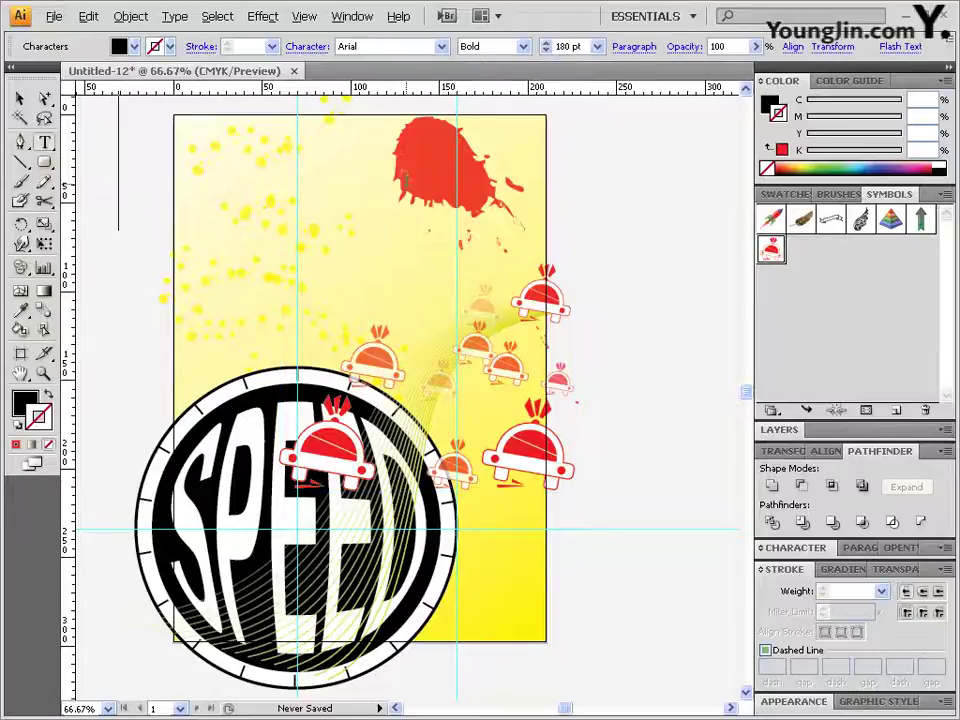
pyautogui.write('우')
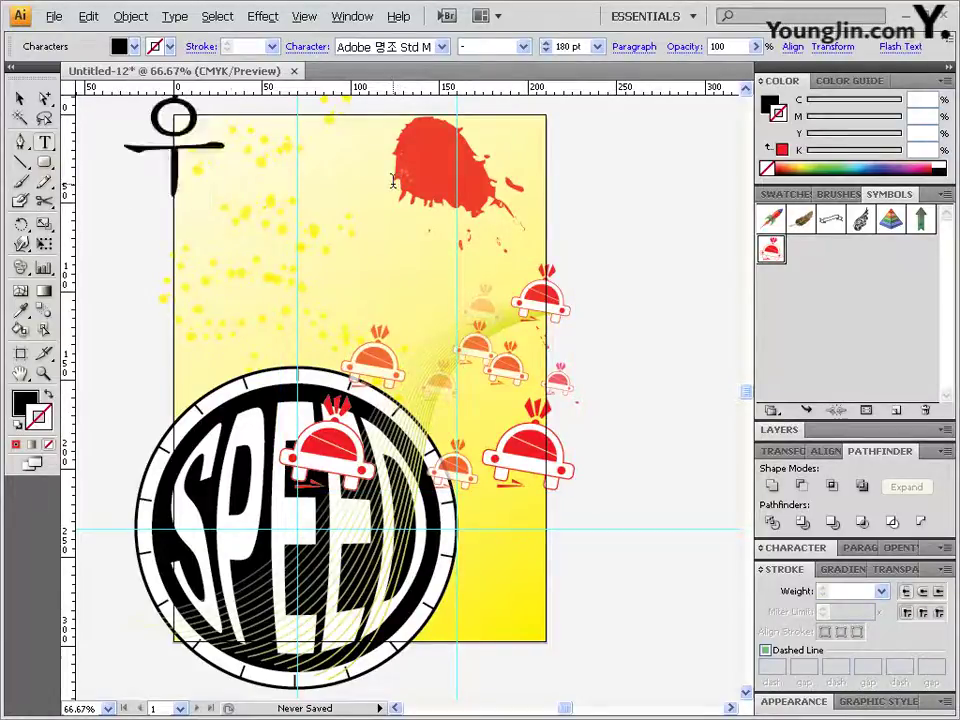
pyautogui.write('험을 부르')
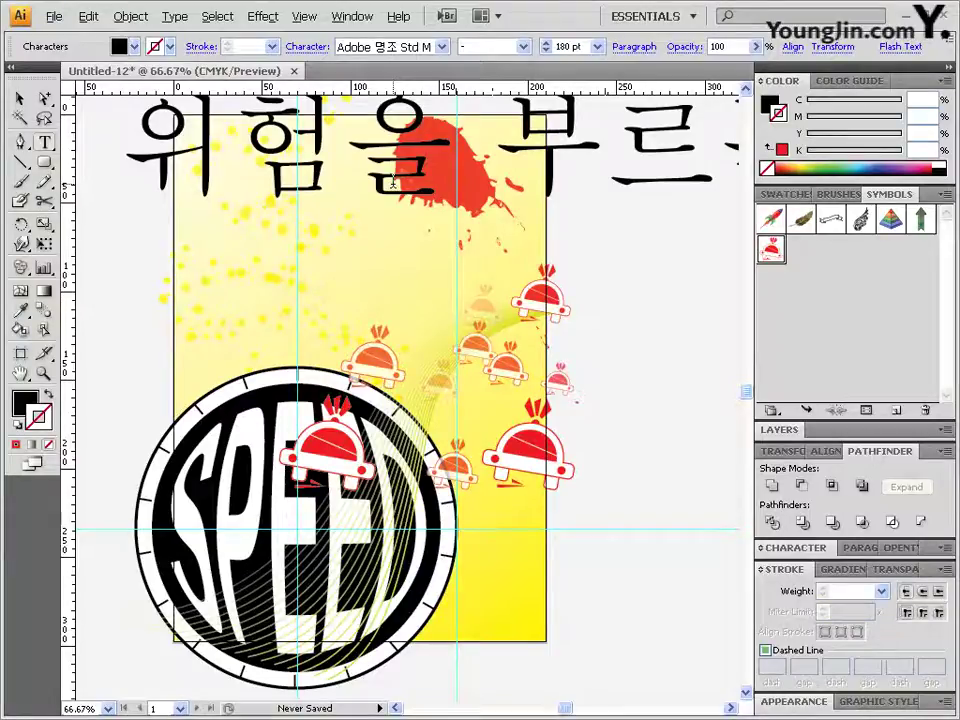
pyautogui.click(21, 99)
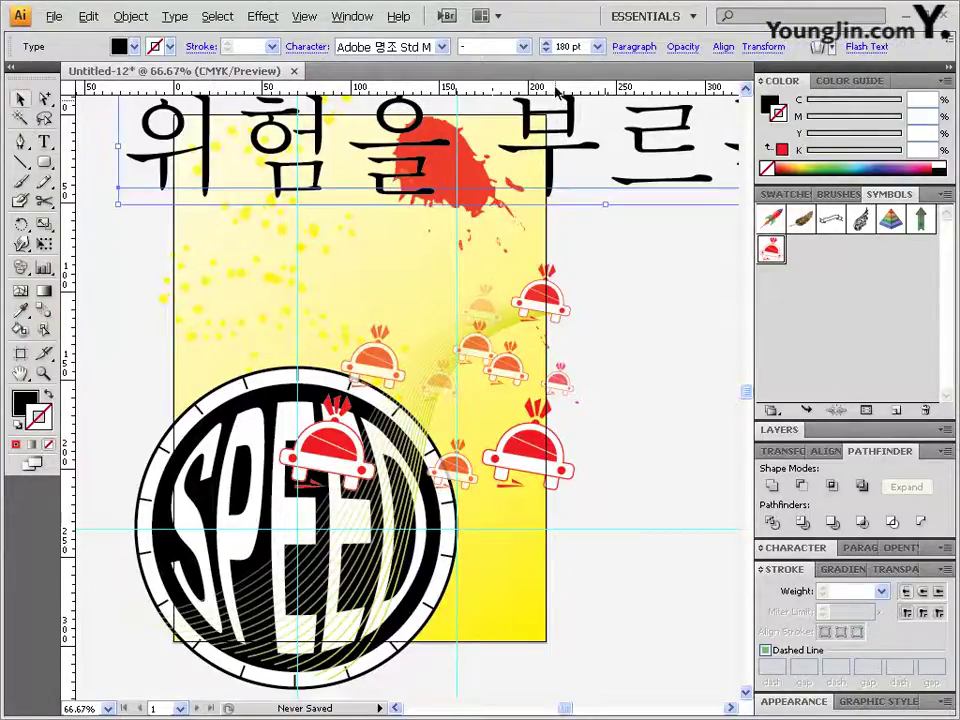
# Set the headline in 궁서 at 40 pt and place it below the red ink splatter
pyautogui.click(595, 47)
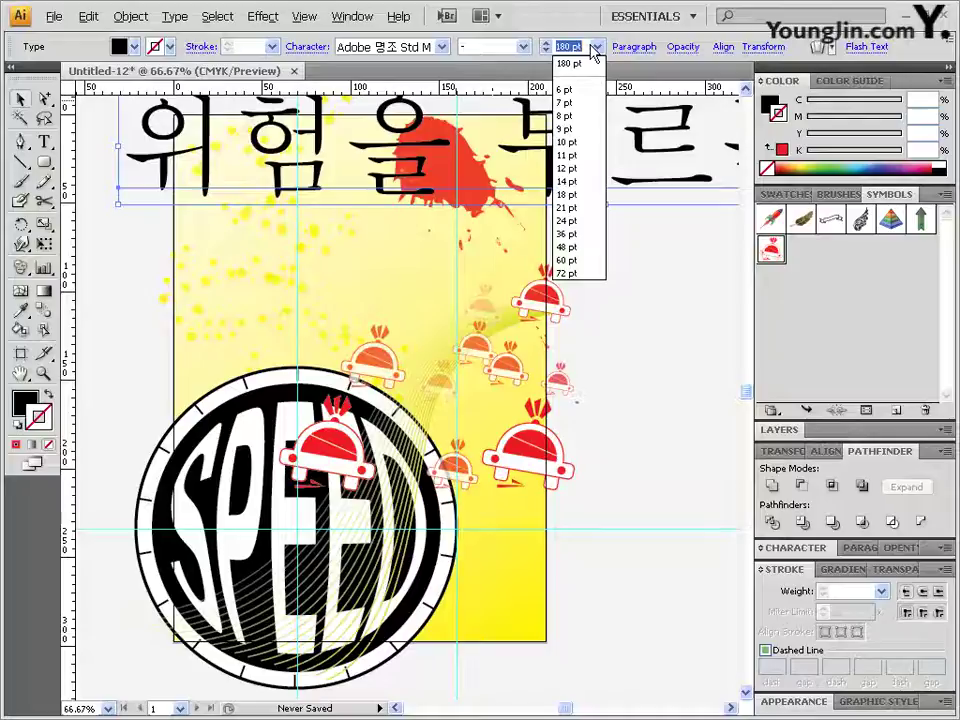
pyautogui.click(567, 63)
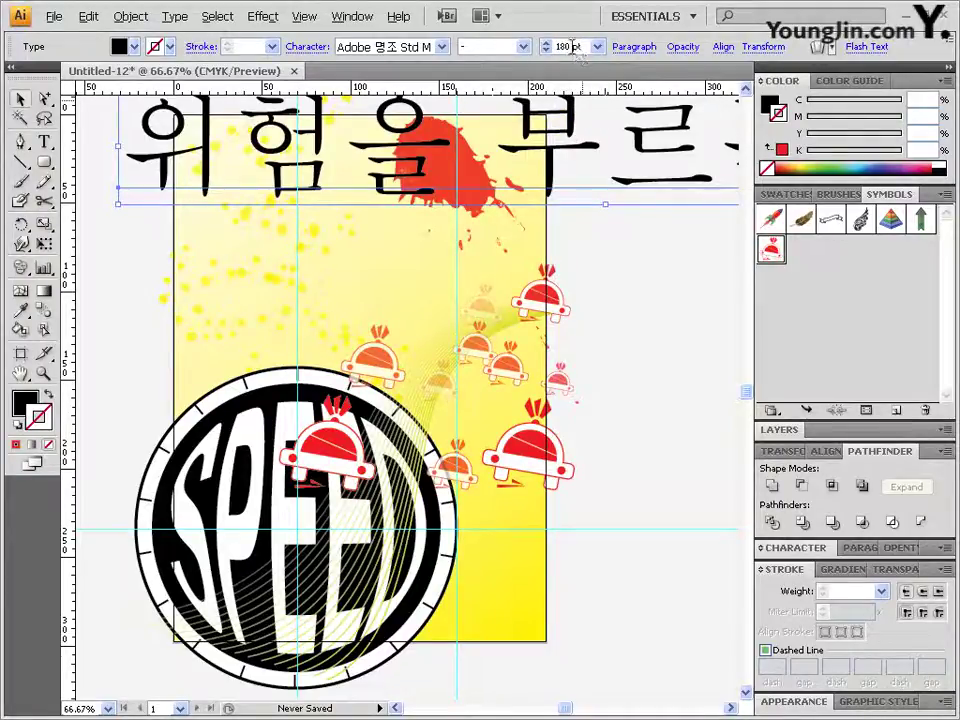
pyautogui.click(572, 47)
pyautogui.write('40')
pyautogui.press('Return')
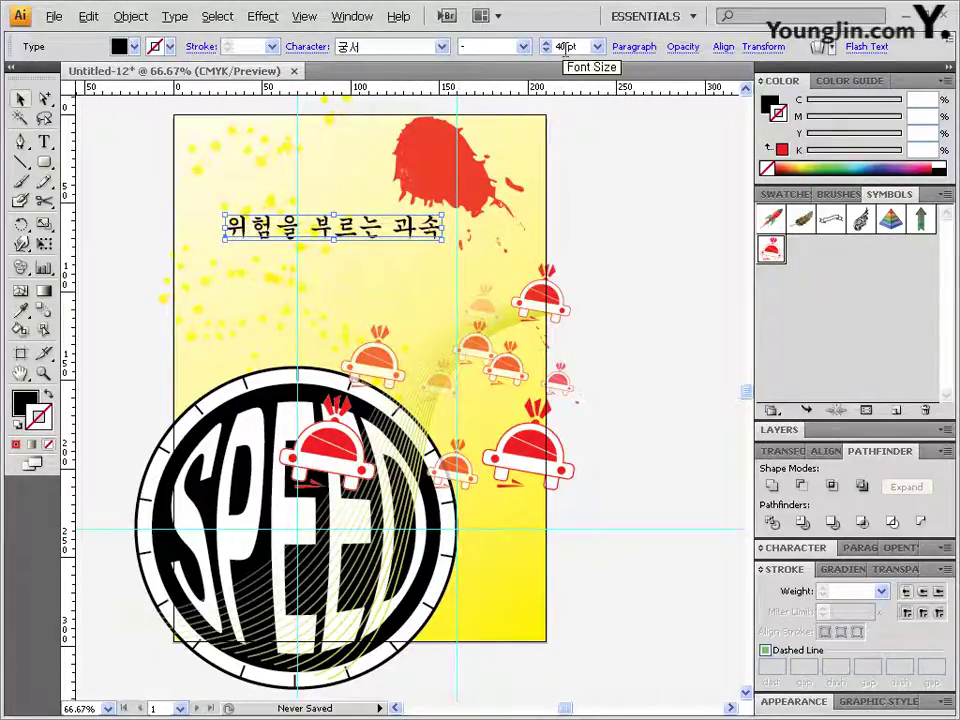
# Enlarge the word "위험" in the headline to 90 pt
pyautogui.click(44, 142)
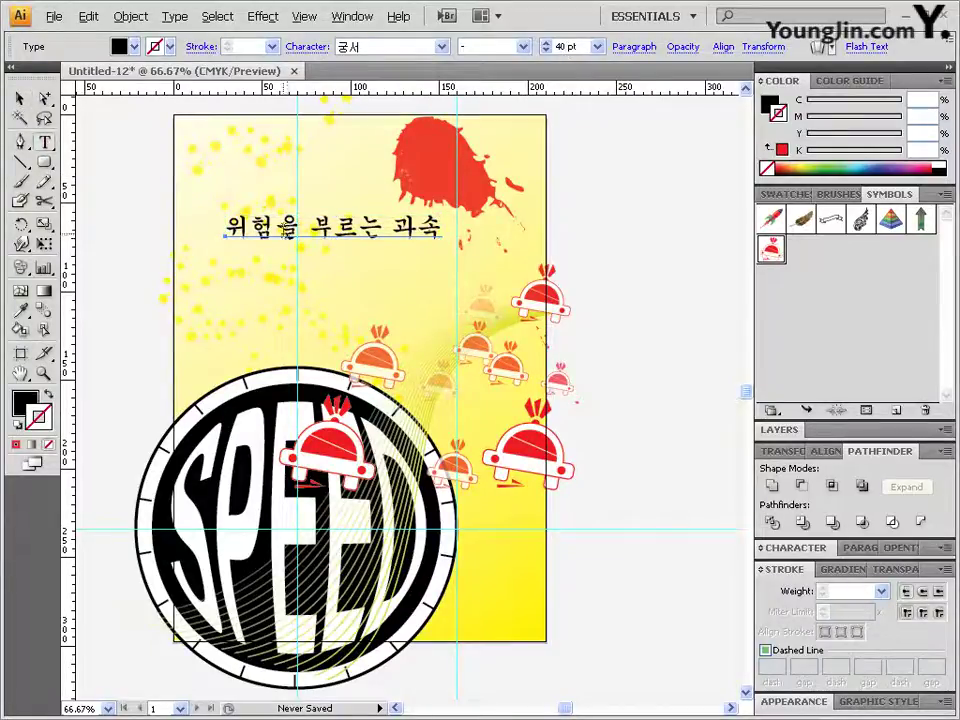
pyautogui.moveTo(274, 228); pyautogui.dragTo(219, 228)
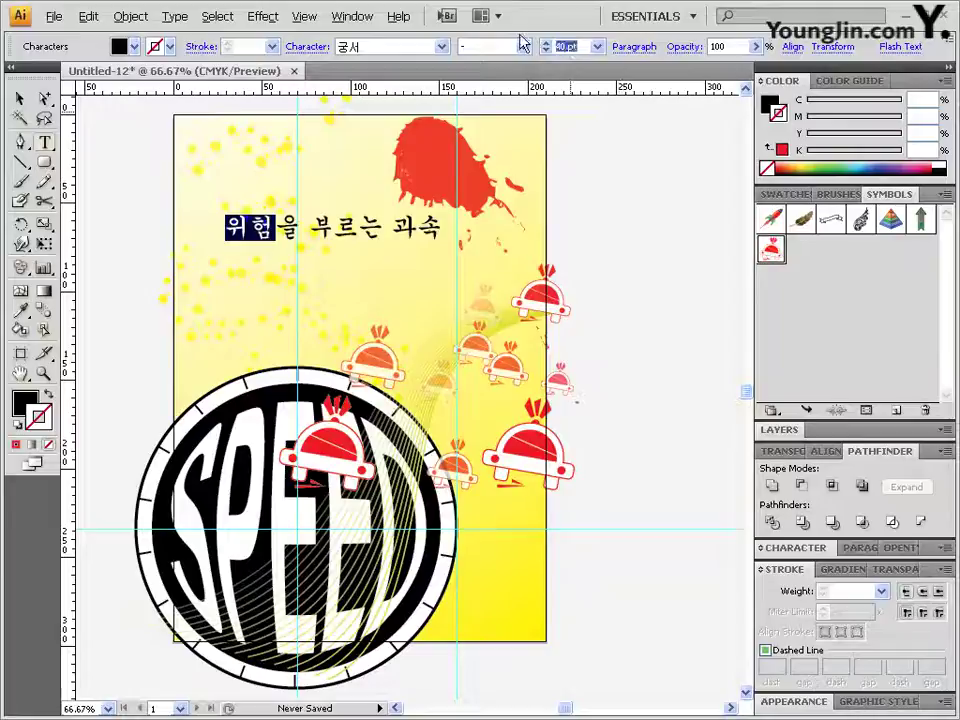
pyautogui.tripleClick(568, 46)
pyautogui.write('90')
pyautogui.press('Return')
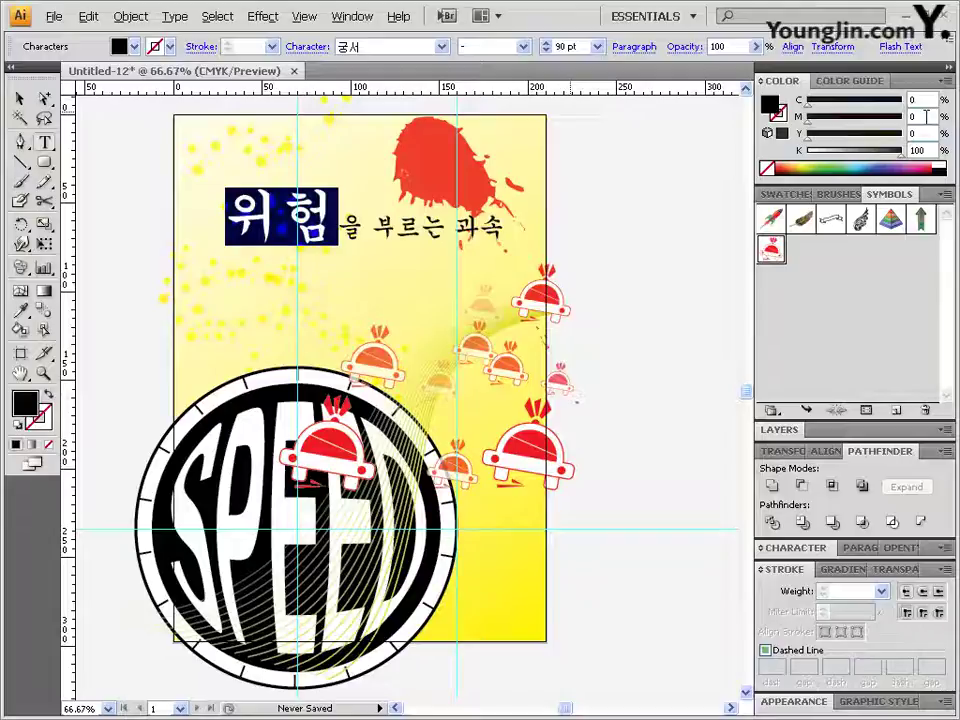
# Colour the word "위험" red with C 0, M 100, Y 100, K 0
pyautogui.click(925, 116)
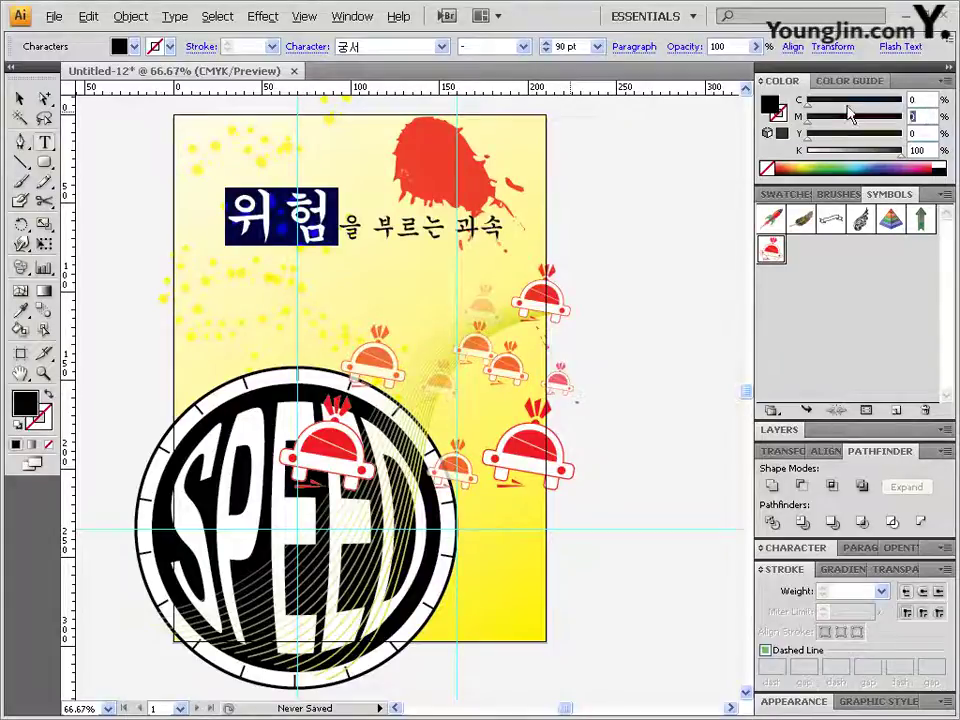
pyautogui.write('100')
pyautogui.press('Tab')
pyautogui.write('100')
pyautogui.press('Tab')
pyautogui.write('0')
pyautogui.press('Return')
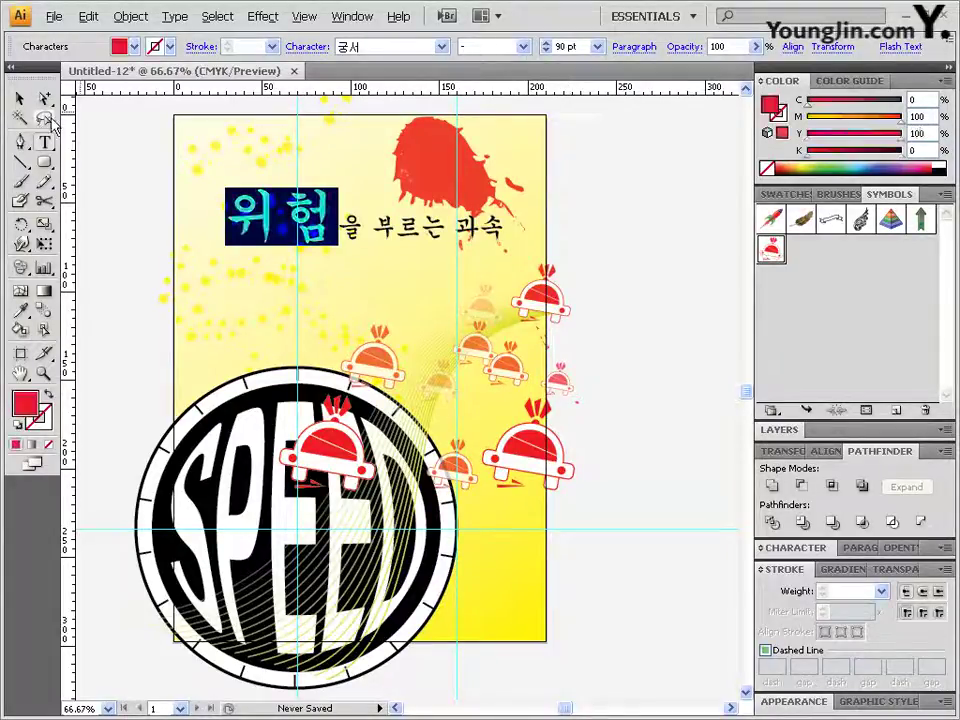
# Nudge the whole headline slightly to the left and up on the poster
pyautogui.press('Escape')
pyautogui.press('Left')
pyautogui.press('Left')
pyautogui.press('Left')
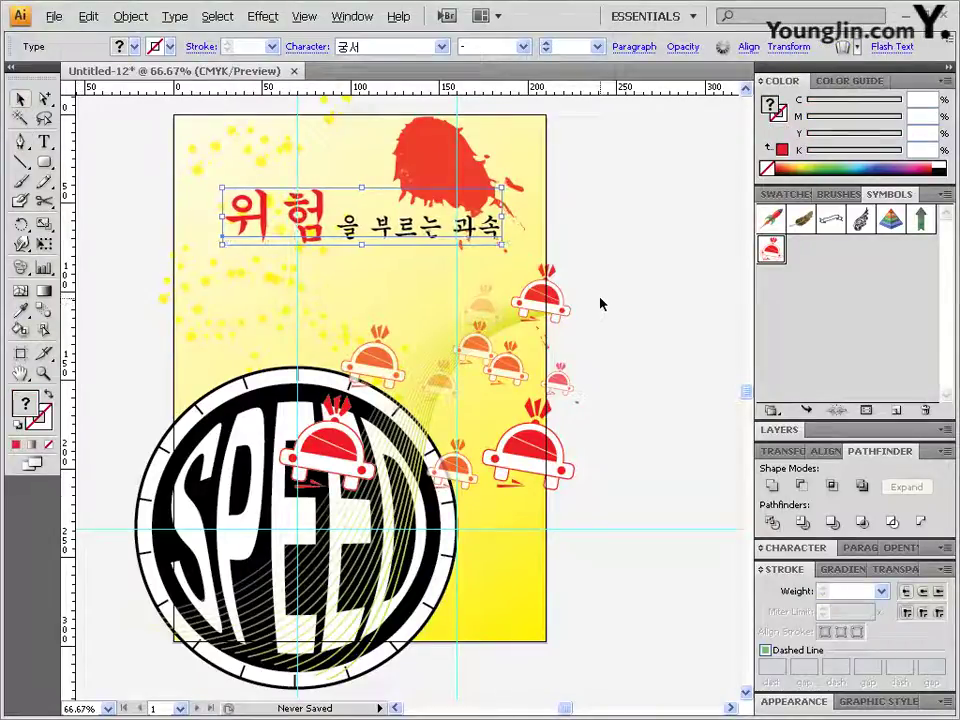
pyautogui.press('Left')
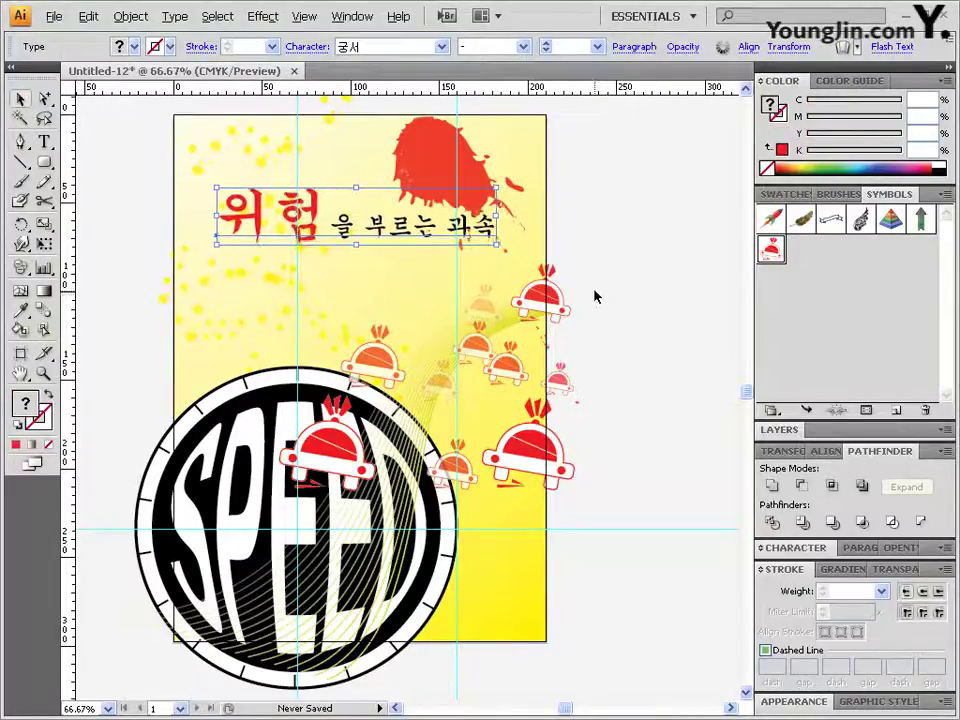
# Add a separate text object reading "DANGER" above the headline
pyautogui.click(44, 100)
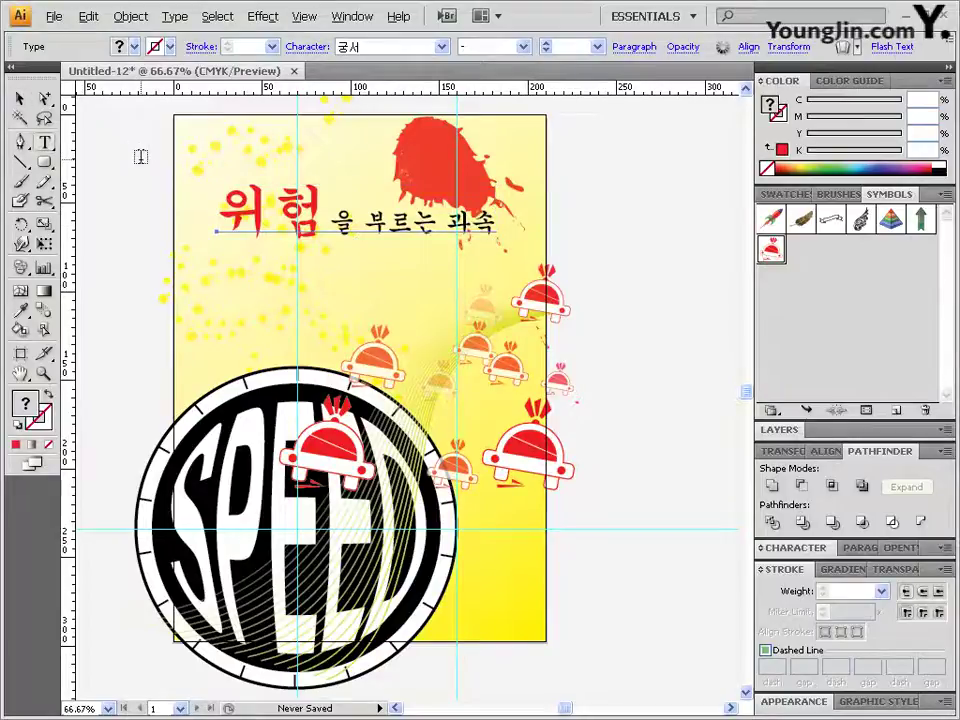
pyautogui.click(113, 163)
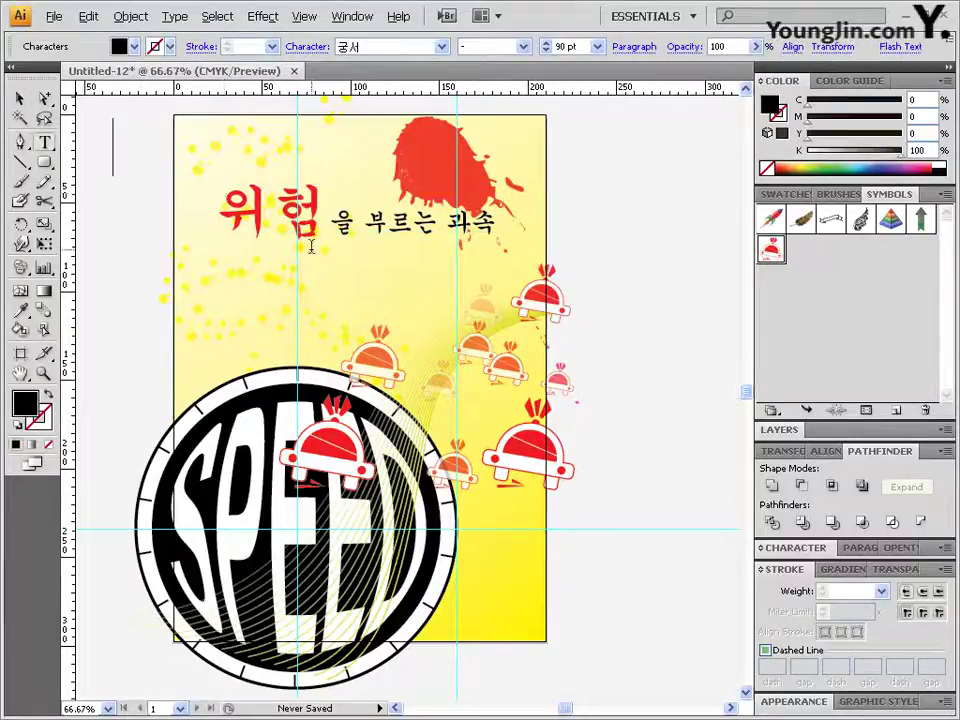
pyautogui.write('D')
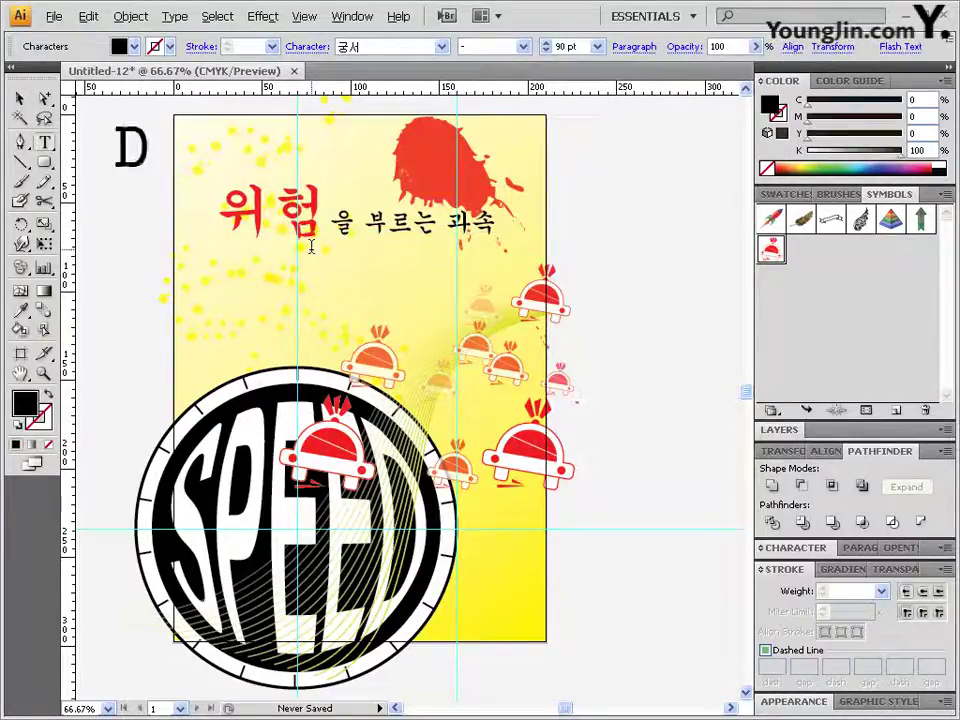
pyautogui.write('ANGER')
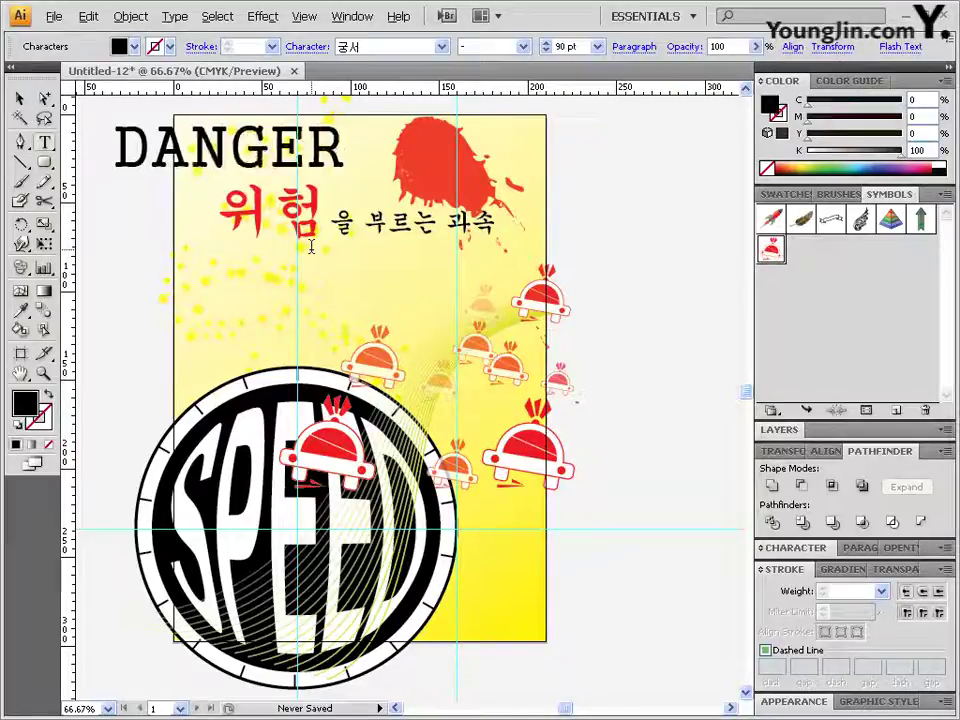
# Set "DANGER" in 50 pt Times New Roman Regular, coloured orange (M 50, Y 100), and move it over the red ink splatter
pyautogui.click(20, 99)
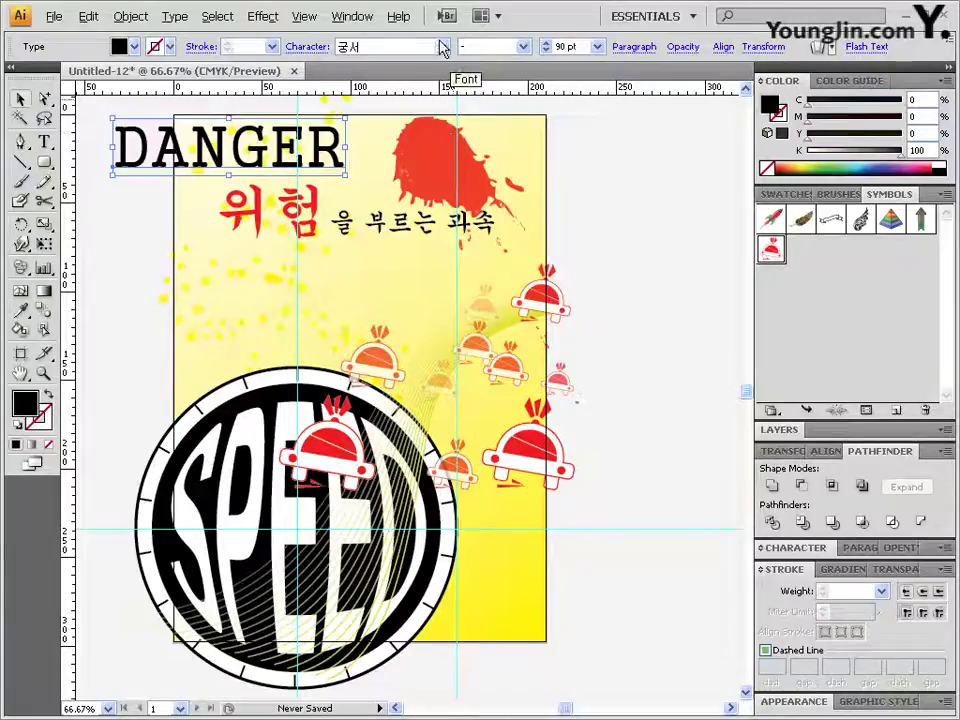
pyautogui.hotkey('ctrl', 'z')
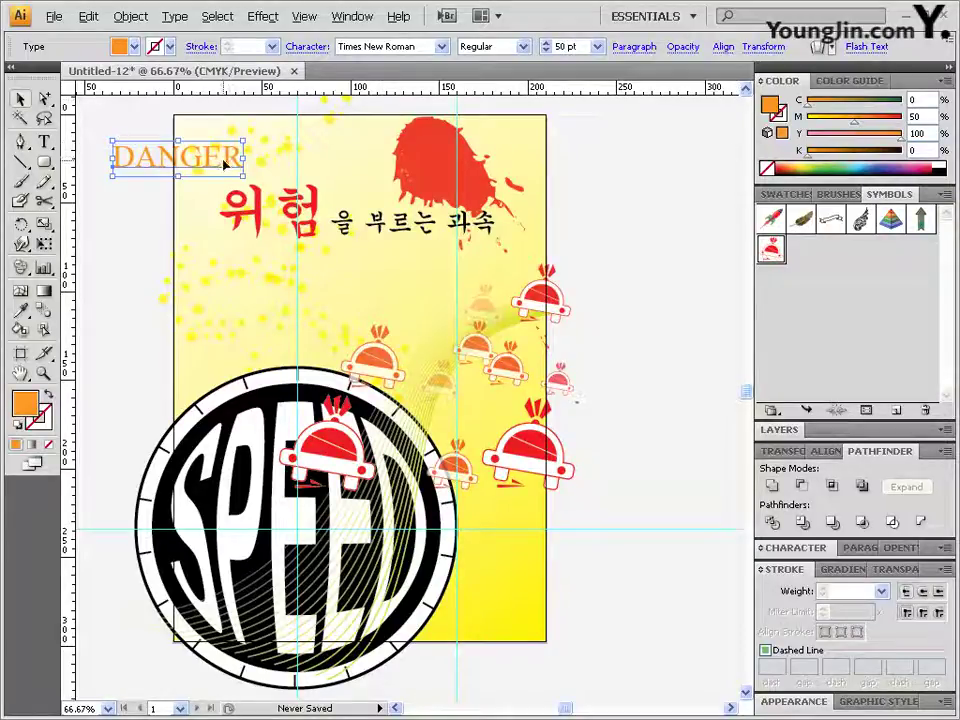
pyautogui.moveTo(224, 165); pyautogui.dragTo(460, 178)
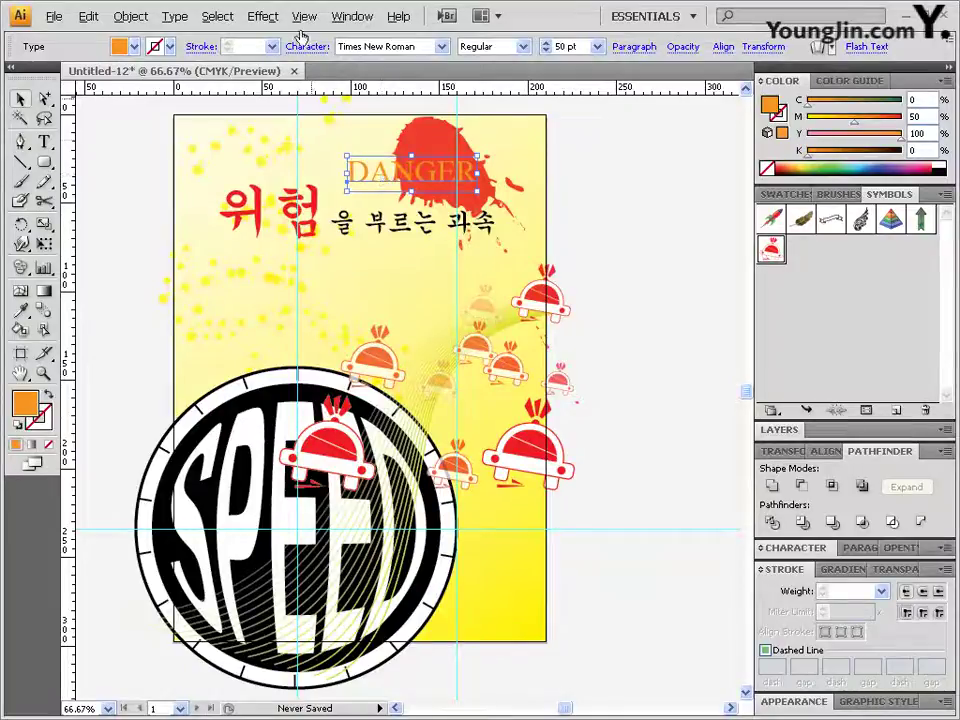
pyautogui.click(262, 17)
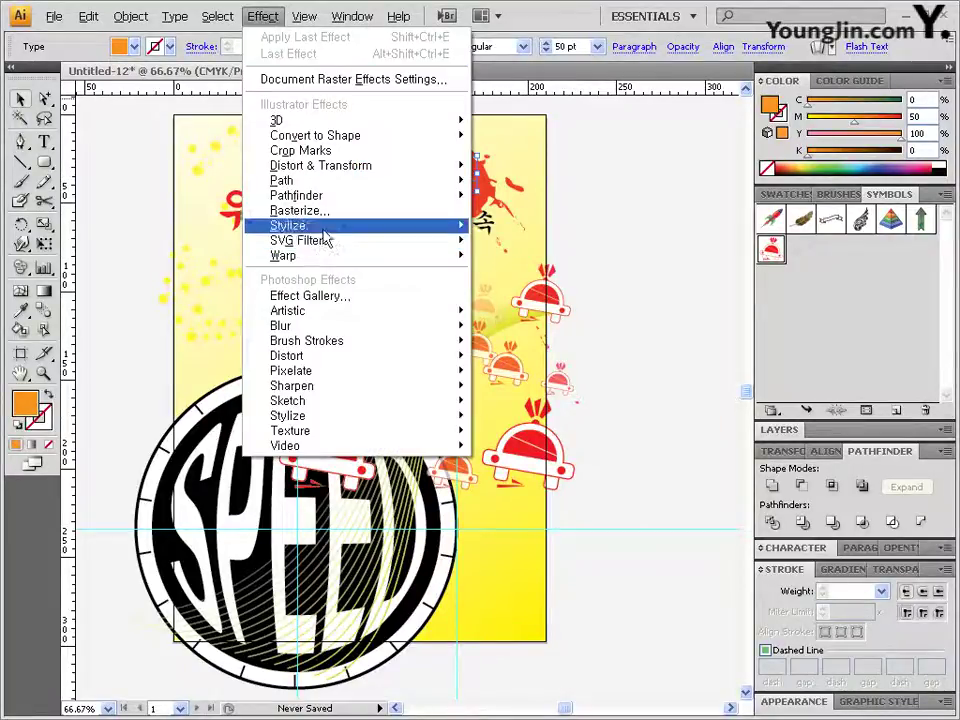
pyautogui.moveTo(336, 228)
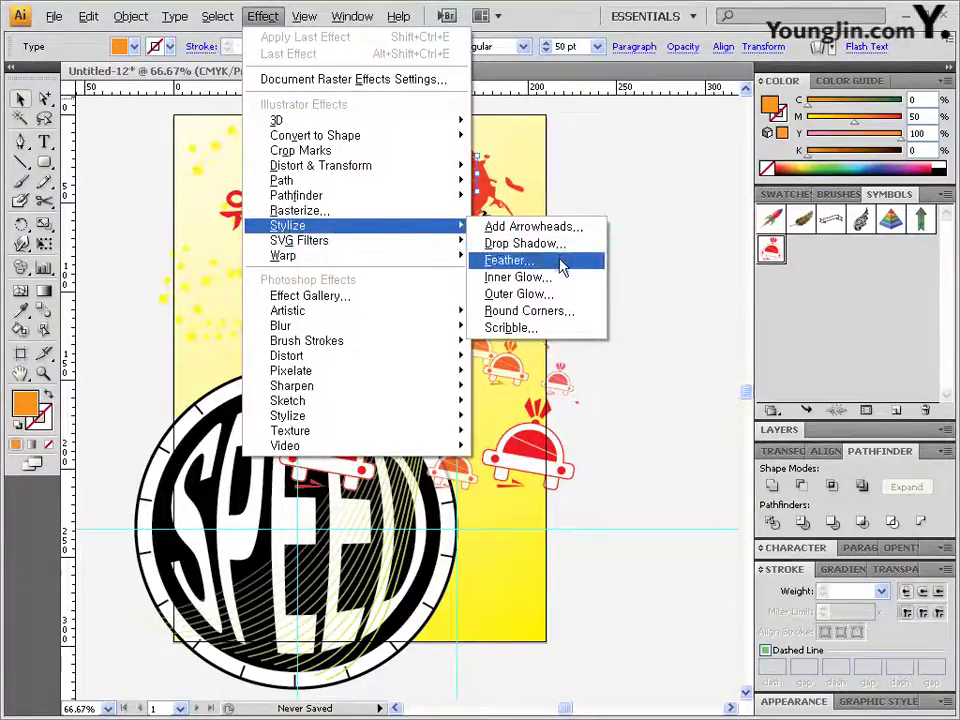
pyautogui.click(588, 10)
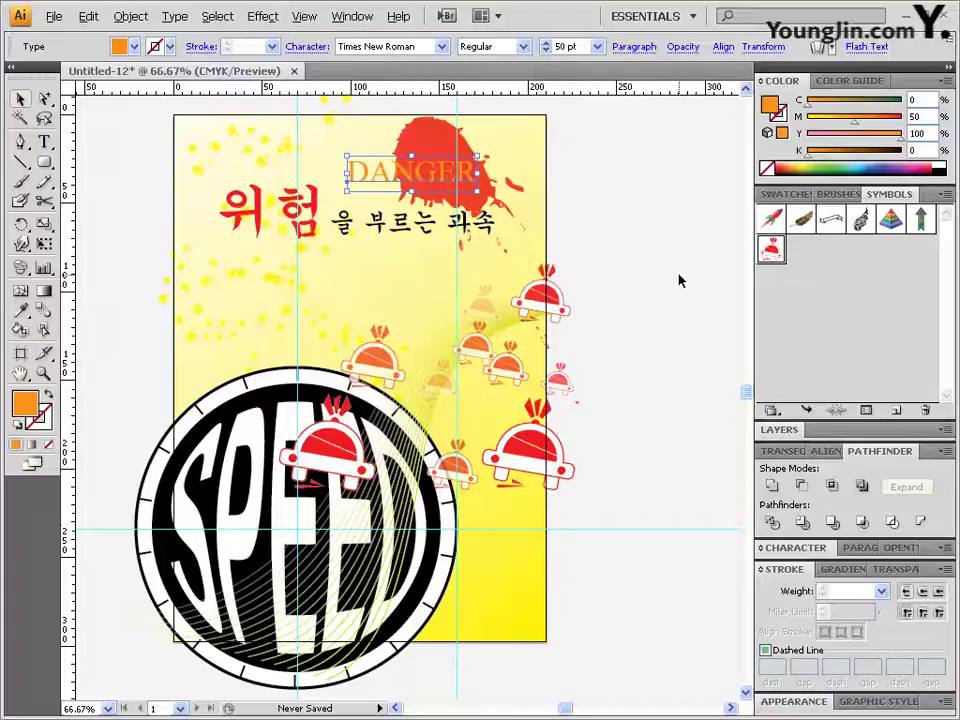
# Apply a Free Distort effect to "DANGER" that stretches its right end taller both upward and downward
pyautogui.click(262, 16)
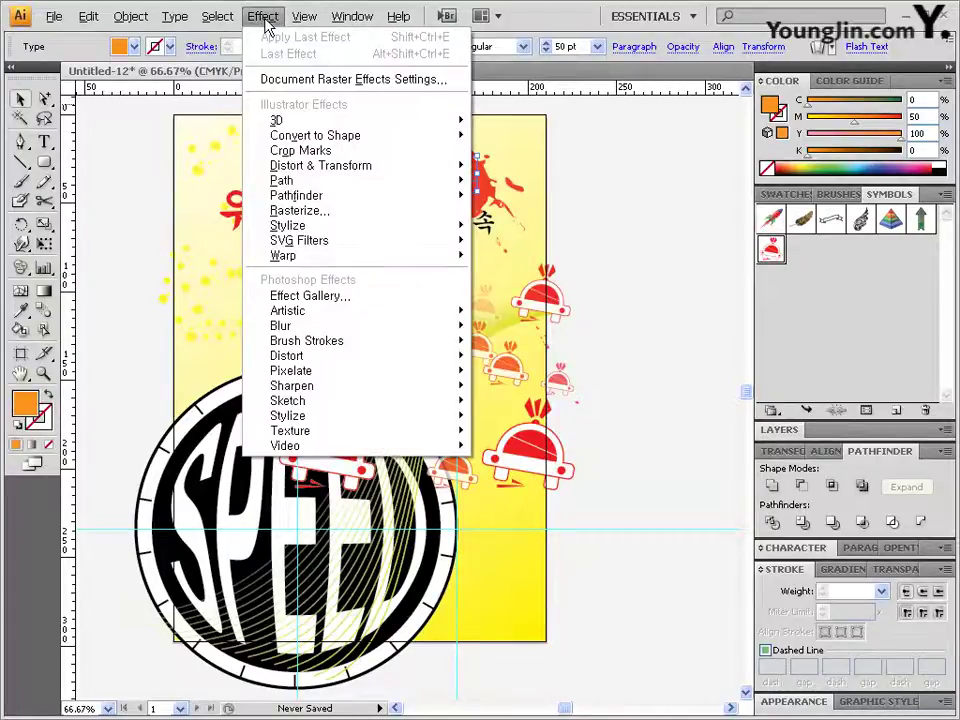
pyautogui.moveTo(322, 177)
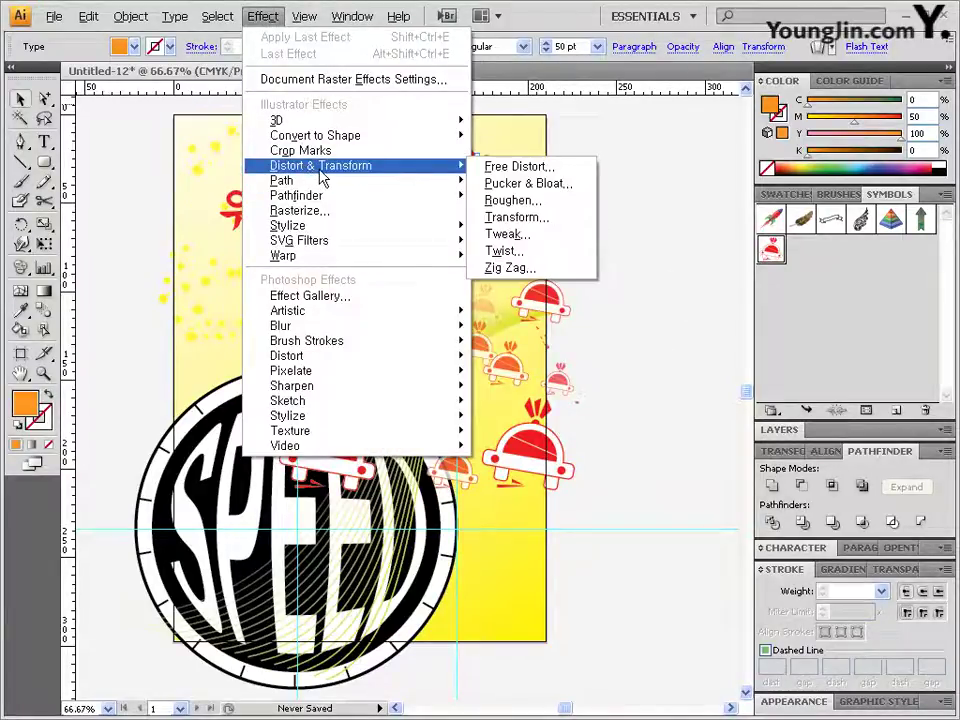
pyautogui.click(553, 172)
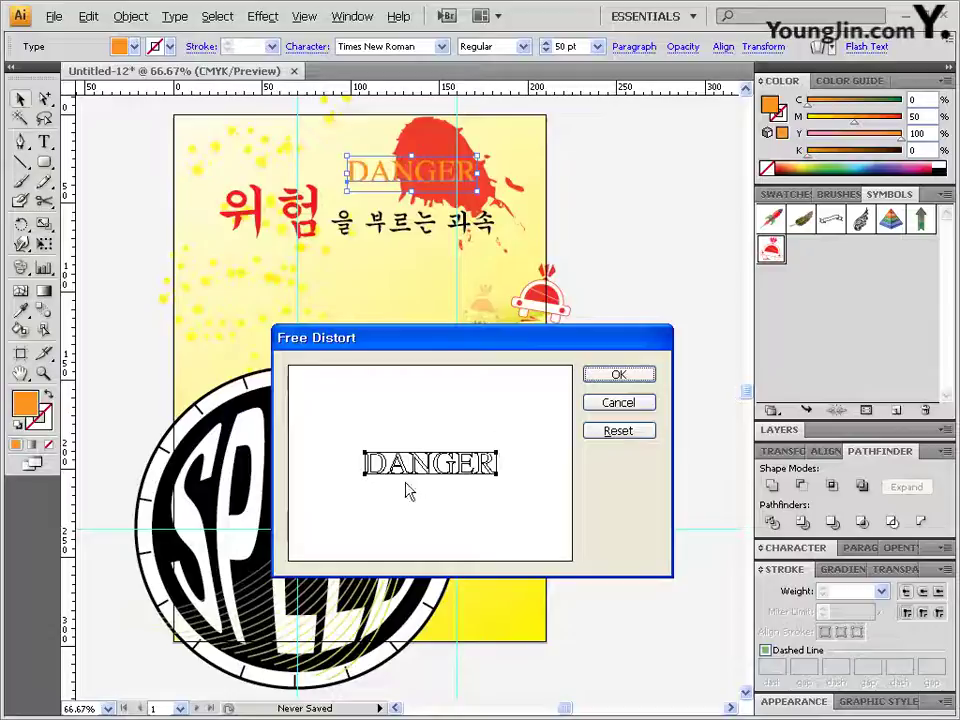
pyautogui.moveTo(497, 455); pyautogui.dragTo(502, 499)
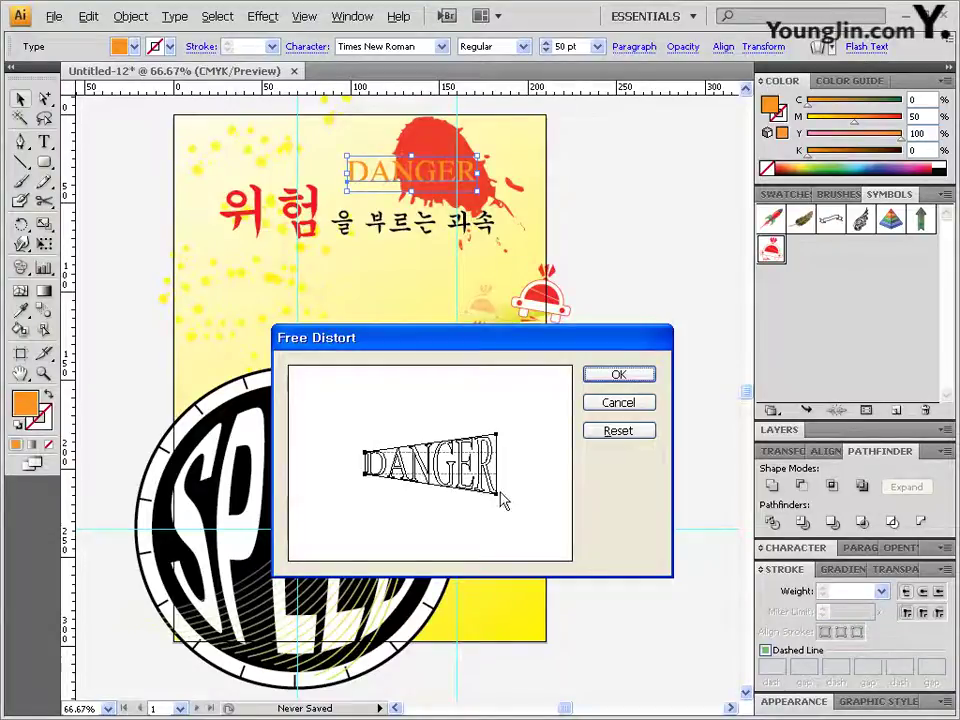
pyautogui.click(618, 374)
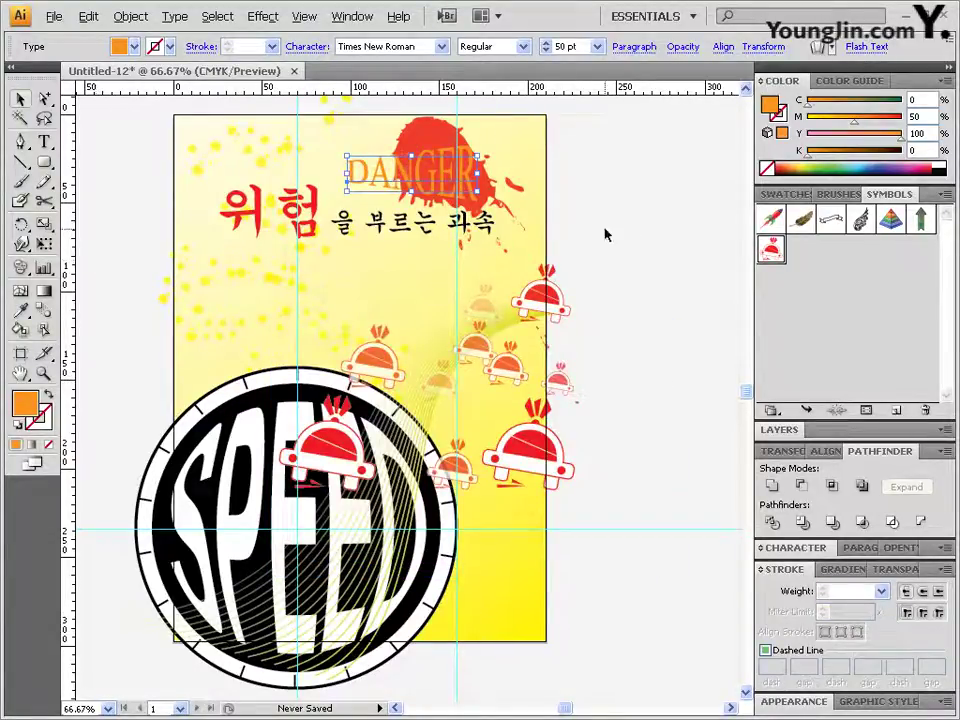
pyautogui.click(628, 237)
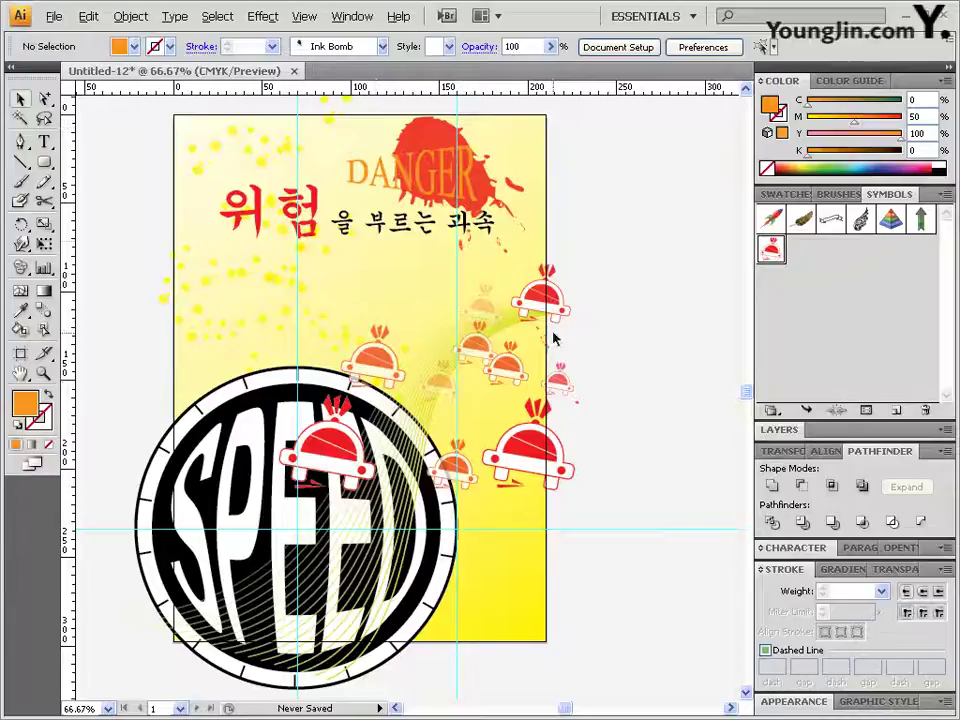
# Copy the yellow gradient background rectangle in place with a horizontal and vertical move of 0 mm
pyautogui.click(521, 584)
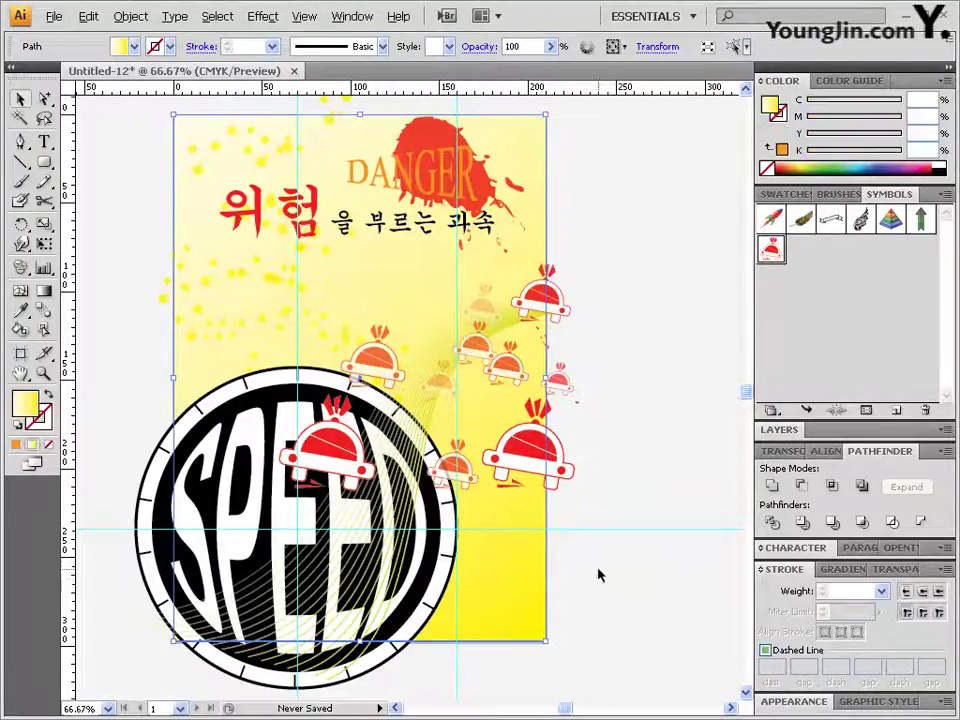
pyautogui.doubleClick(21, 100)
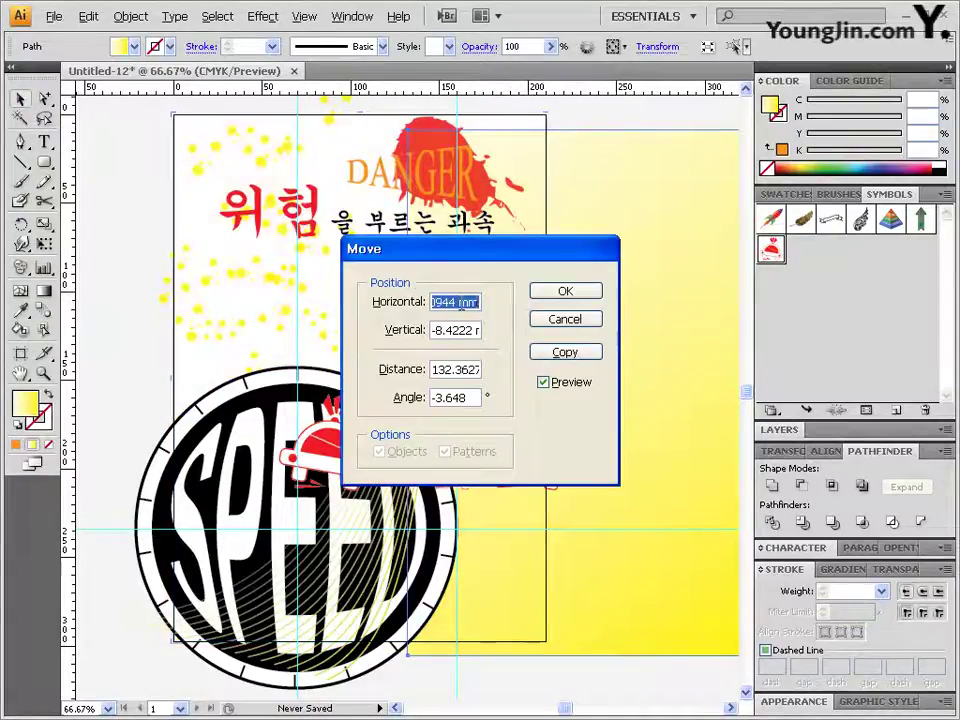
pyautogui.write('0')
pyautogui.press('Tab')
pyautogui.write('0')
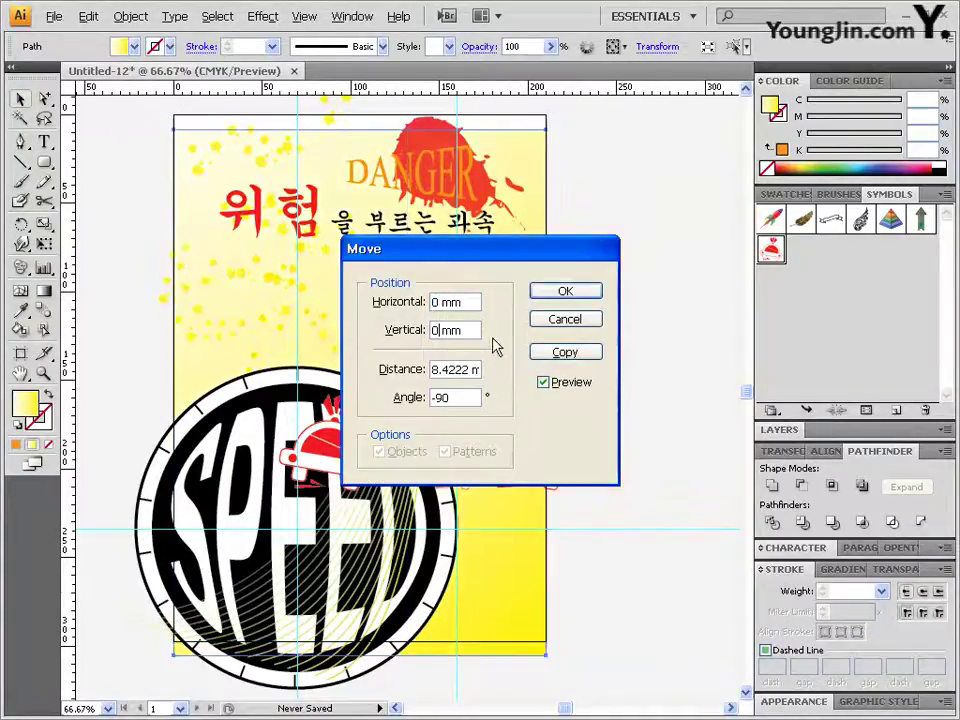
pyautogui.click(576, 358)
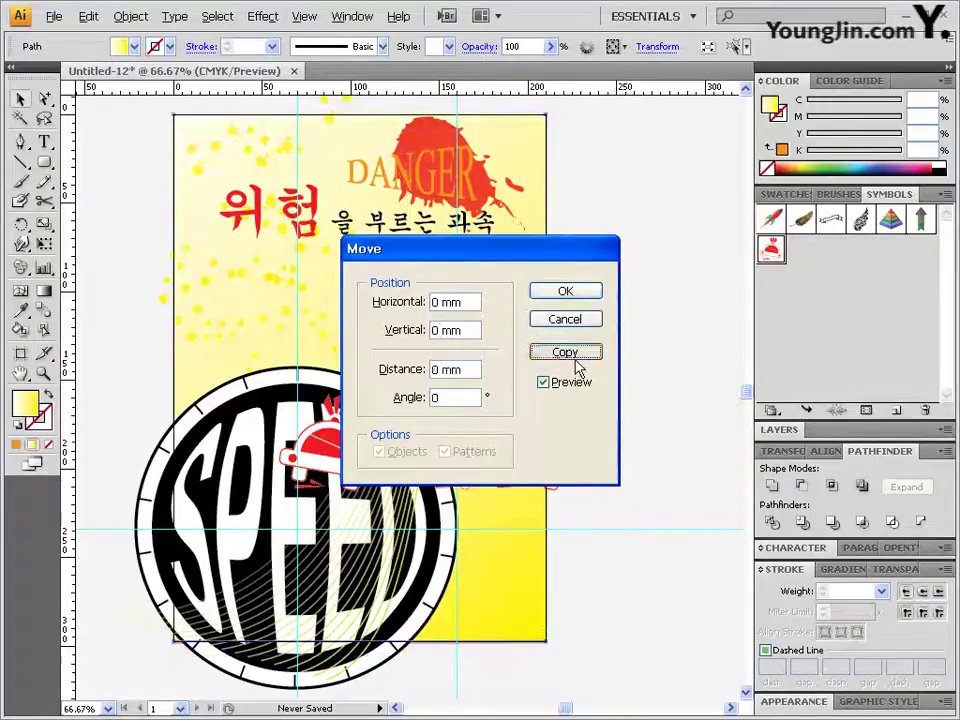
# Bring the copied gradient rectangle to the front of all the poster artwork
pyautogui.click(131, 17)
pyautogui.moveTo(160, 53)
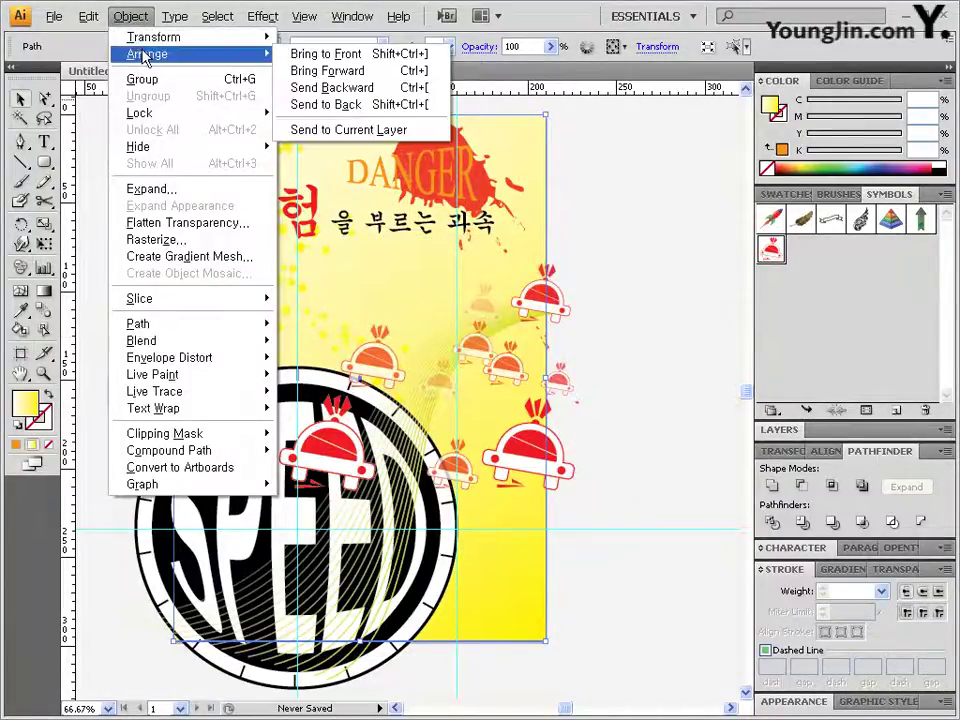
pyautogui.click(390, 62)
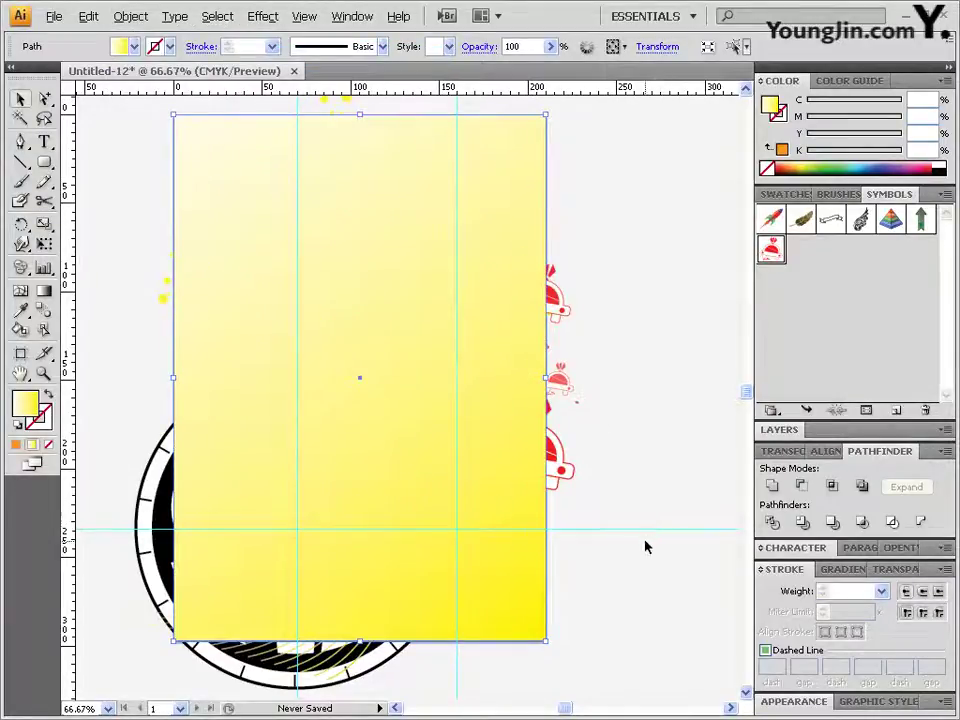
# Make a clipping mask from all the poster artwork, using the front rectangle to crop everything to the A4 page
pyautogui.moveTo(597, 656); pyautogui.dragTo(121, 114)
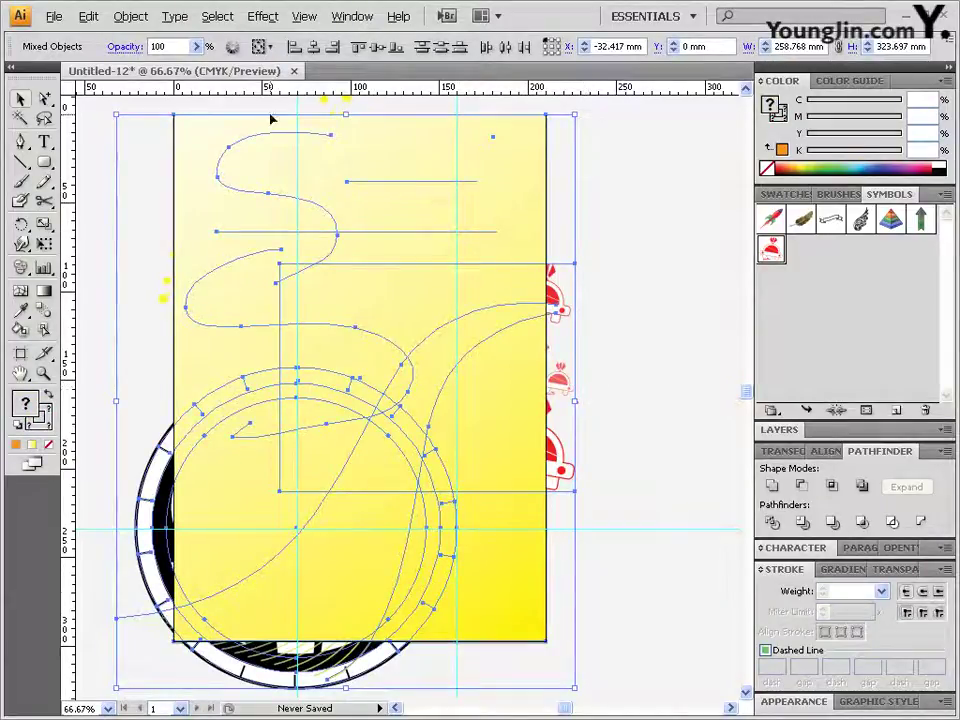
pyautogui.click(130, 16)
pyautogui.moveTo(187, 438)
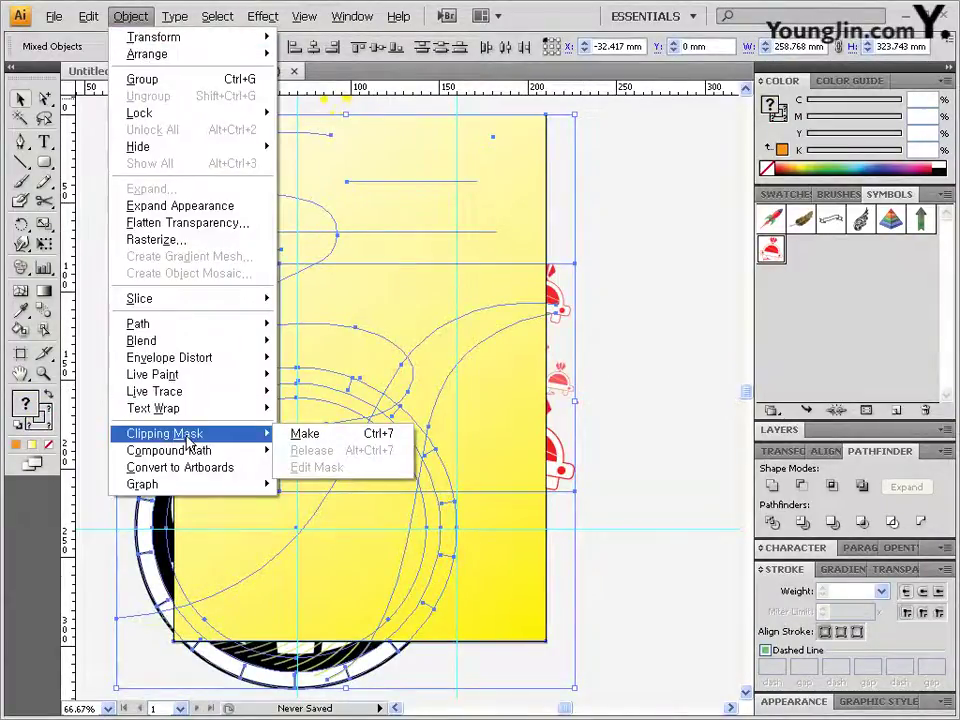
pyautogui.click(340, 438)
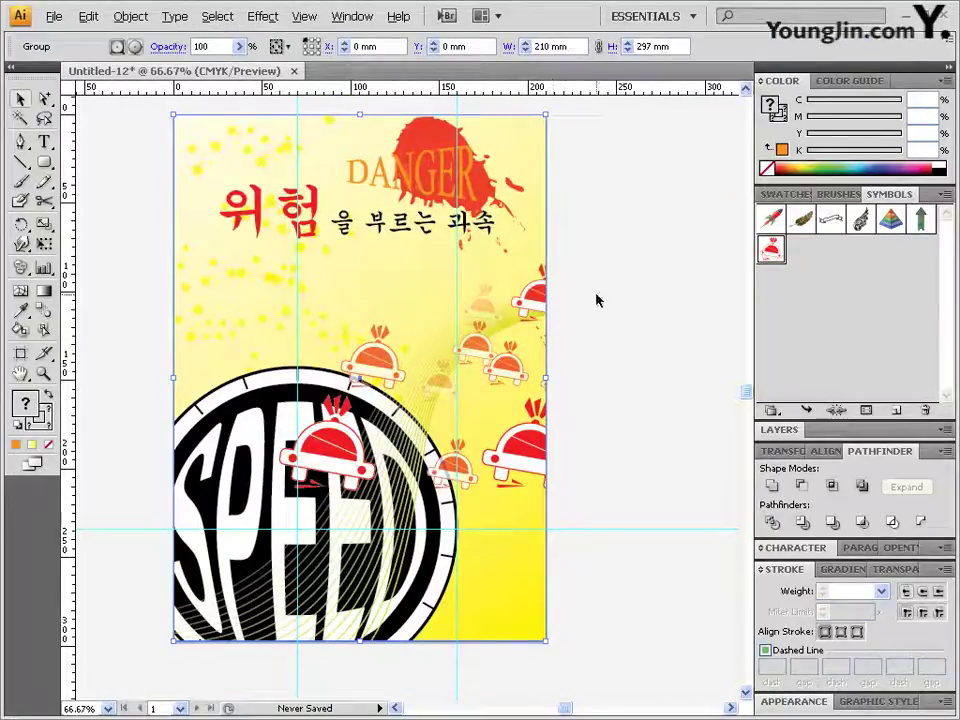
pyautogui.click(638, 406)
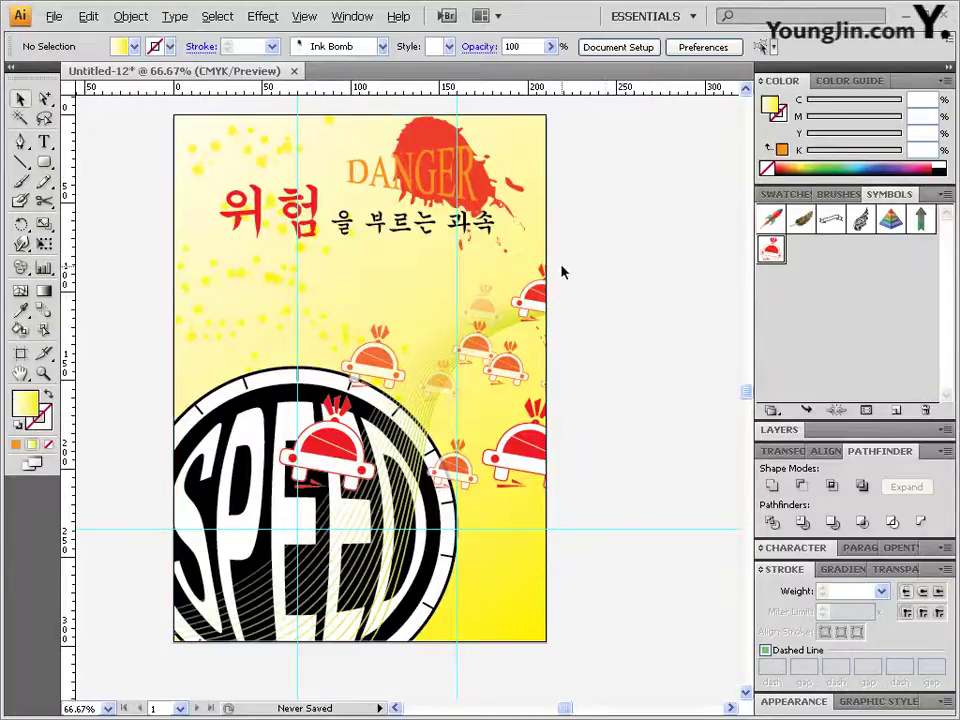
# Hide the guides on the poster
pyautogui.click(304, 16)
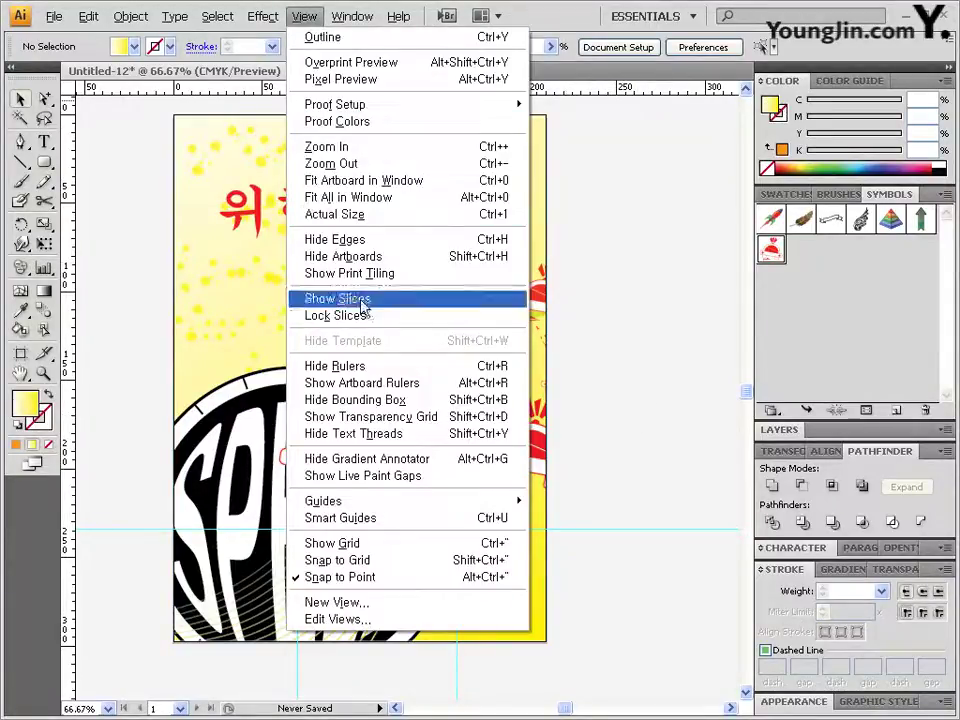
pyautogui.moveTo(370, 507)
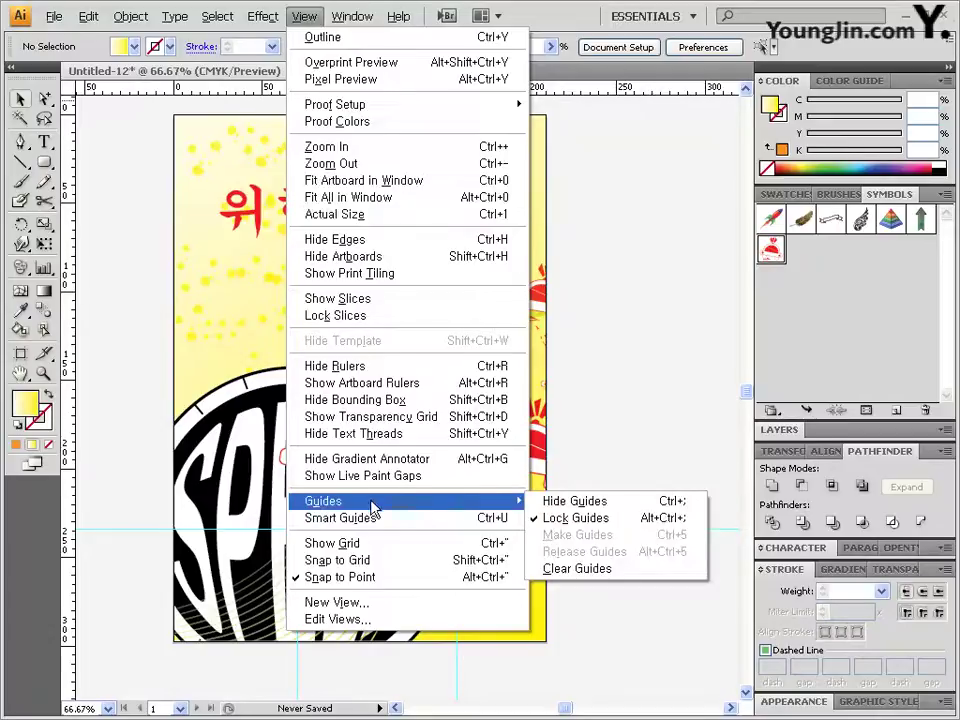
pyautogui.click(596, 501)
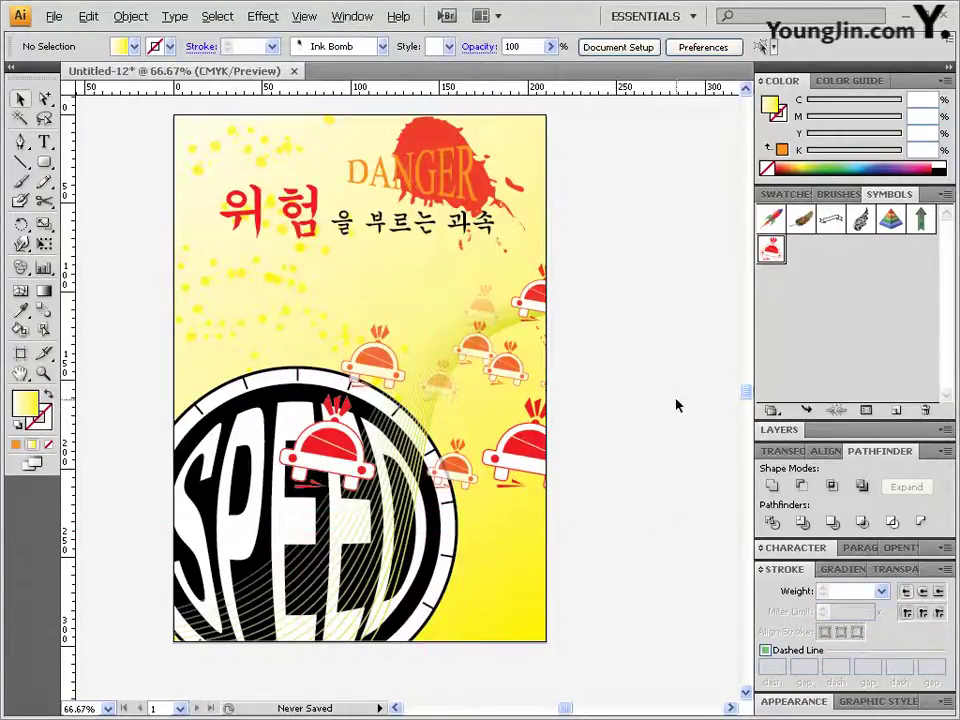
# Save the poster as an Illustrator CS4 .ai file in the GTQ folder, basing its name on the existing files' candidate number and name
pyautogui.click(54, 17)
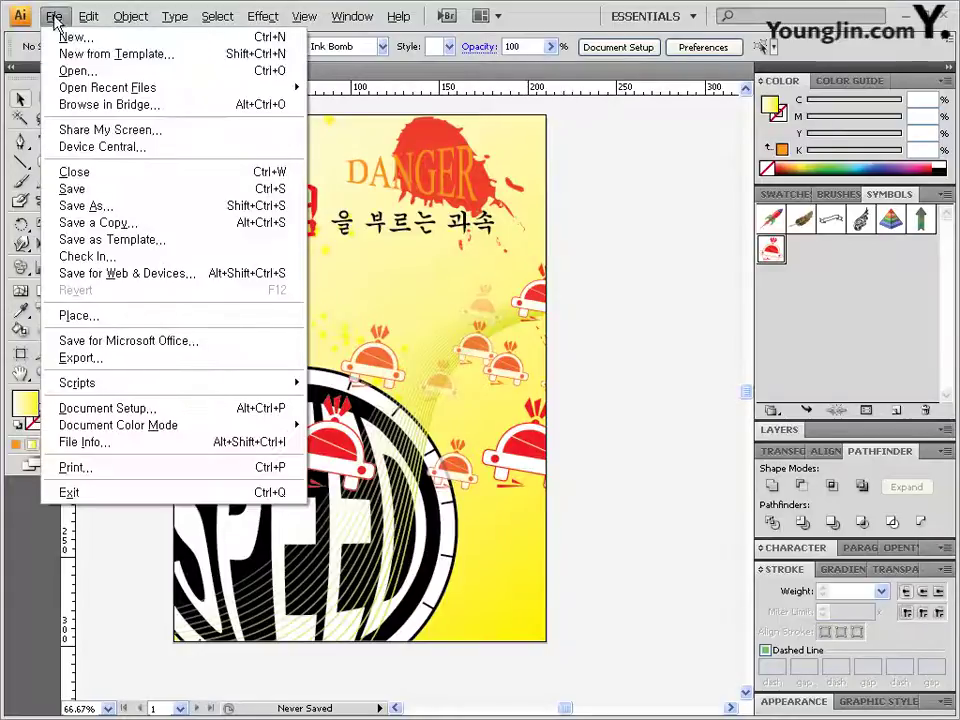
pyautogui.click(100, 206)
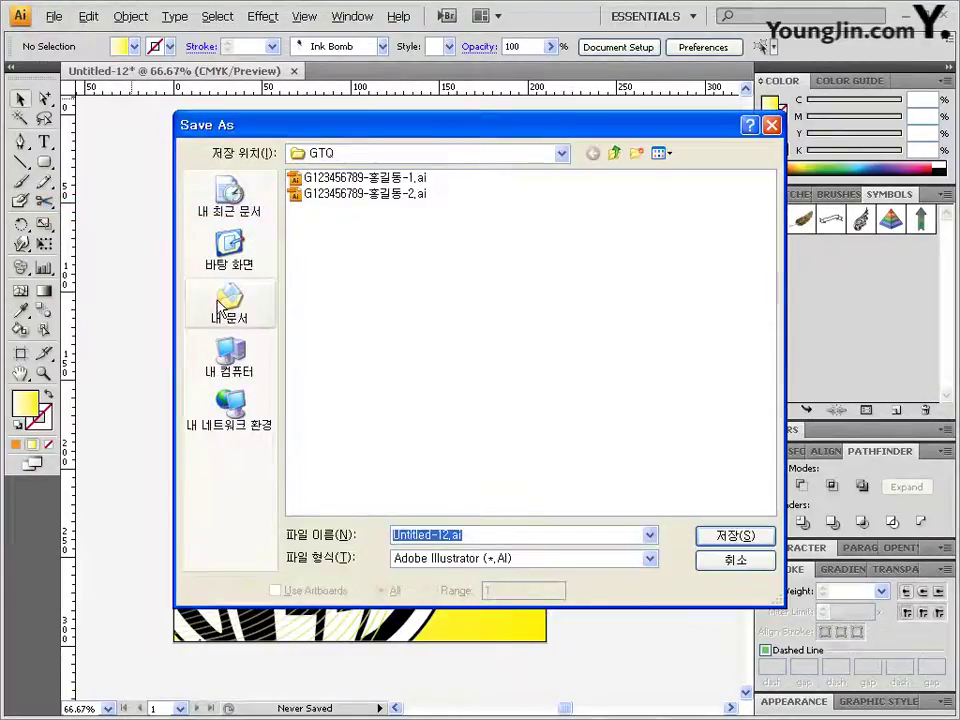
pyautogui.click(398, 194)
pyautogui.click(500, 535)
pyautogui.click(502, 535)
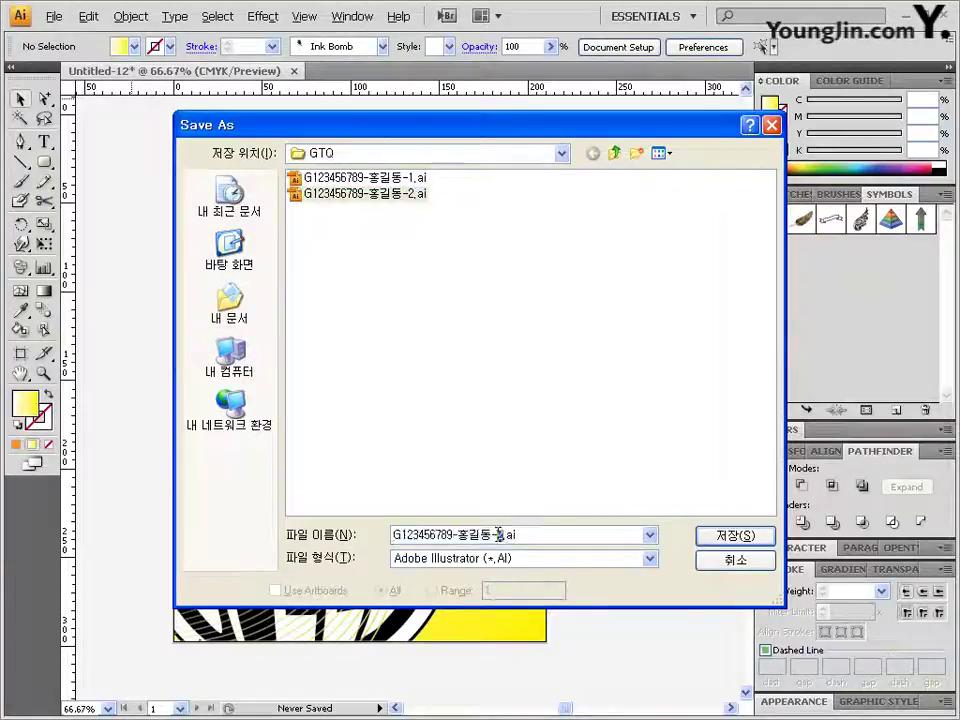
pyautogui.click(742, 543)
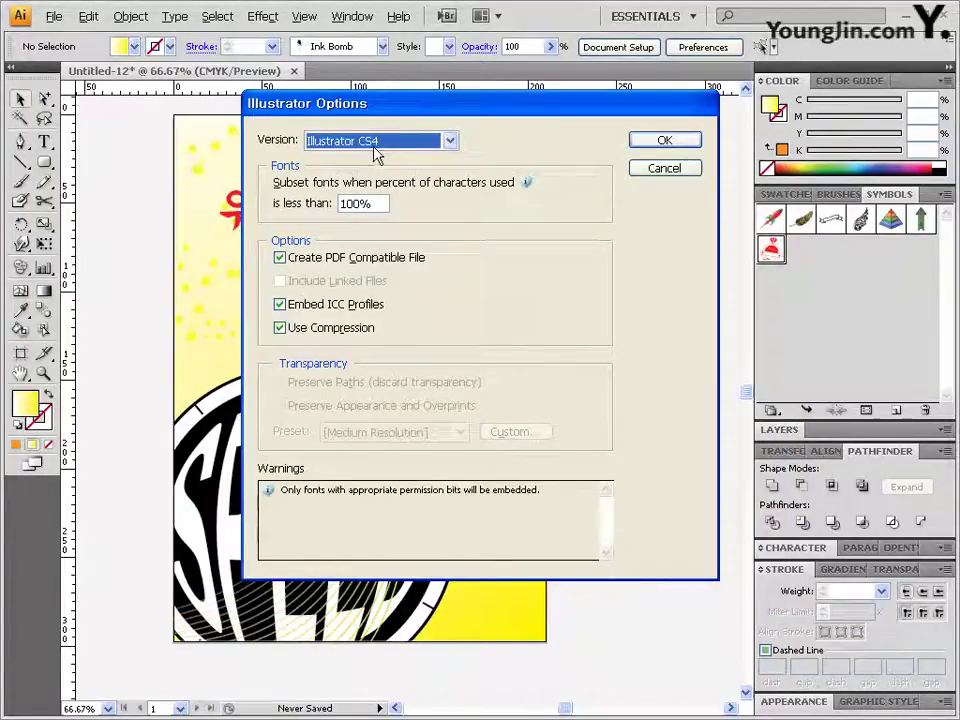
pyautogui.click(664, 141)
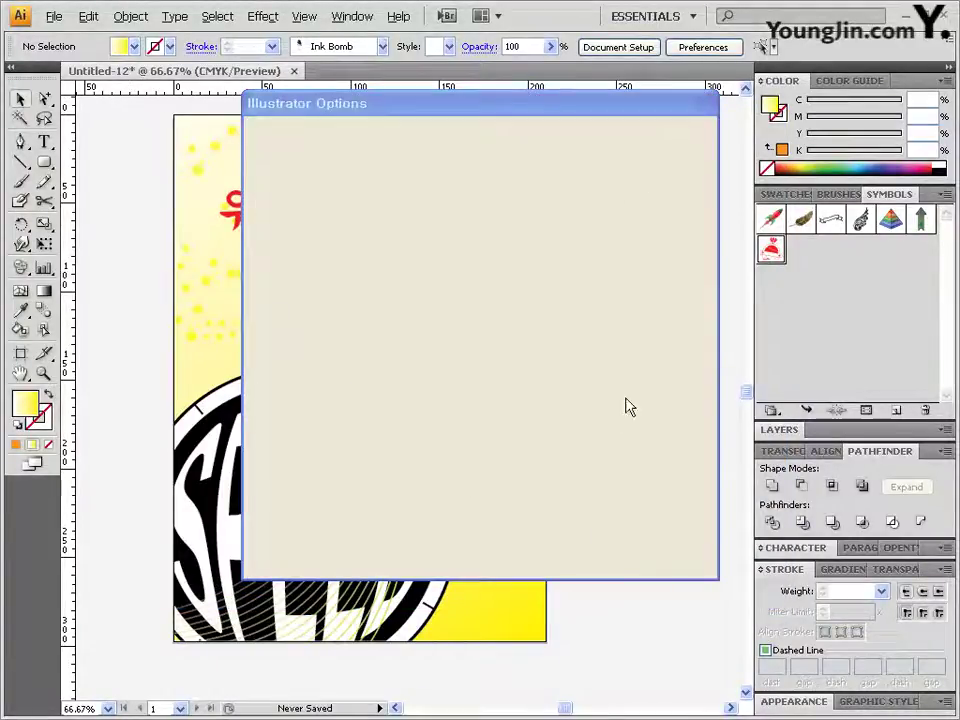